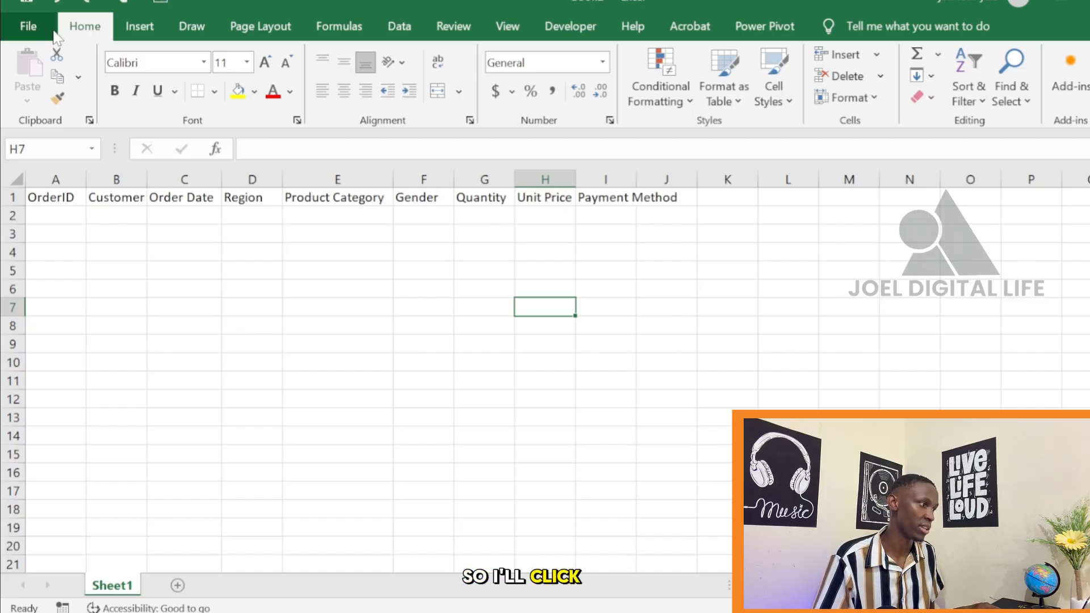
Start saving the workbook through the full Save As dialog and set its file type to Excel Macro-enabled Workbook
left_click(25, 3)
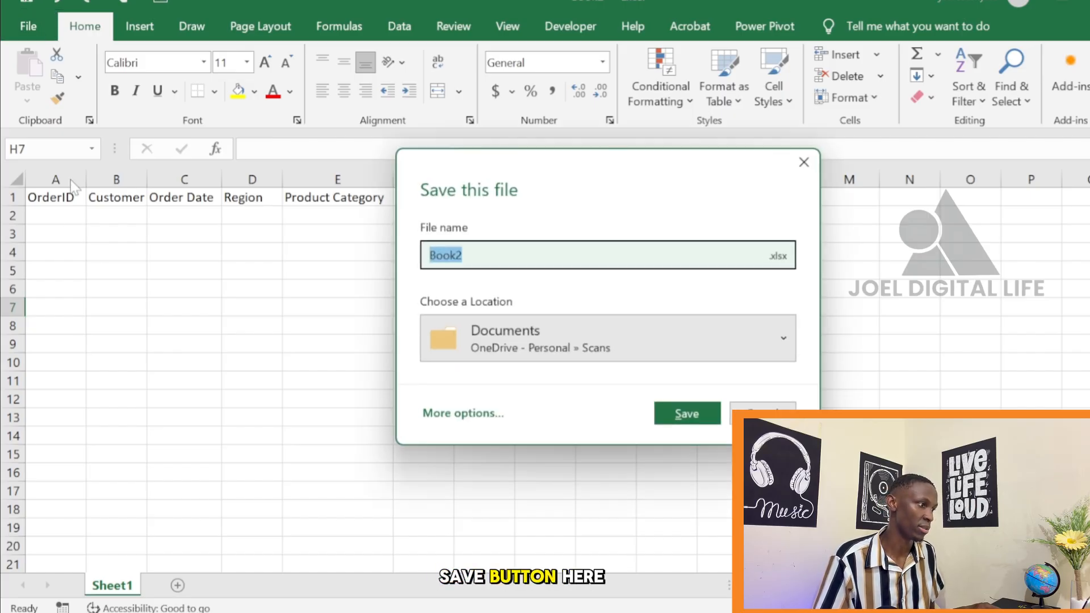
left_click(444, 415)
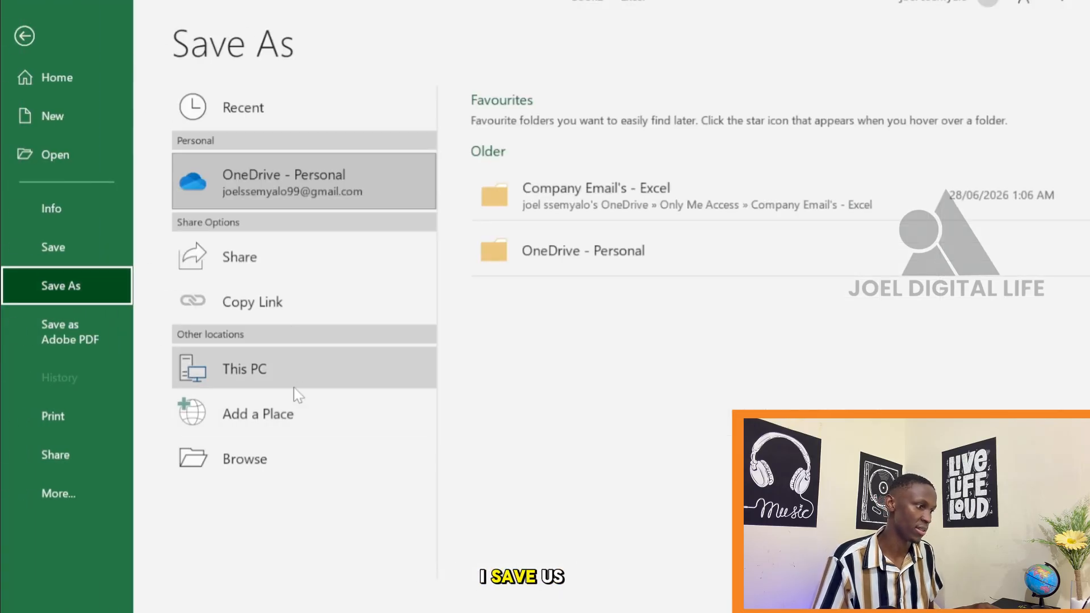
left_click(299, 465)
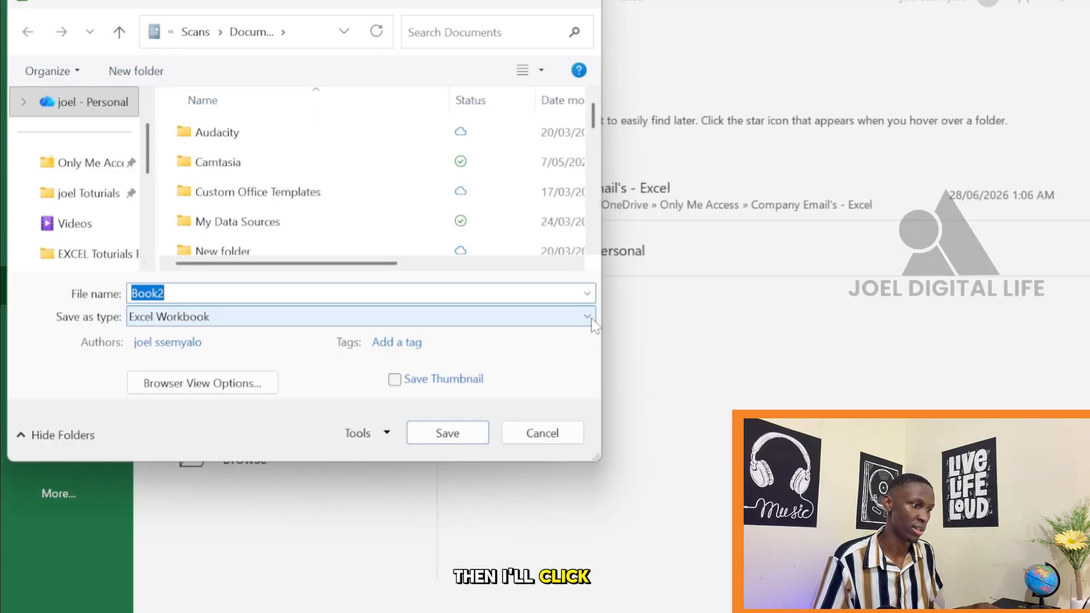
left_click(567, 317)
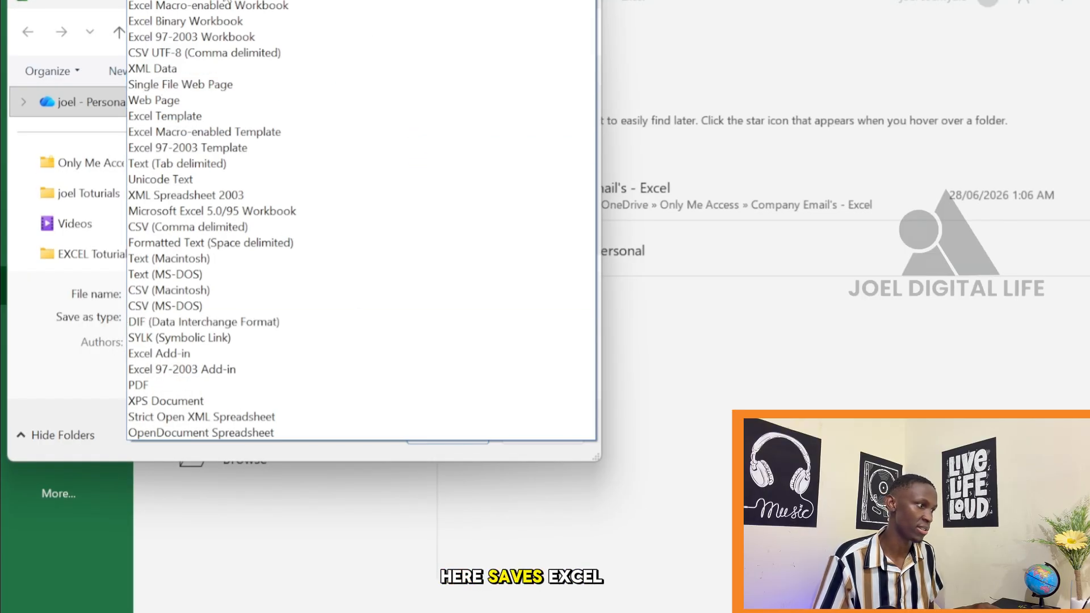
left_click(304, 7)
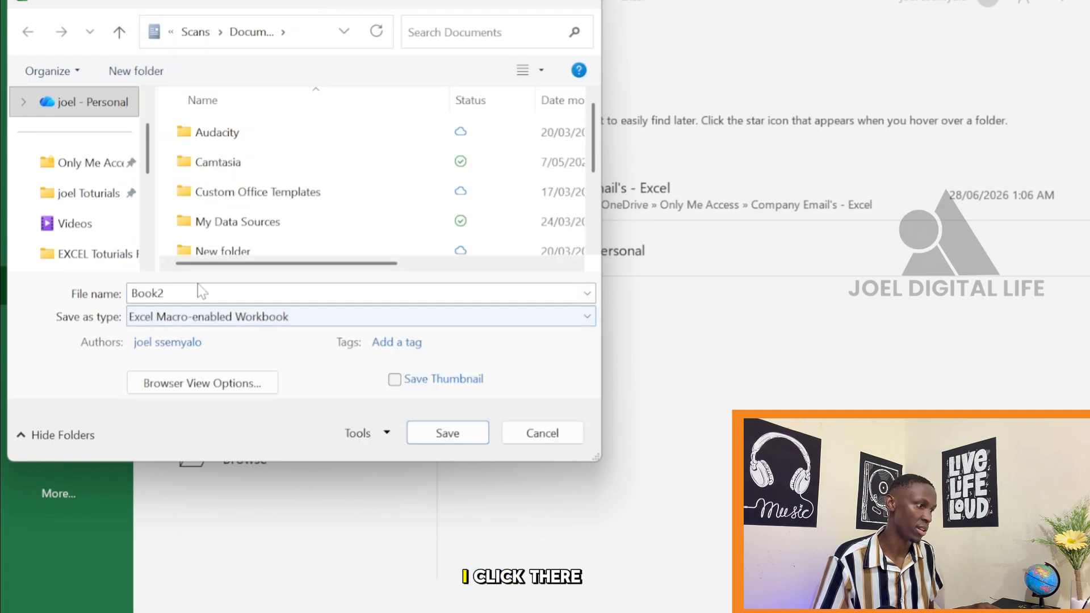
Name the file "Automated Form" and save it in the Only Me Access folder
left_click(148, 293)
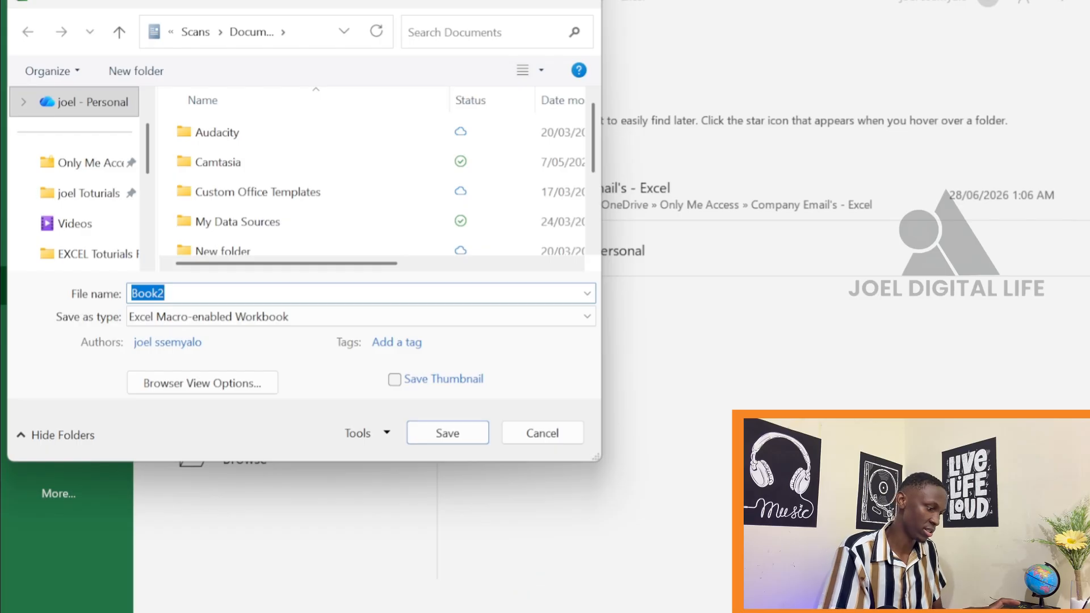
type("Au")
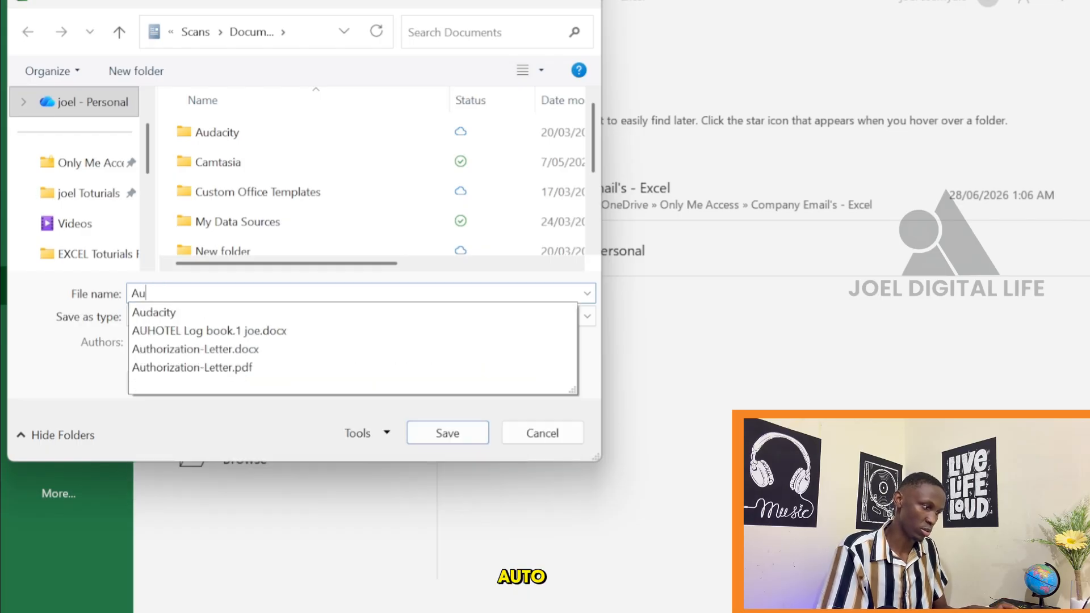
type("to")
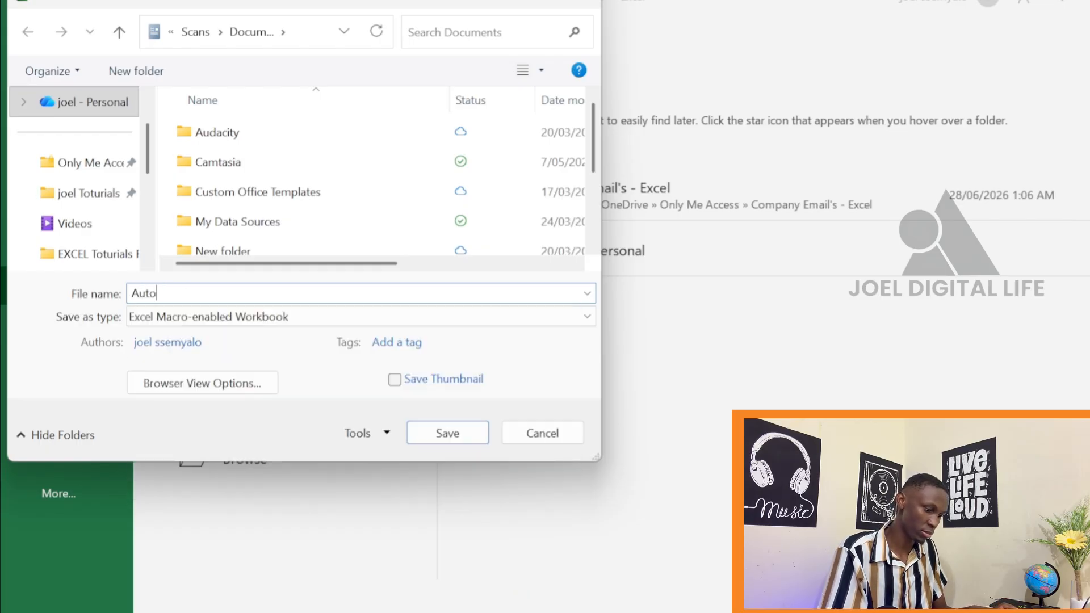
type("mated Form")
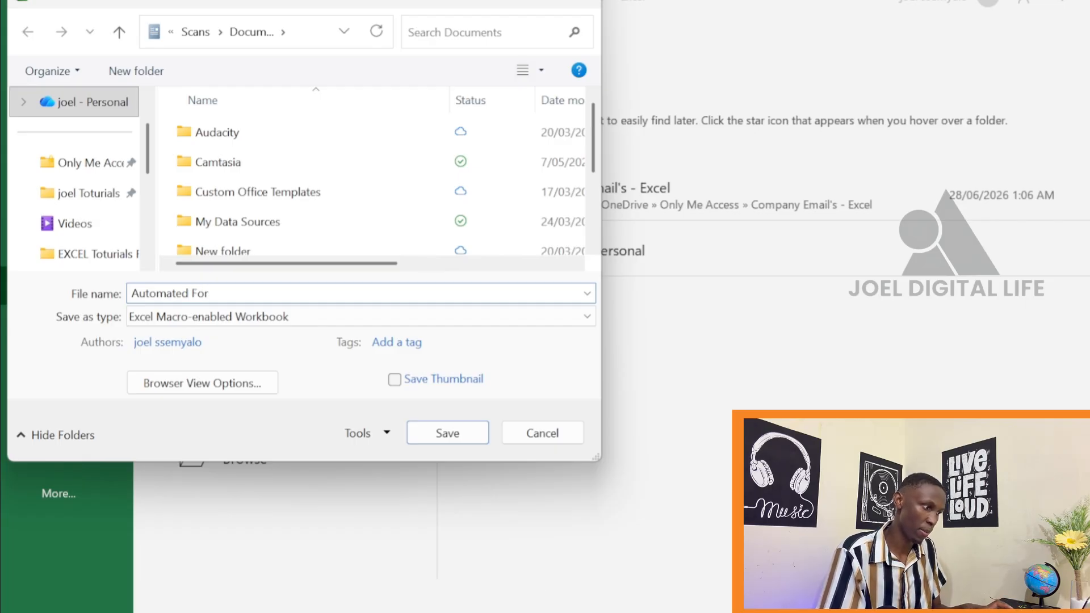
left_click(90, 170)
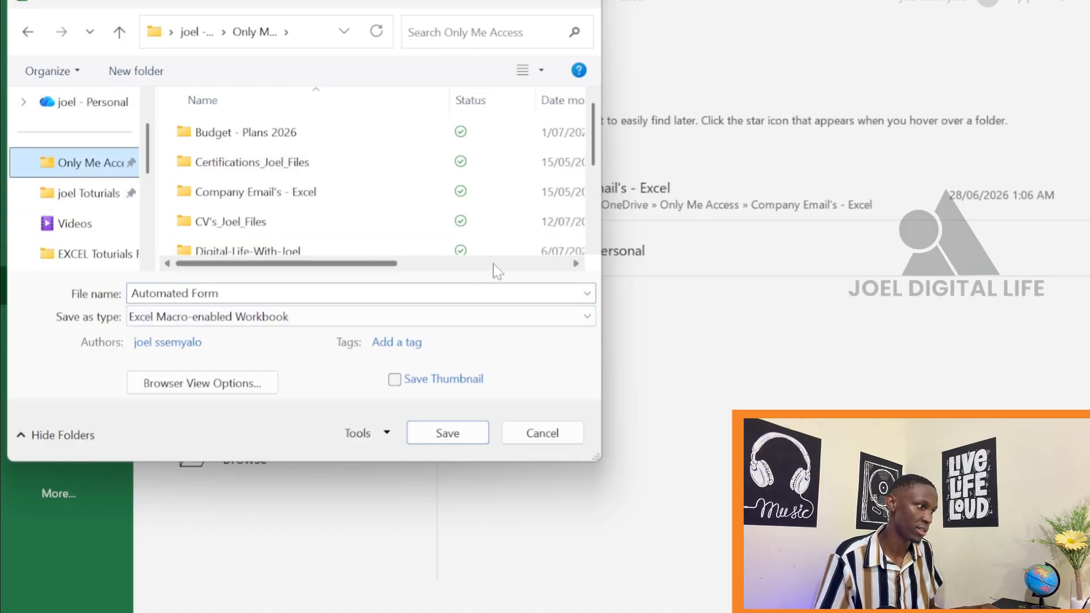
left_click(449, 435)
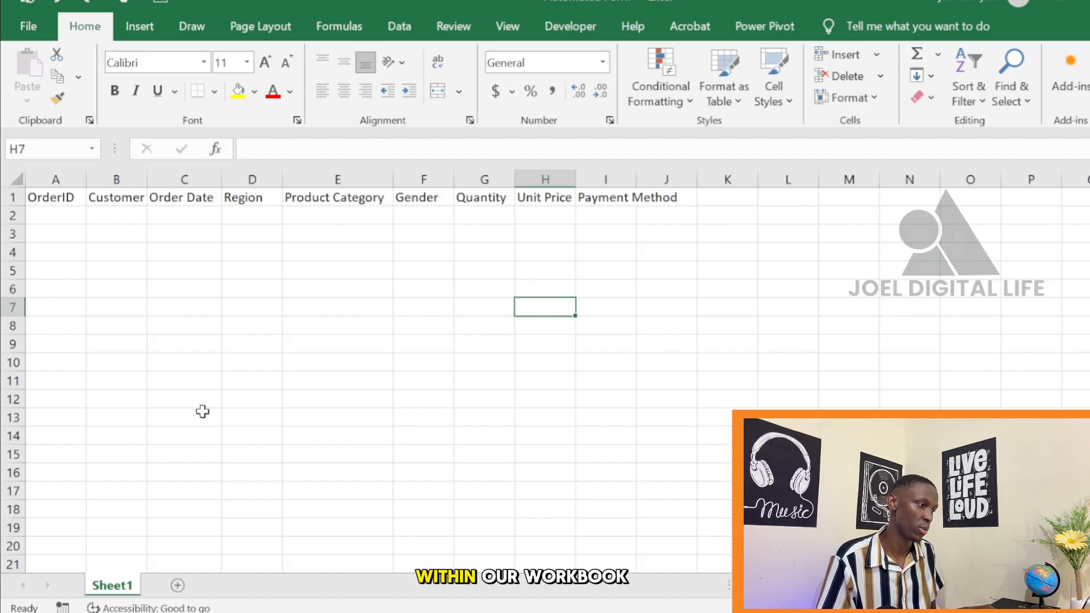
Add a second worksheet to the workbook and return to the header row on Sheet1
left_click(177, 585)
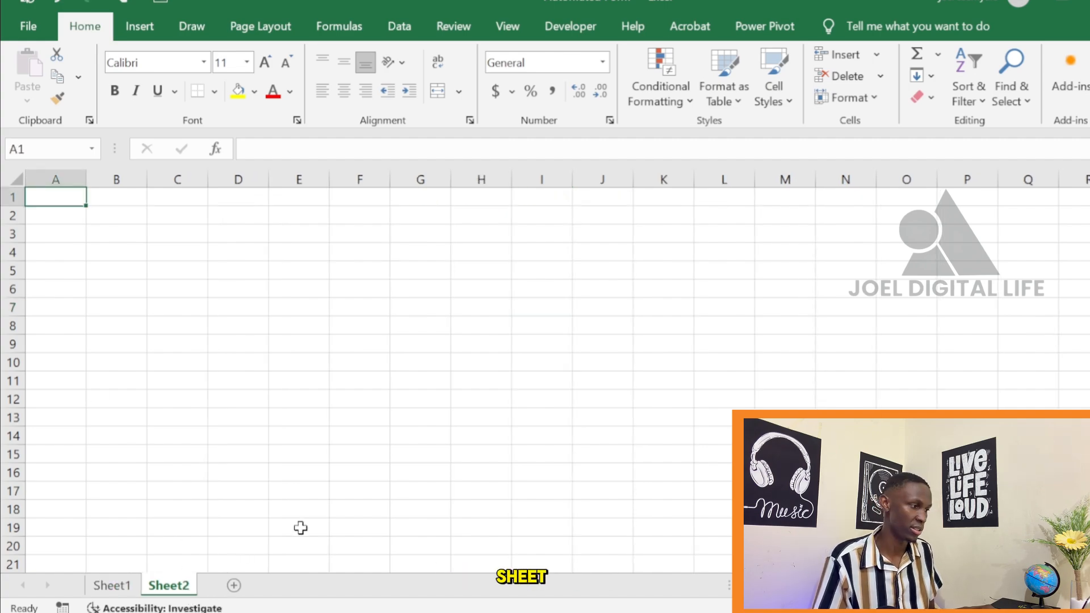
left_click(112, 585)
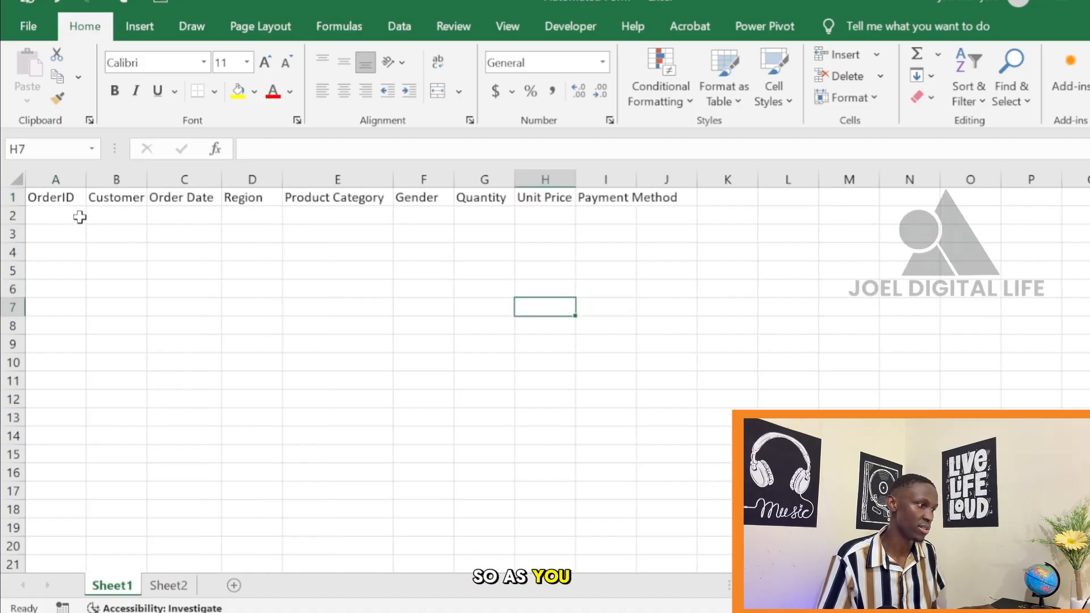
left_click(71, 198)
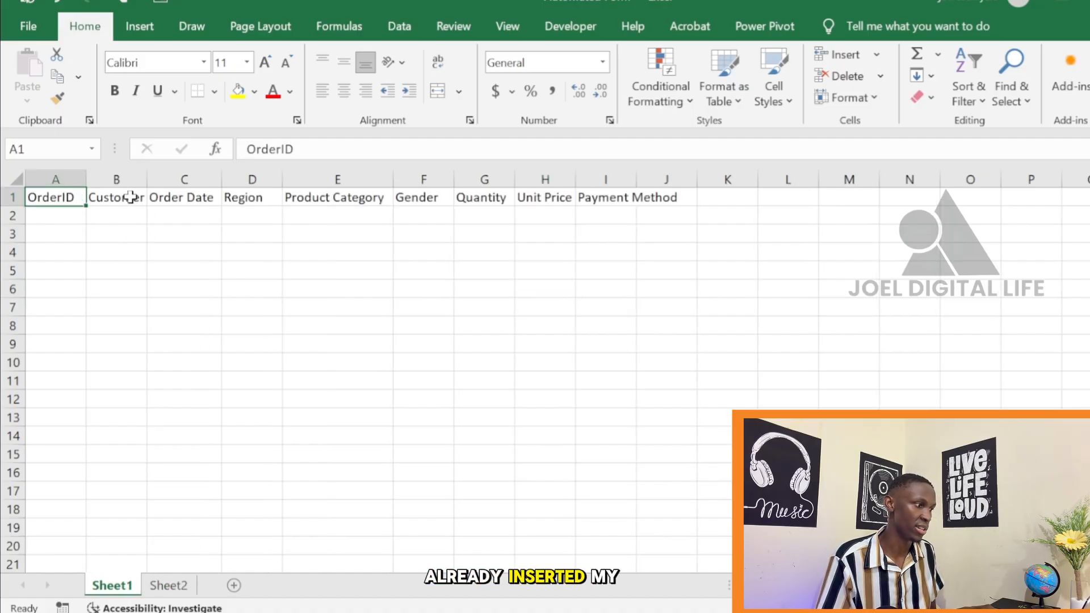
left_click(108, 197)
left_click(12, 197)
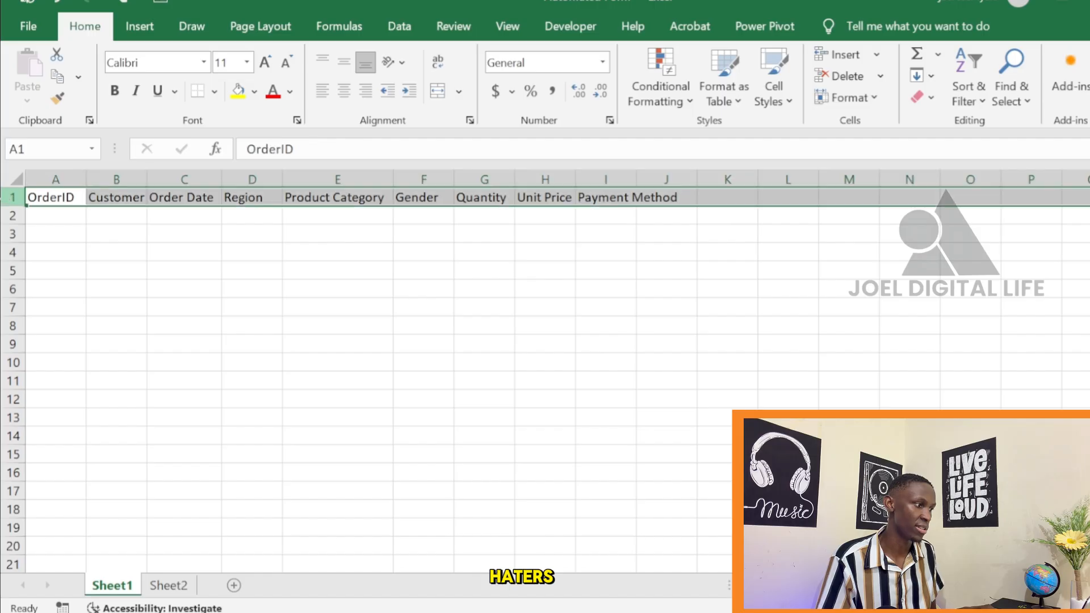
left_click(318, 303)
Copy the headers from OrderID to Payment Method on Sheet1 and paste them at cell A1 of Sheet2
left_click(47, 197)
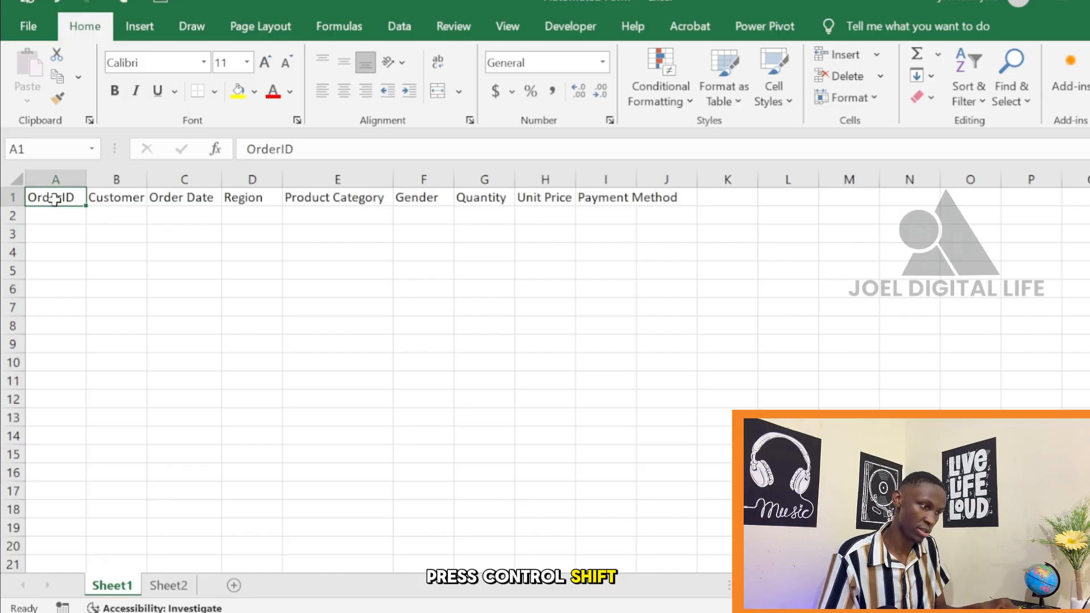
key("ctrl+shift+Right")
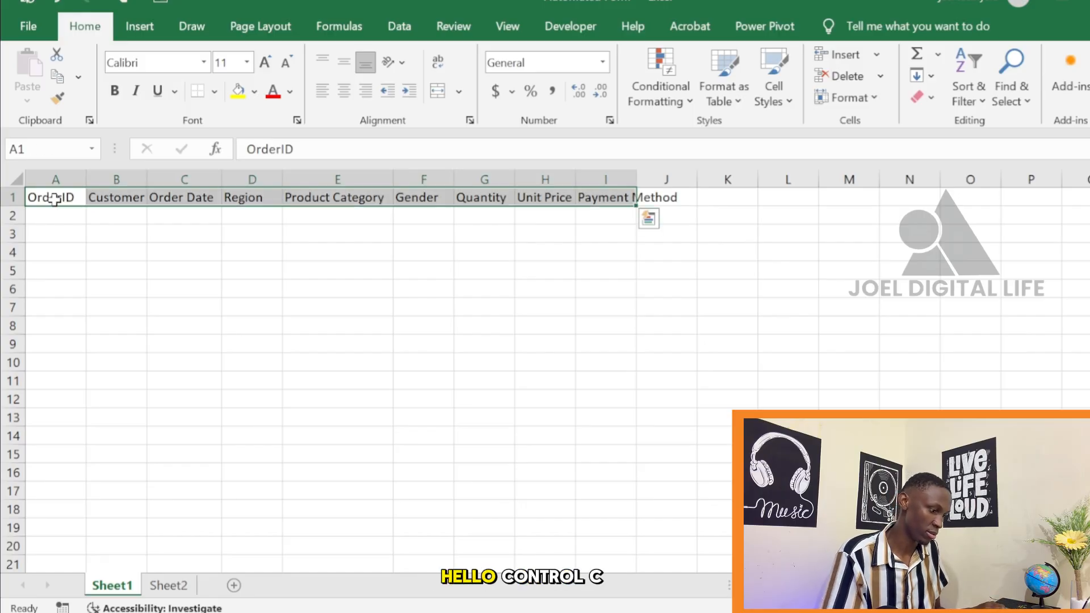
key("ctrl+c")
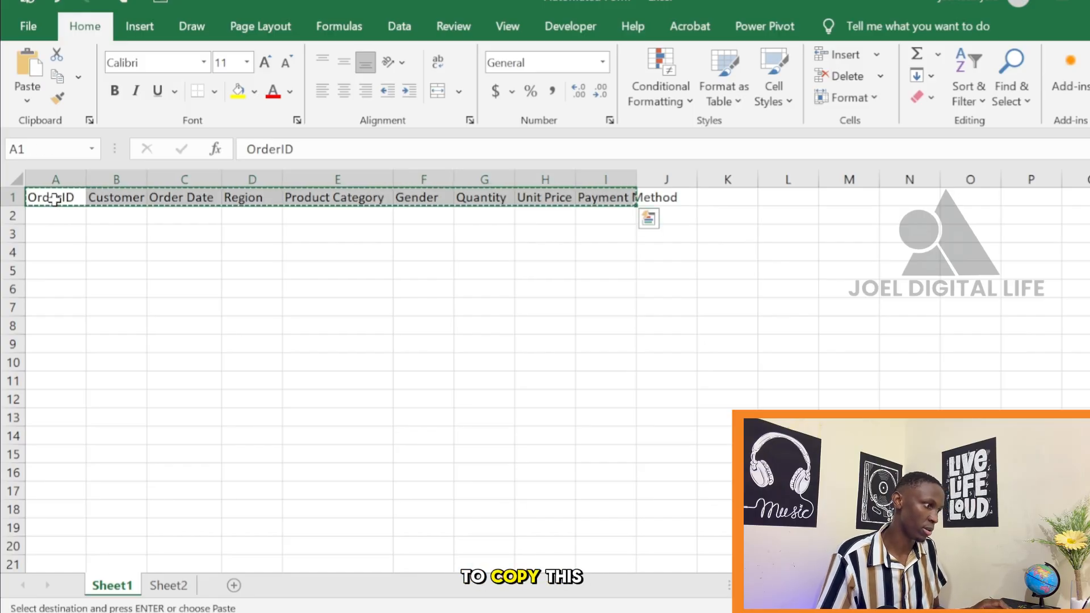
left_click(169, 586)
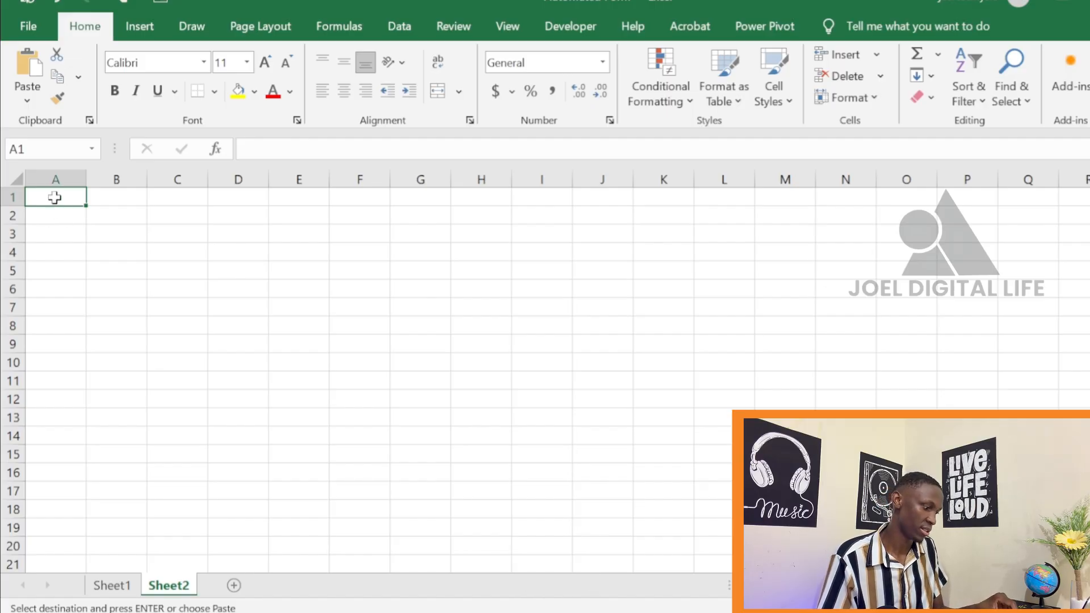
key("ctrl+v")
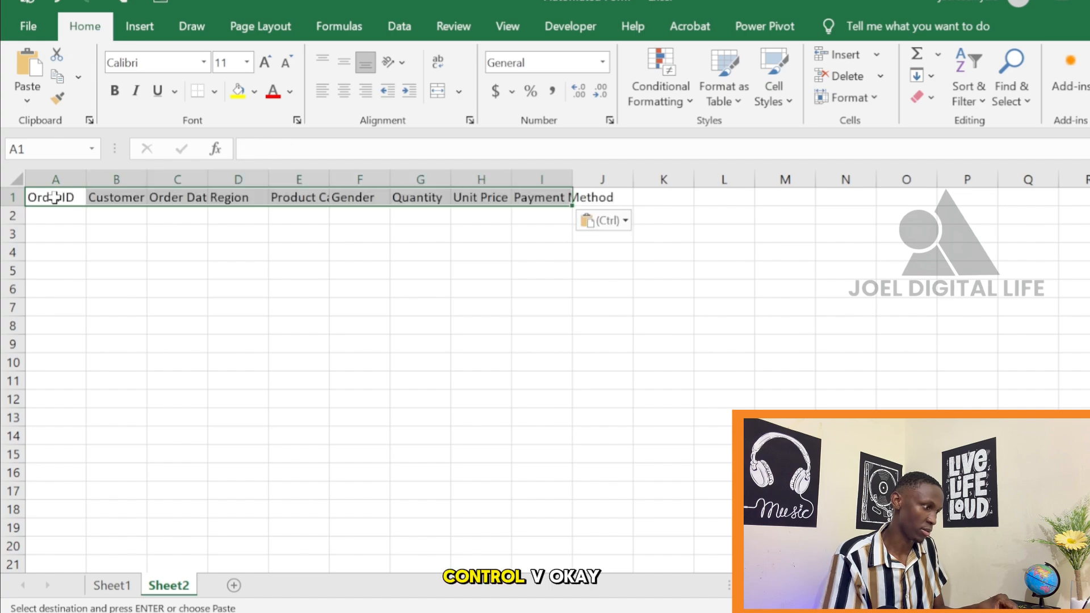
left_click(108, 234)
left_click(153, 344)
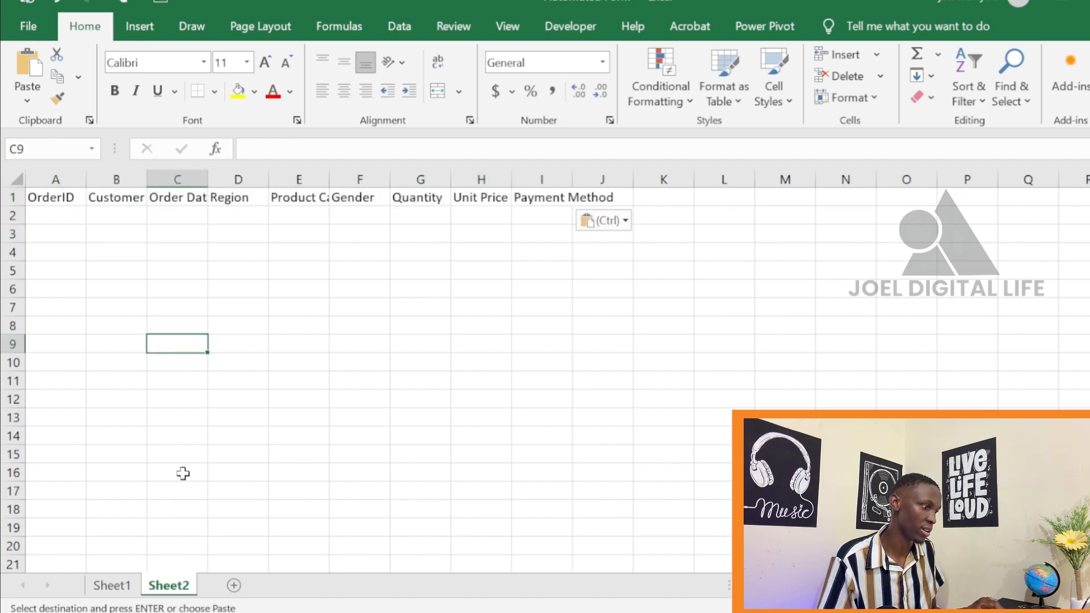
left_click(121, 587)
left_click(117, 324)
key("Escape")
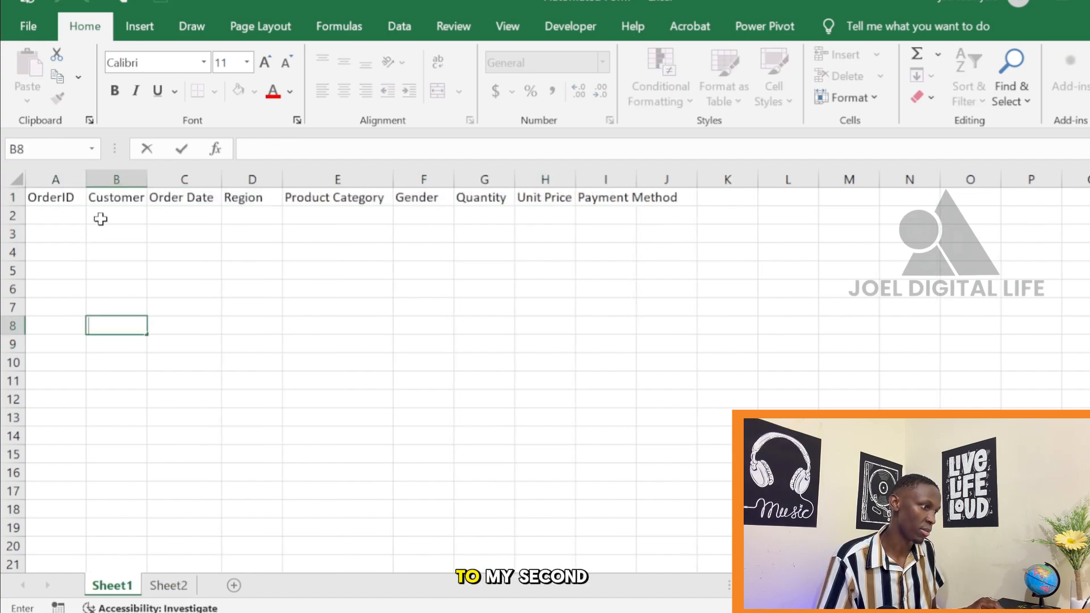
left_click(49, 197)
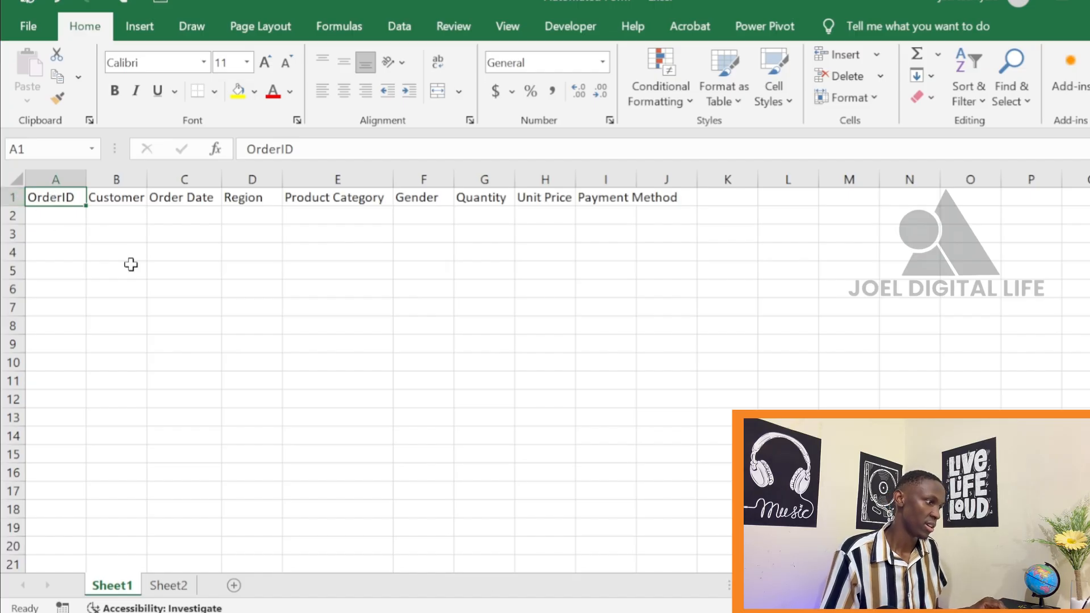
left_click(130, 235)
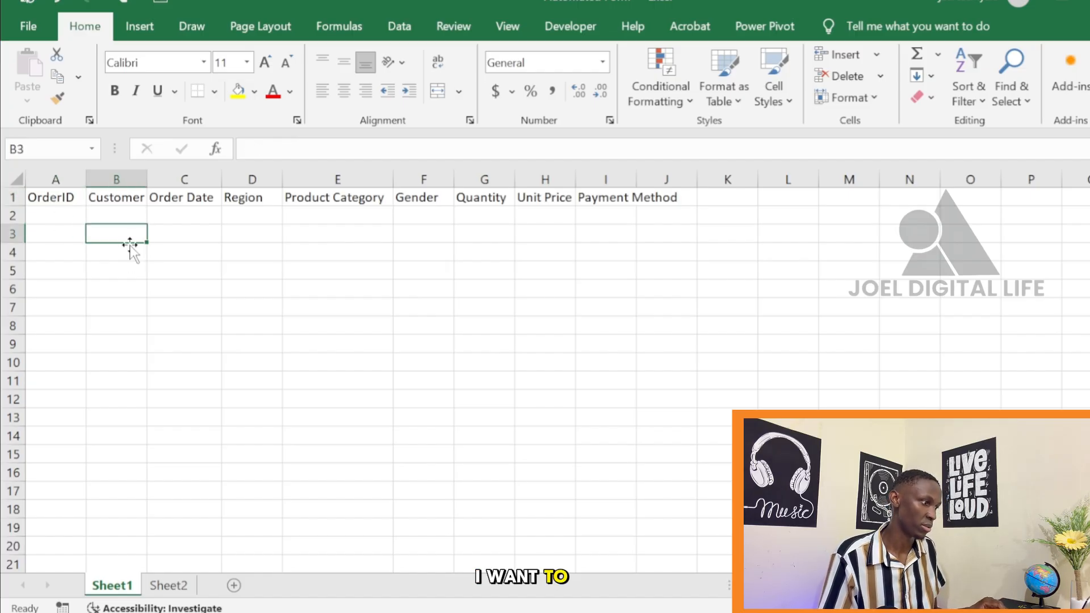
key("Down")
key("Down")
left_click(137, 234)
key("Down")
key("Down")
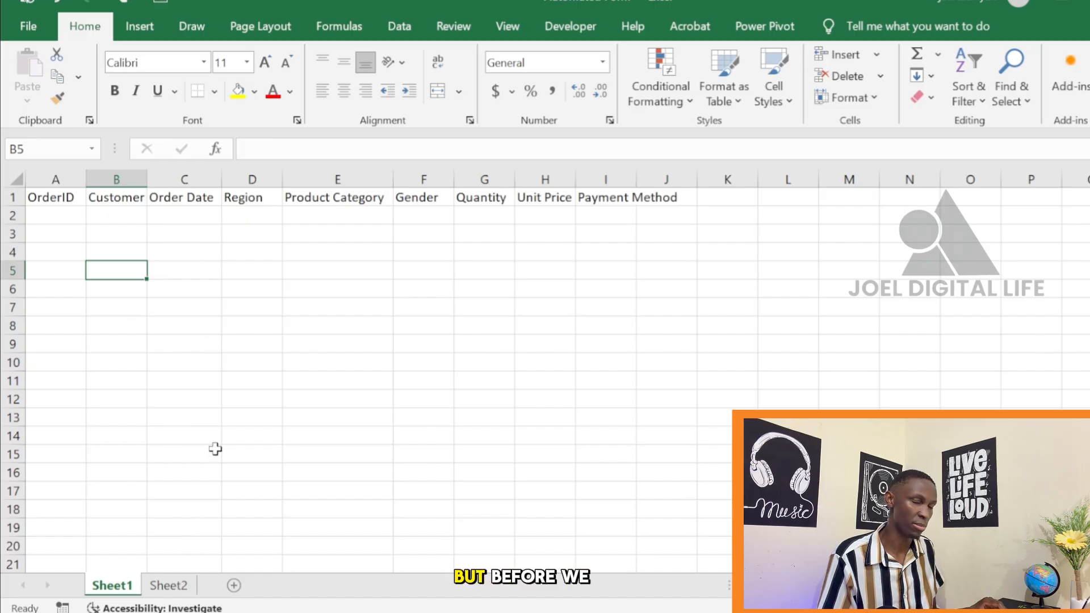
Rename the Sheet1 worksheet as "Form"
double_click(118, 589)
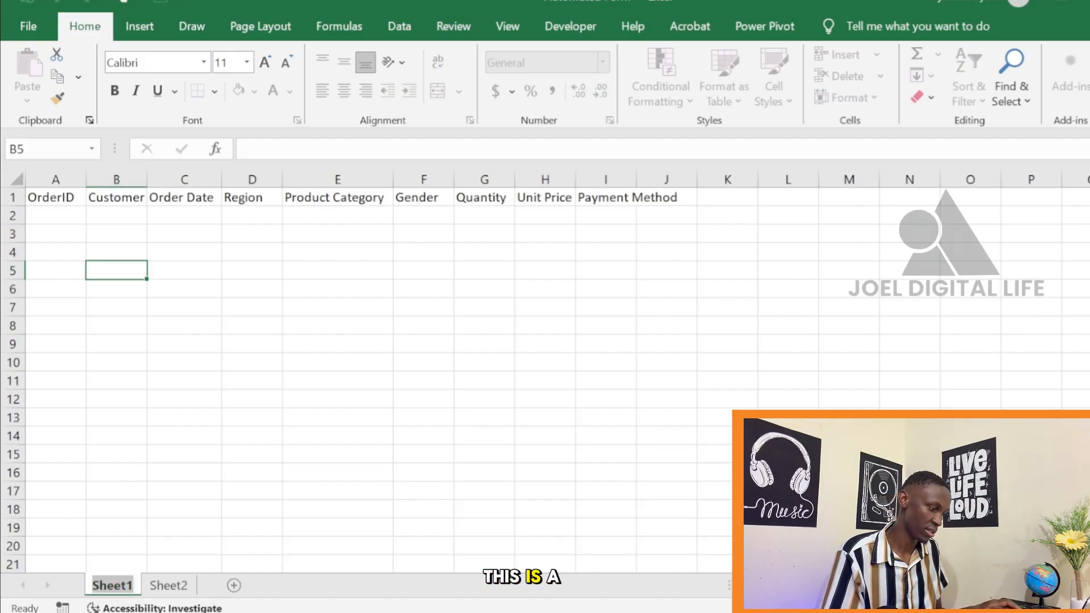
type("F")
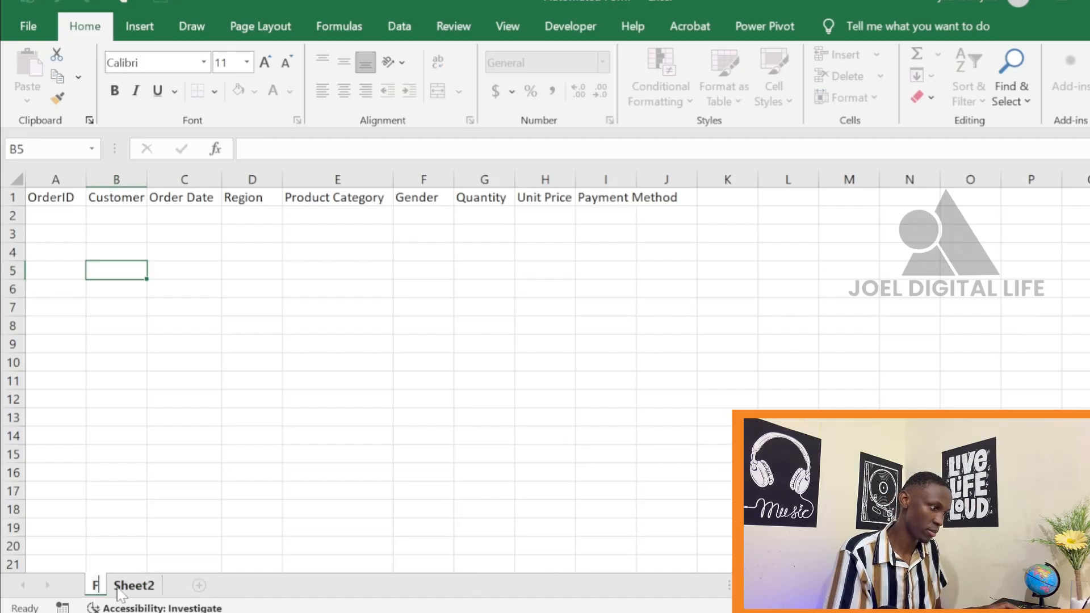
type("o")
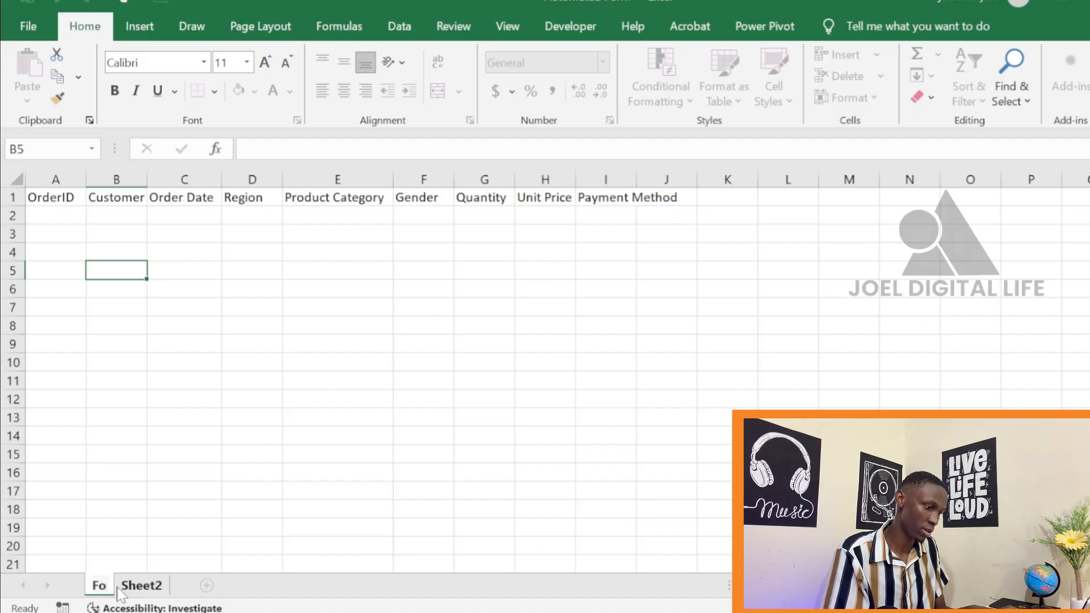
type("rm")
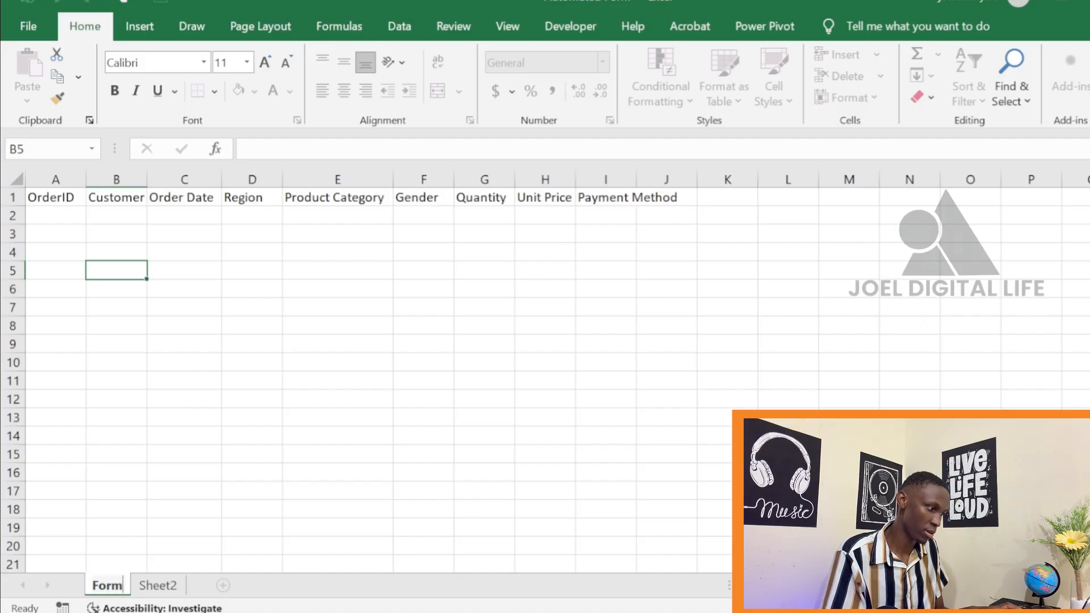
key("Return")
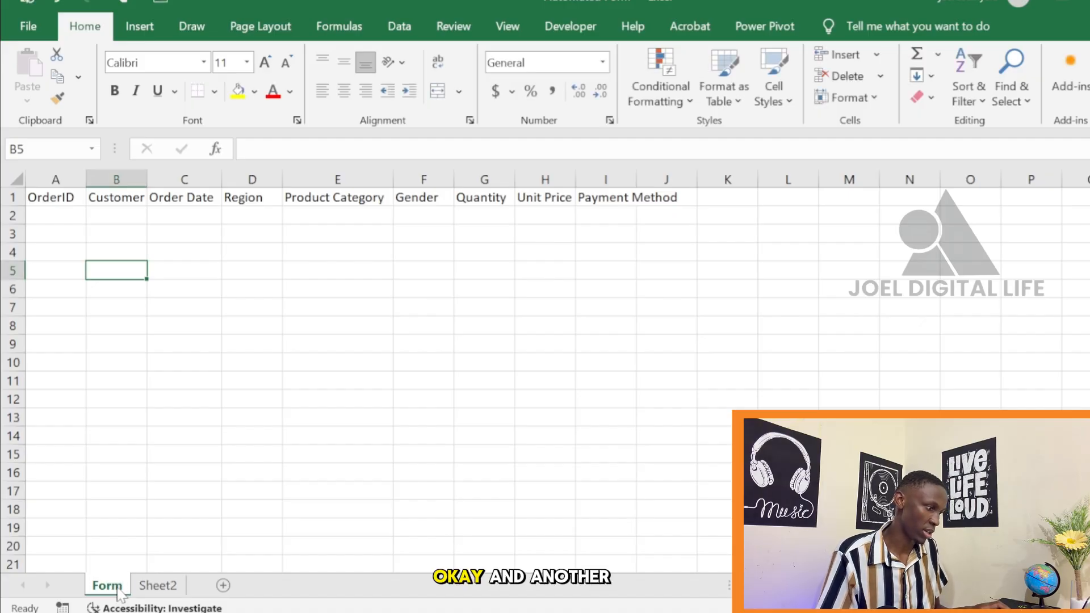
Rename the Sheet2 worksheet as "Customer Data"
left_click(164, 588)
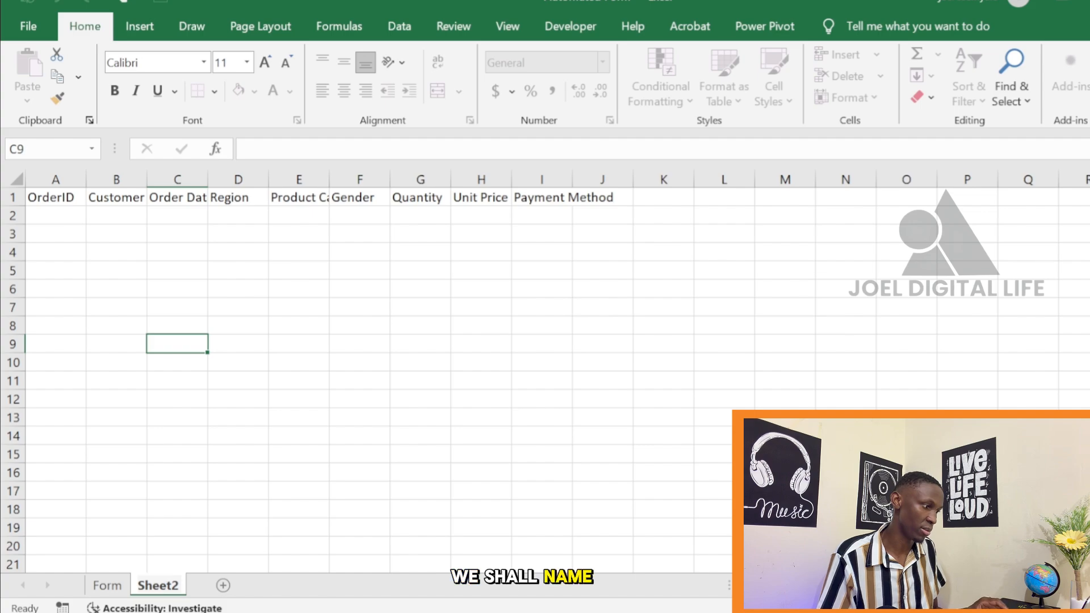
left_click(215, 546)
double_click(178, 591)
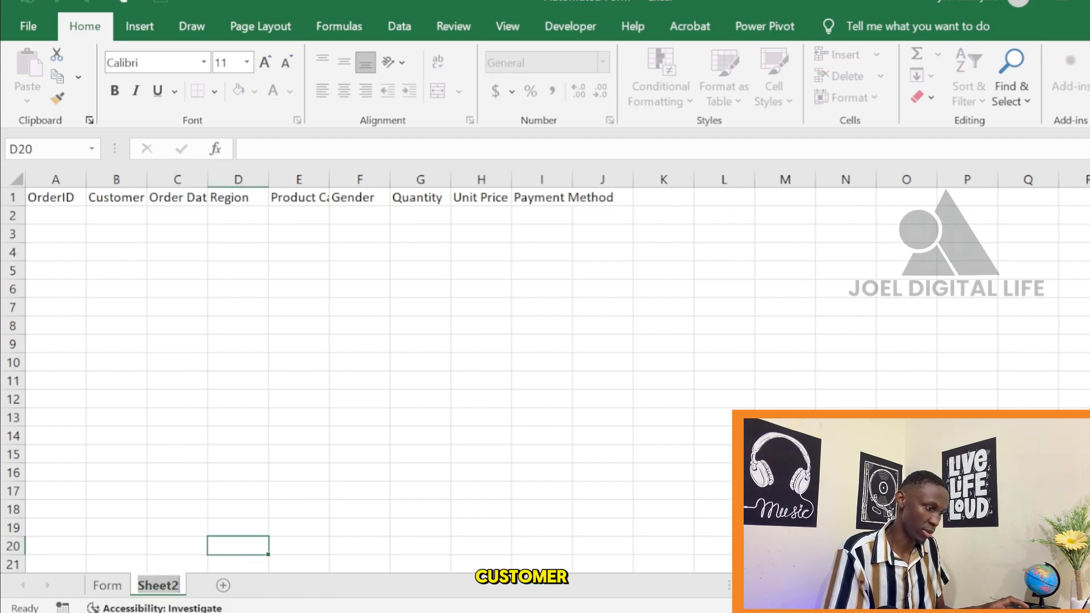
type("Cust")
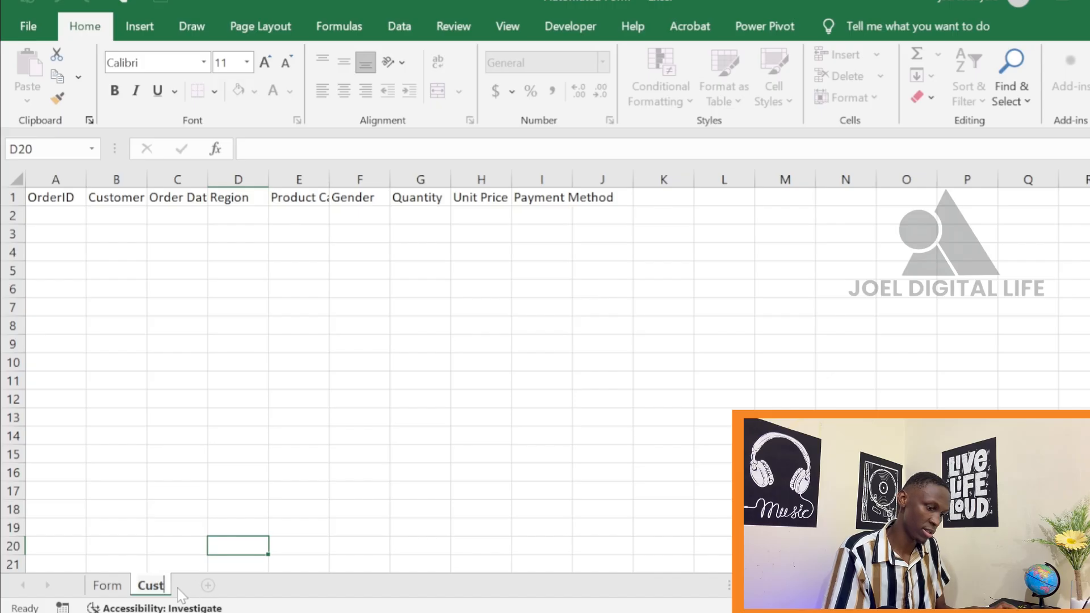
type("omer ")
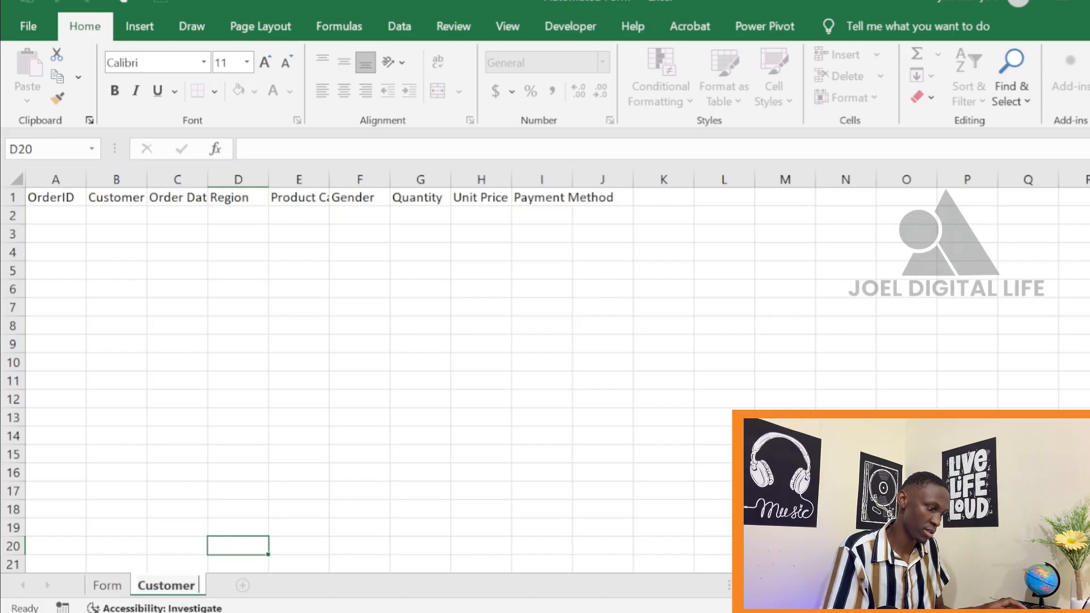
type("Data")
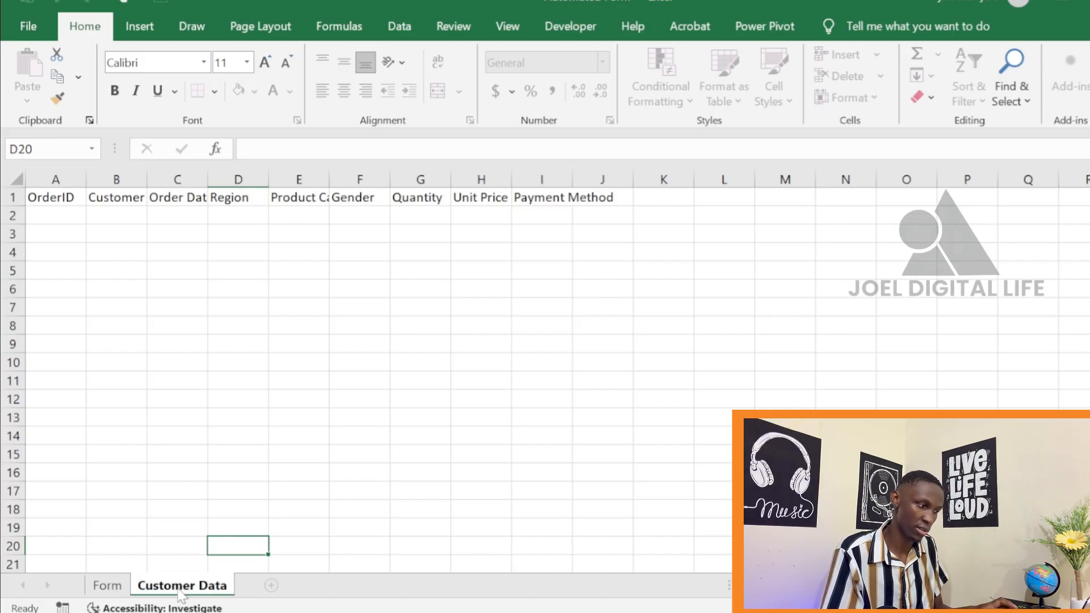
key("Return")
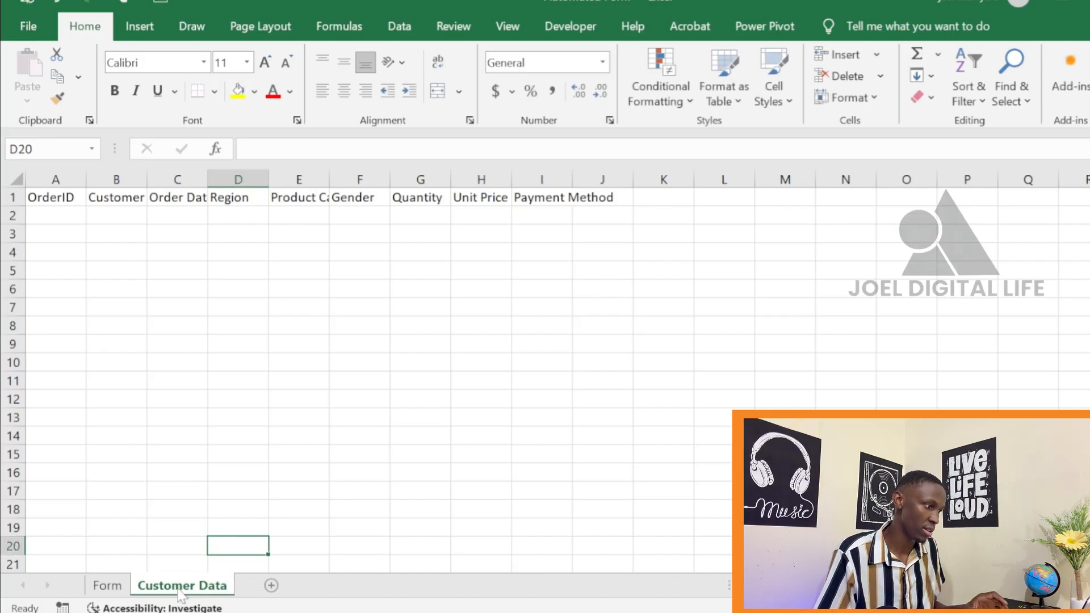
Copy the headers in row 1 of the Form sheet and paste them transposed as a vertical list starting at cell B3
left_click(105, 592)
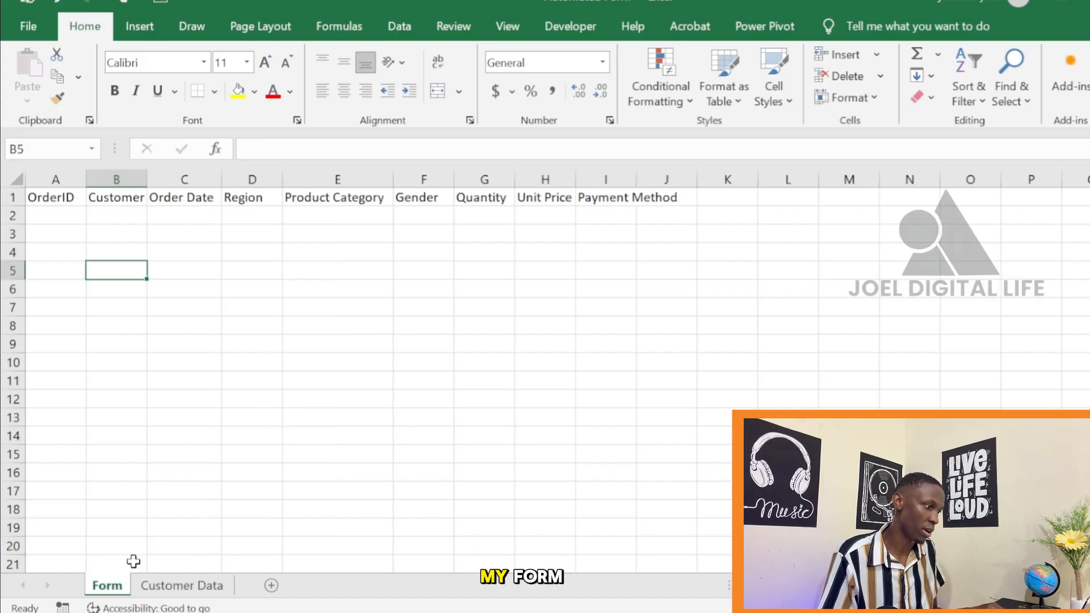
left_click(116, 235)
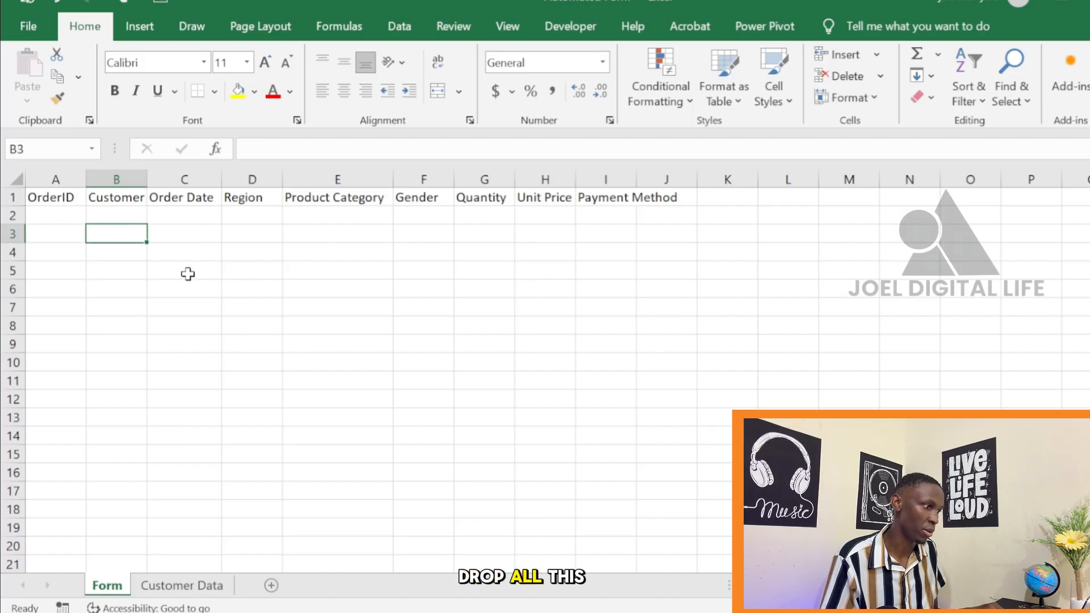
left_click(61, 198)
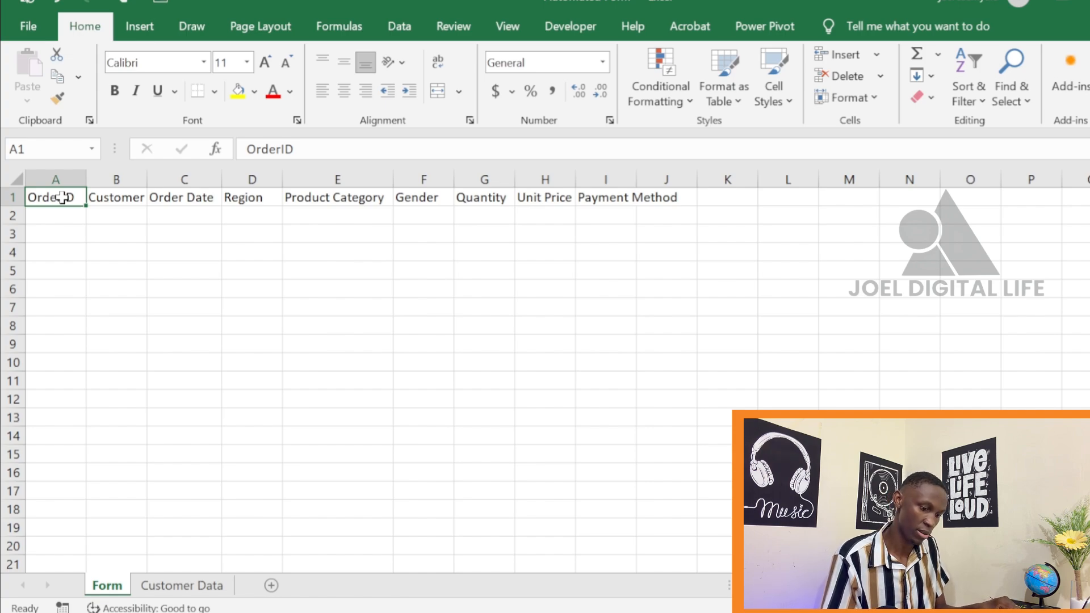
key("ctrl+shift+Right")
key("ctrl+c")
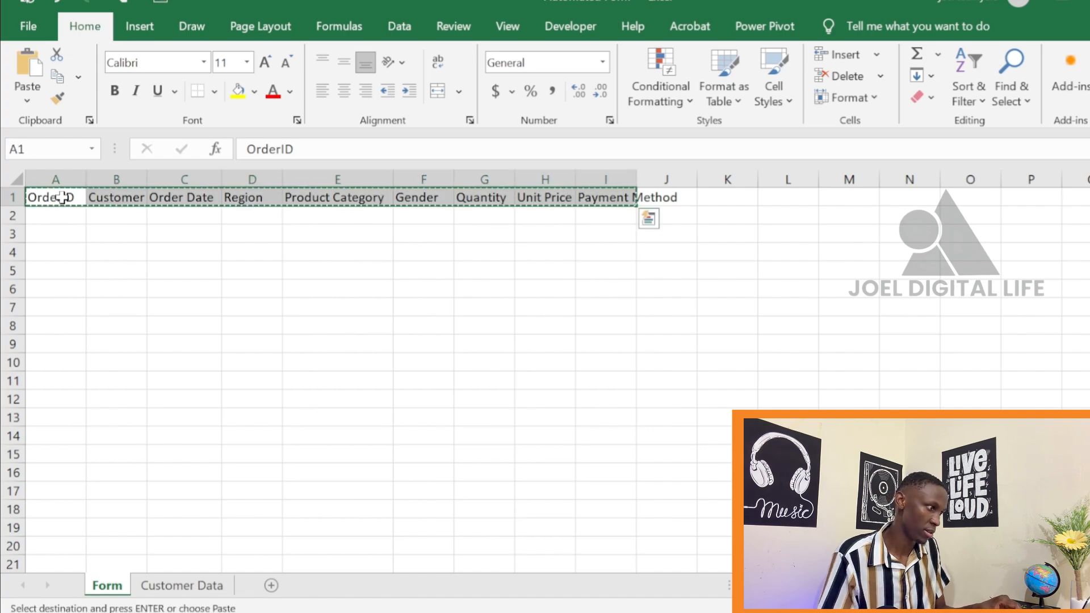
left_click(121, 235)
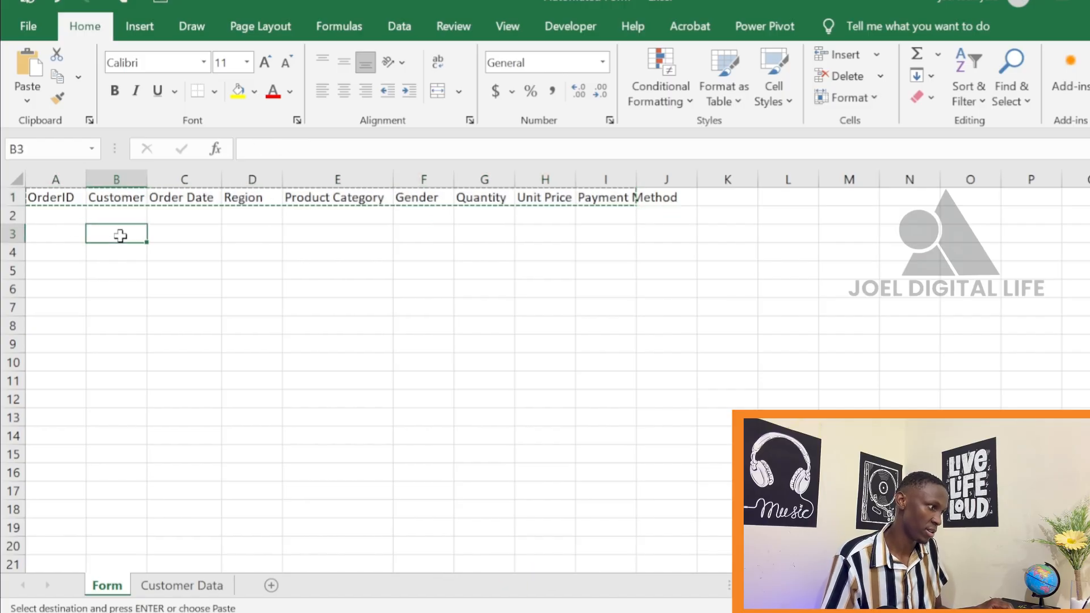
left_click(29, 90)
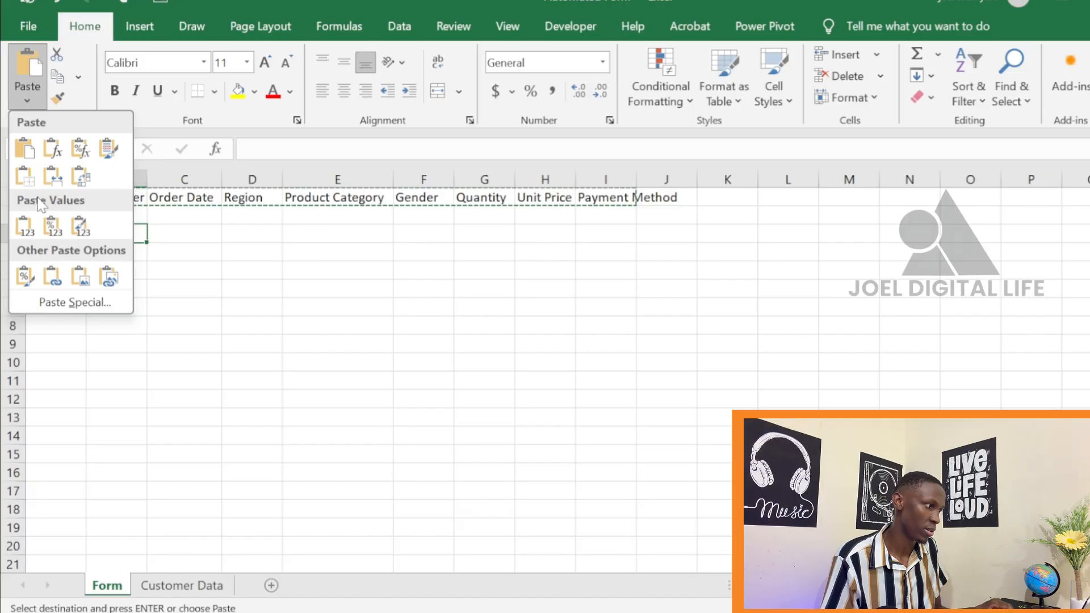
left_click(80, 302)
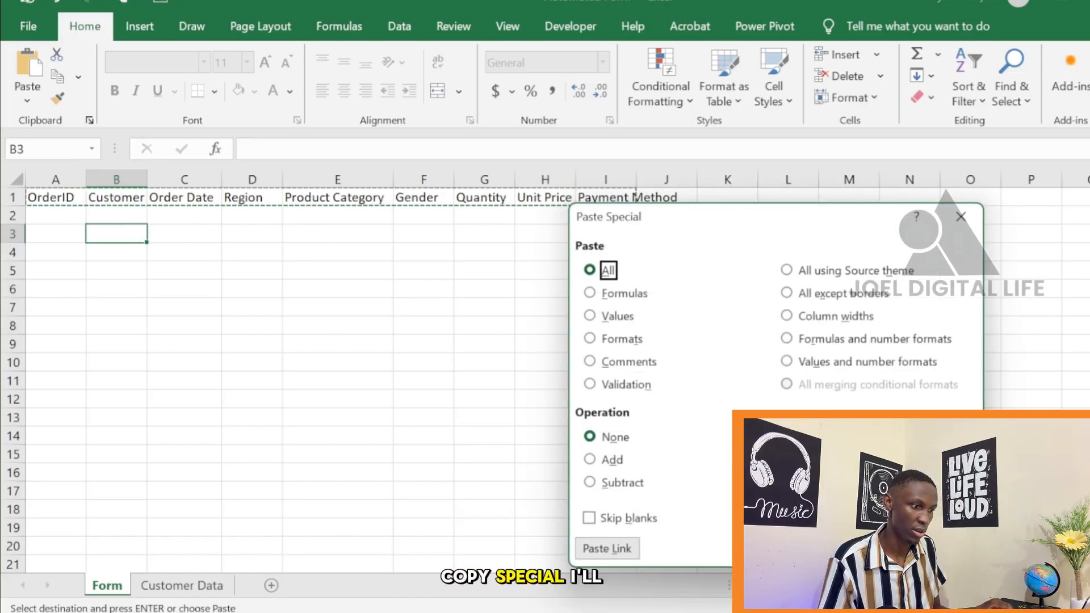
left_click(787, 518)
left_click(875, 548)
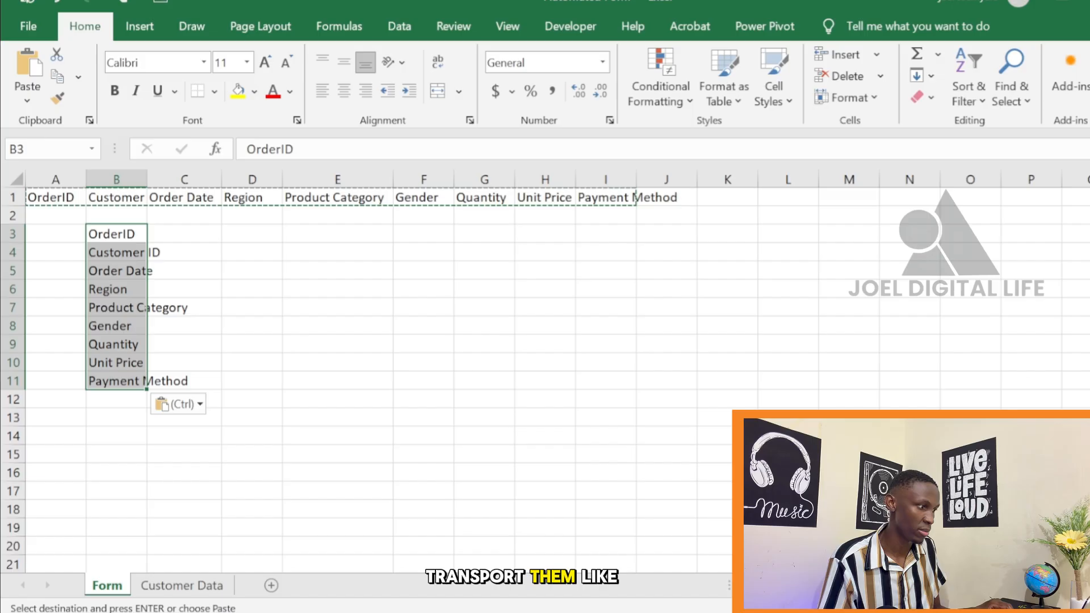
left_click(287, 386)
left_click(307, 270)
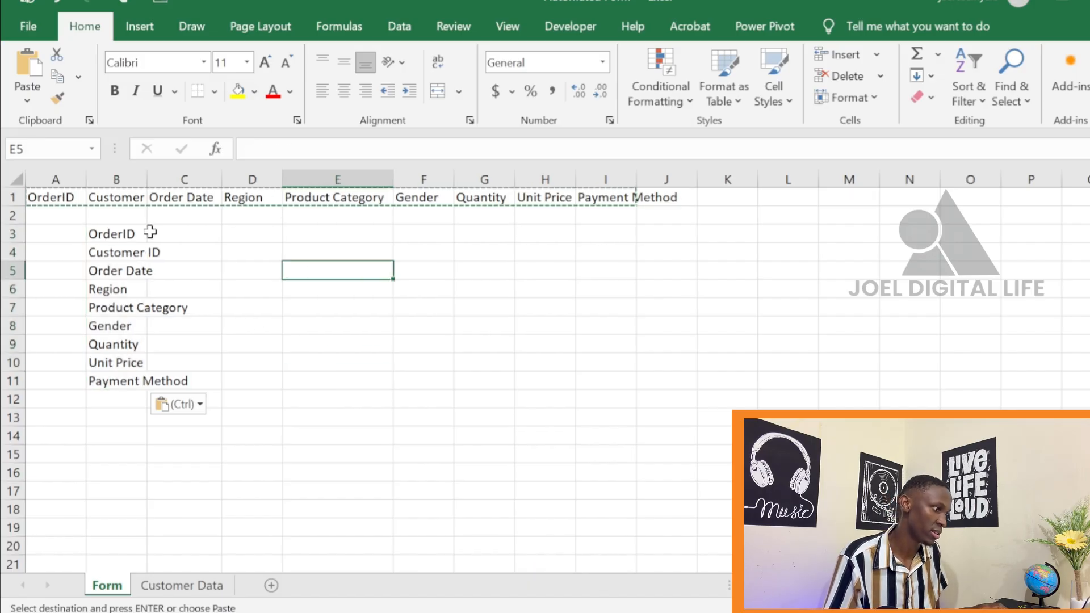
left_click(251, 250)
left_click(236, 220)
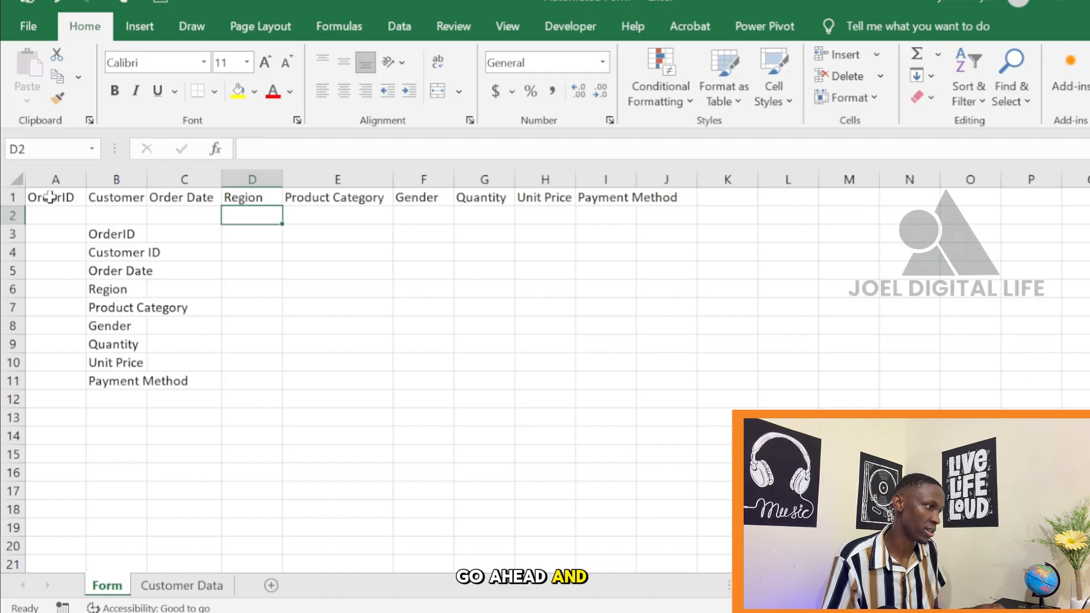
Delete the original horizontal headers from row 1 of the Form sheet
left_click_drag(50, 197, 673, 198)
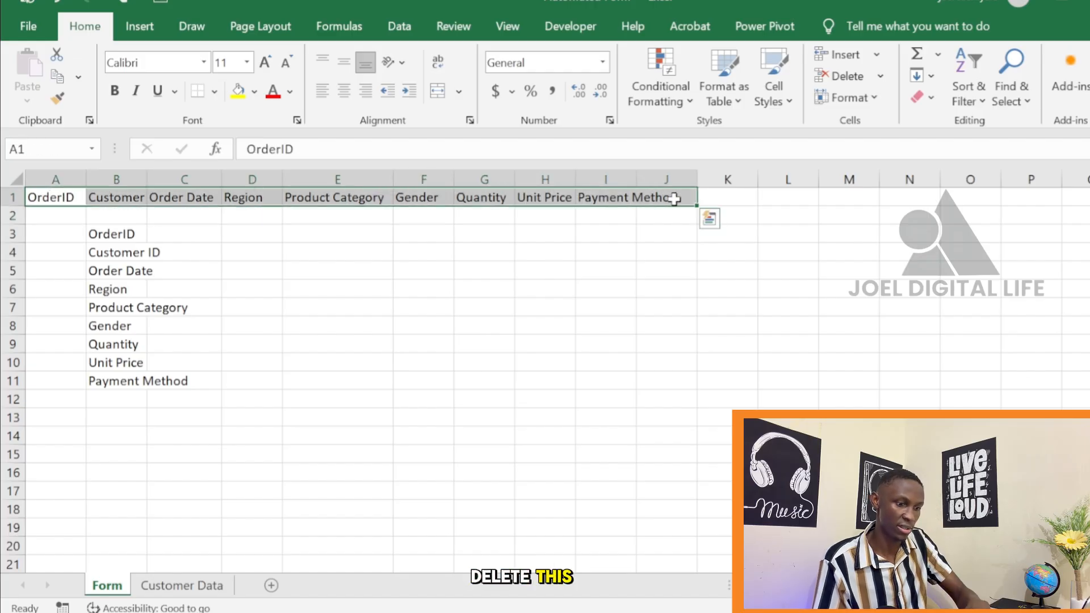
key("Delete")
left_click(411, 300)
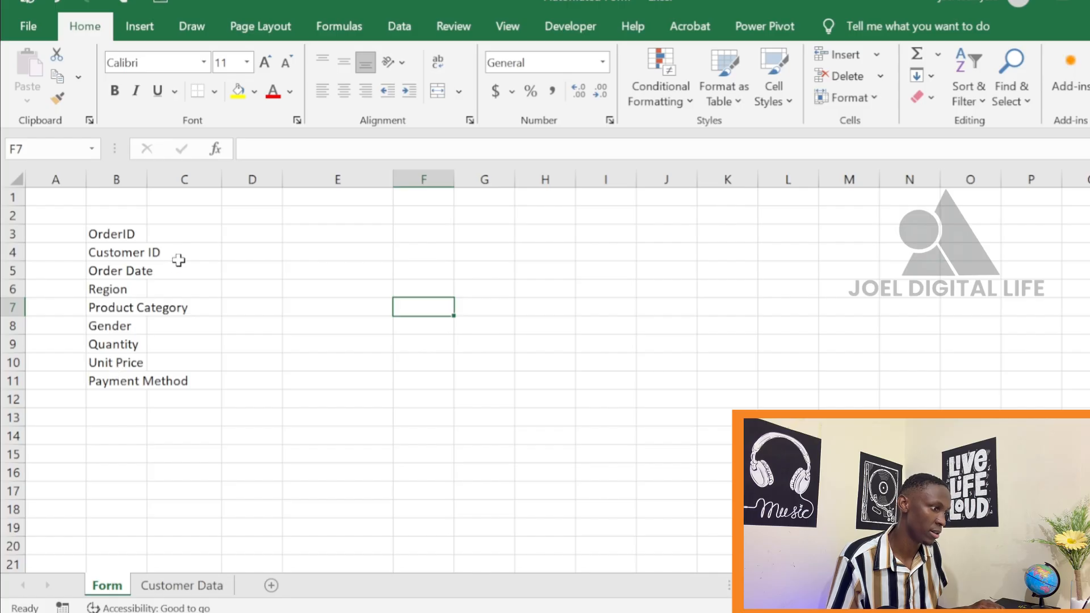
Move the Quantity, Unit Price and Payment Method labels from B9:B11 to a second column starting at D3
left_click(118, 382)
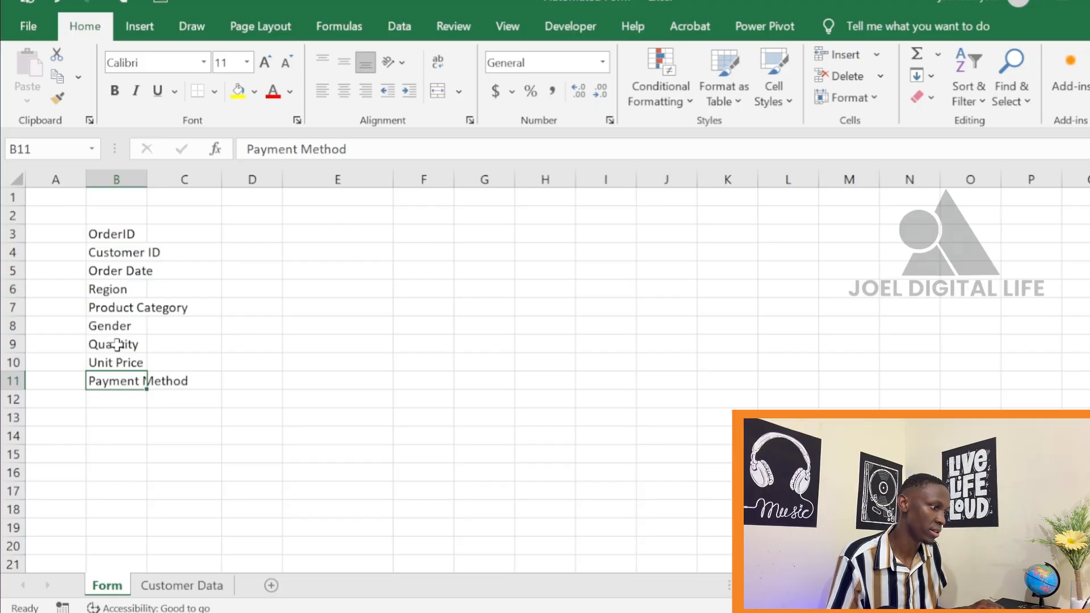
left_click_drag(117, 344, 117, 374)
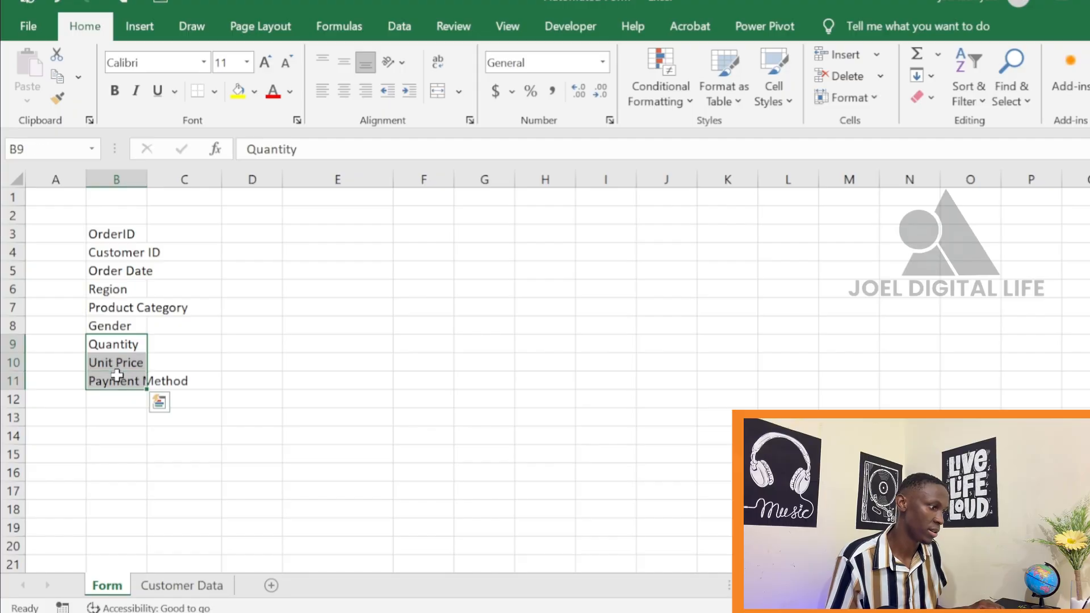
key("ctrl+c")
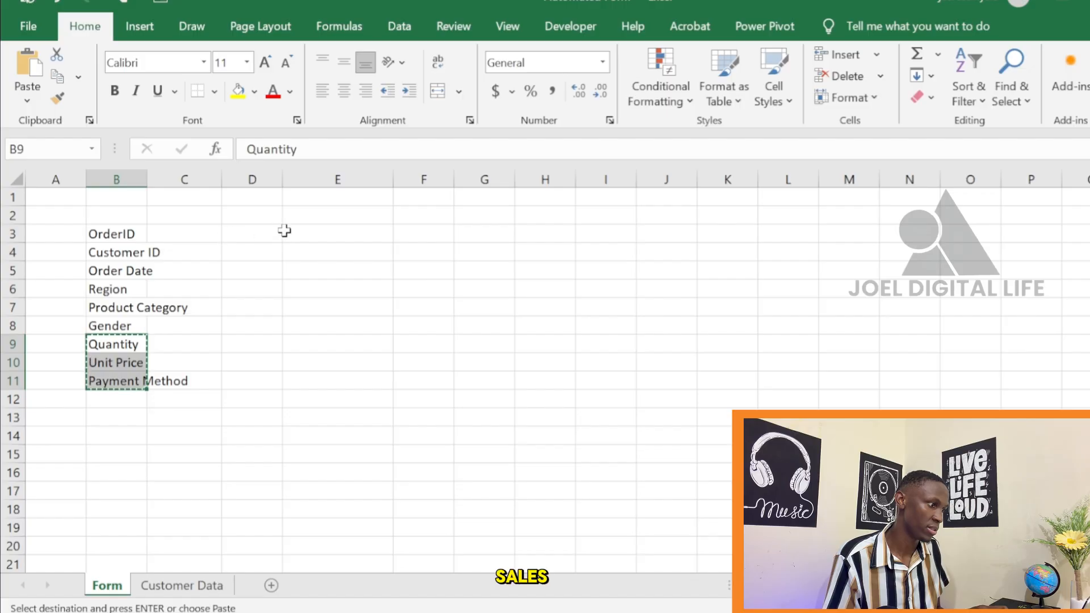
left_click(245, 236)
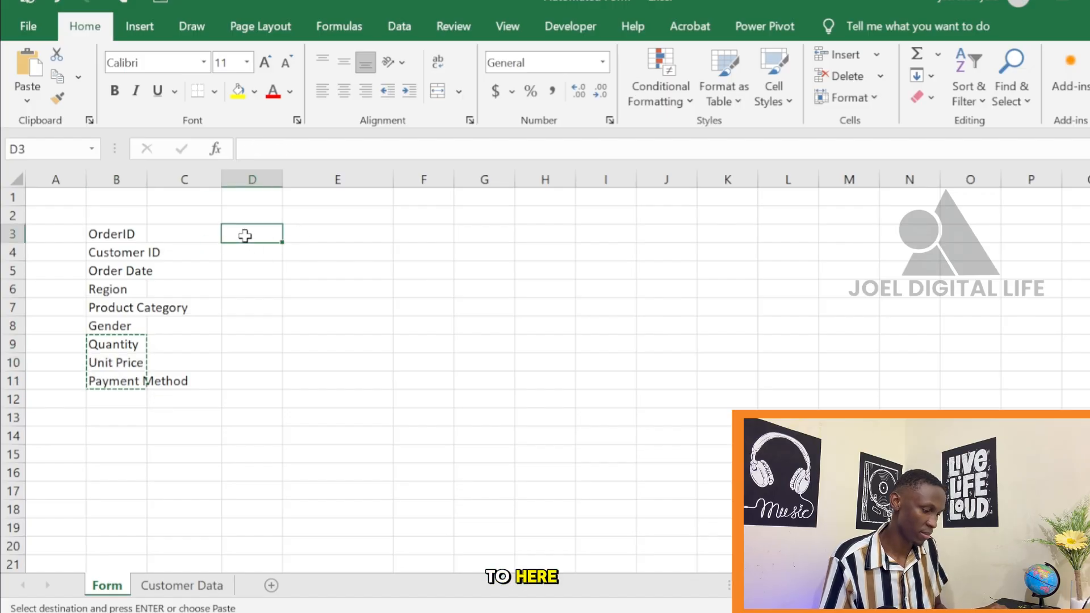
key("ctrl+v")
left_click(382, 282)
left_click(241, 350)
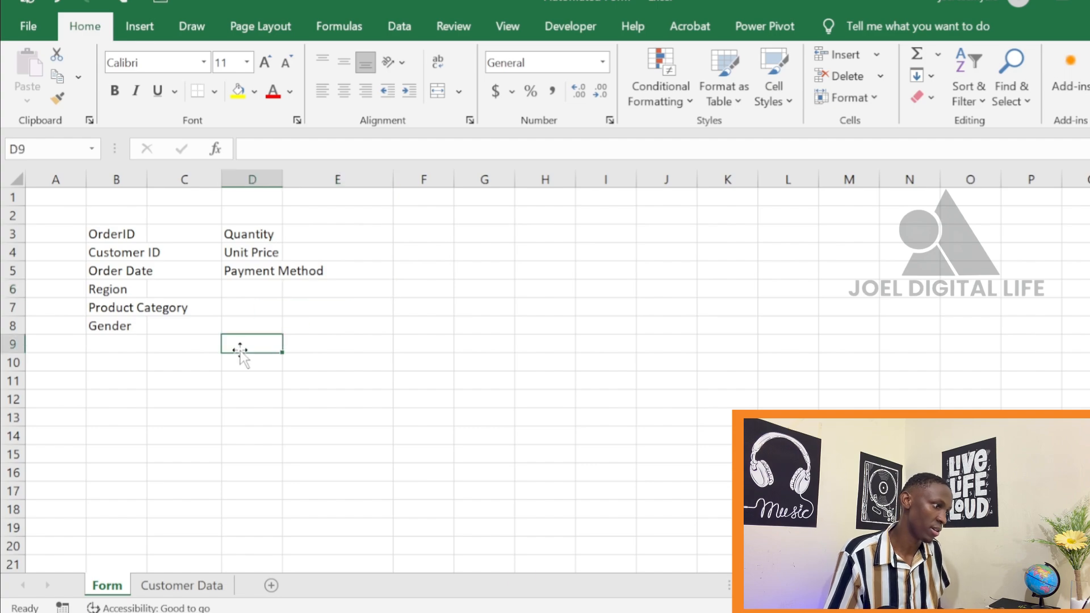
Widen columns B and D to fit their labels, and widen column C to make room for entry fields
left_click_drag(256, 180, 305, 180)
left_click(266, 180)
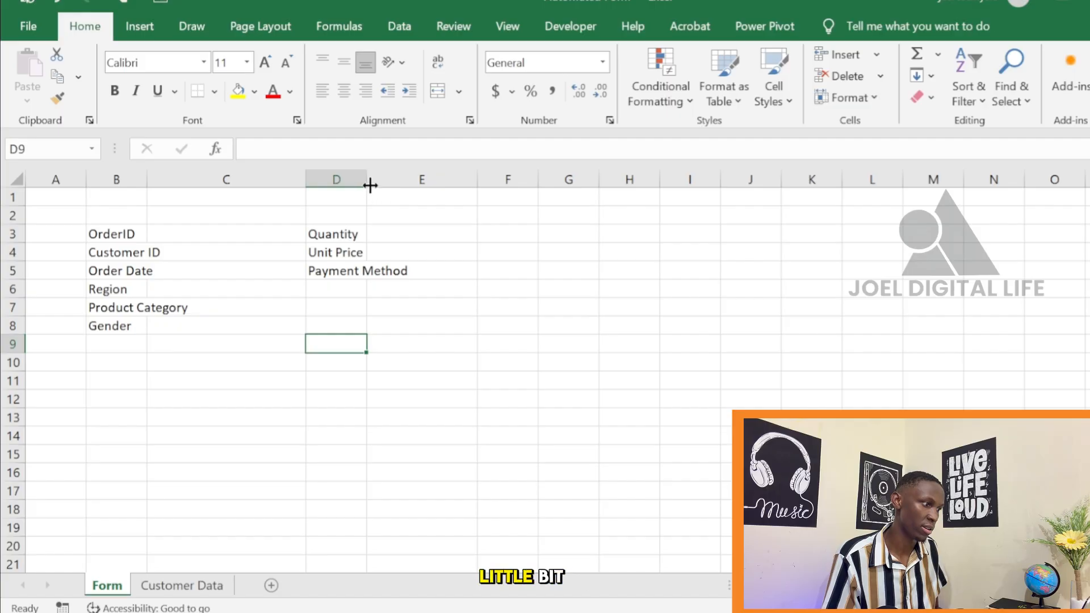
left_click_drag(368, 179, 408, 180)
left_click_drag(146, 184, 197, 186)
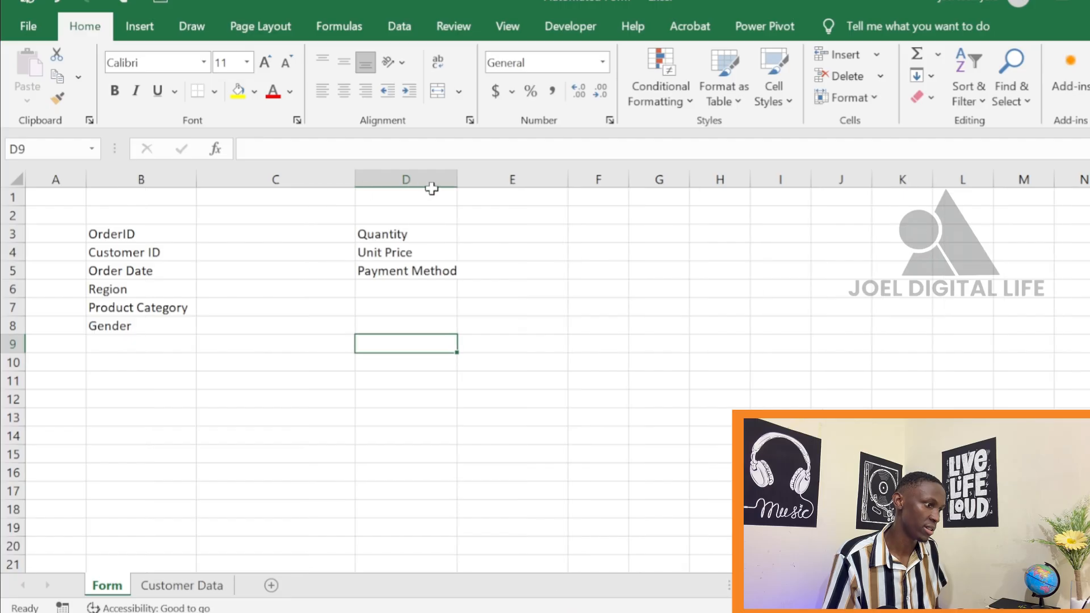
left_click_drag(458, 180, 469, 179)
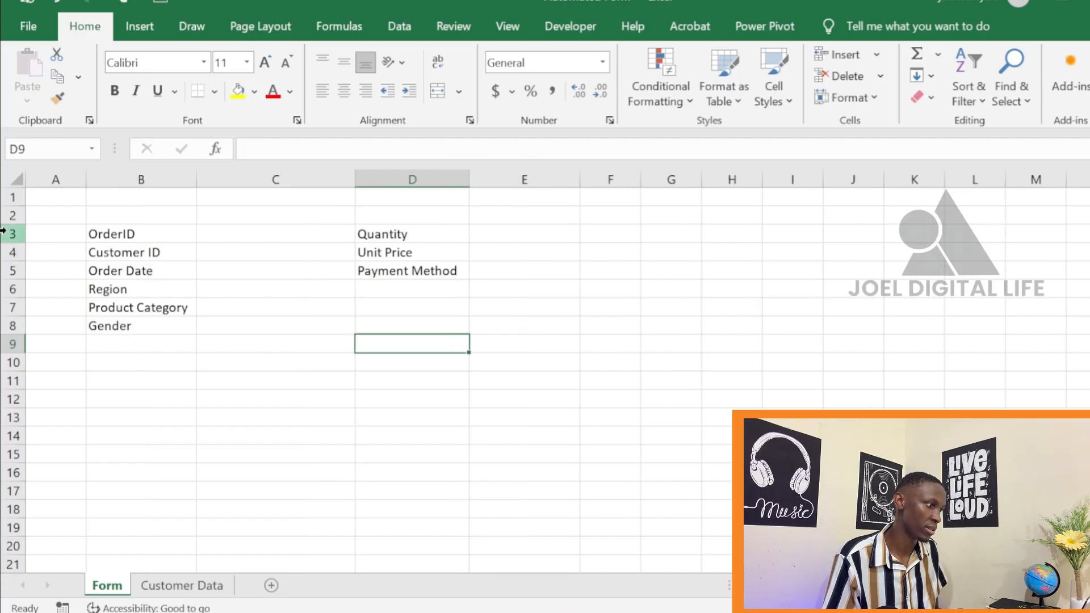
Increase the height of rows 3 to 8 on the Form sheet slightly
left_click_drag(5, 231, 19, 299)
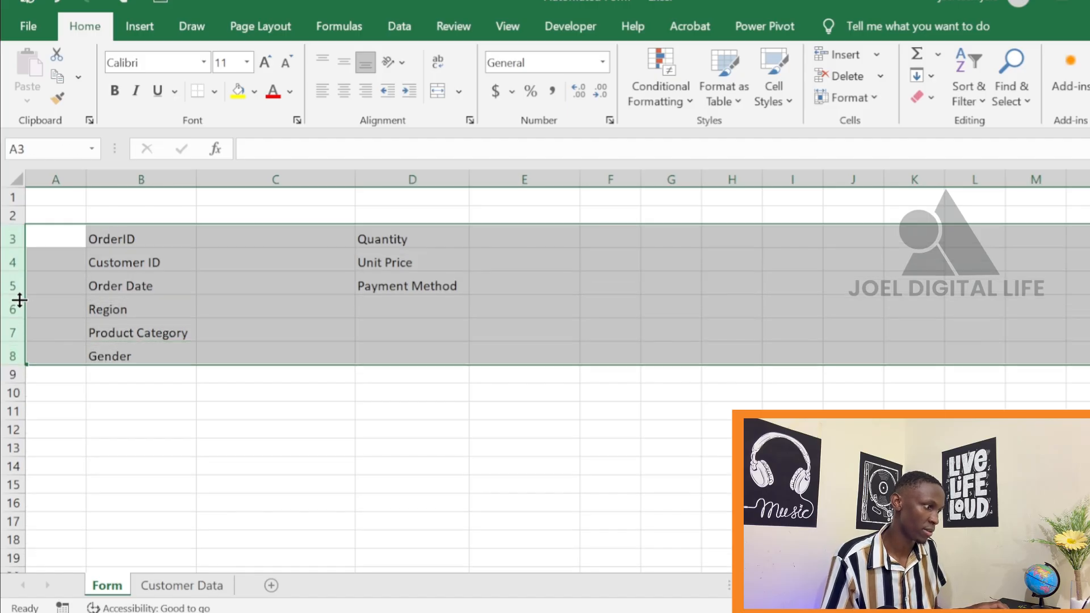
left_click(293, 334)
left_click(191, 259)
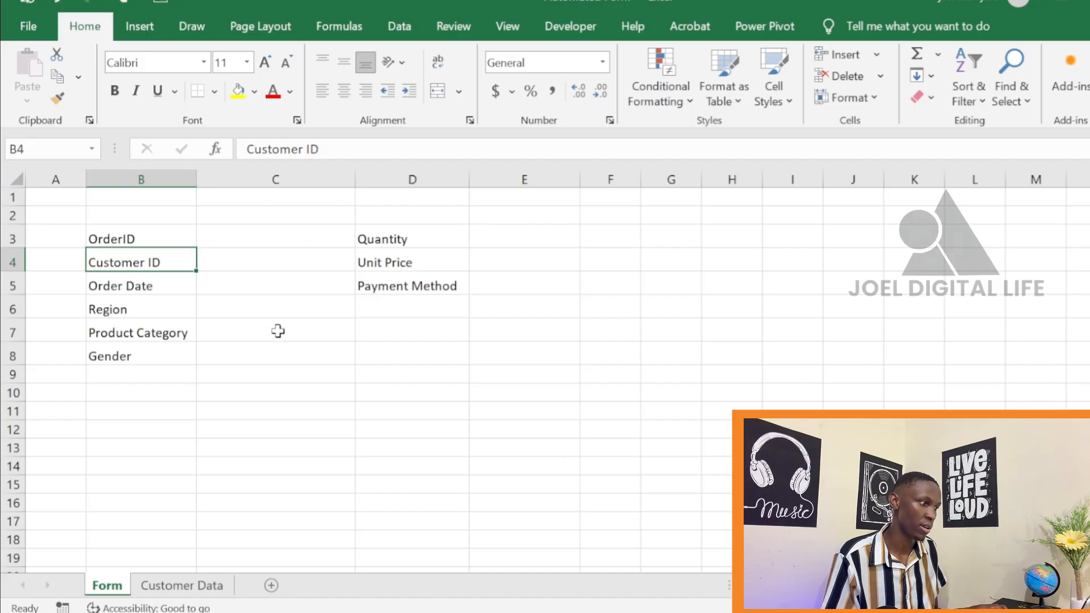
left_click(227, 268)
left_click(205, 216)
left_click(175, 236)
left_click(260, 240)
left_click(238, 287)
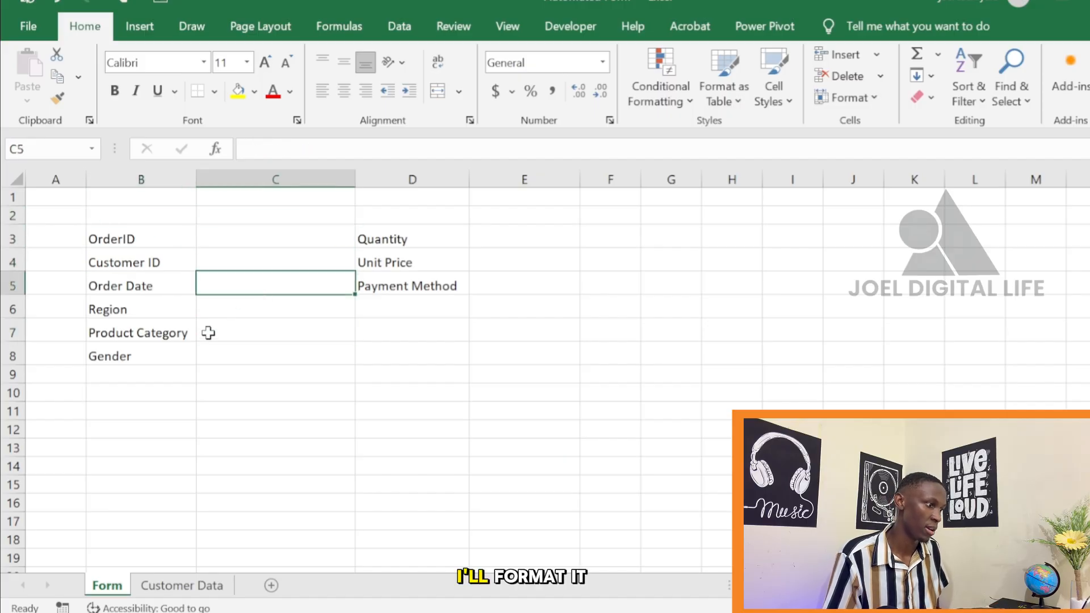
left_click(264, 359)
left_click(477, 238)
left_click(488, 277)
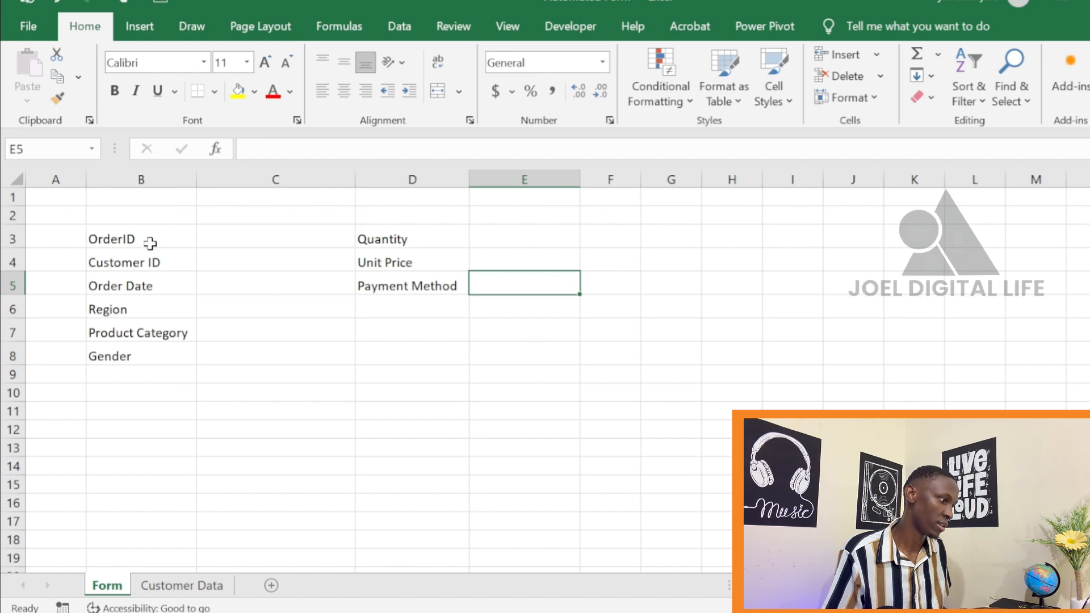
Format the labels in B3:B8 and D3:D5 as bold at font size 12, and widen column B to fit them
left_click_drag(152, 239, 145, 353)
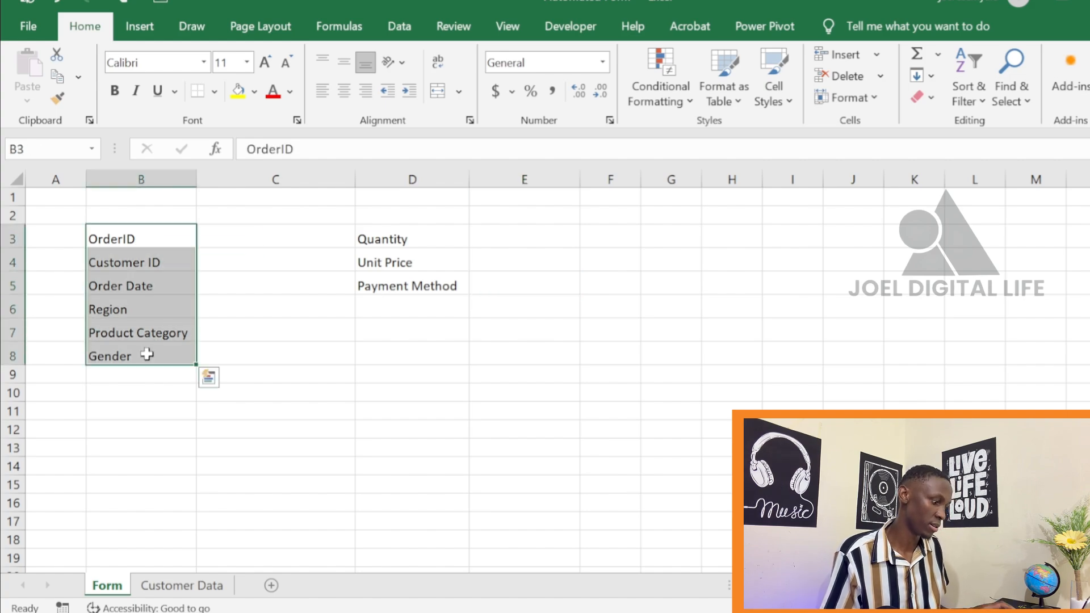
left_click_drag(389, 227, 382, 287, "ctrl")
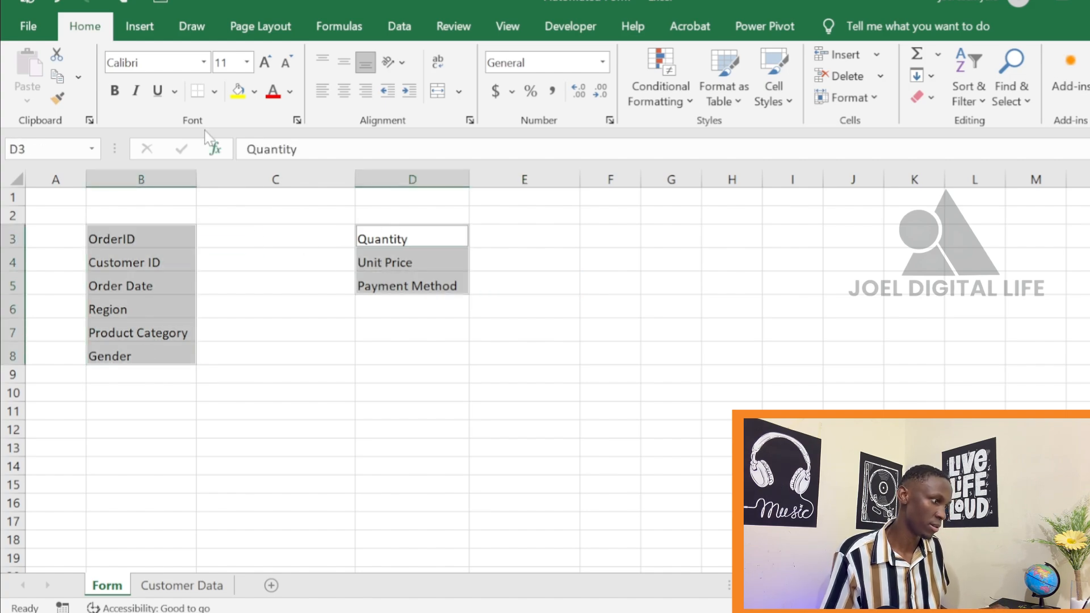
left_click(115, 91)
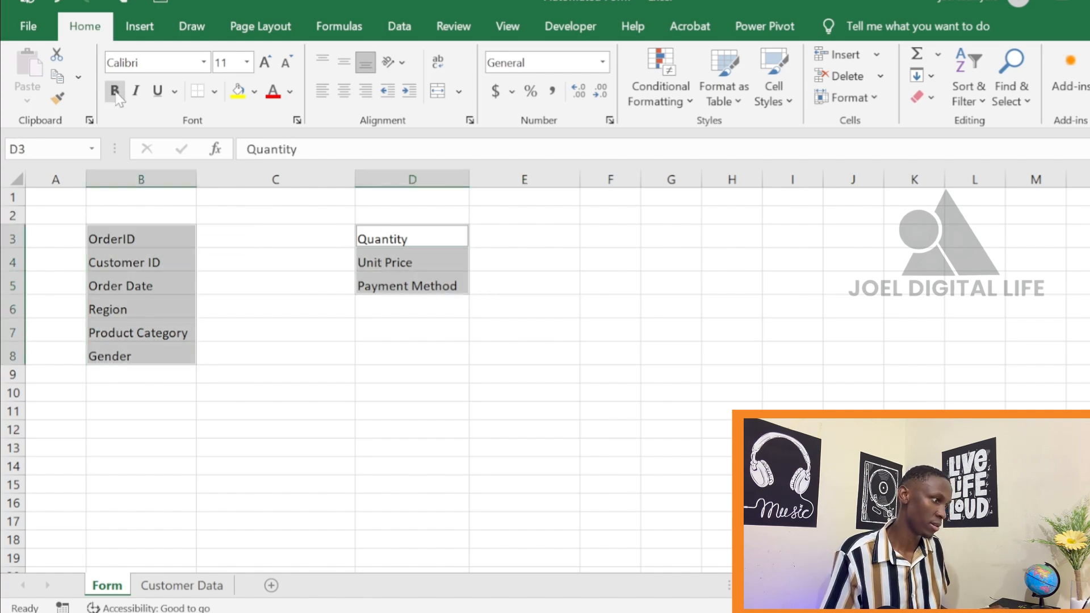
left_click(265, 62)
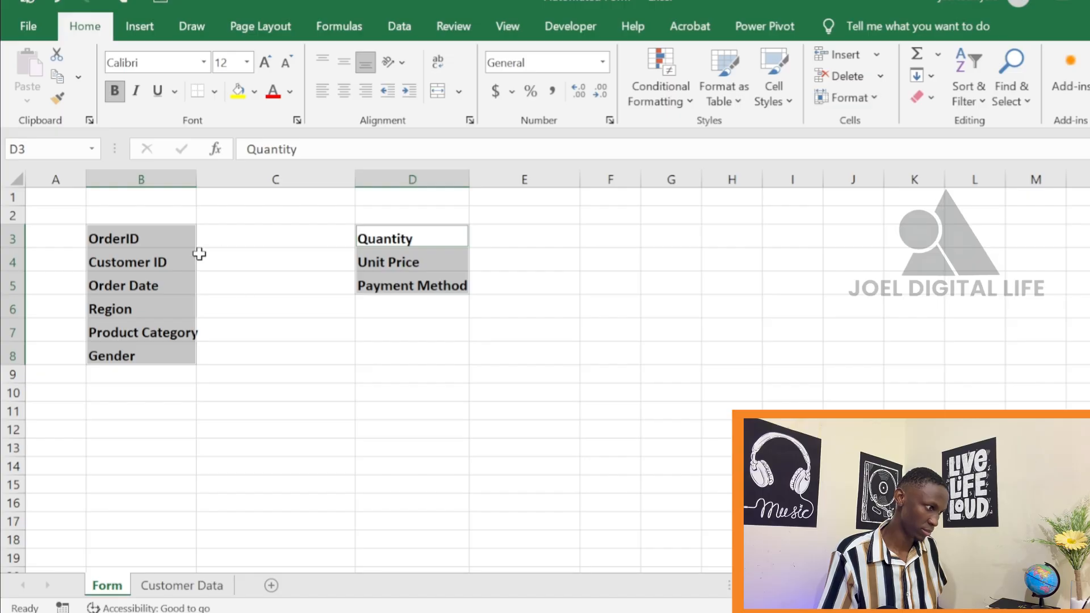
left_click_drag(196, 177, 204, 177)
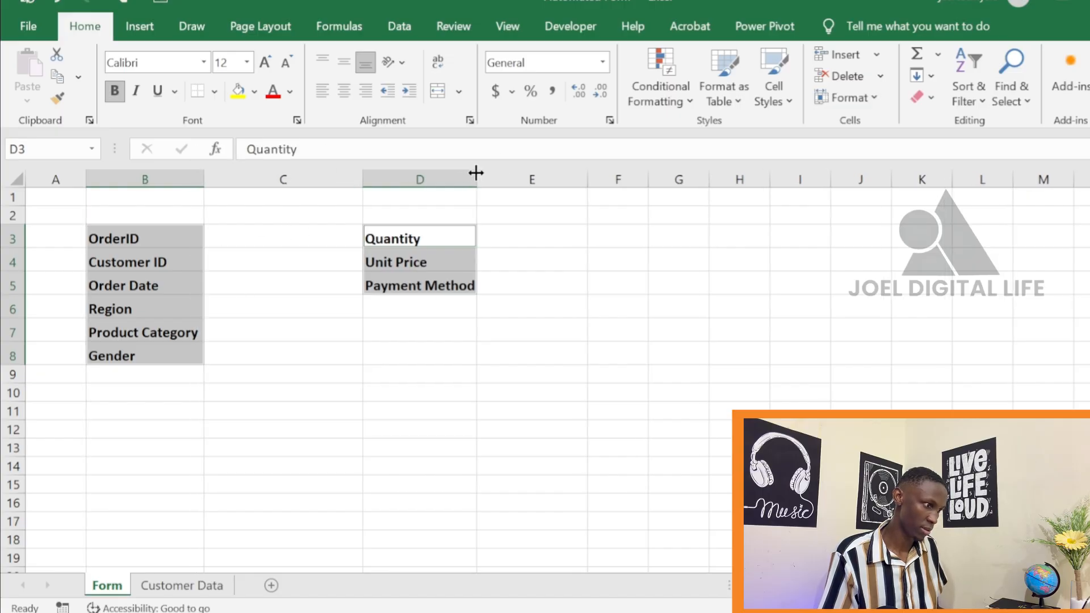
Widen column D slightly so the Payment Method label has some room
left_click_drag(476, 172, 482, 173)
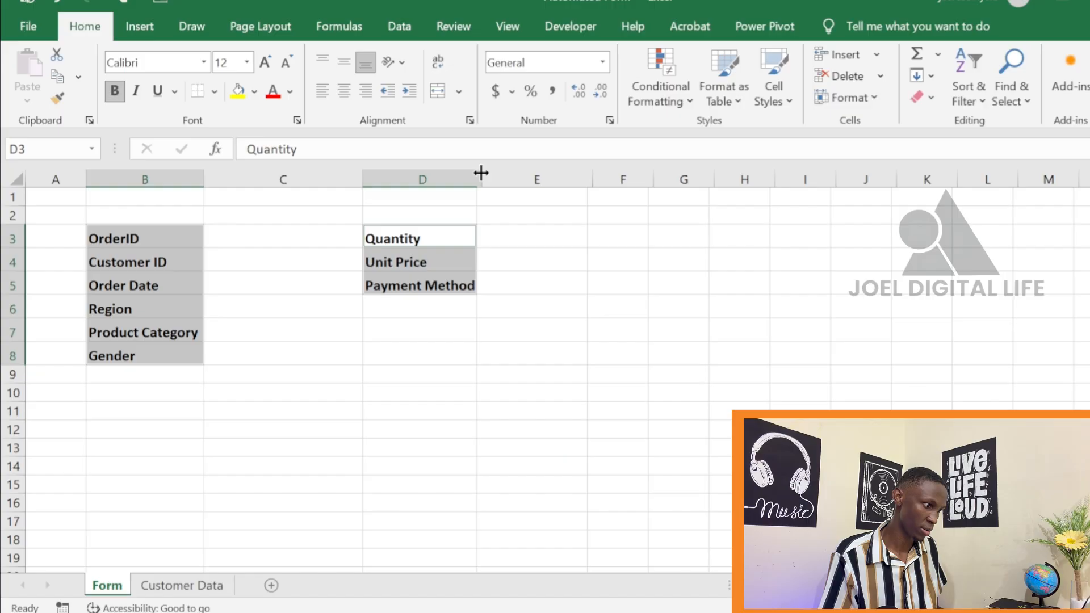
Fill the OrderID entry cell C3 with a light grey theme colour
left_click(321, 291)
left_click(262, 243)
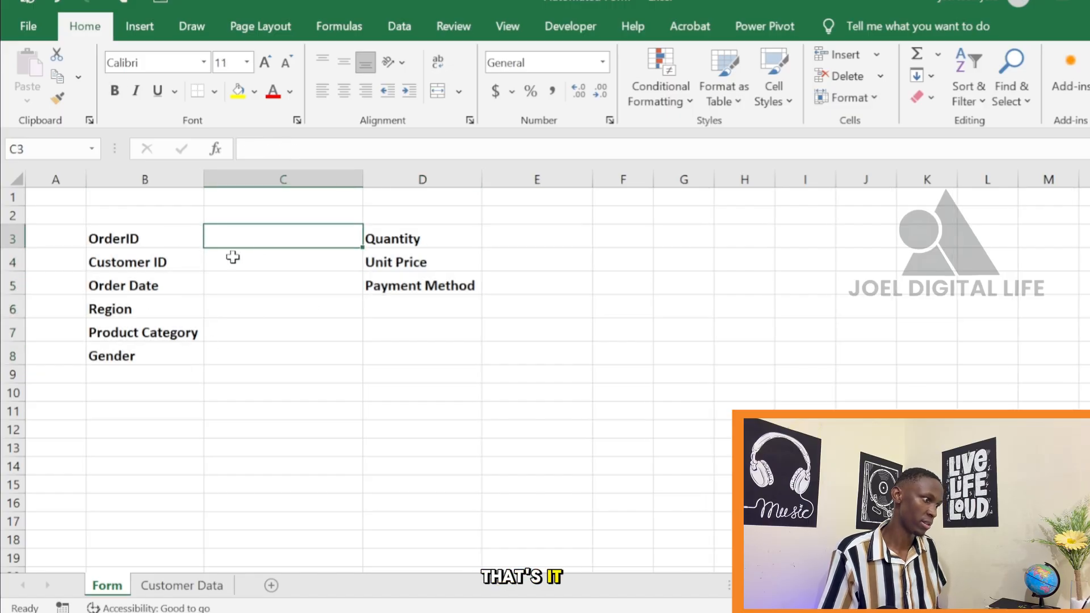
left_click(253, 91)
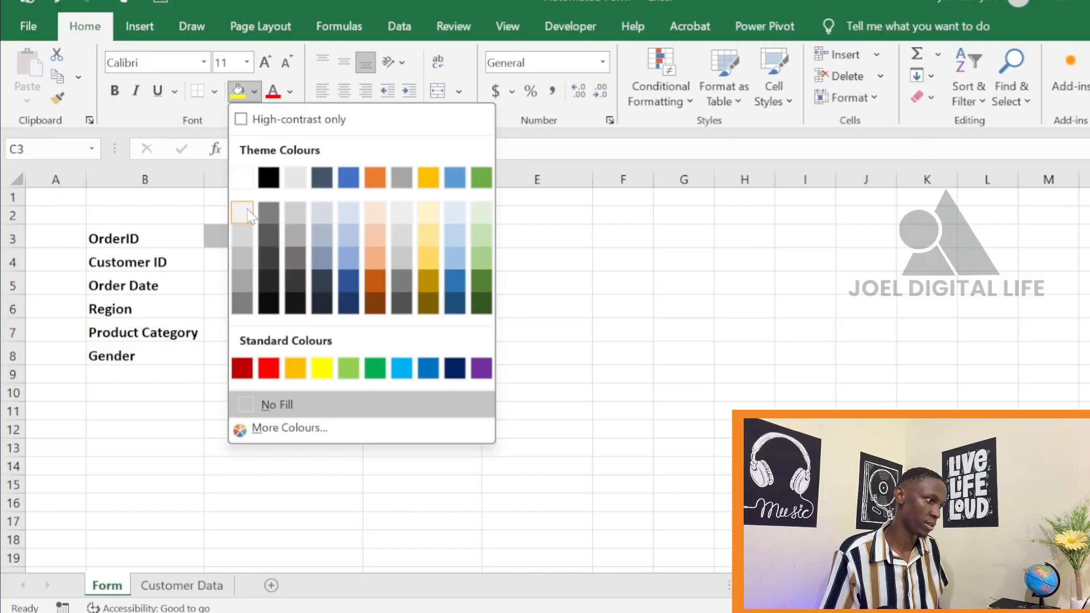
left_click(243, 234)
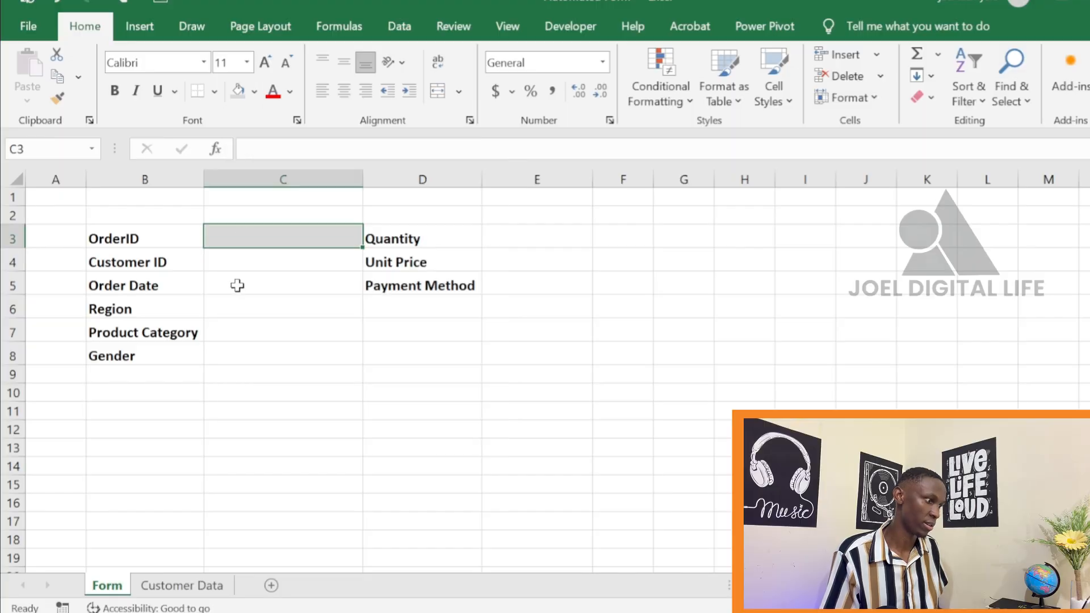
left_click(241, 283)
left_click(261, 235)
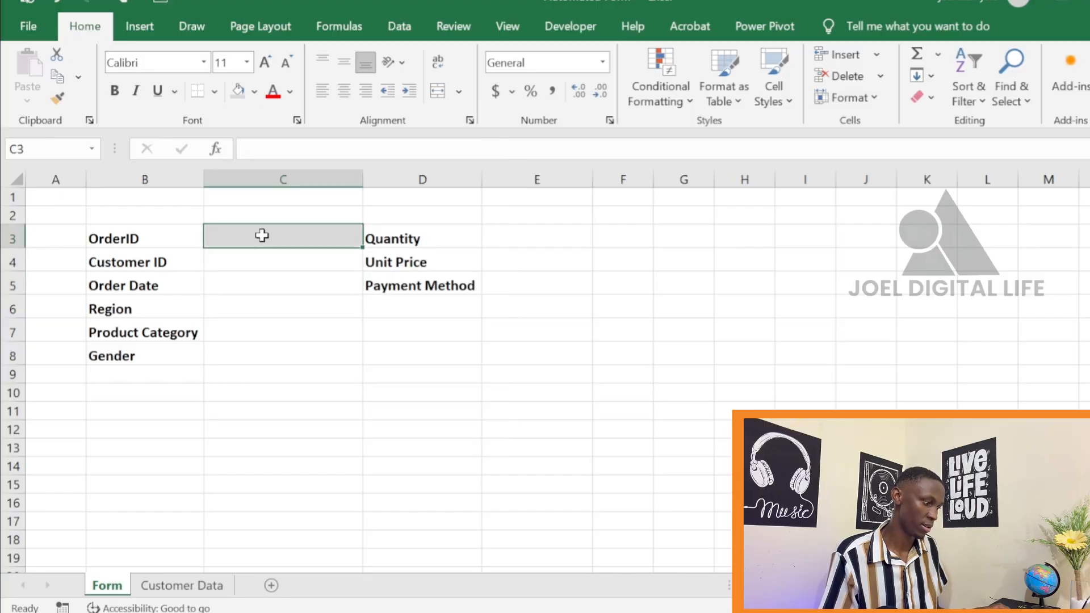
Copy the grey cell C3 to the Customer ID and Order Date entry cells C4 and C5
key("ctrl+c")
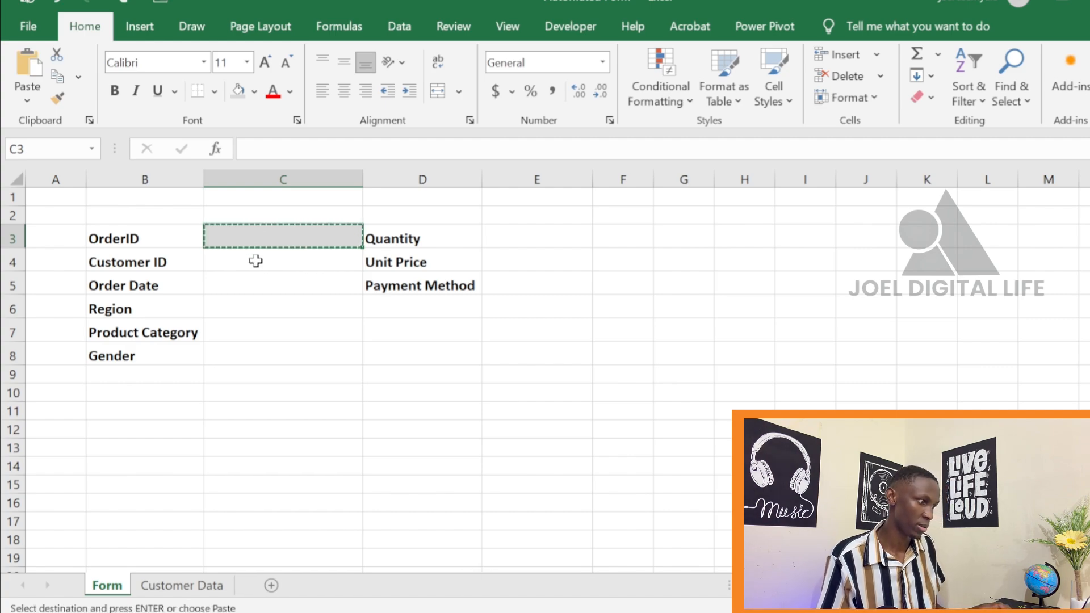
left_click(255, 261)
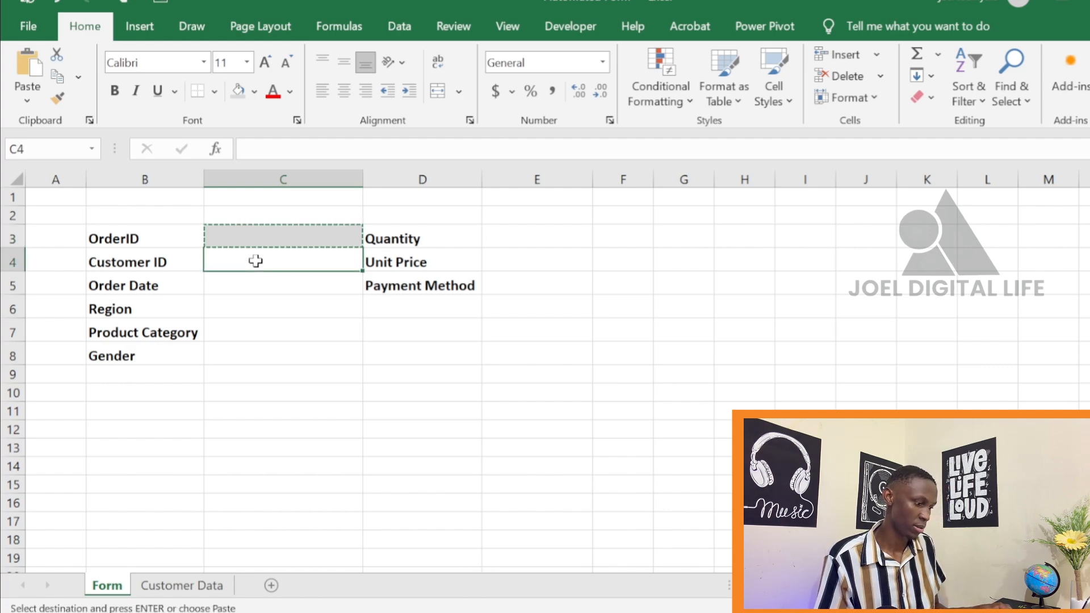
key("ctrl+v")
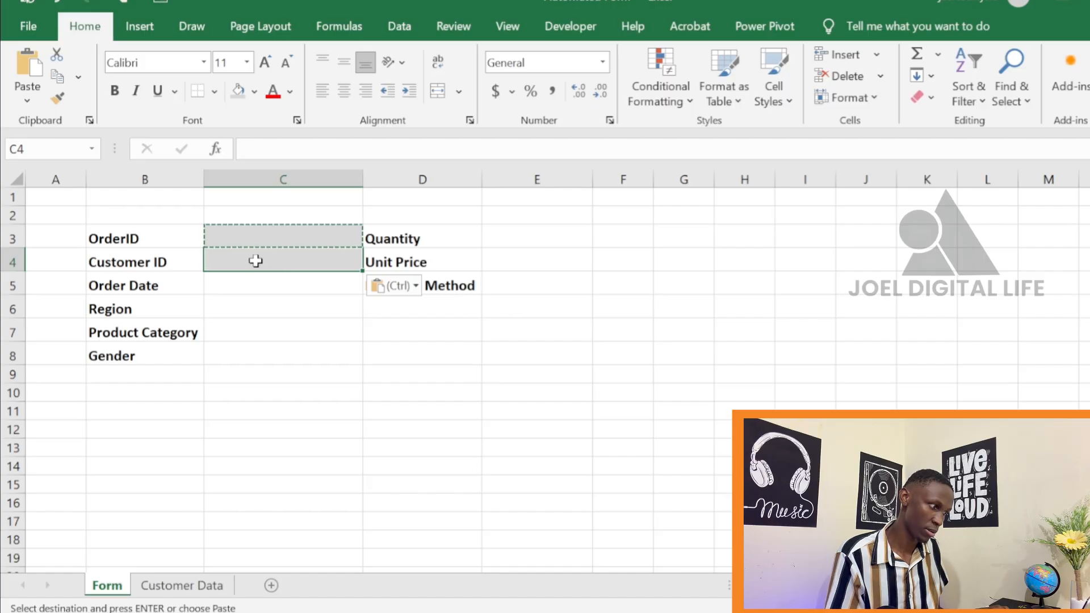
key("Down")
key("ctrl+v")
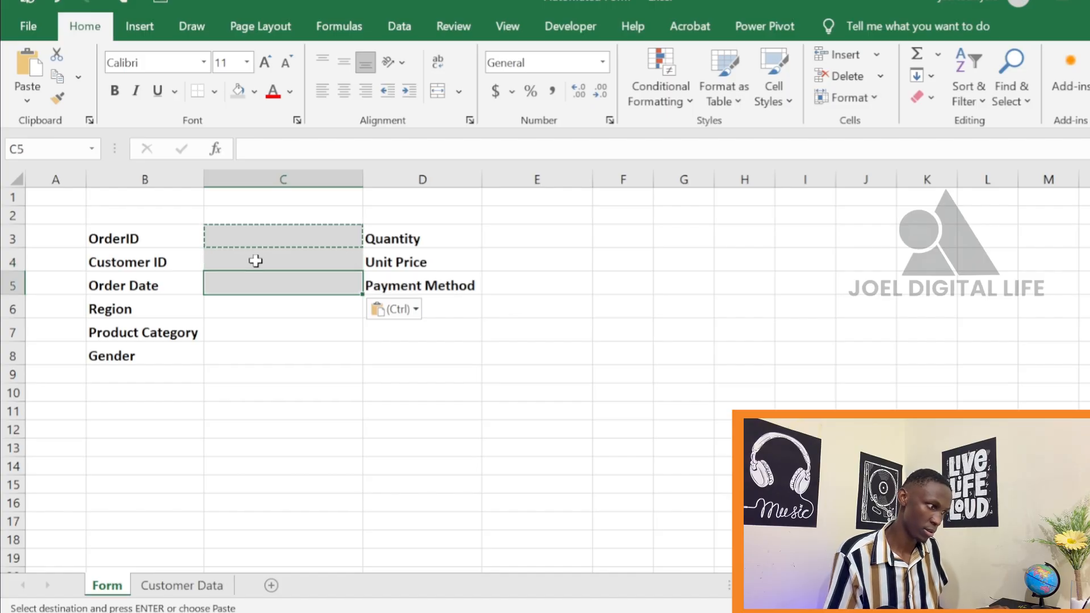
key("Down")
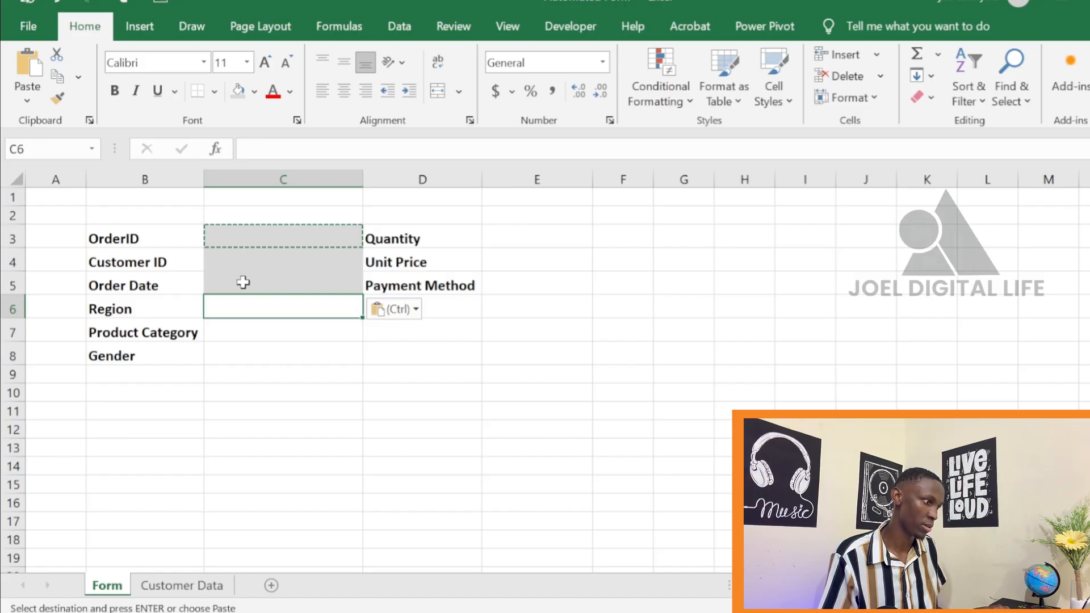
Undo the grey fills in C3:C5 and cancel the pending copy of C3
left_click(56, 2)
left_click(56, 2)
left_click(57, 2)
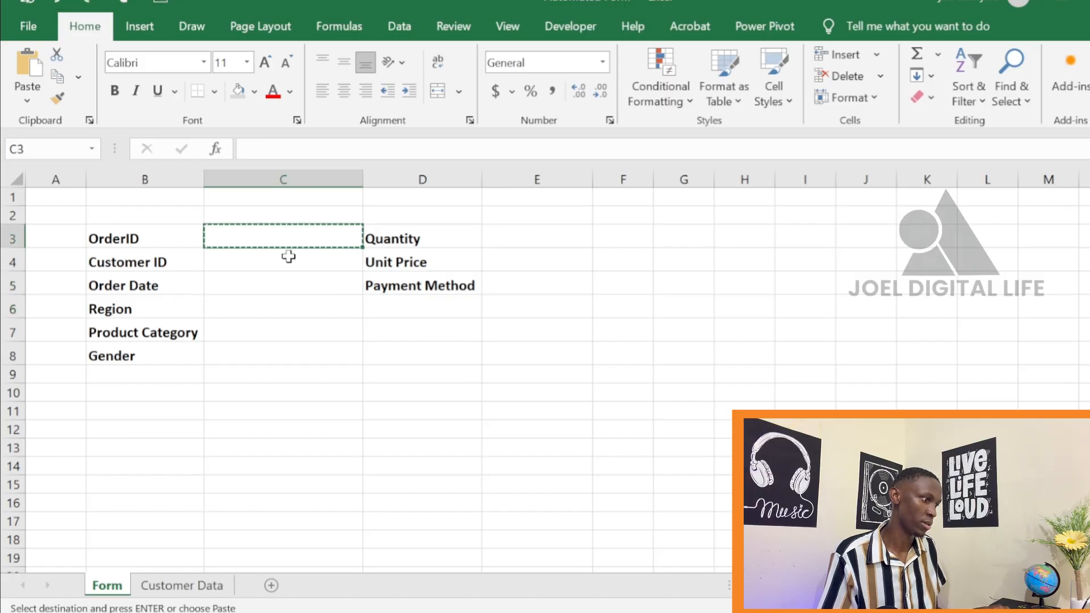
left_click(305, 310)
left_click(284, 282)
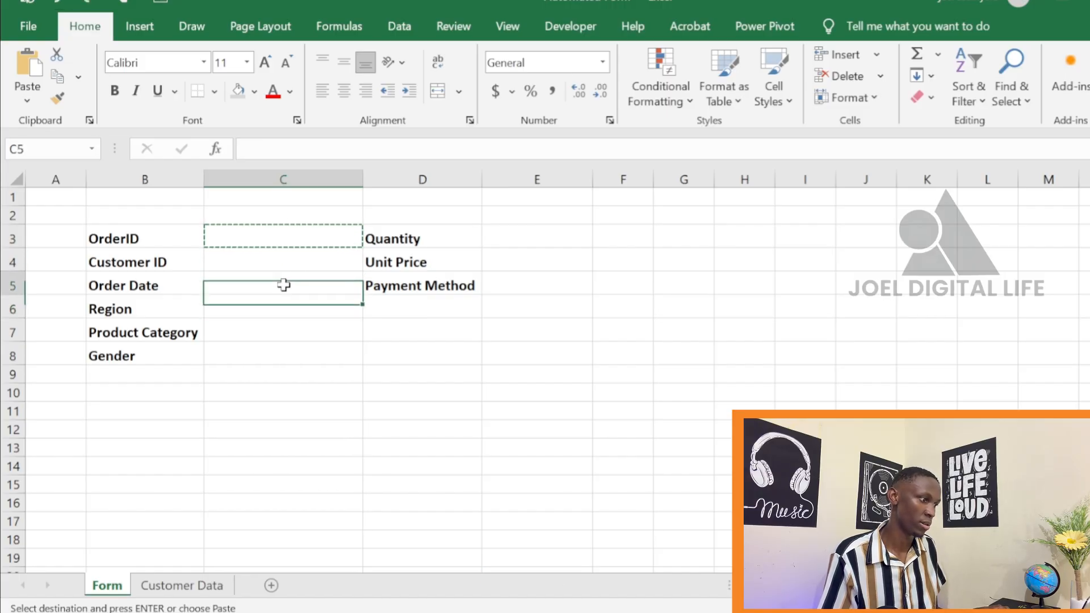
key("Escape")
left_click(312, 227)
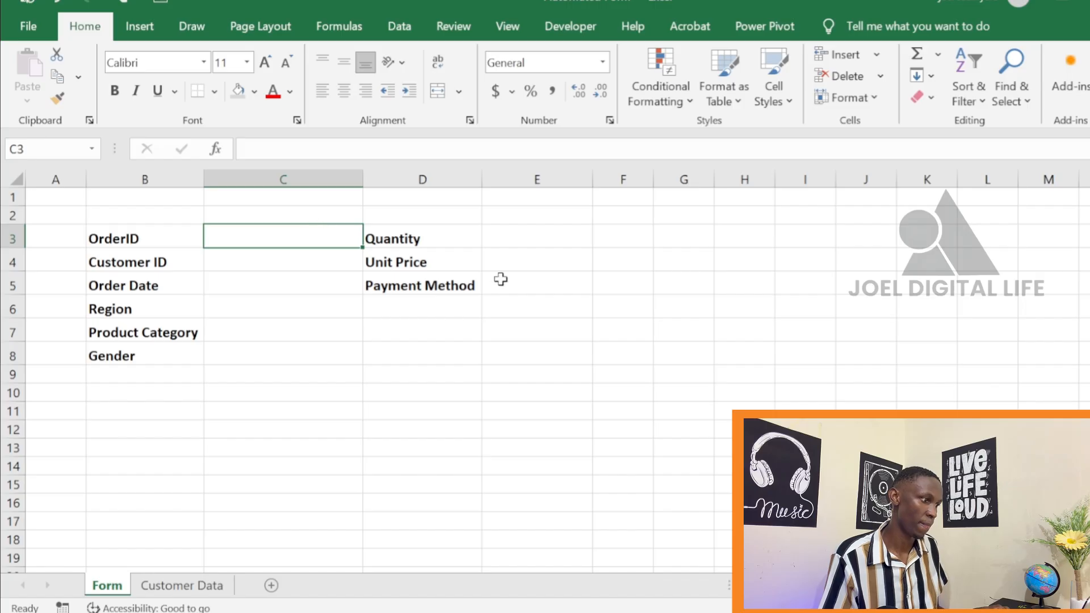
Insert a blank spacer row above the Customer ID label and another above the Order Date label
left_click(529, 232)
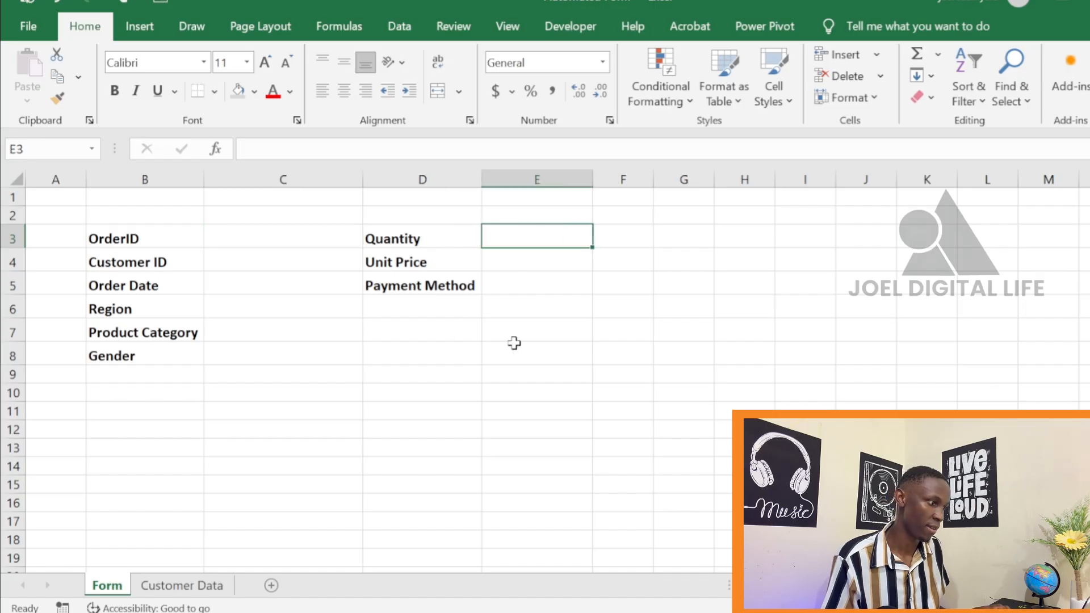
left_click(236, 238)
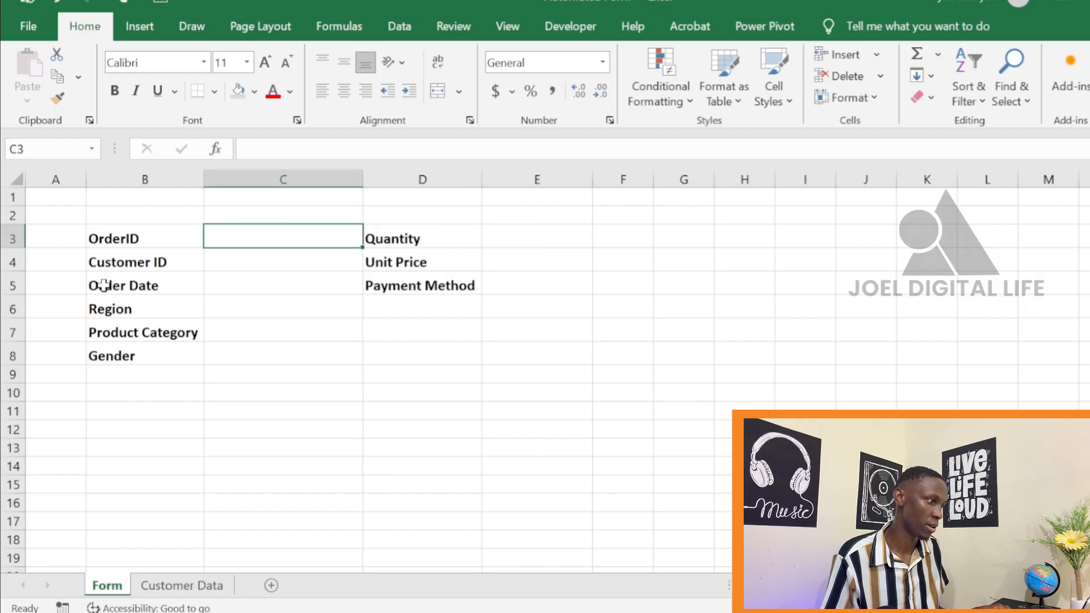
left_click(4, 259)
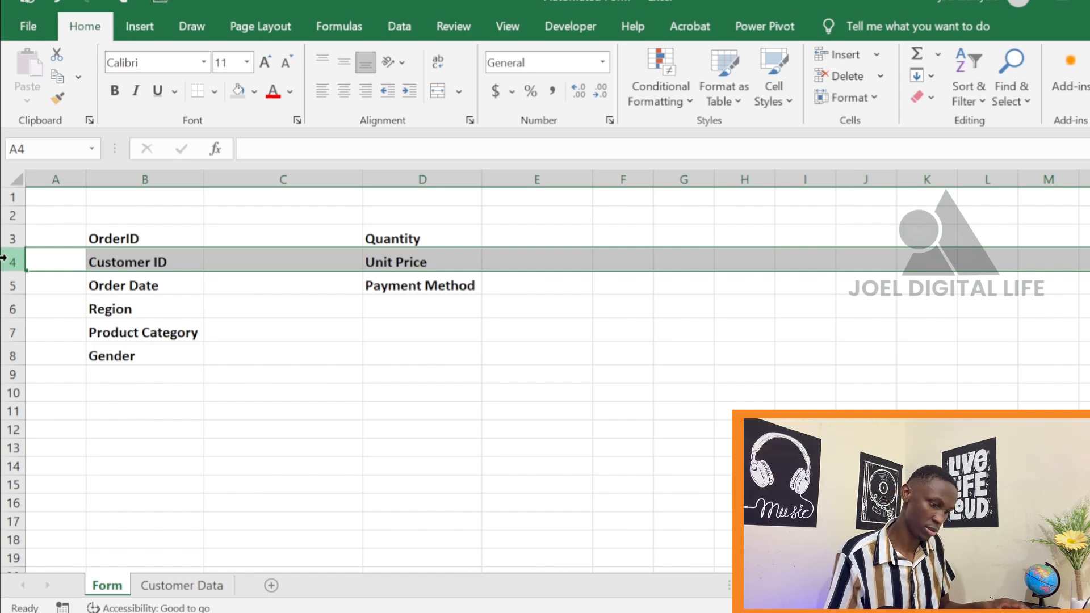
key("ctrl+shift+equal")
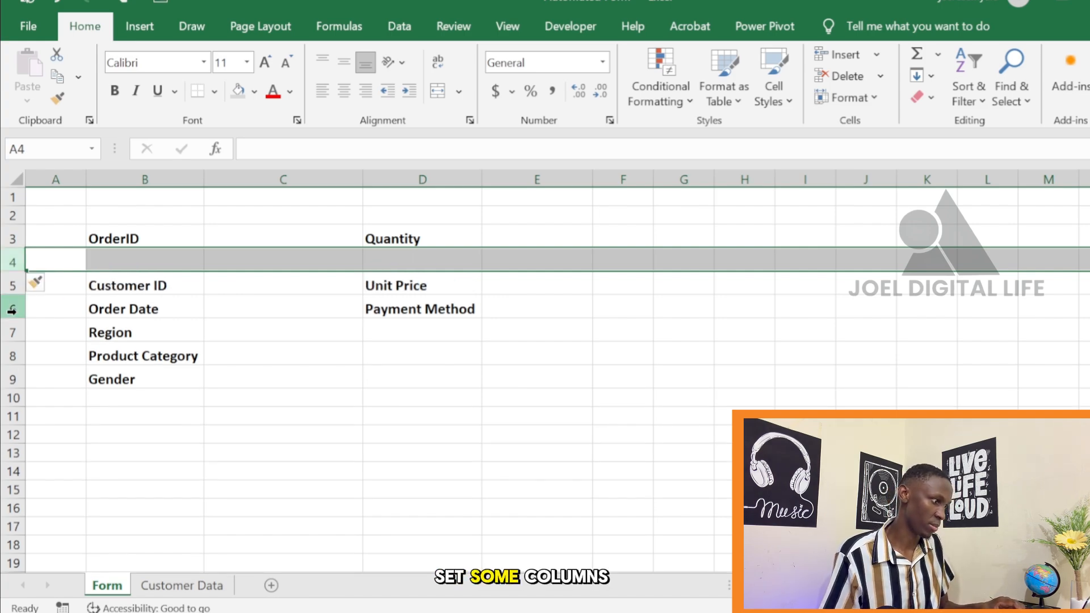
left_click(6, 330)
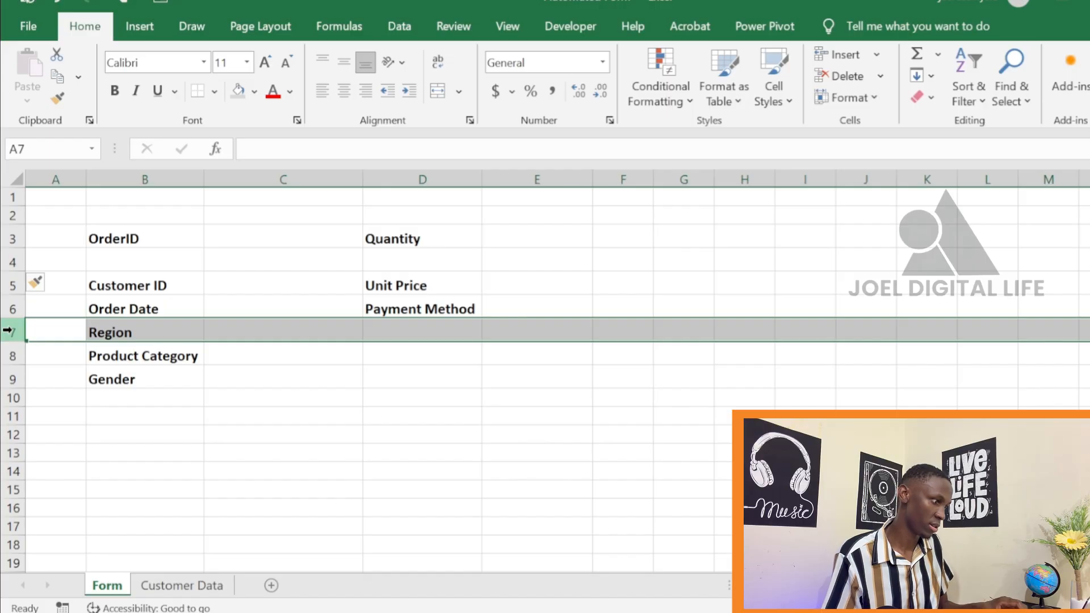
left_click(2, 308)
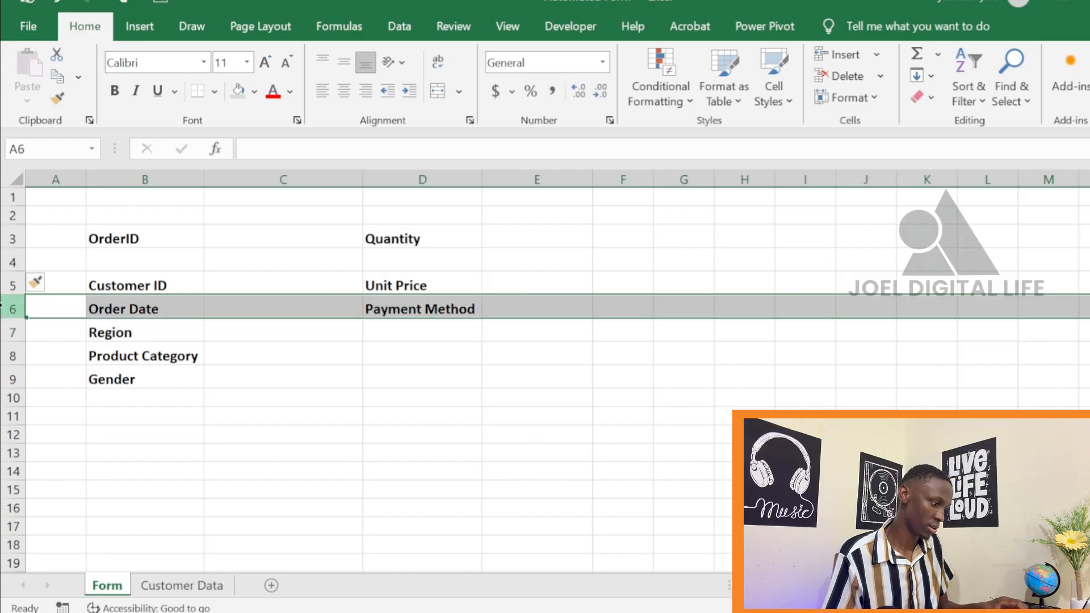
key("ctrl+shift+equal")
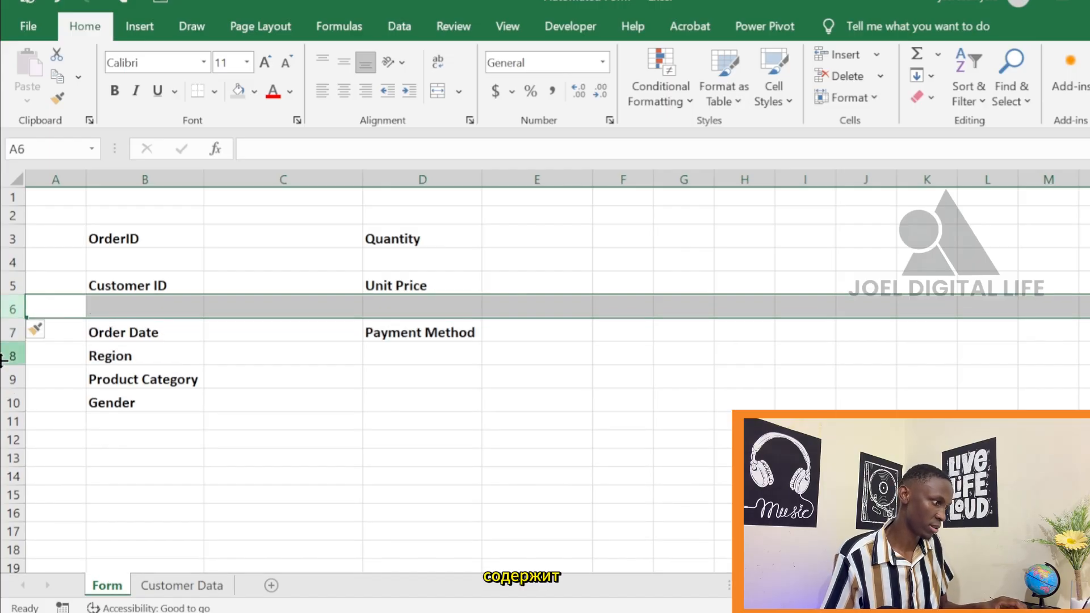
Insert a blank spacer row above each of the Region, Product Category and Gender labels
left_click(6, 353)
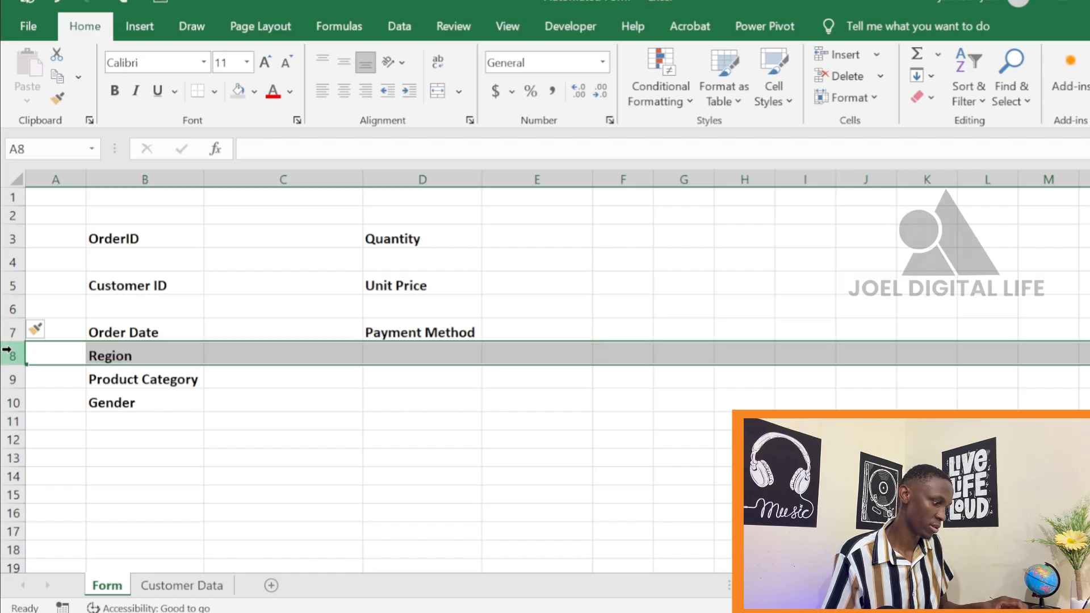
key("ctrl+shift+equal")
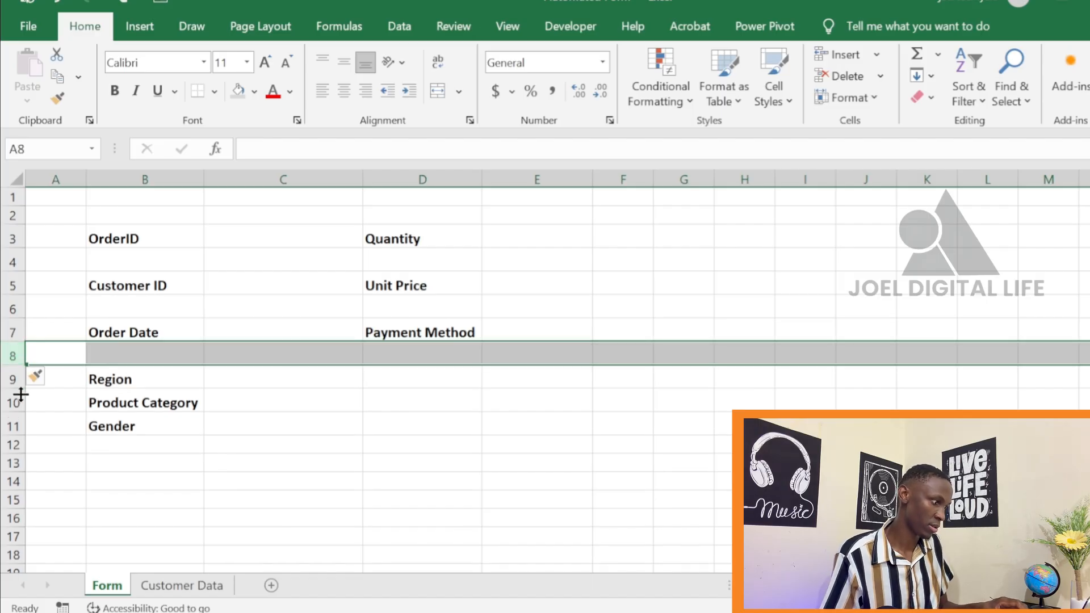
left_click(6, 403)
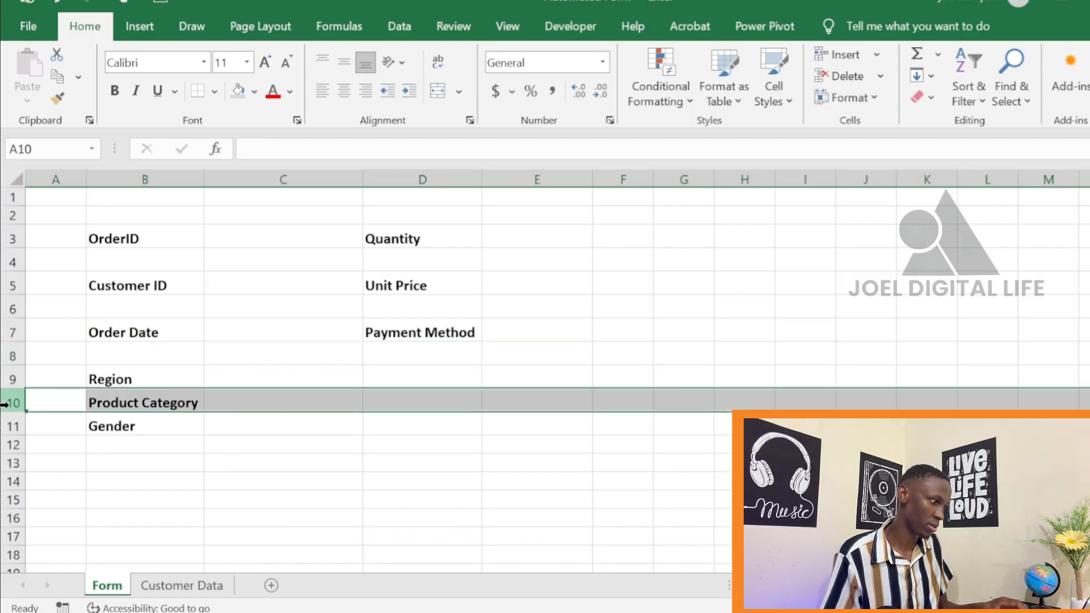
key("ctrl+shift+equal")
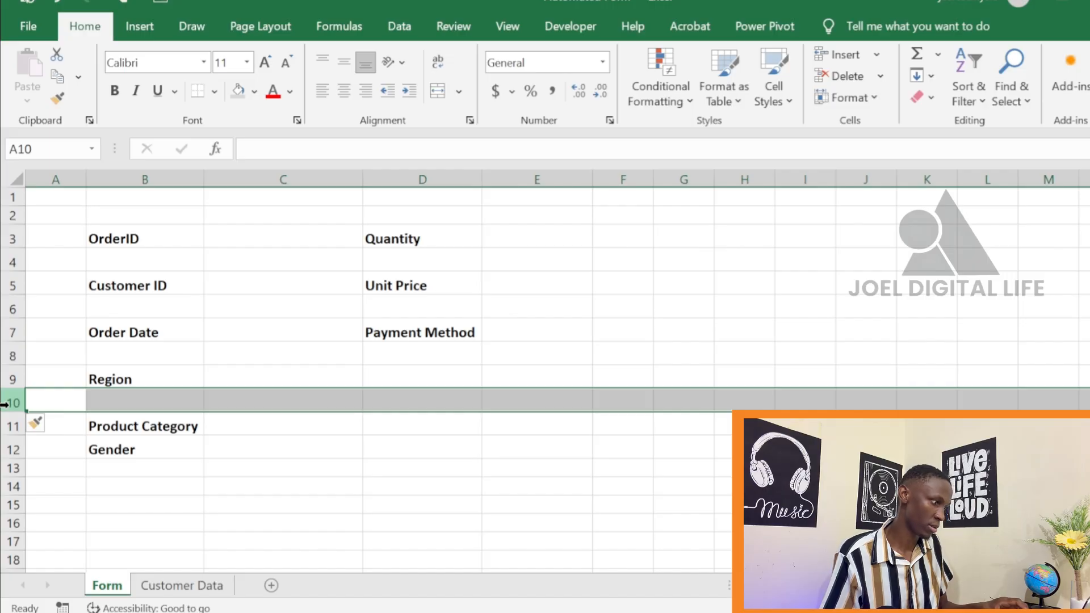
left_click(6, 450)
key("ctrl+shift+equal")
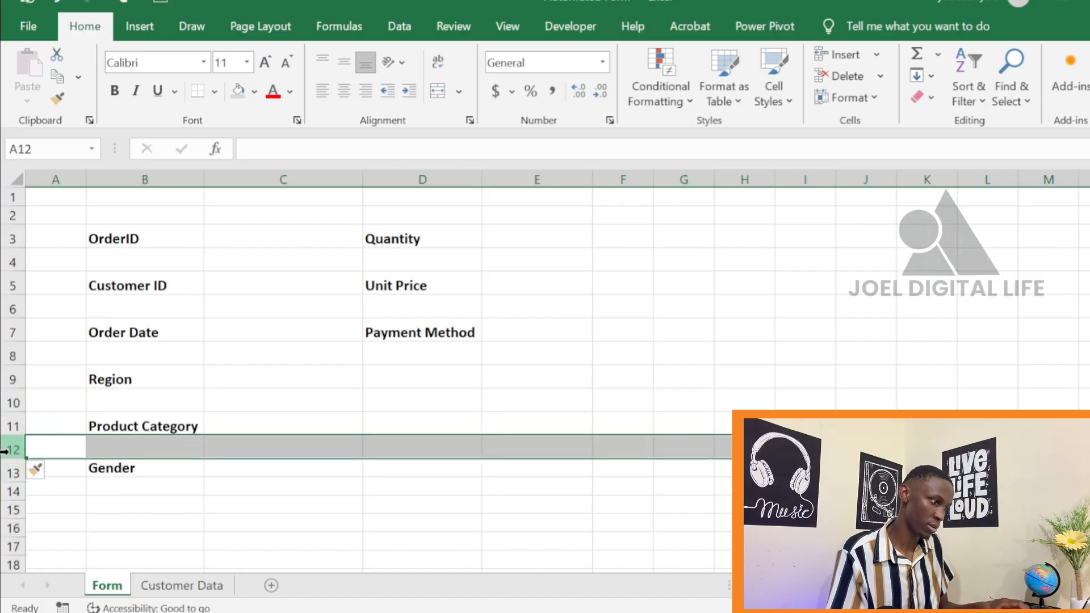
Reduce the height of the blank spacer rows 4, 6, 8, 10 and 12 together to about half
left_click(10, 263)
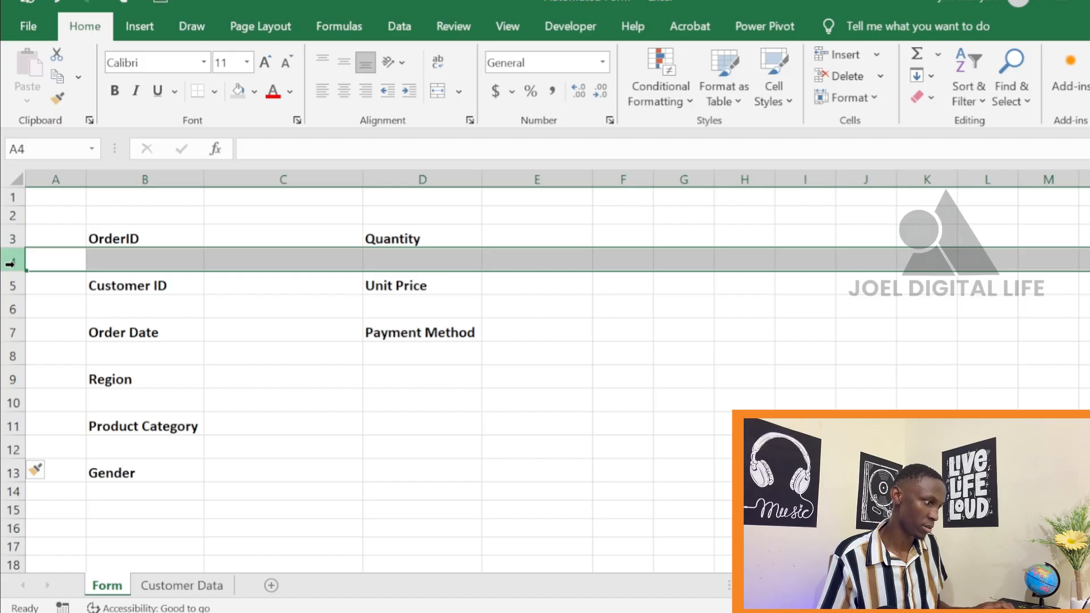
left_click(11, 308, "ctrl")
left_click(11, 354, "ctrl")
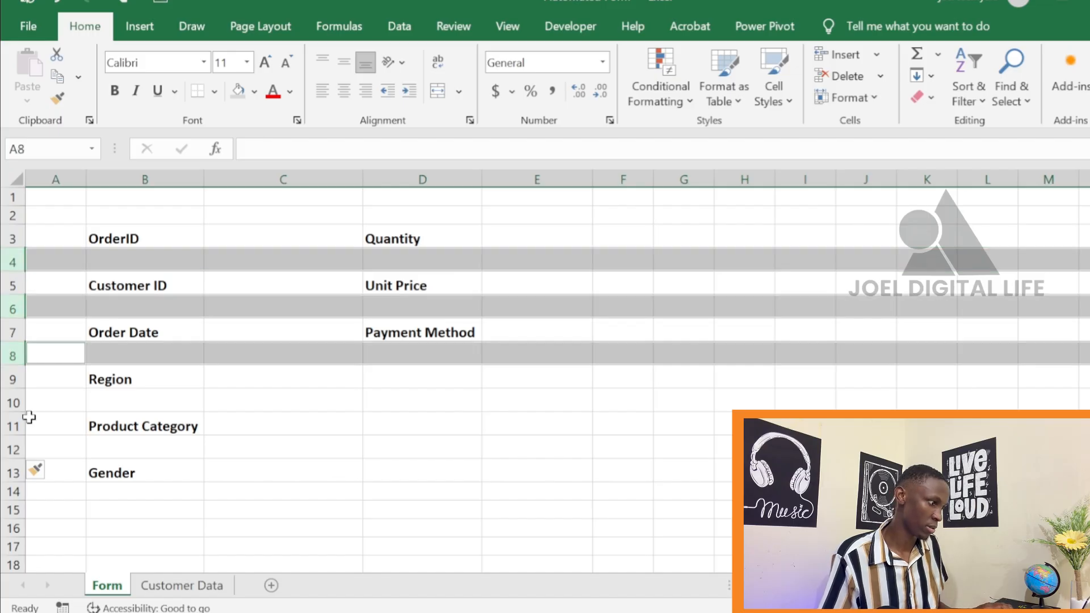
left_click(10, 402, "ctrl")
left_click(7, 448, "ctrl")
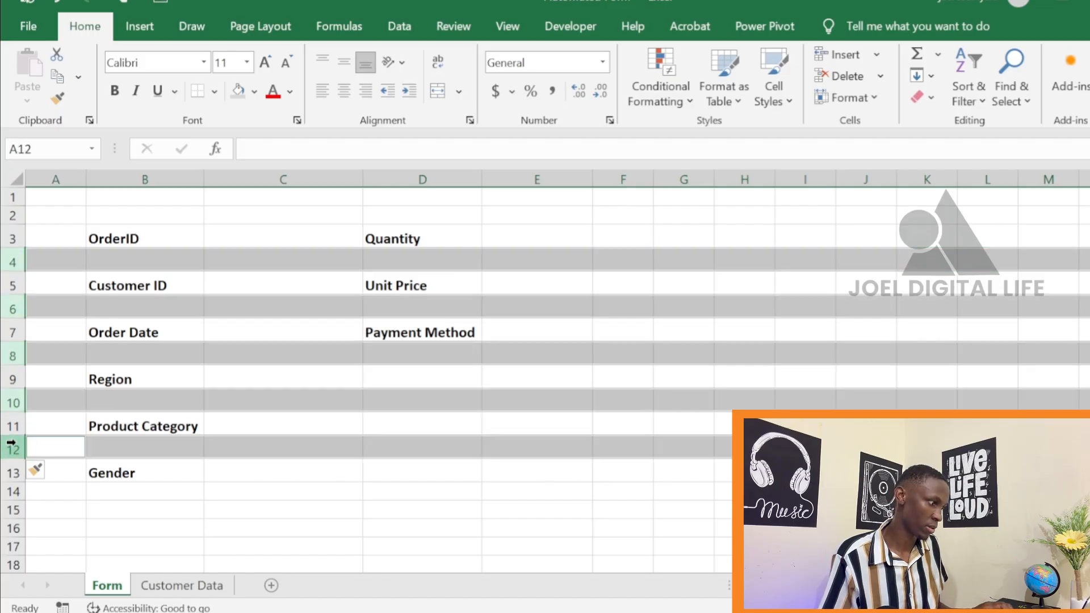
left_click_drag(19, 438, 25, 426)
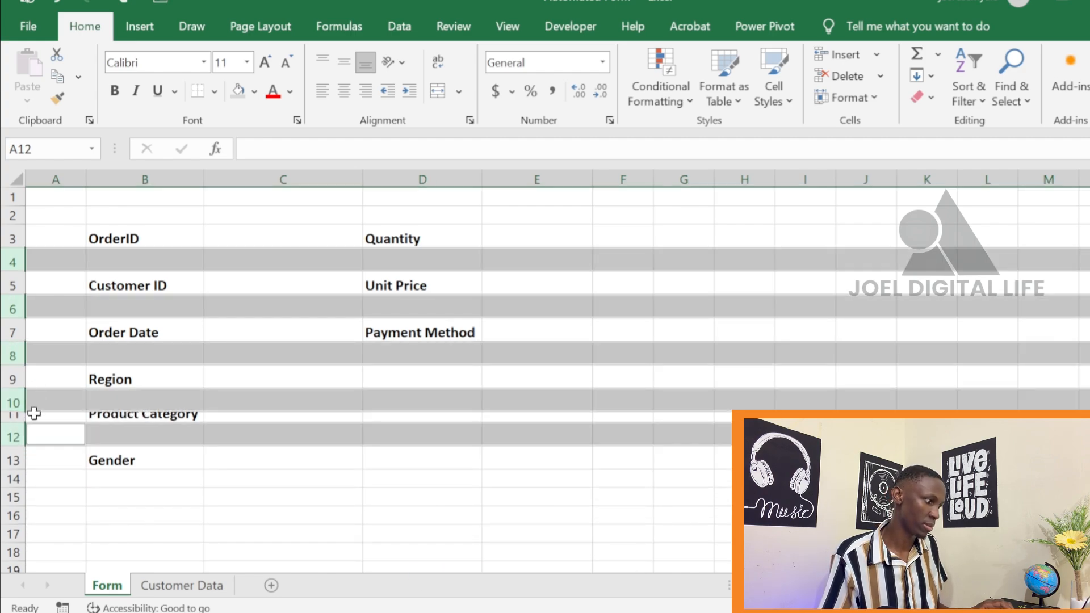
left_click_drag(22, 415, 15, 419)
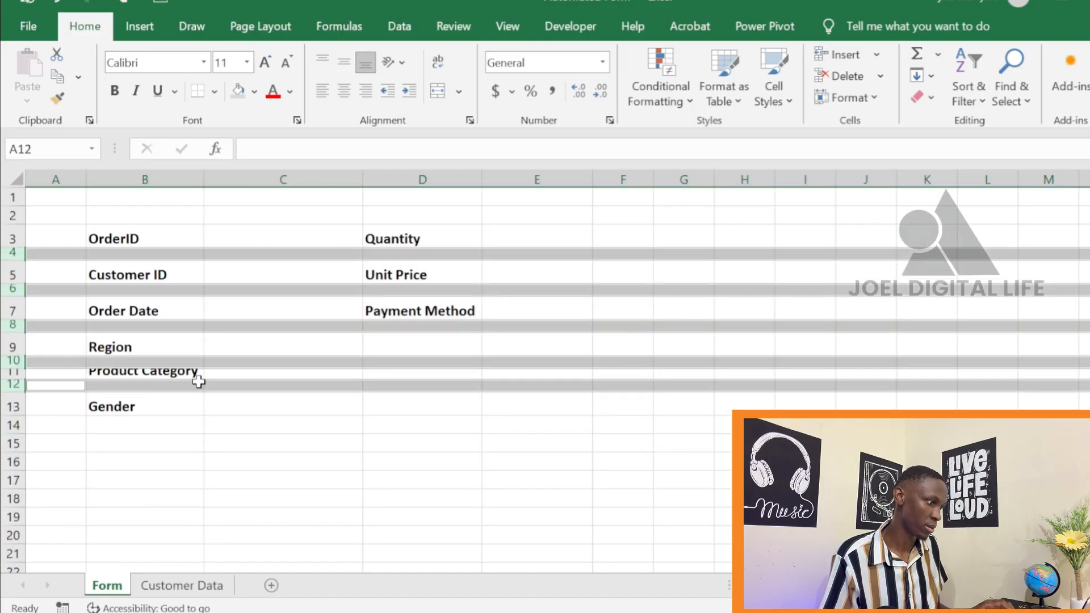
Adjust row 11 so the Product Category label shows in full, and shrink the spacer rows between the labels further
left_click(240, 382)
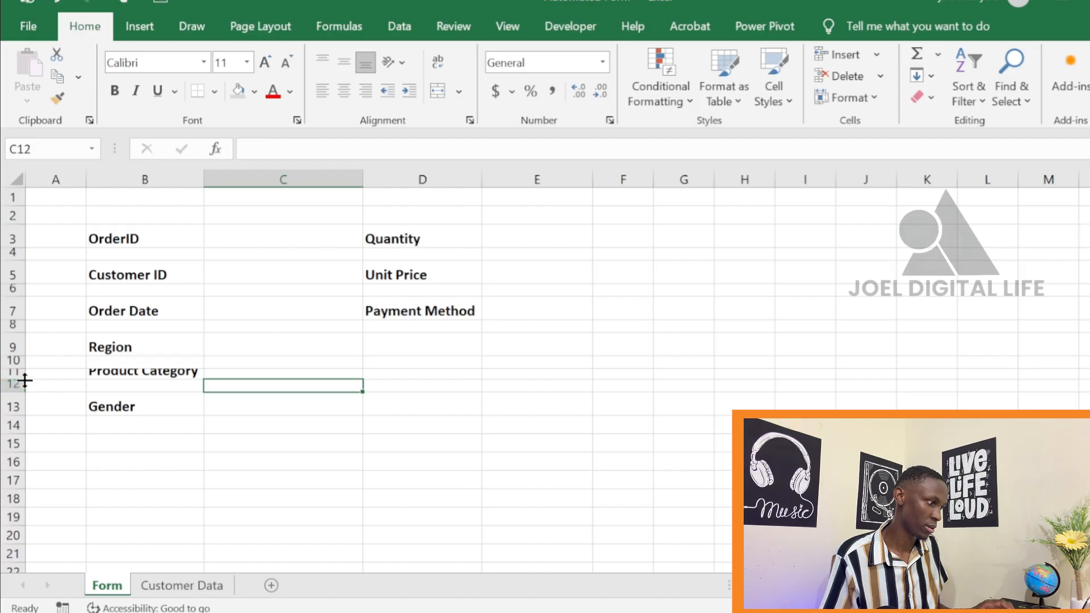
left_click_drag(25, 381, 25, 405)
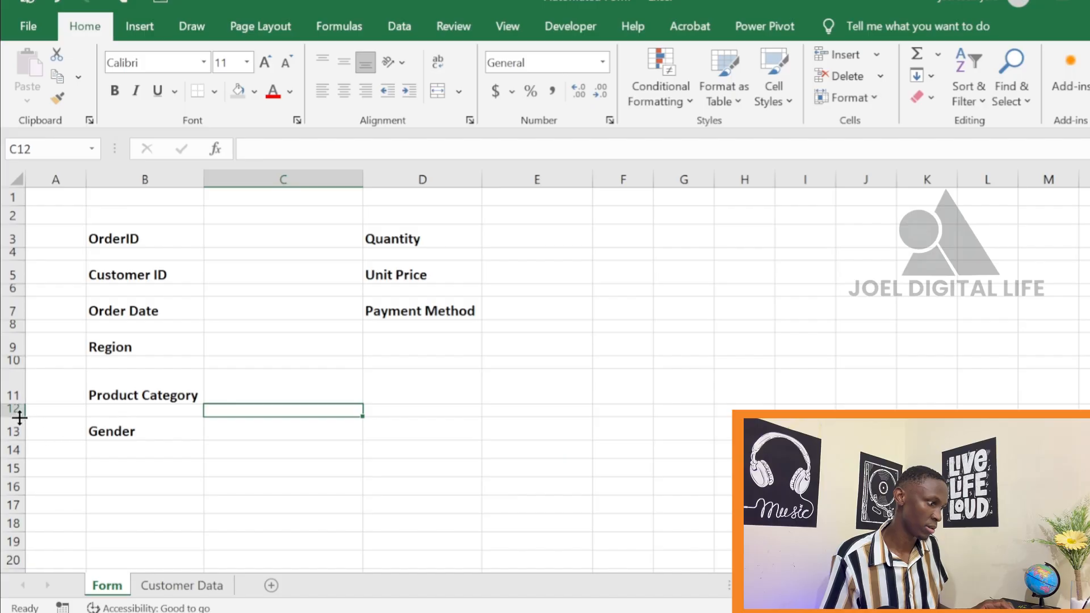
left_click_drag(20, 418, 21, 413)
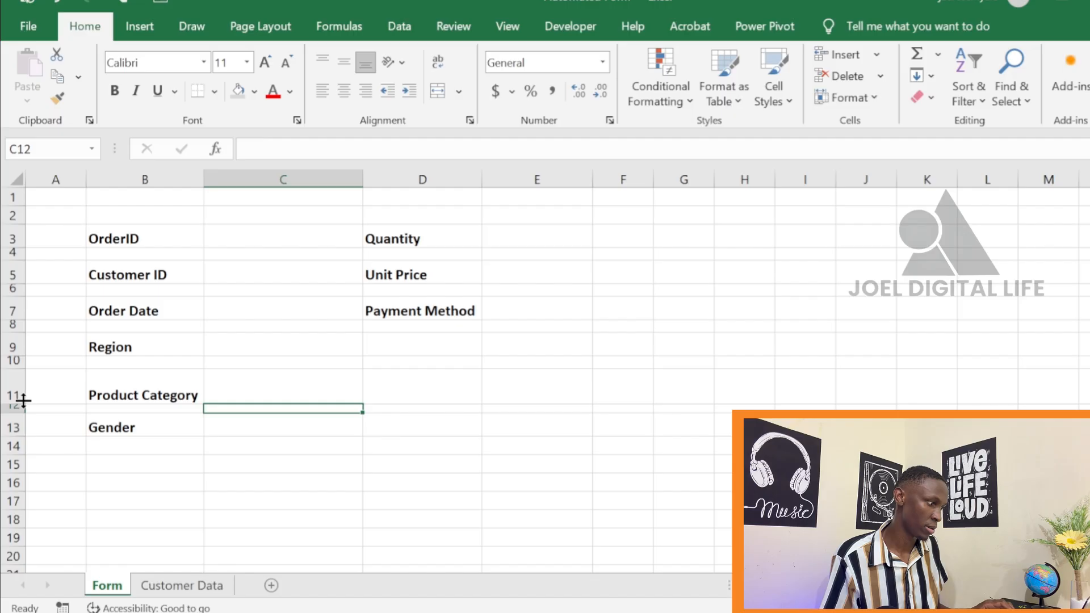
left_click_drag(20, 404, 23, 248)
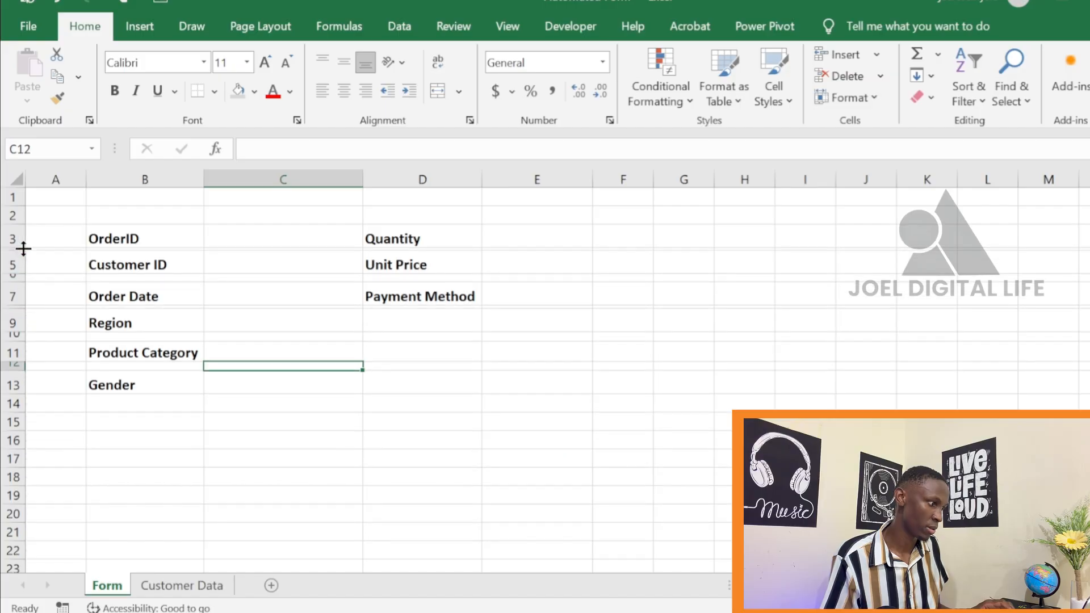
left_click(503, 352)
left_click(308, 388)
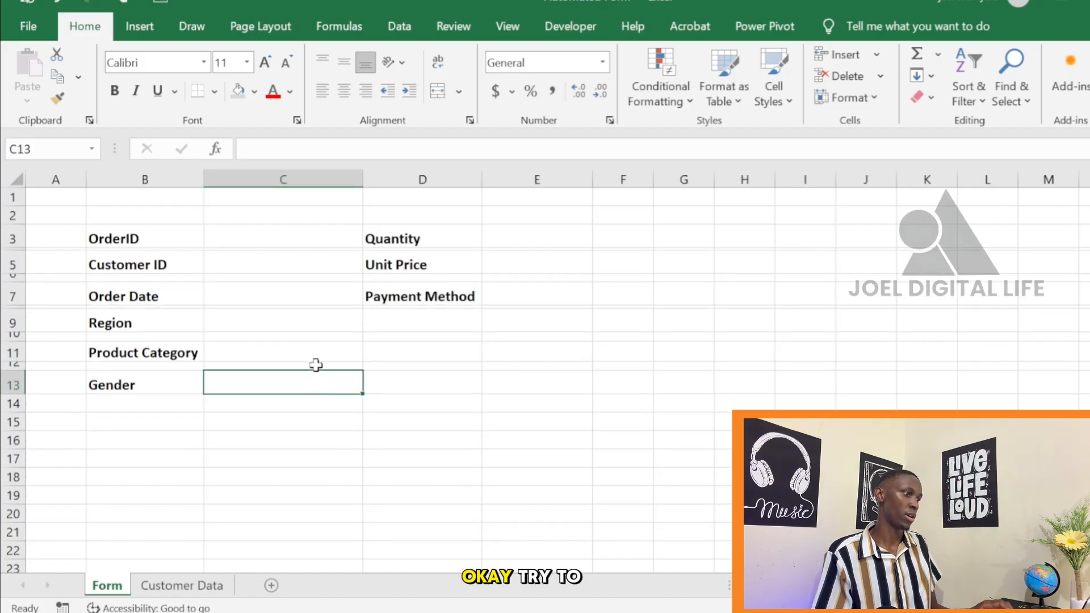
Fill the entry cells C3, C5, C7, C9, C11, C13, E3, E5 and E7 together with light grey
left_click(253, 232)
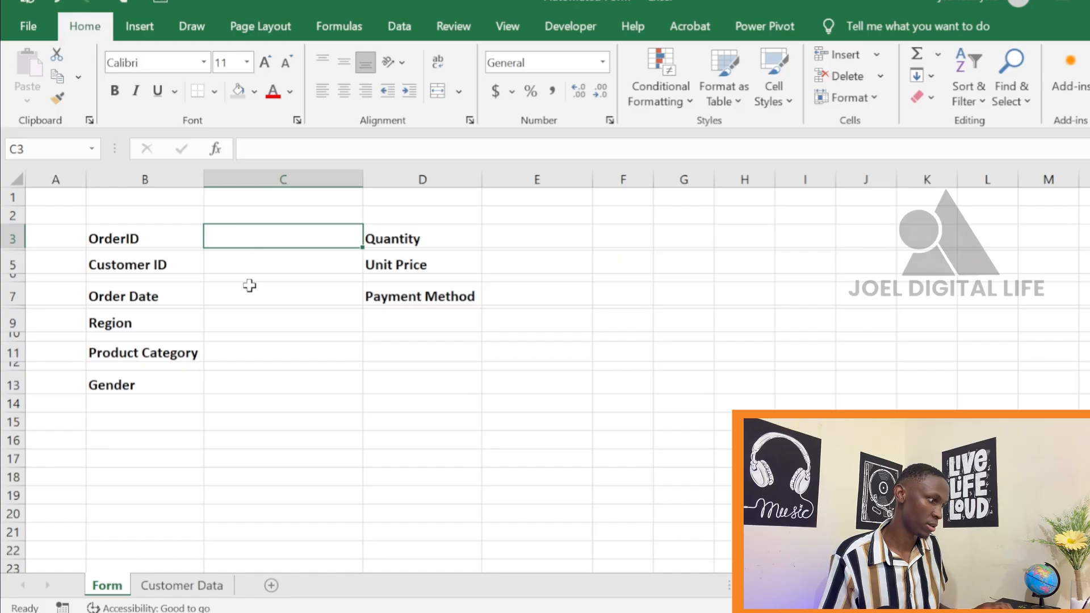
left_click(253, 266, "ctrl")
left_click(251, 301, "ctrl")
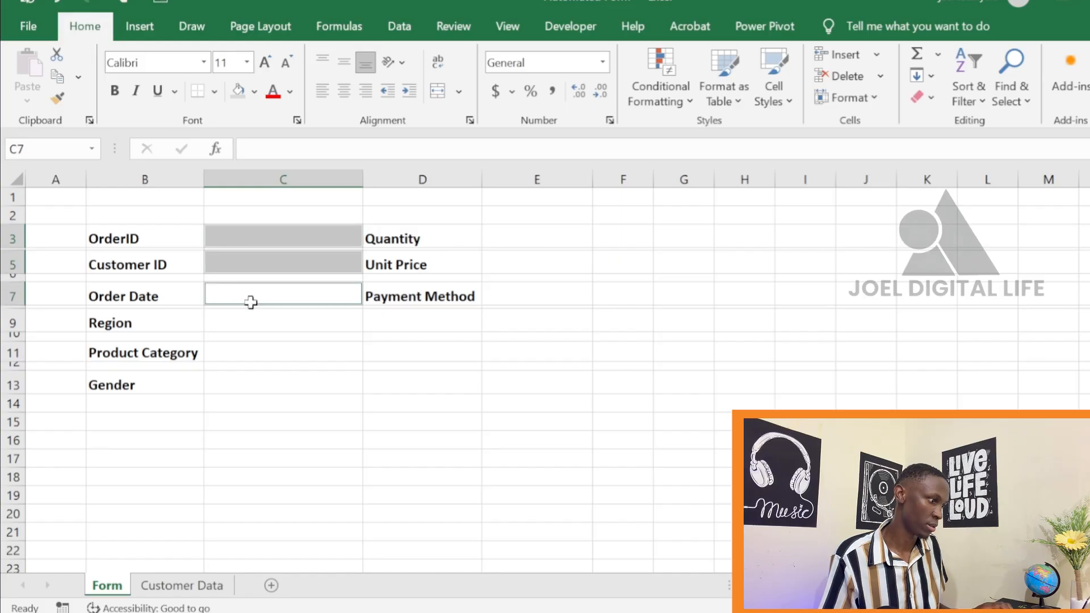
left_click(248, 327, "ctrl")
left_click(239, 356, "ctrl")
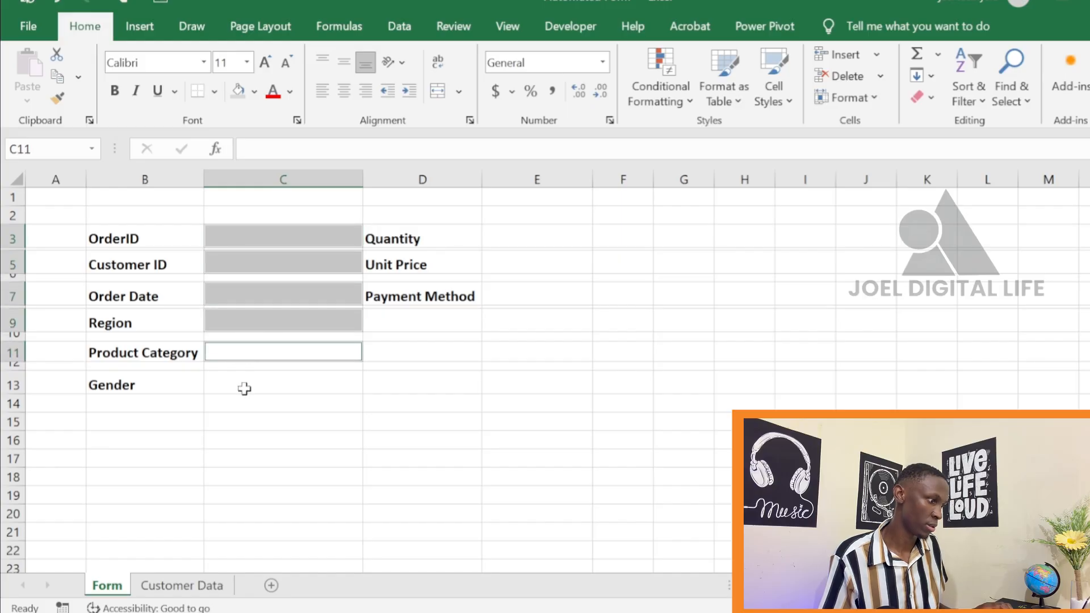
left_click(243, 386, "ctrl")
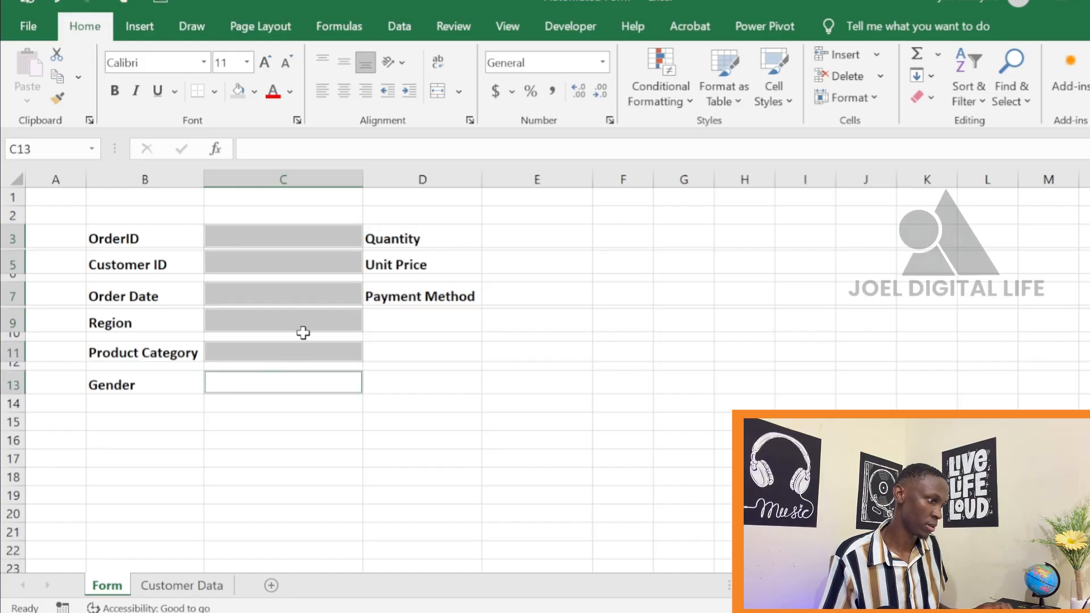
left_click(530, 236, "ctrl")
left_click(524, 268, "ctrl")
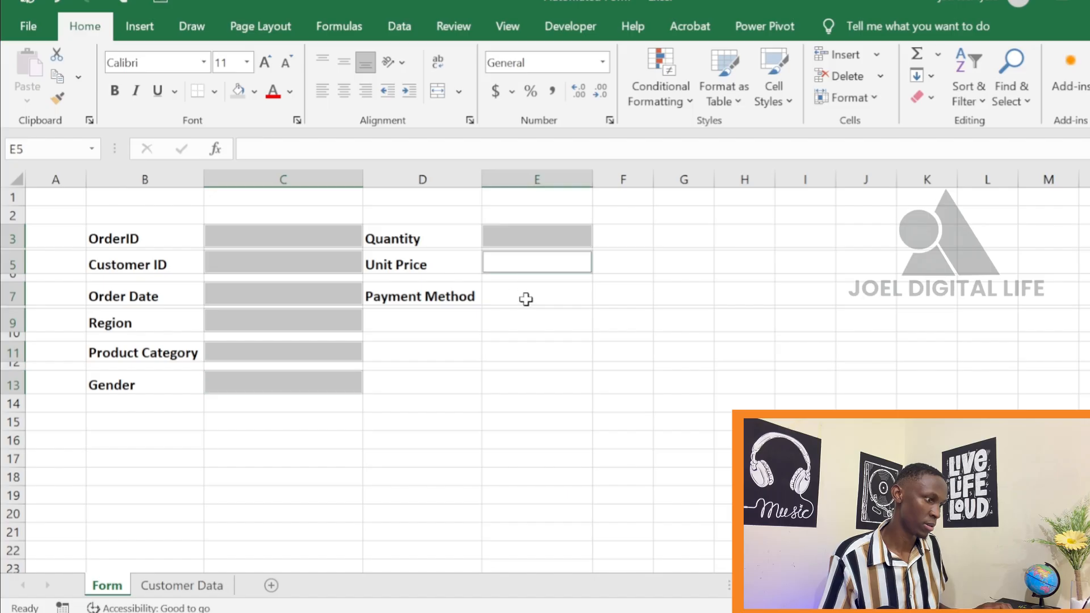
left_click(525, 299, "ctrl")
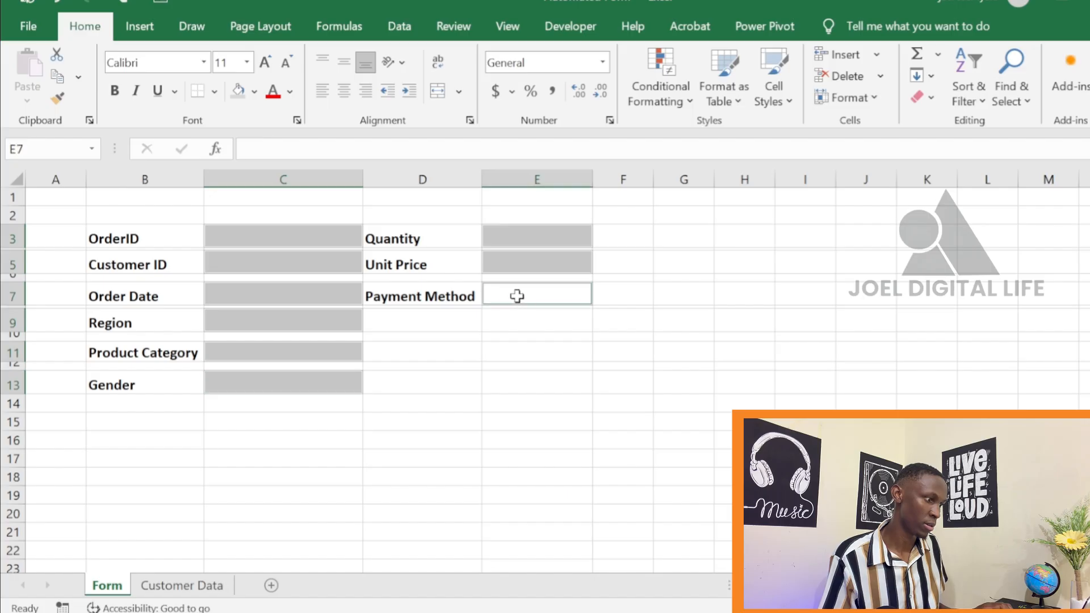
left_click(236, 91)
left_click(401, 364)
left_click(636, 420)
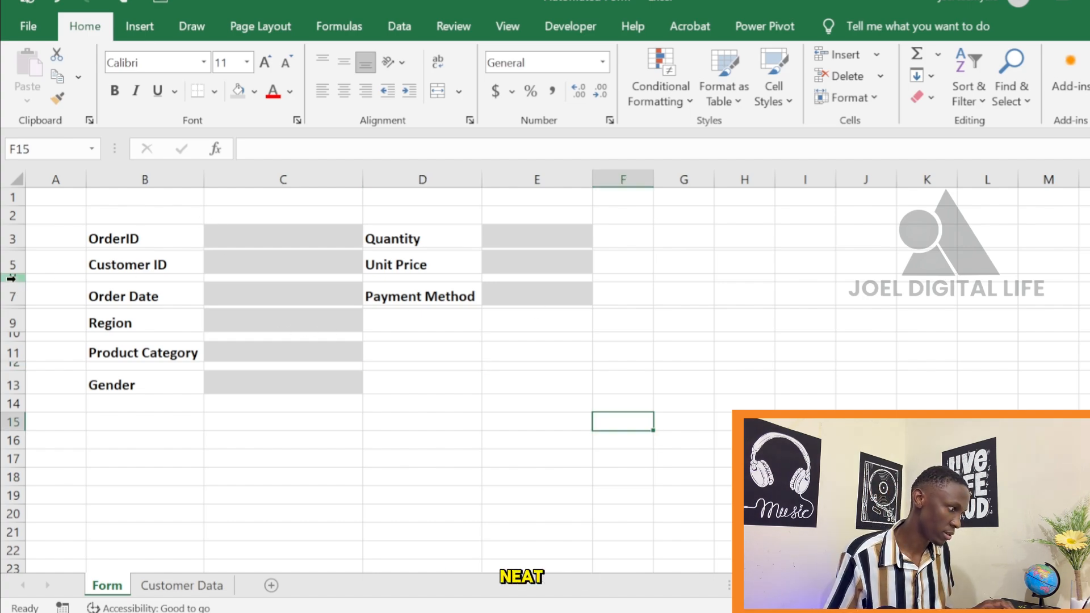
Adjust the heights of spacer rows 4 and 6 to even out the label spacing, and widen column E slightly
left_click_drag(19, 280, 23, 276)
left_click(660, 429)
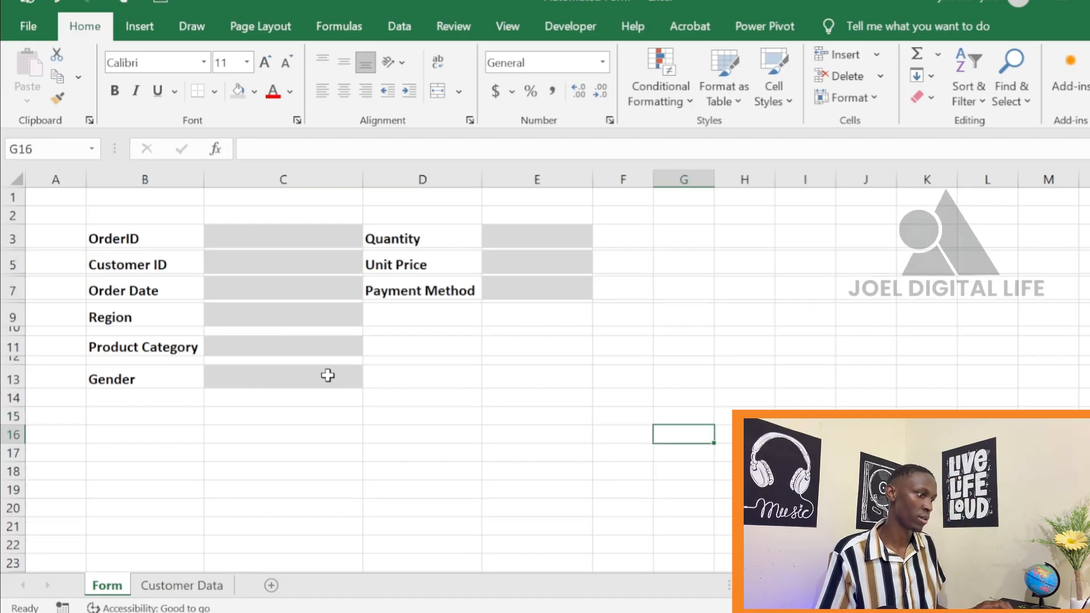
left_click(475, 374)
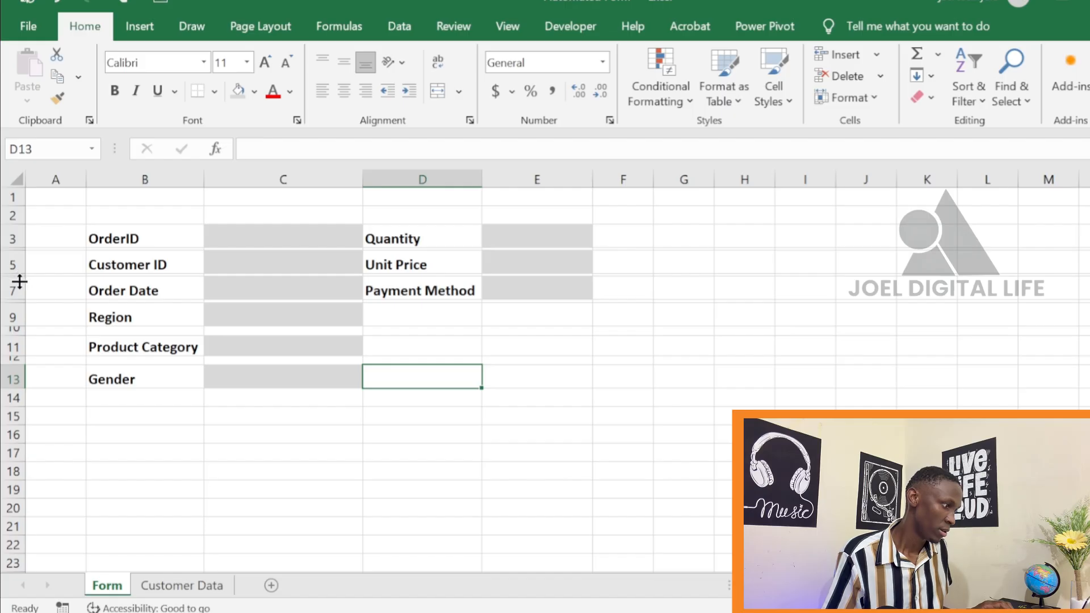
left_click_drag(15, 283, 21, 257)
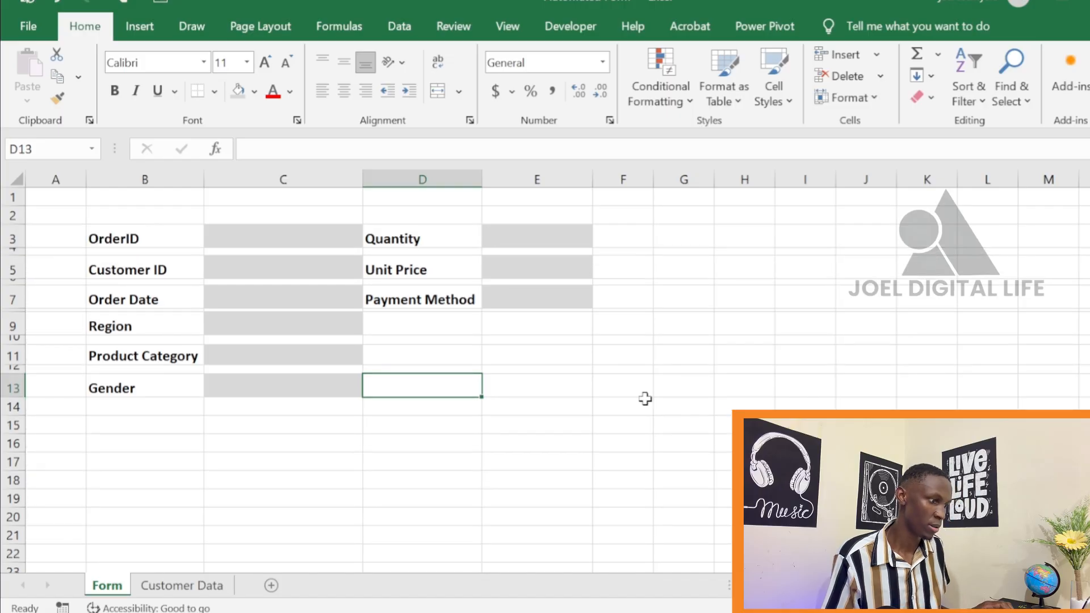
left_click_drag(644, 398, 664, 387)
left_click_drag(593, 183, 604, 183)
left_click(693, 296)
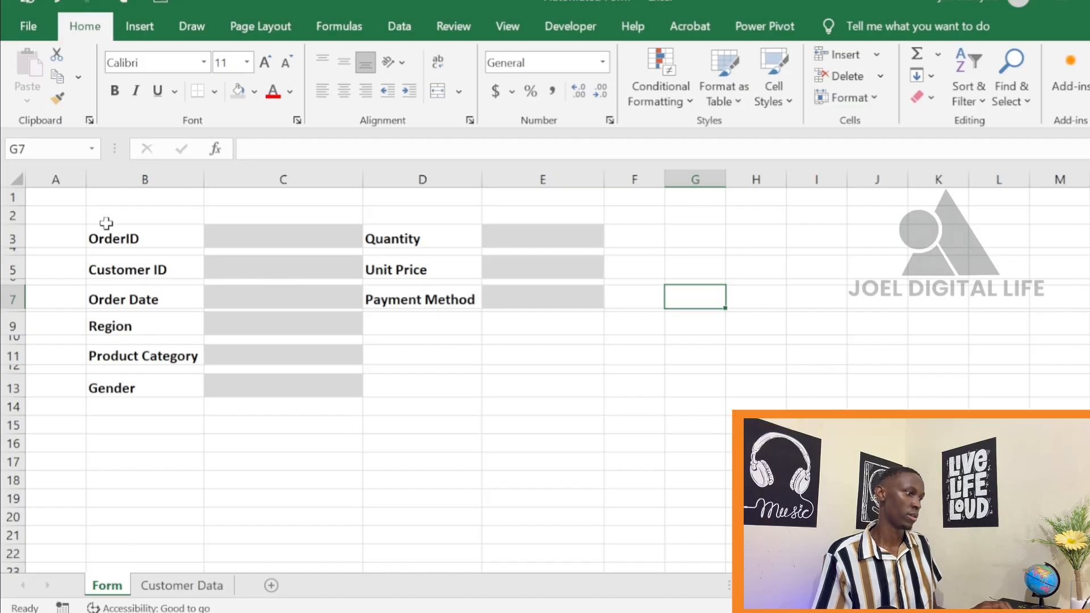
Hide the gridlines on the Form sheet
left_click(506, 26)
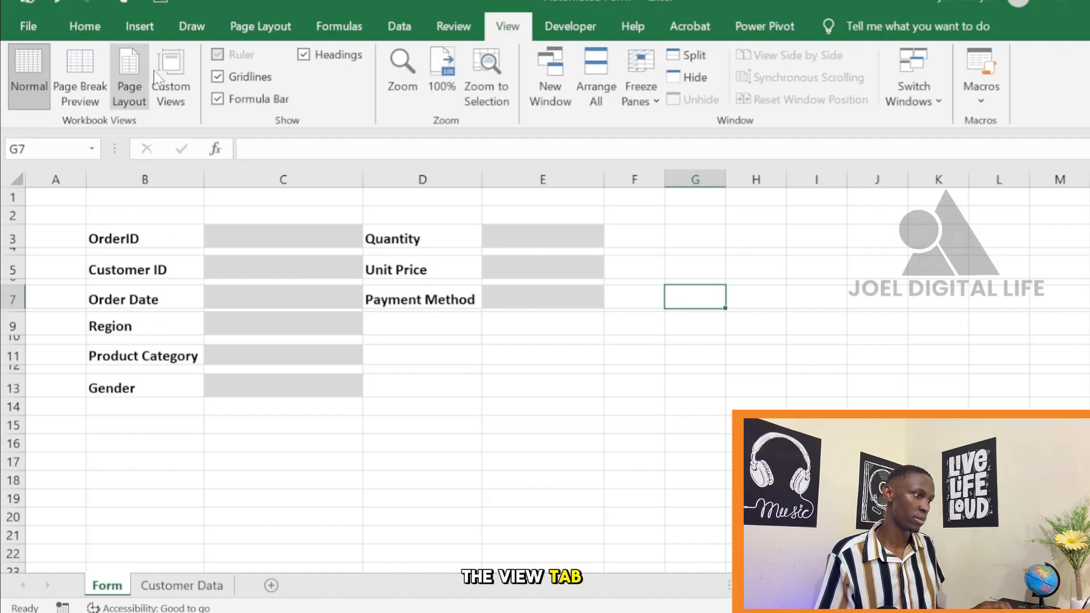
left_click(217, 77)
left_click(658, 401)
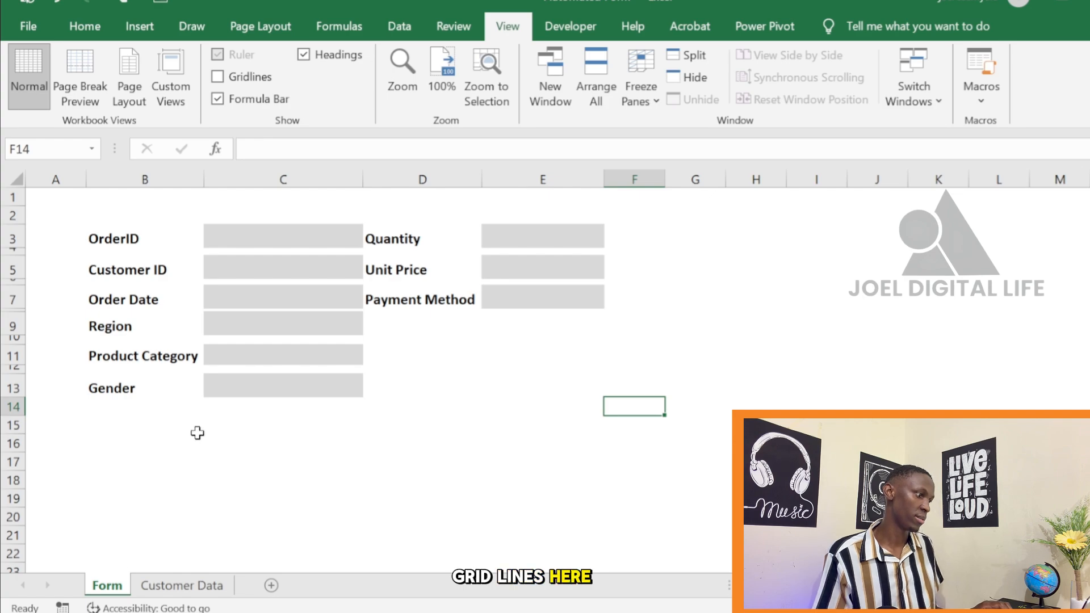
left_click_drag(197, 433, 284, 426)
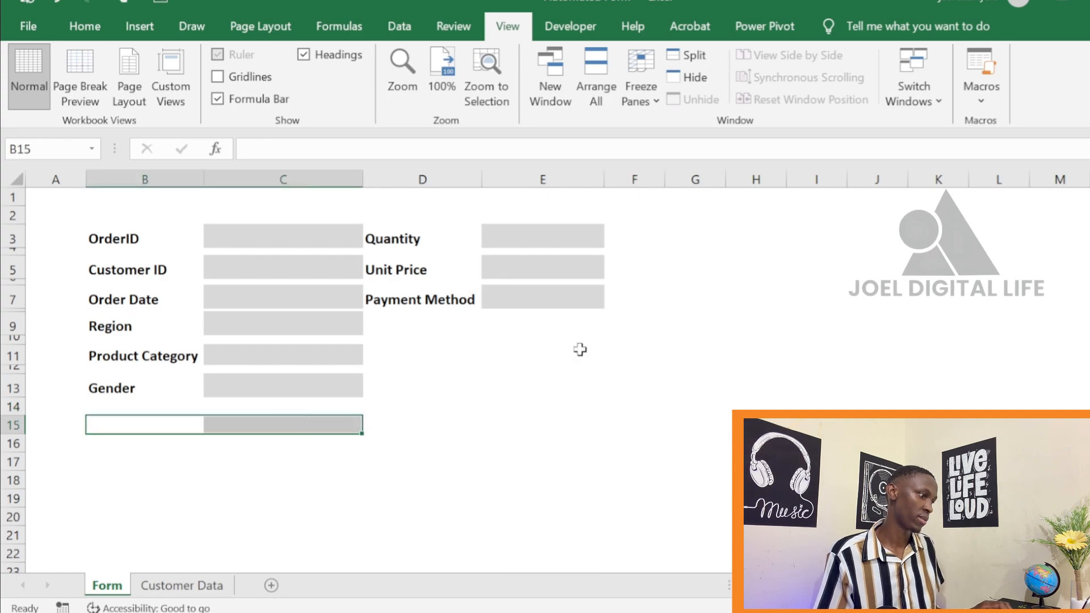
left_click(576, 474)
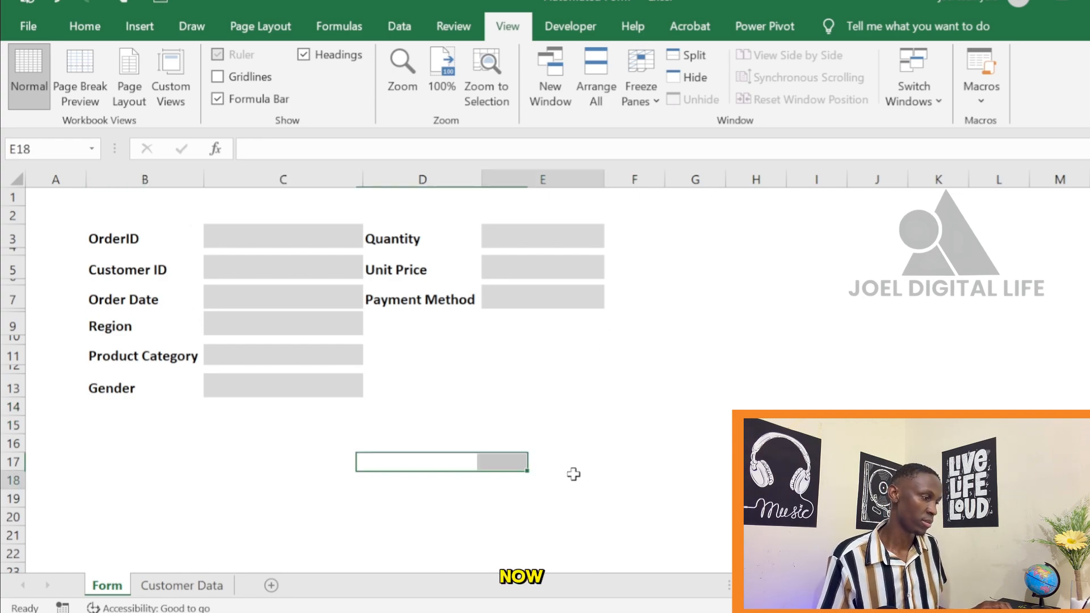
Merge and centre cells B1:E1 above the form fields
left_click(118, 203)
left_click_drag(125, 199, 565, 196)
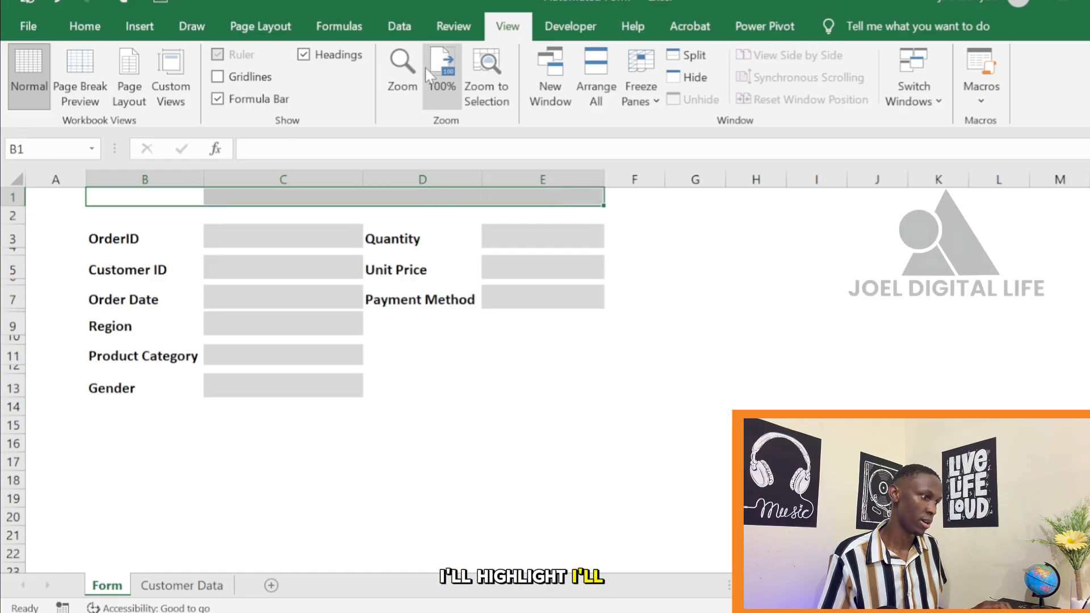
left_click(85, 25)
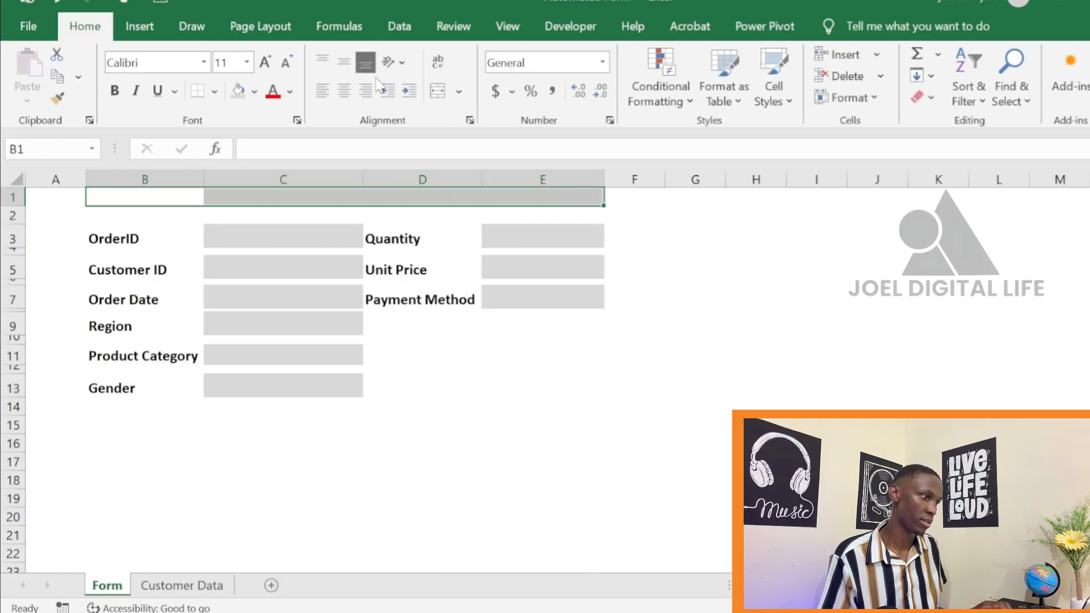
left_click(438, 91)
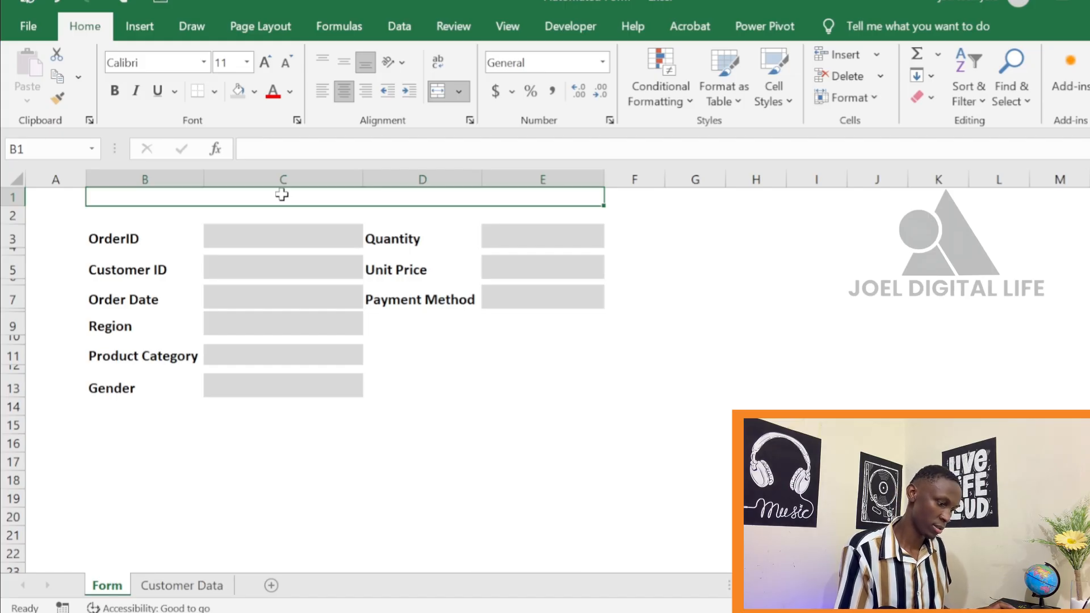
Enter the title "Insert Data Here" in the merged cell B1
type("I")
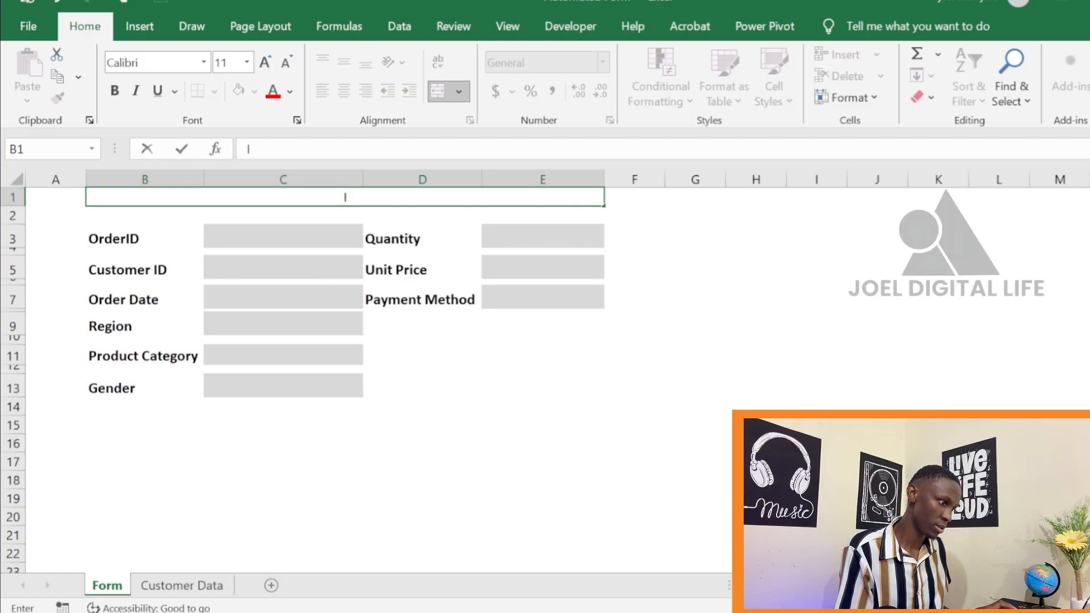
type("nser")
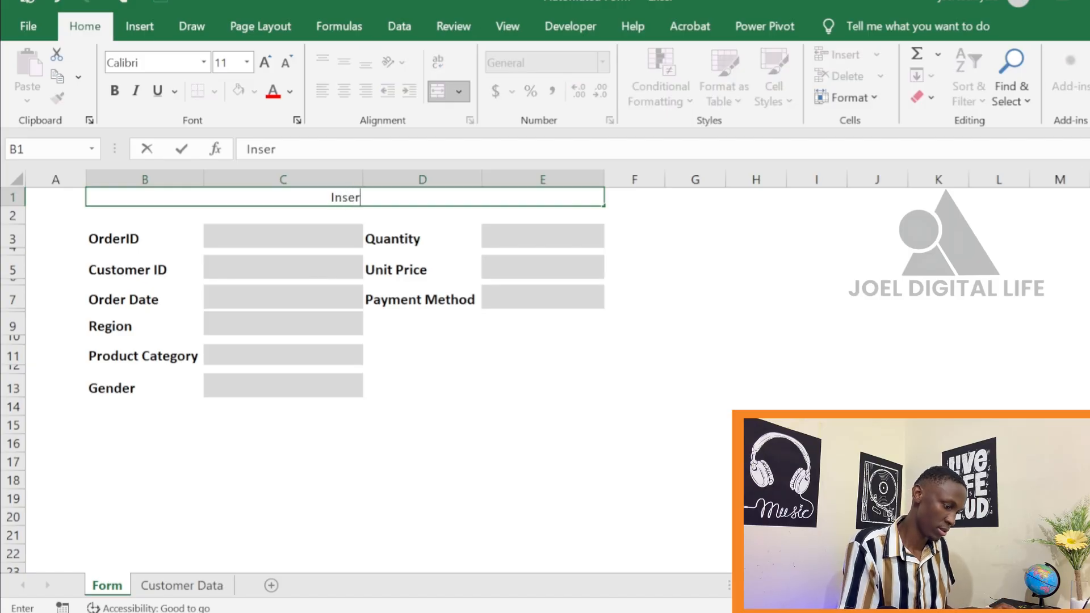
type("t D")
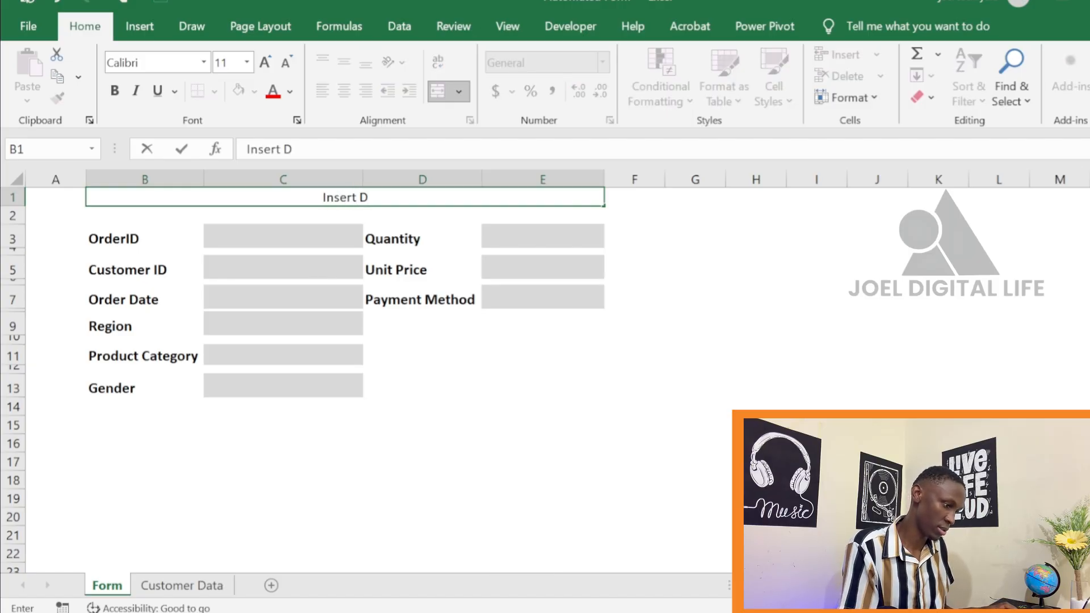
type("ata ")
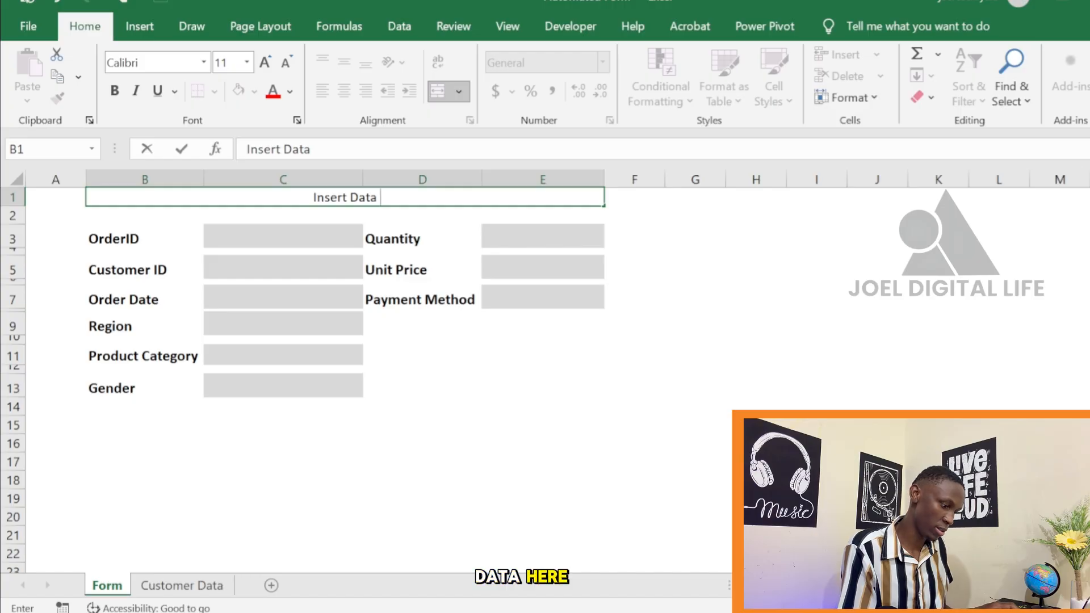
type("Here")
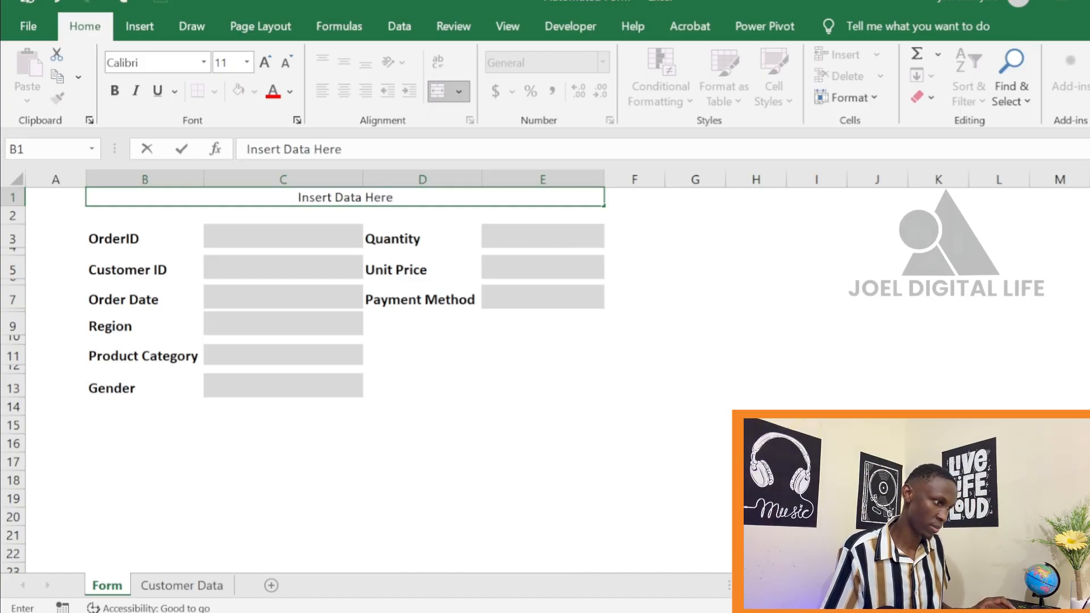
left_click(730, 233)
Fill the merged title cell B1 with dark orange
left_click(445, 199)
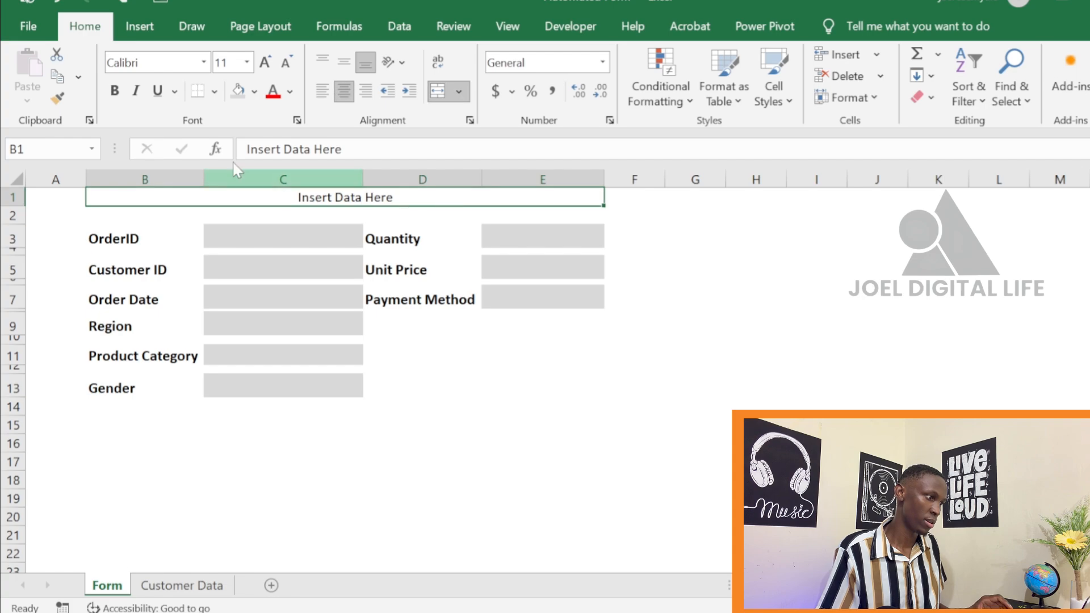
left_click(254, 91)
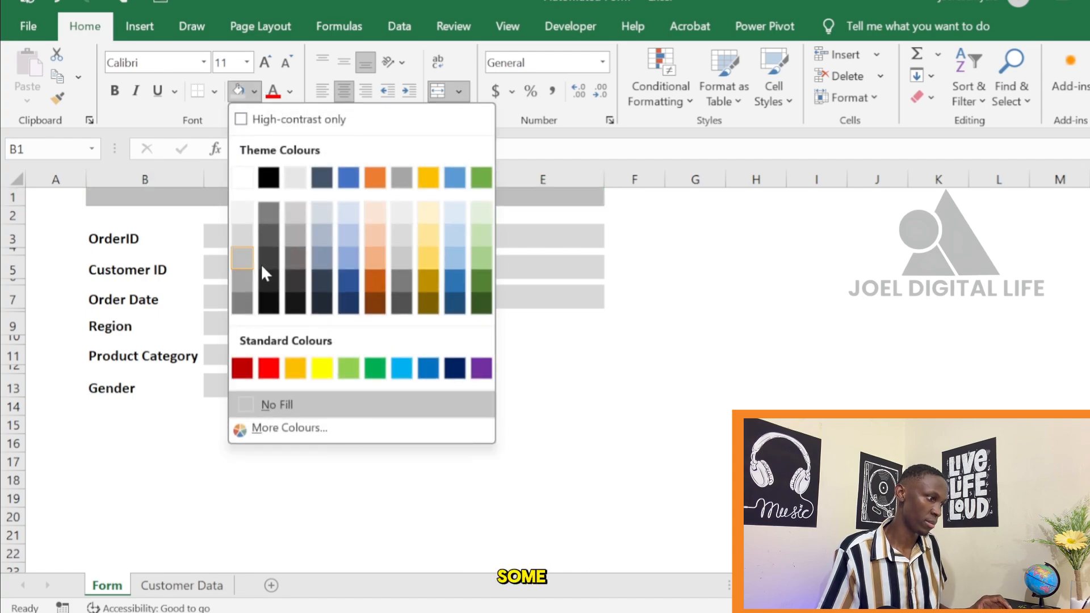
left_click(377, 286)
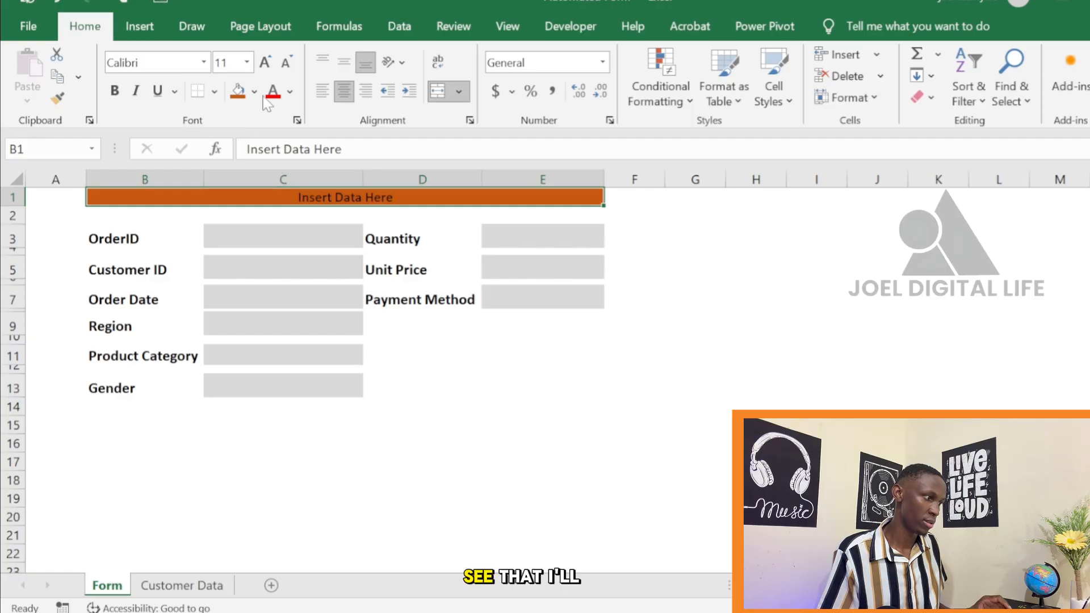
Format the "Insert Data Here" title as 16 pt bold text in white
left_click(265, 62)
left_click(265, 63)
left_click(264, 63)
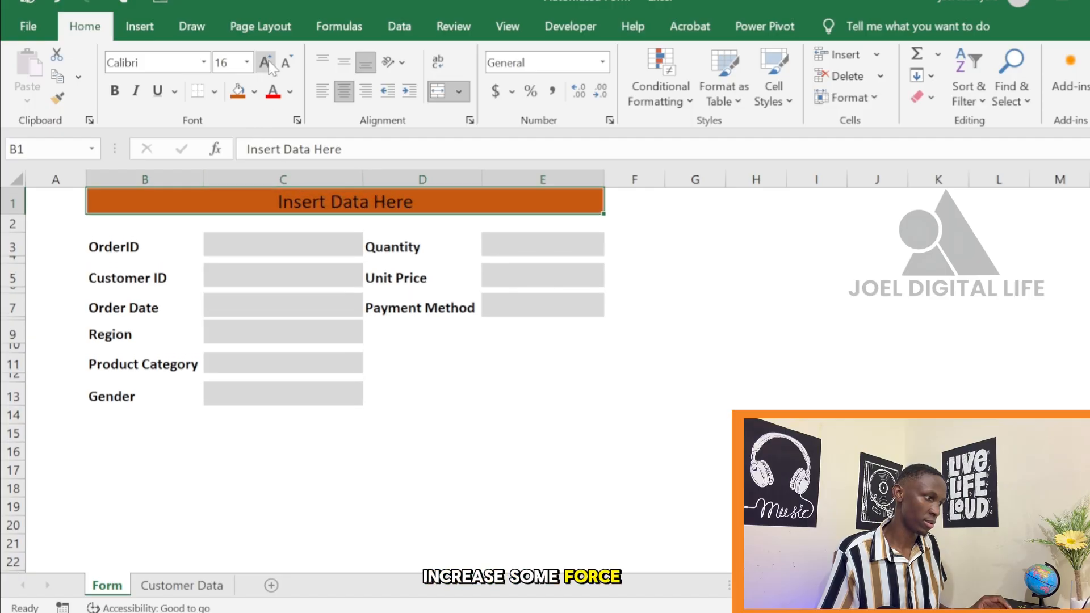
left_click(115, 90)
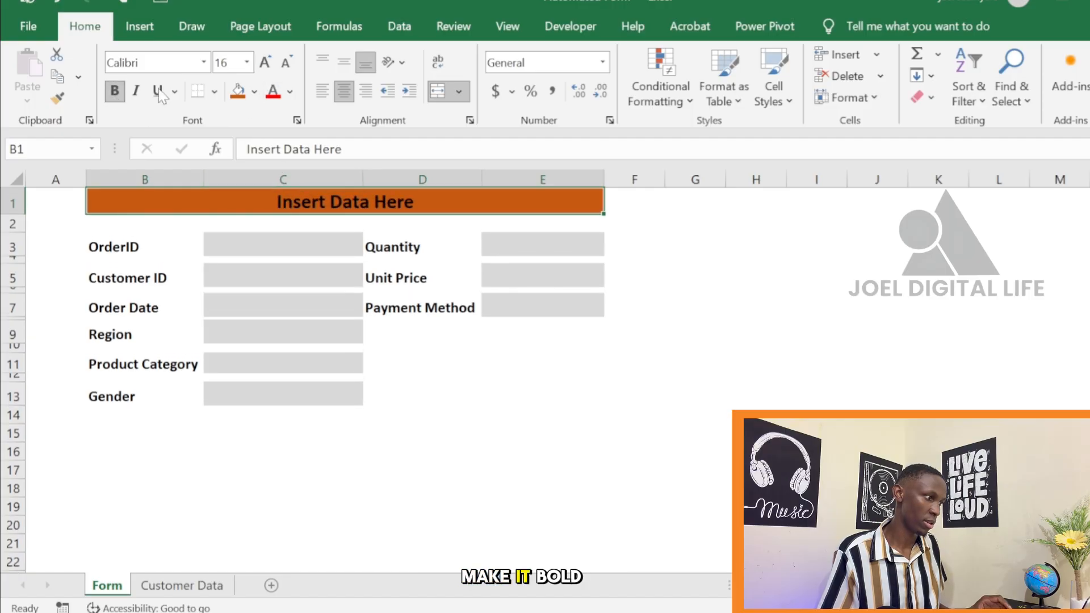
left_click(290, 91)
left_click(278, 206)
left_click(694, 222)
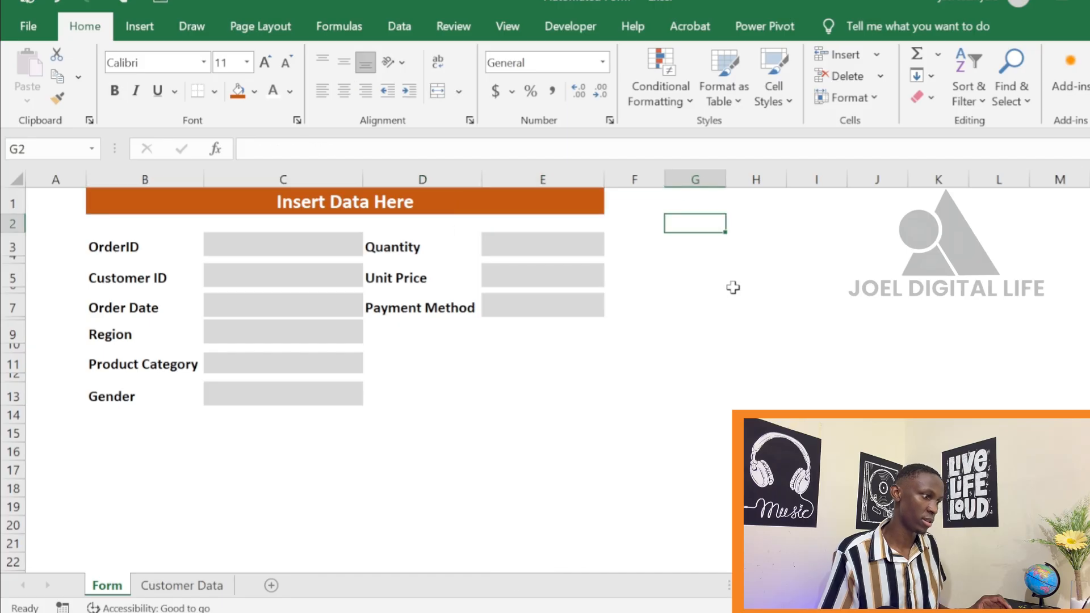
left_click(756, 363)
left_click(542, 394)
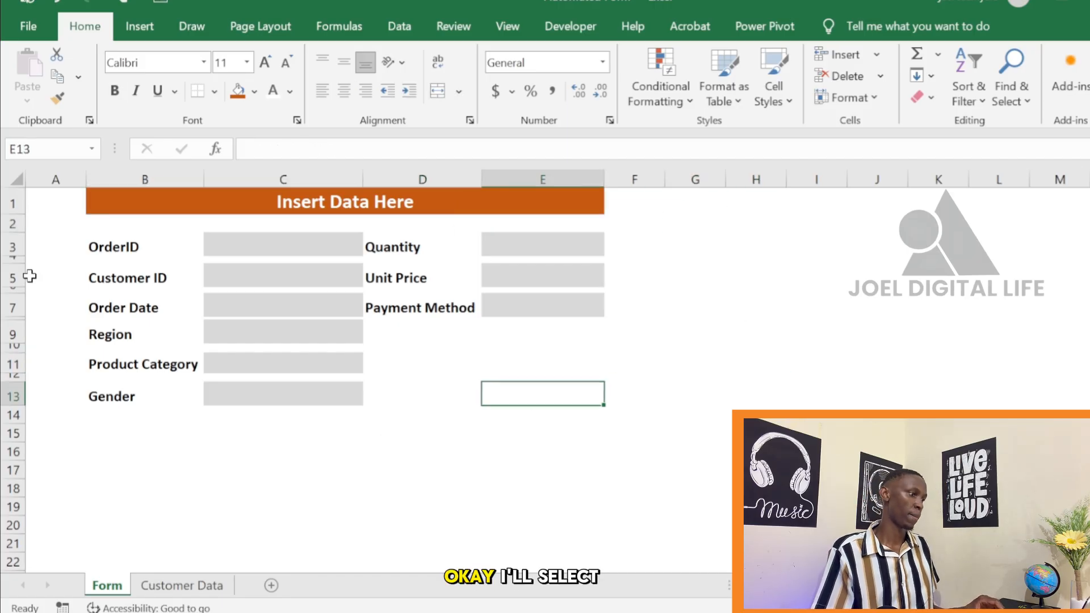
left_click_drag(83, 231, 108, 244)
left_click(112, 240)
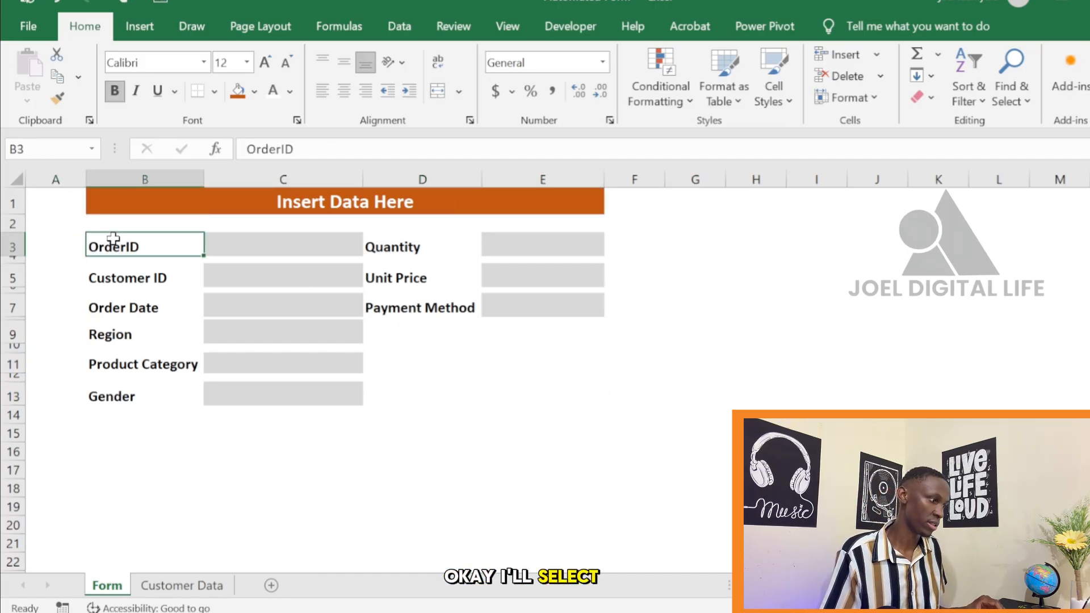
left_click(486, 487)
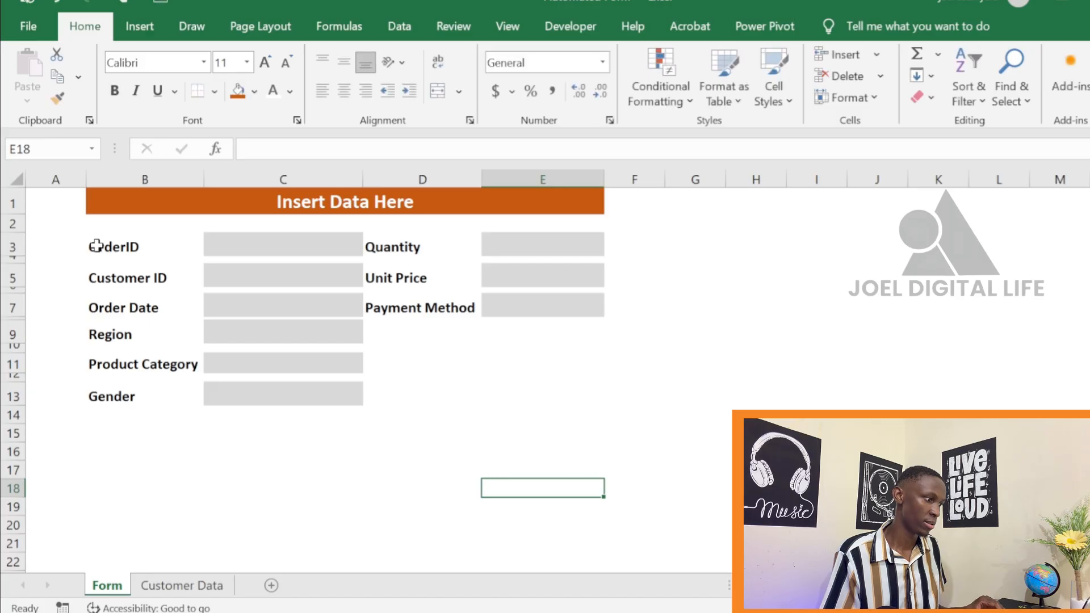
Apply a thick outside border around the form area B3:E14
left_click(181, 254)
left_click_drag(182, 254, 566, 409)
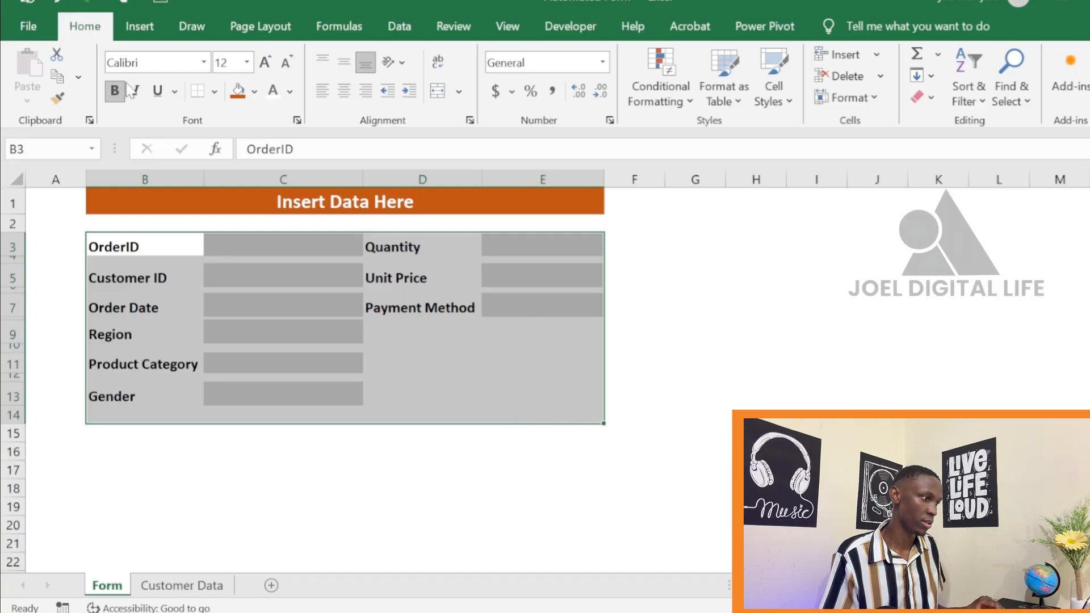
left_click(215, 92)
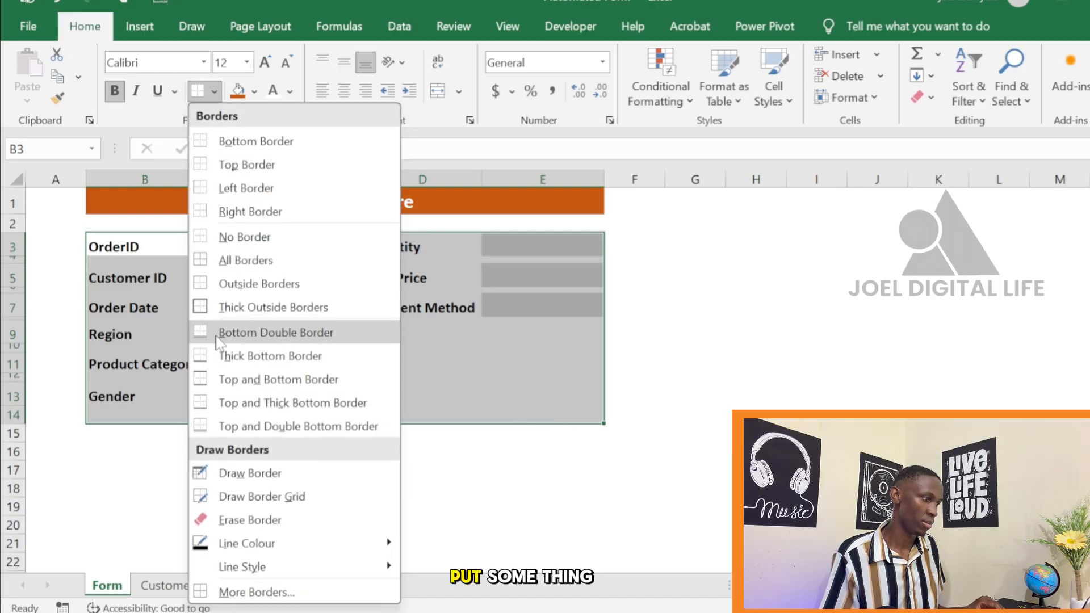
left_click(245, 307)
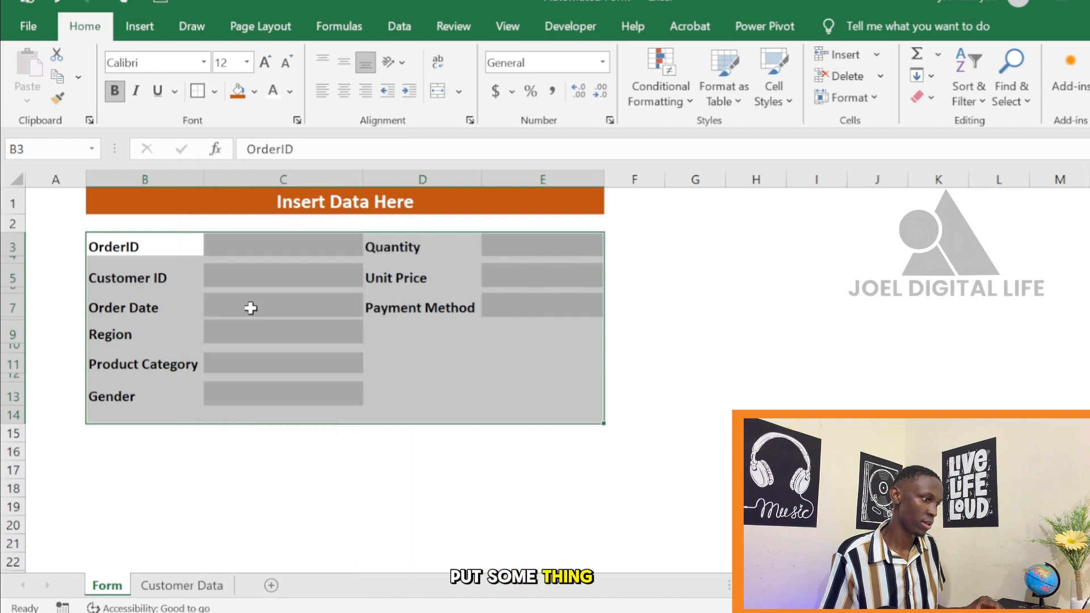
left_click(698, 304)
left_click(700, 451)
left_click(548, 471)
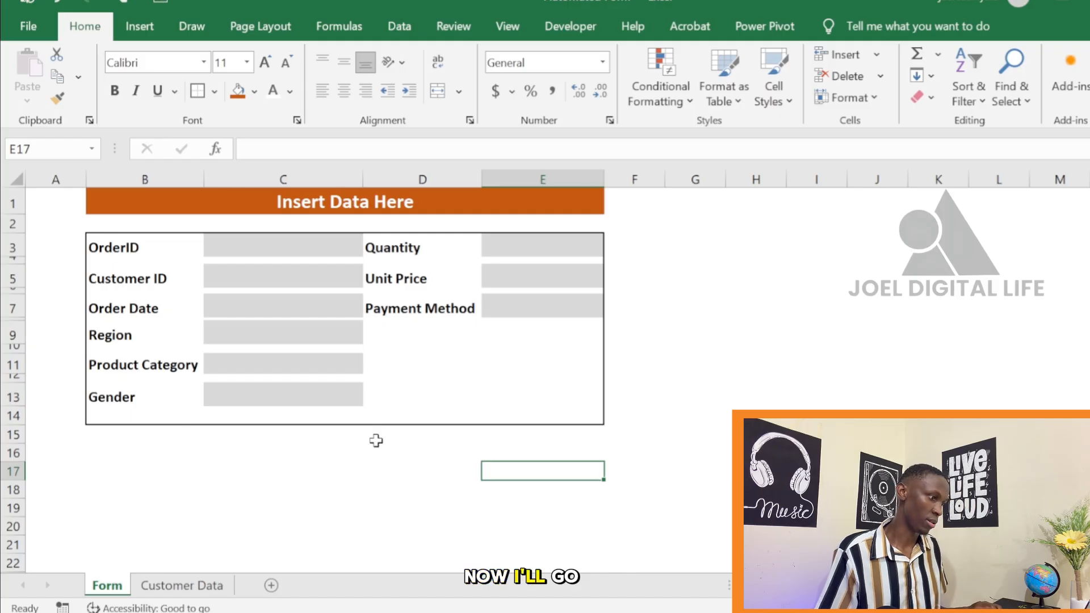
Copy the header row A1:I1, from OrderID to Payment Method, on the Customer Data sheet
left_click(196, 589)
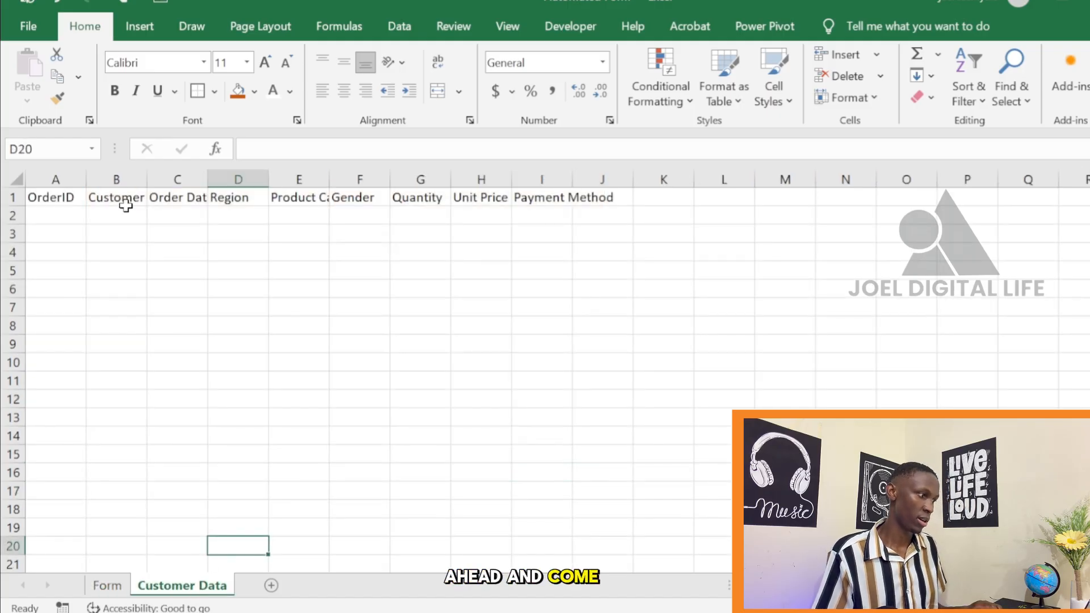
left_click(67, 197)
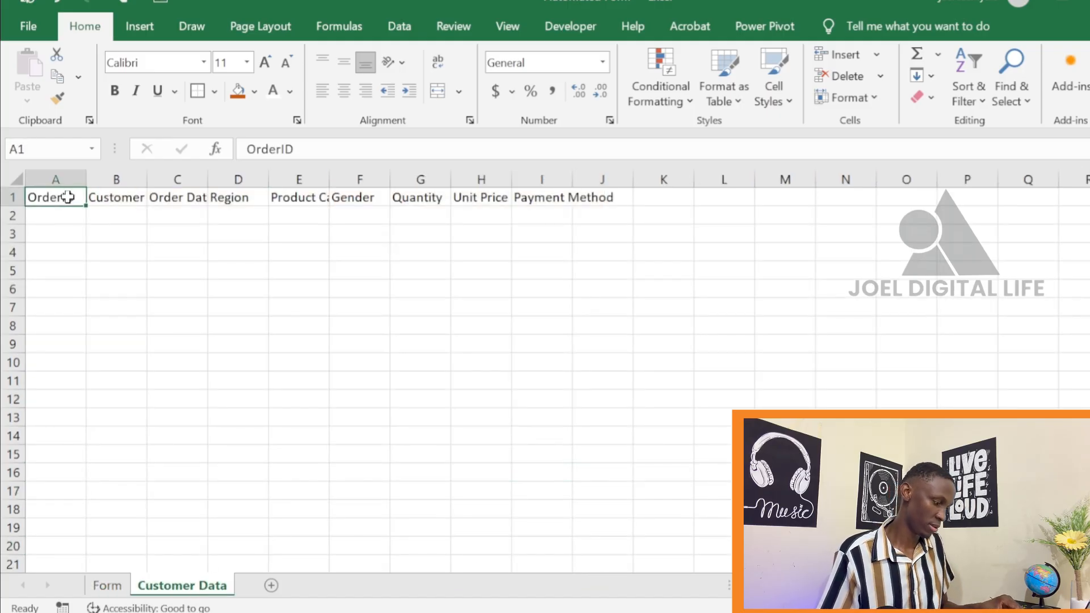
key("ctrl+shift+Right")
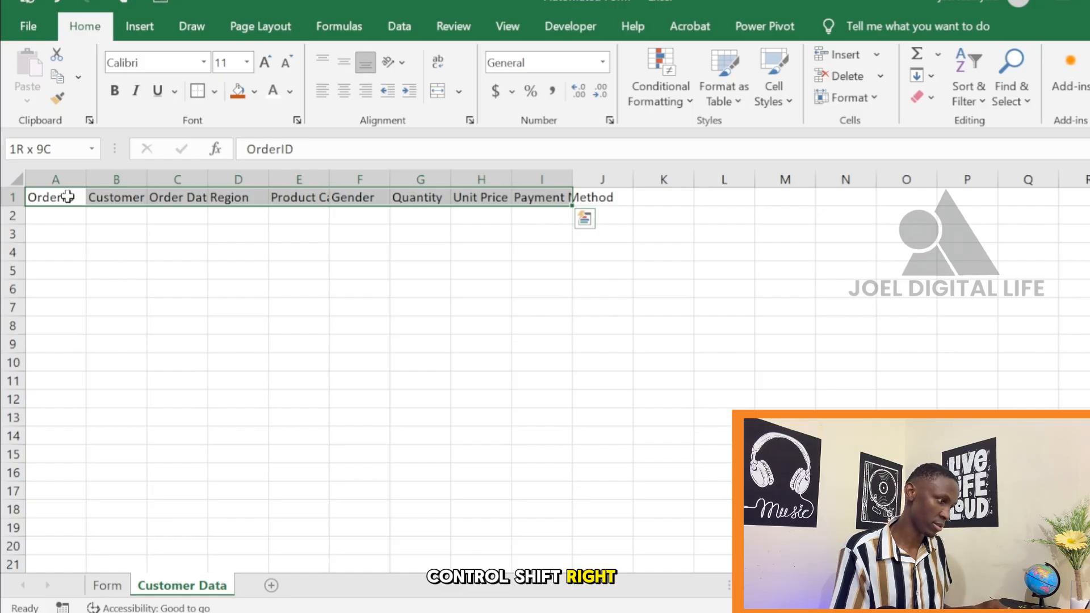
key("ctrl+c")
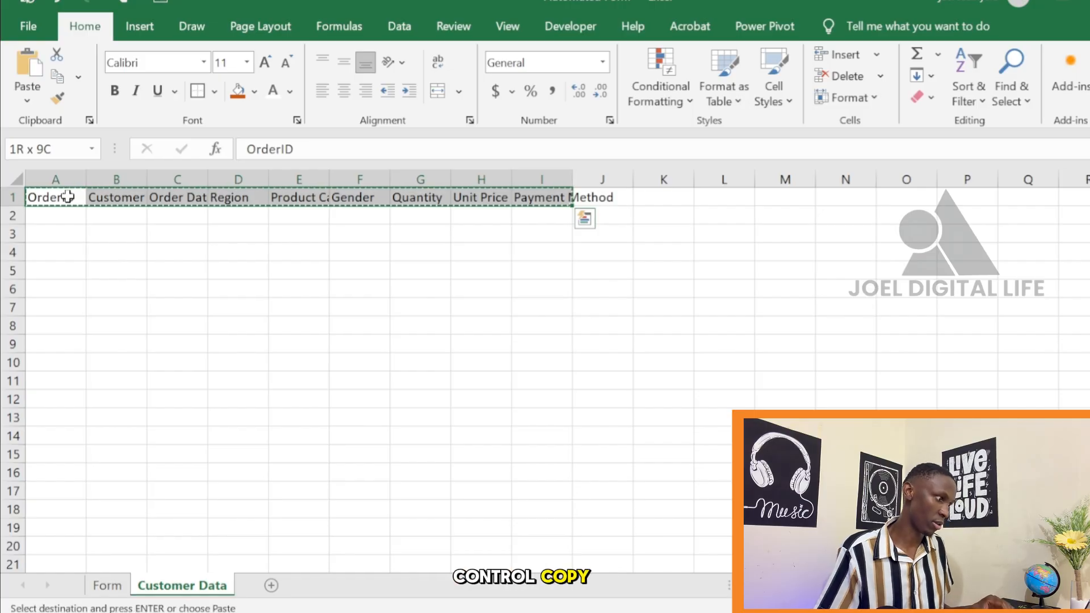
Paste the copied headers transposed into a vertical list starting at B16 on the Form sheet
left_click(107, 590)
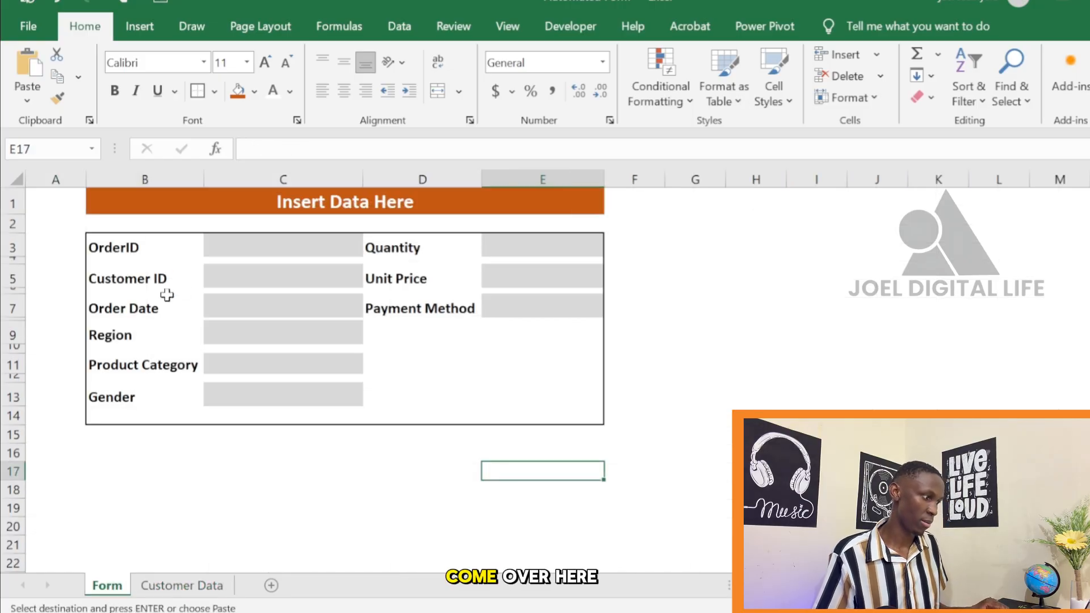
left_click(105, 454)
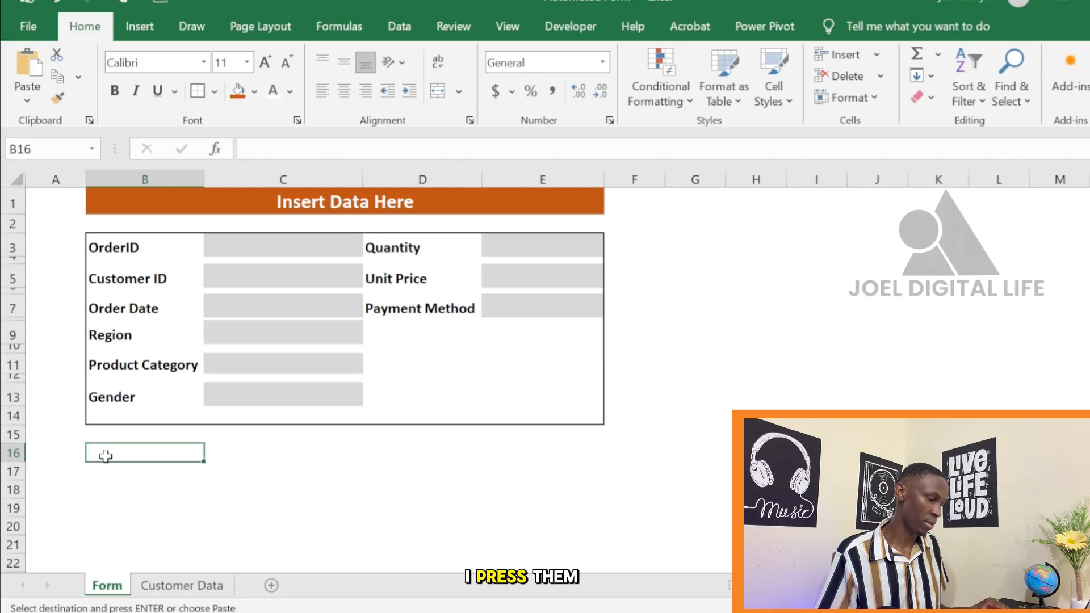
left_click(22, 86)
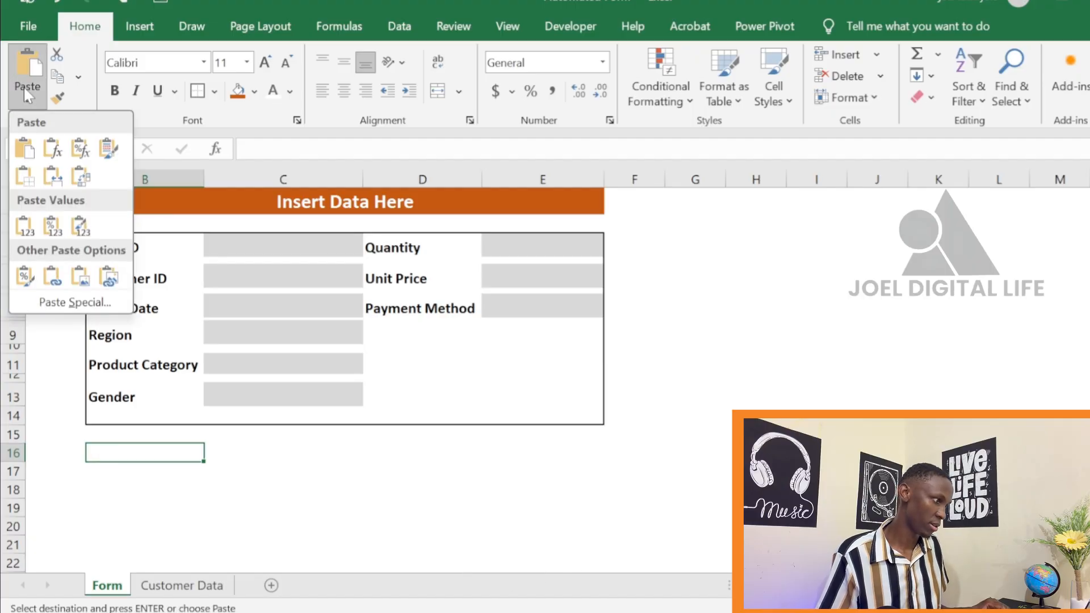
left_click(59, 302)
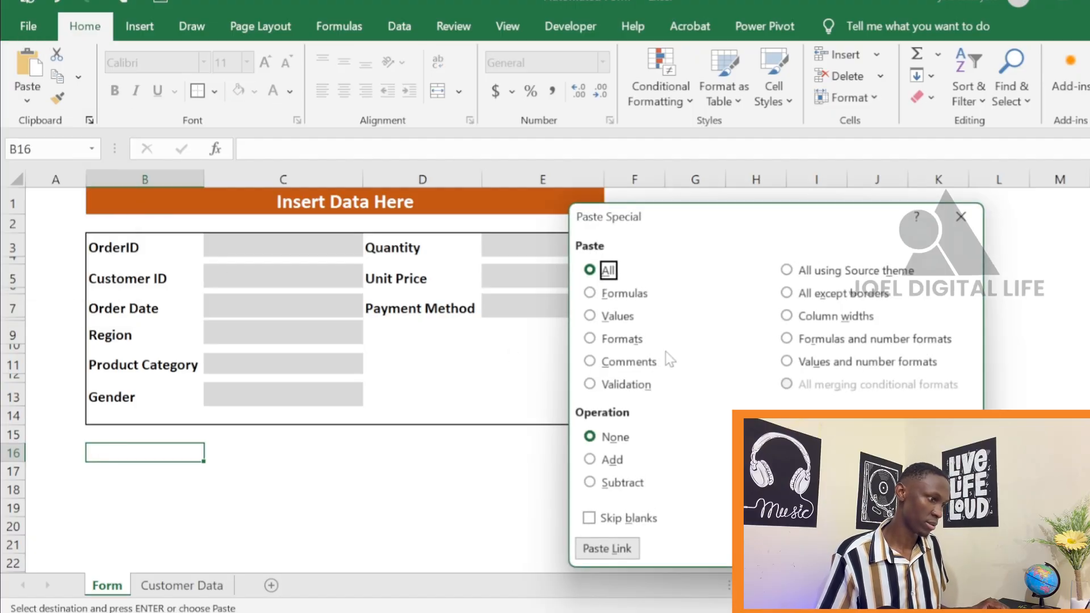
left_click(787, 518)
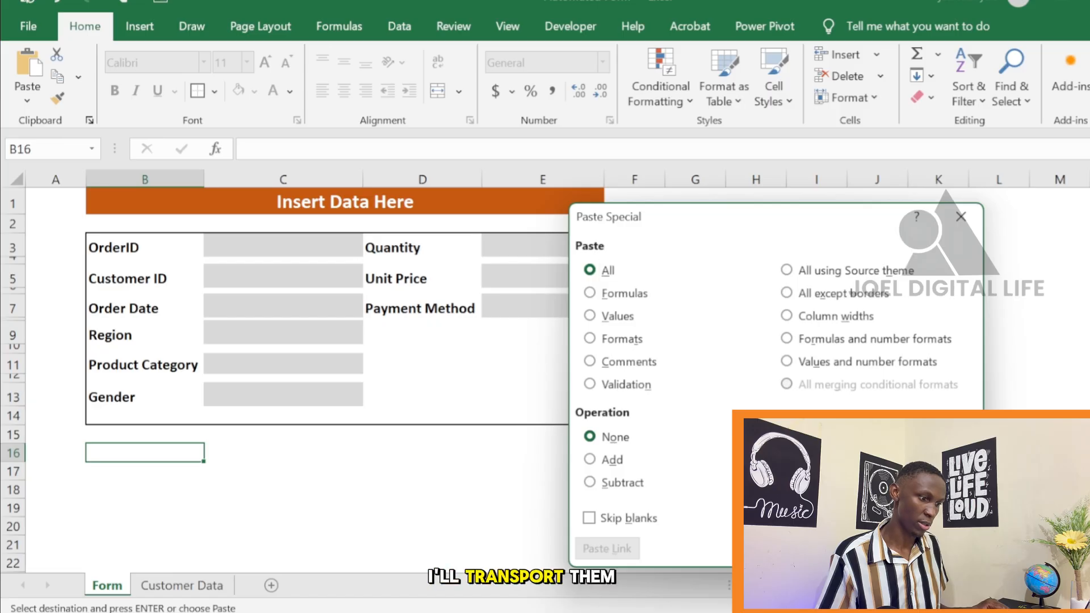
left_click(876, 548)
left_click(504, 505)
left_click(877, 418)
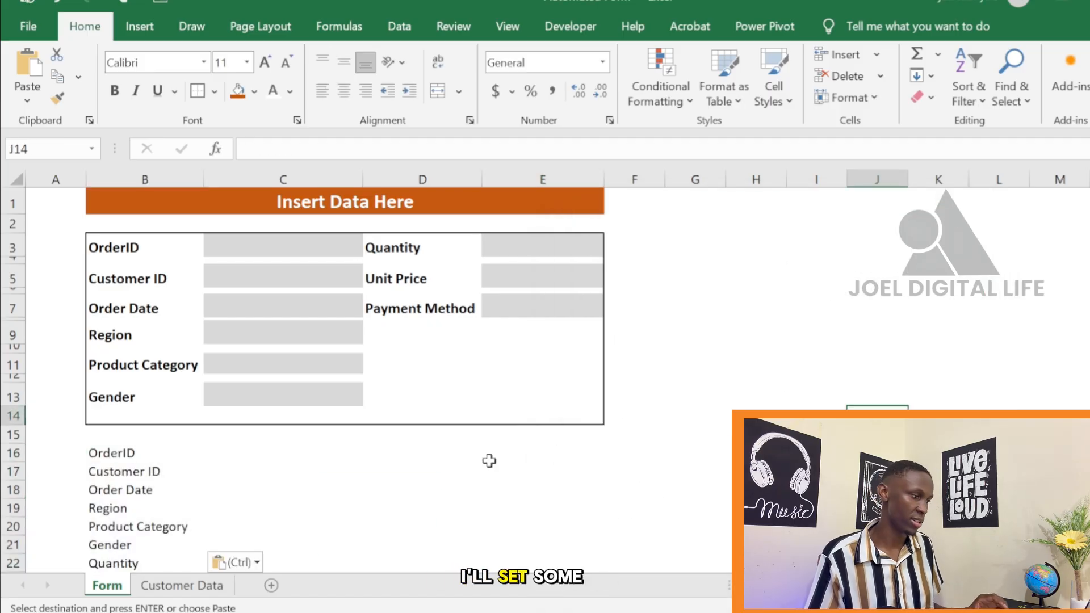
Apply a left border to C16:C24, beside the pasted list of field names below the form
scroll(396, 458, "down", 1)
scroll(318, 413, "up", 2)
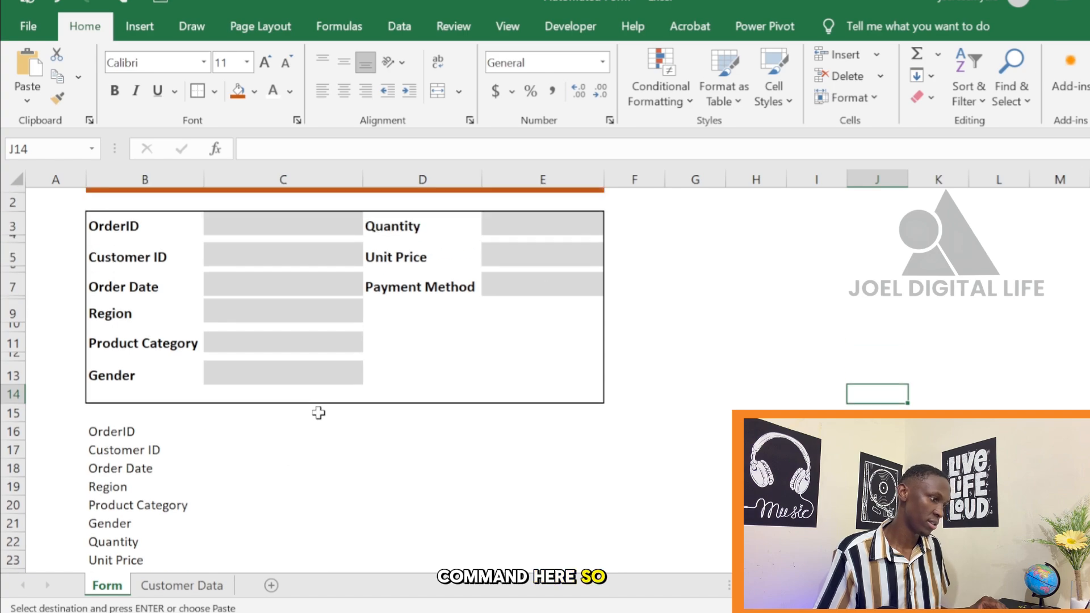
scroll(352, 454, "down", 1)
scroll(352, 443, "up", 1)
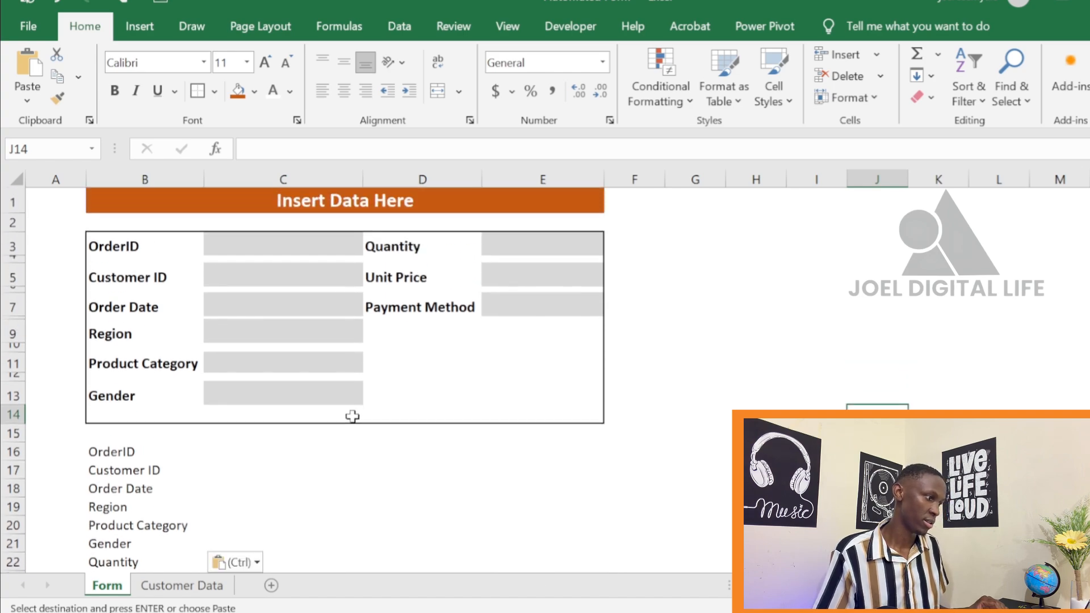
left_click(230, 455)
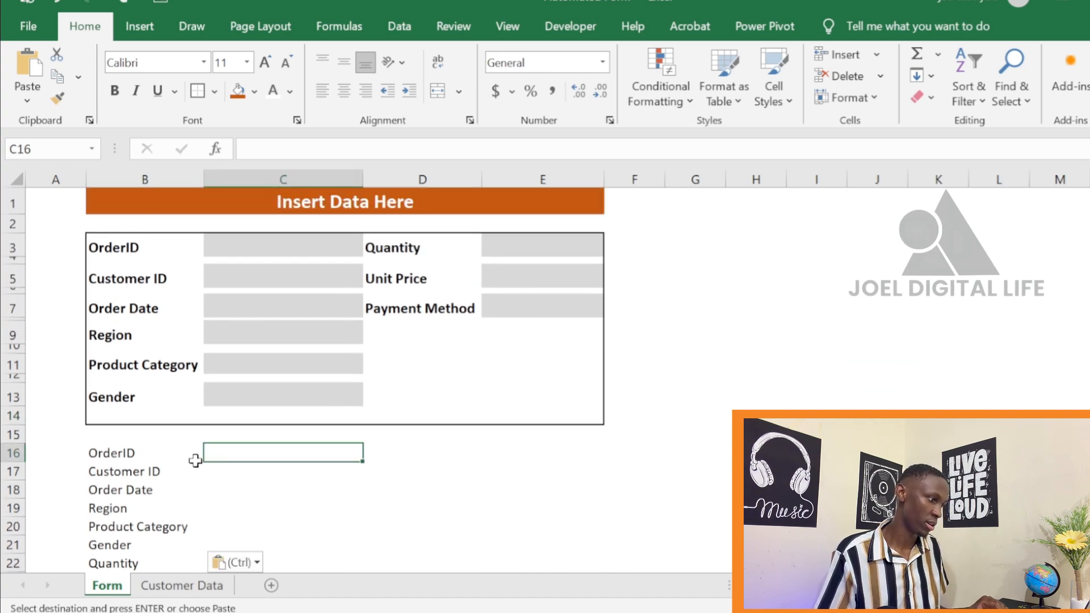
left_click(168, 456)
left_click(219, 455)
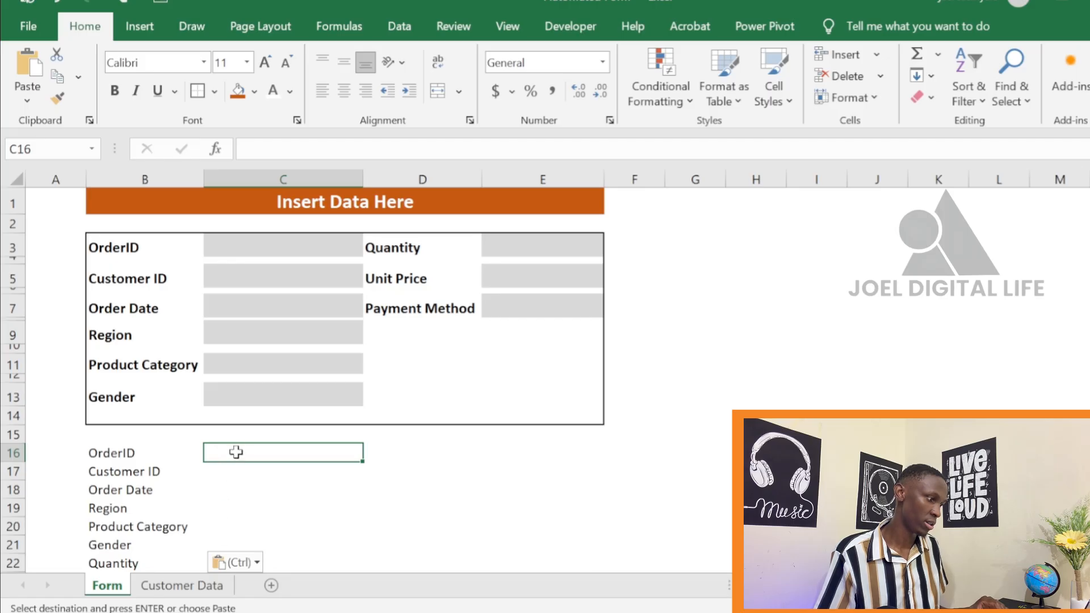
left_click_drag(236, 453, 233, 525)
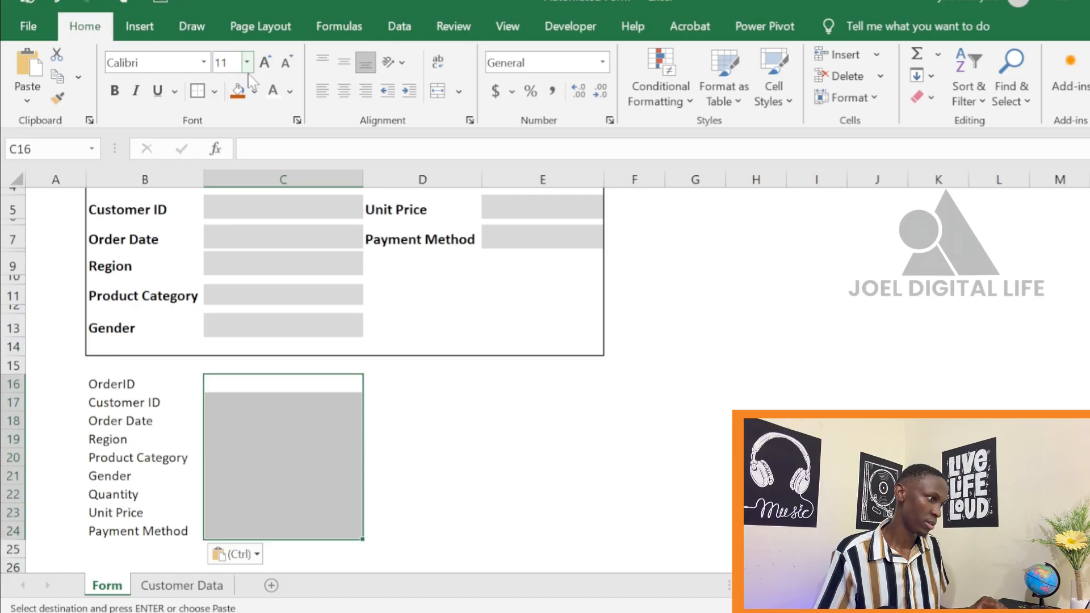
left_click(215, 94)
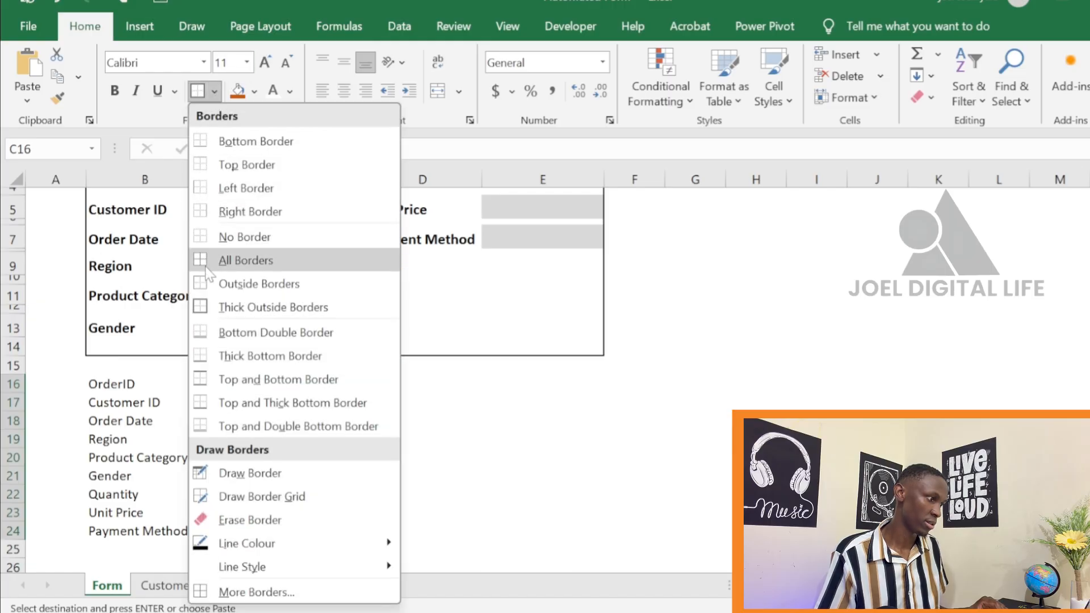
left_click(215, 187)
left_click(462, 438)
Link the OrderID and Customer ID list values to the form with =C3 in C16 and =C5 in C17
left_click(246, 385)
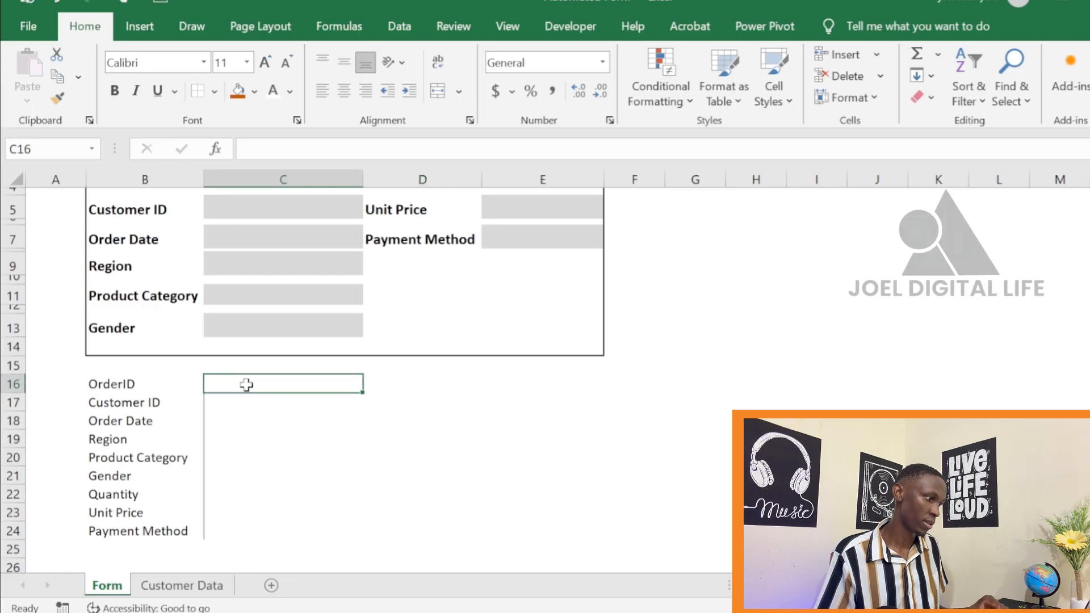
scroll(253, 388, "up", 1)
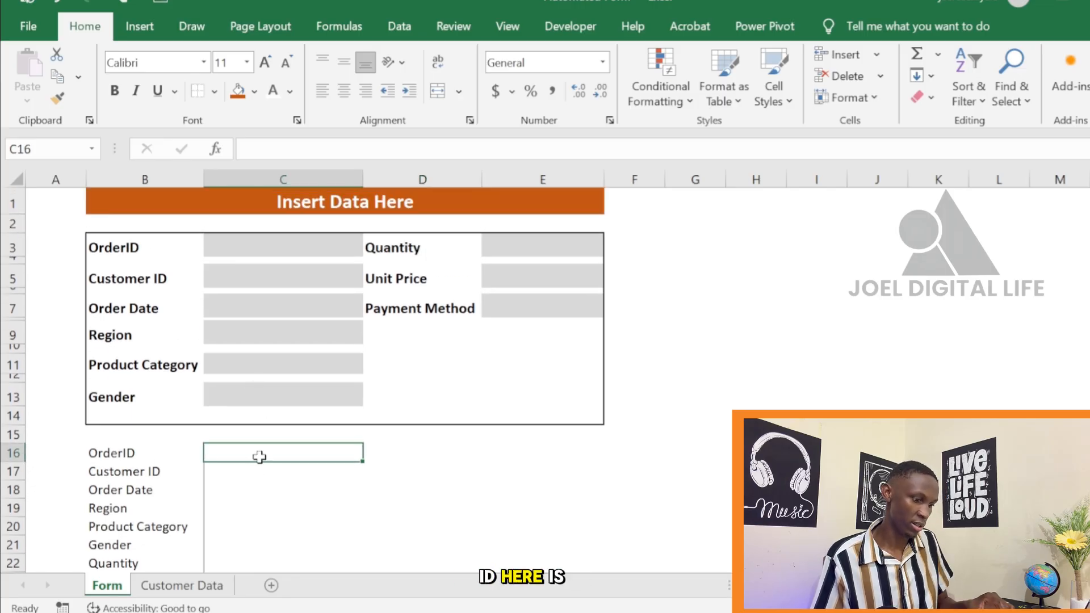
type("=")
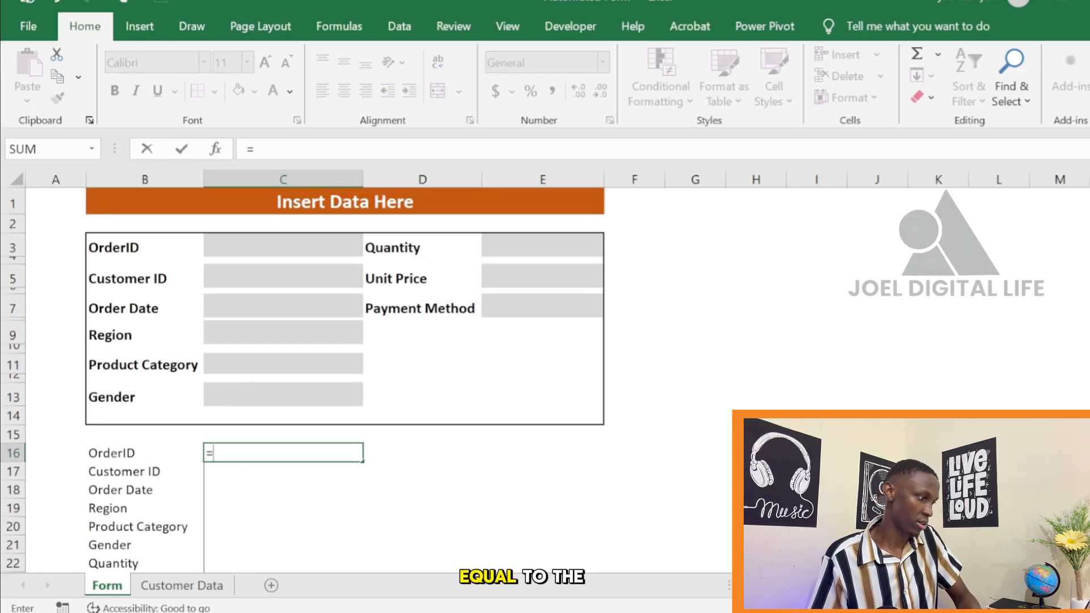
left_click(278, 246)
key("Return")
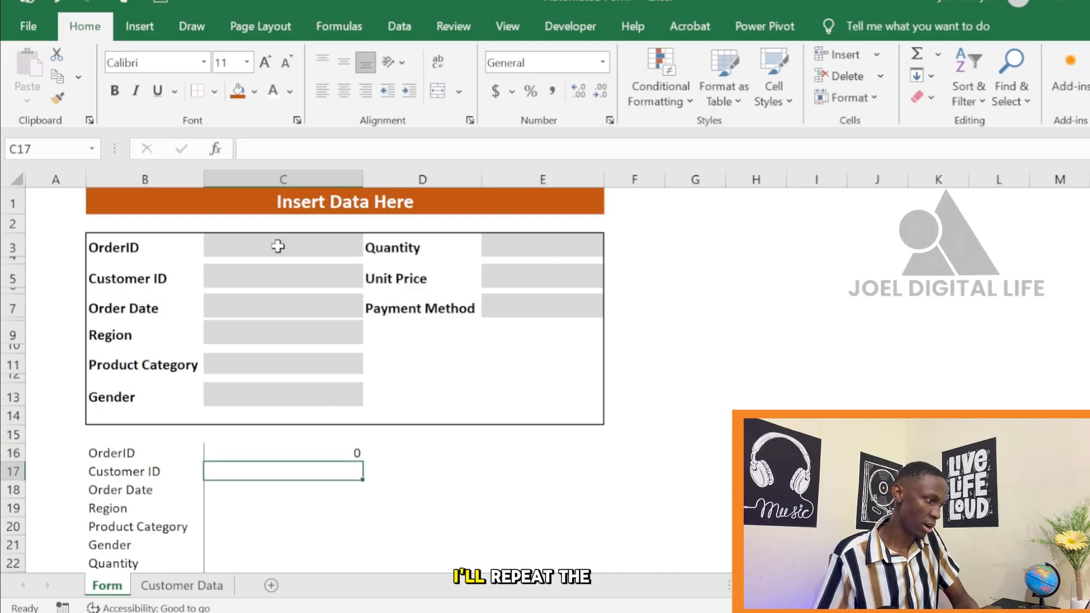
type("=")
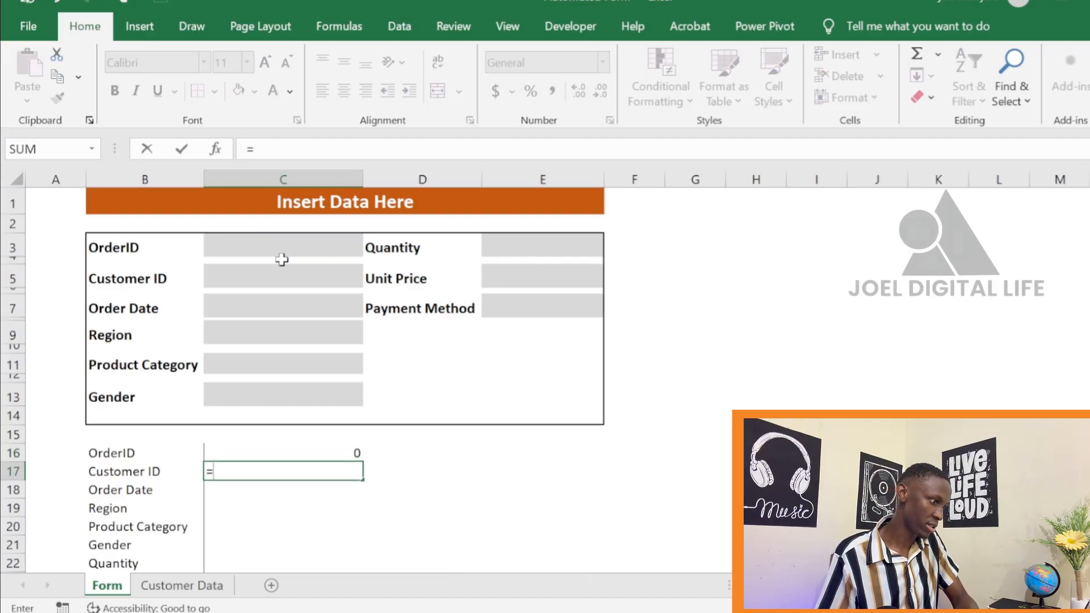
left_click(281, 275)
key("Return")
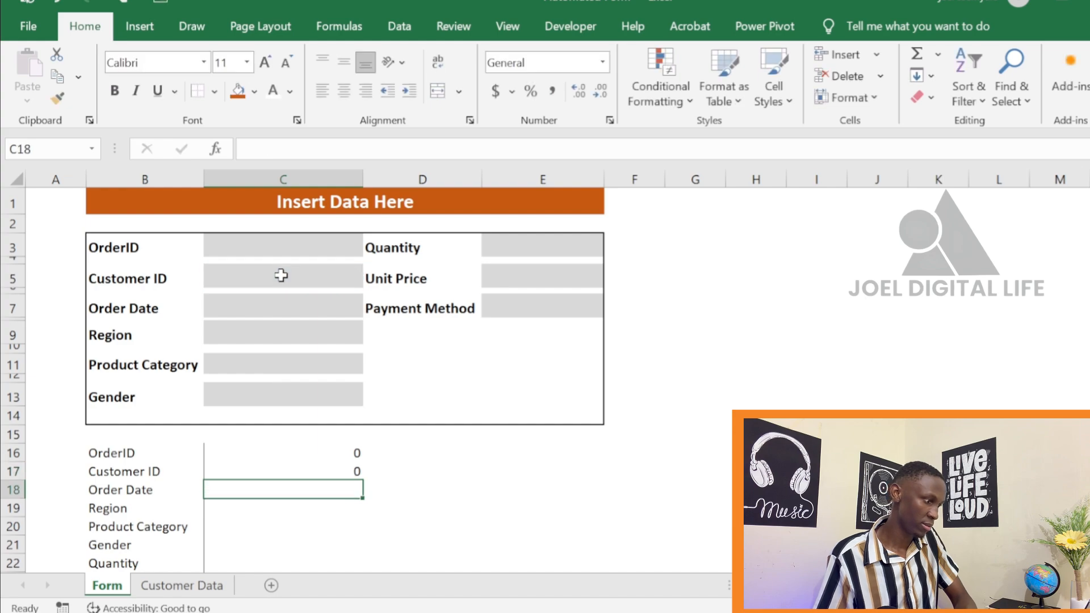
Link the Order Date and Region list values to the form with =C7 in C18 and =C9 in C19
type("=")
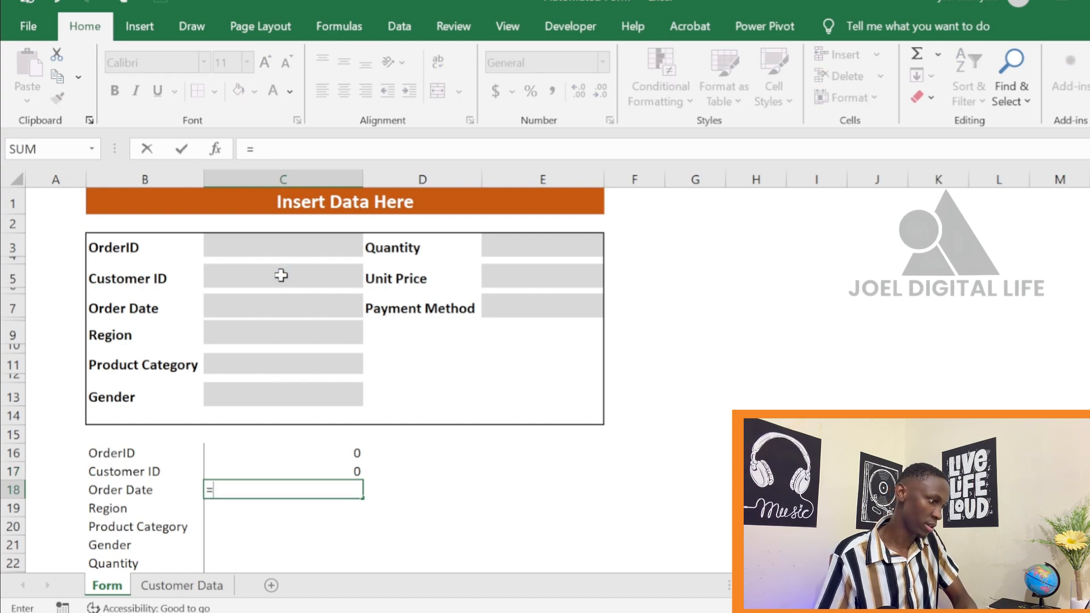
left_click(281, 305)
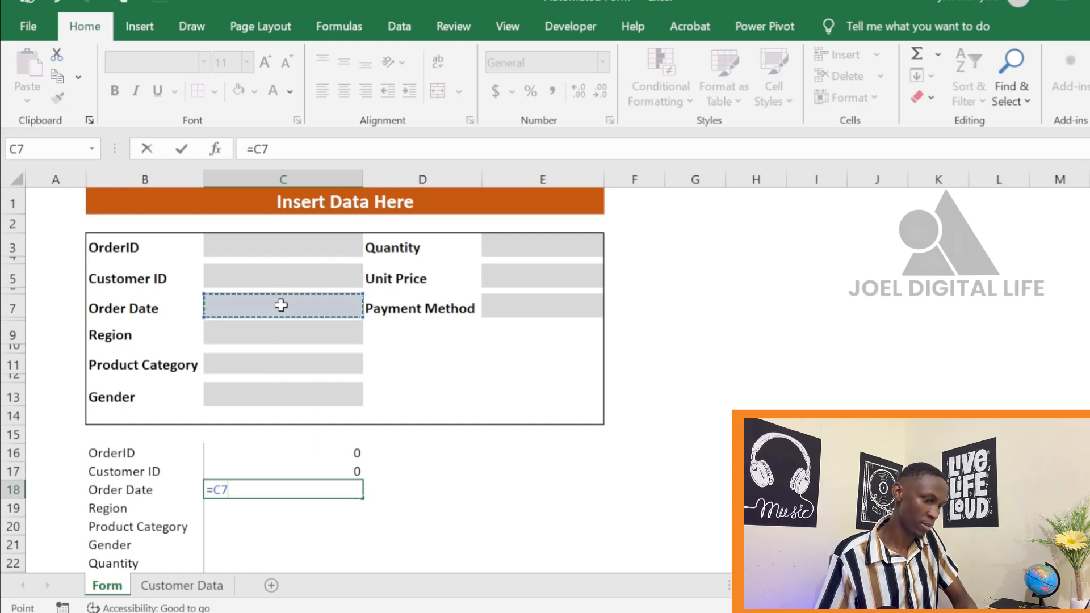
key("Return")
type("=")
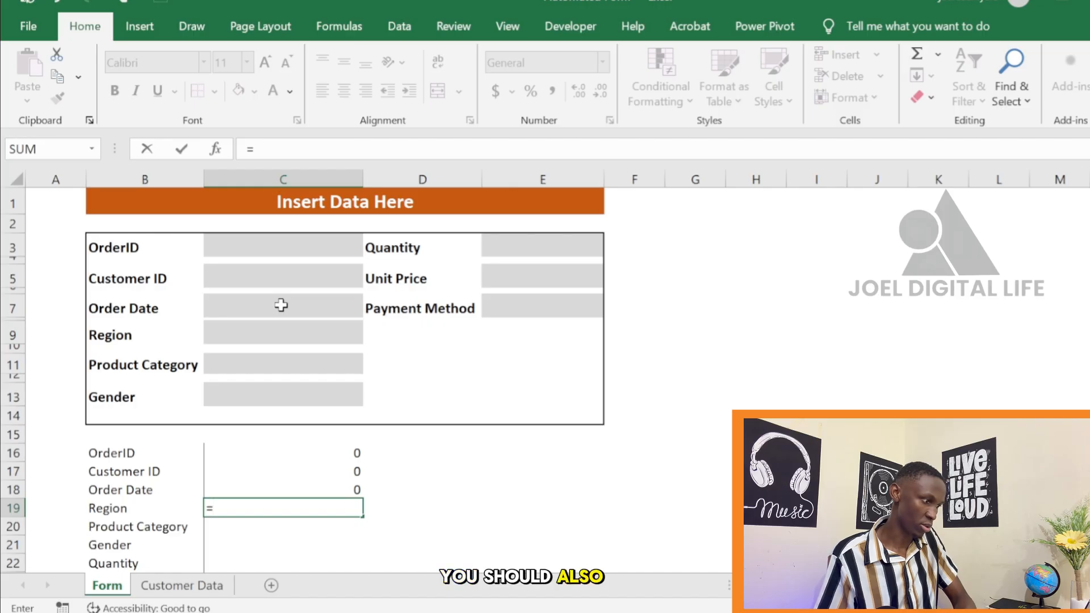
left_click(281, 334)
key("Return")
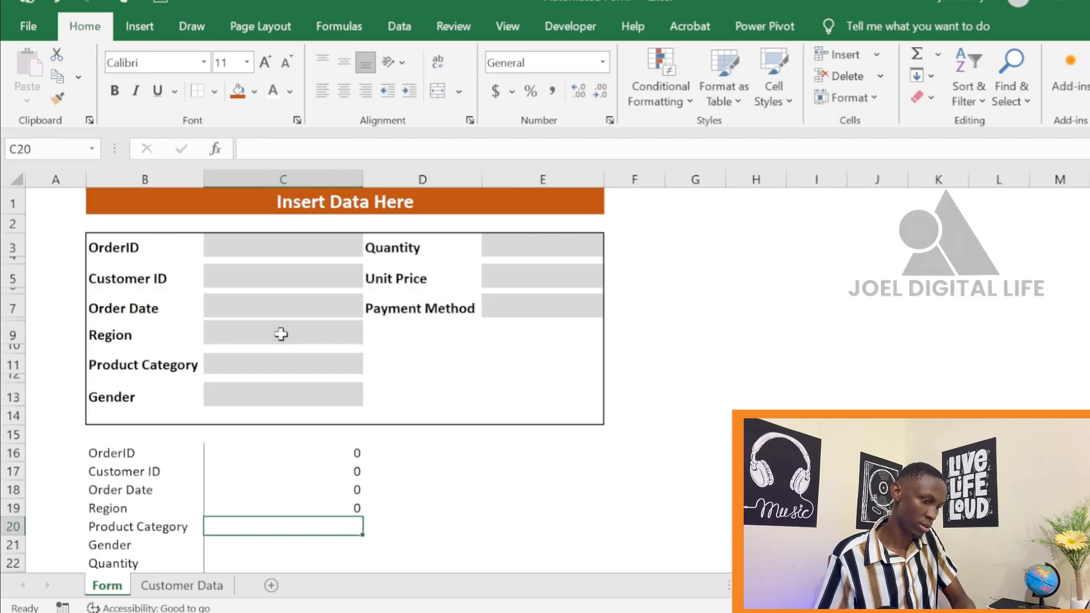
Link the Product Category and Gender list values to the form with =C11 in C20 and =C13 in C21
type("=")
left_click(281, 362)
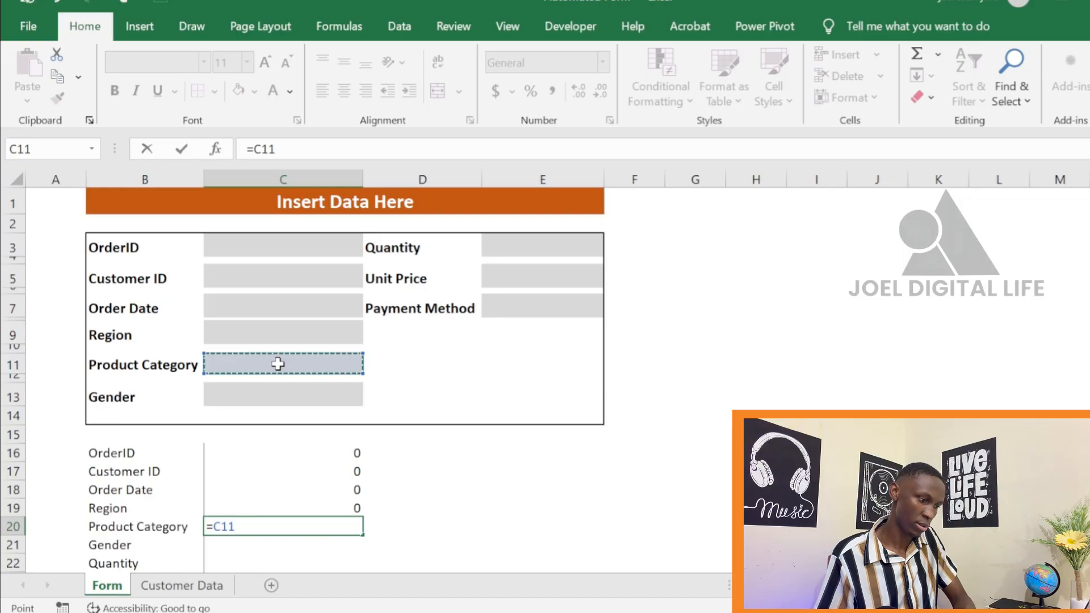
key("Return")
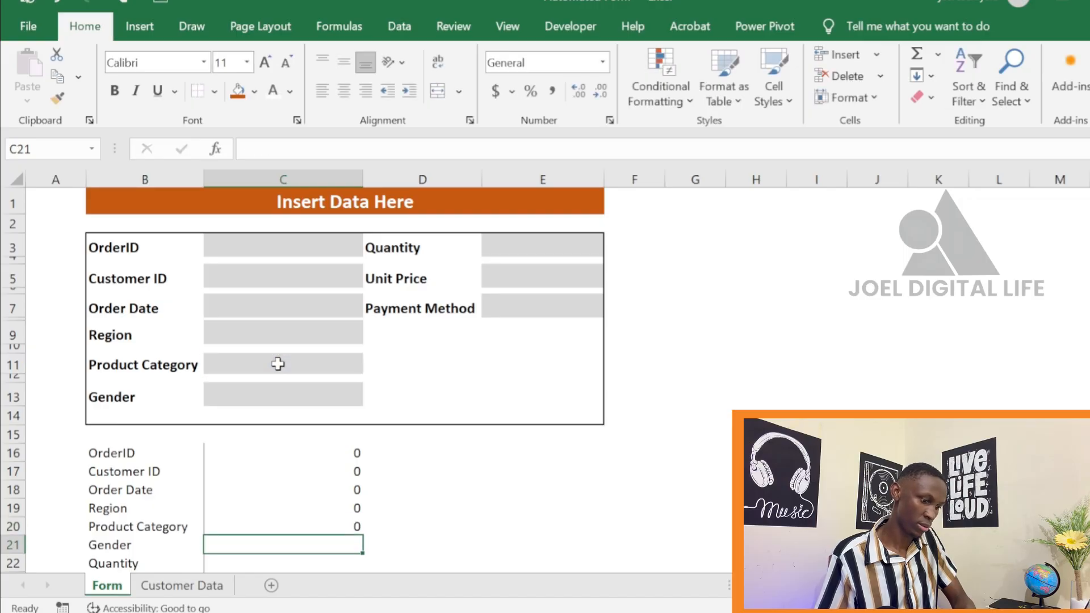
type("=")
left_click(278, 390)
key("Return")
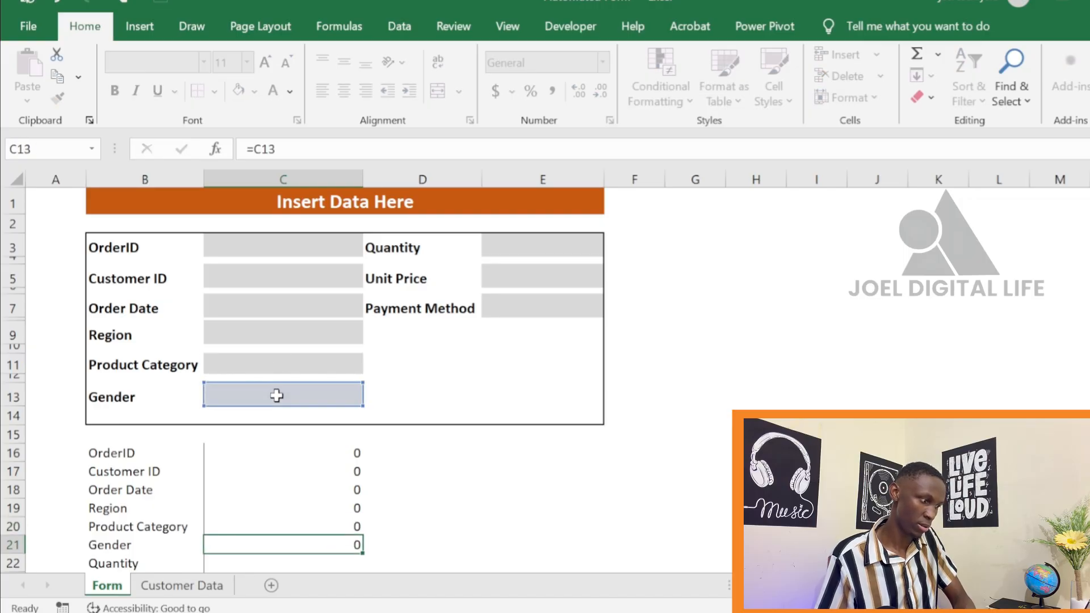
Link the Quantity and Unit Price list values to the form with =E3 in C22 and =E5 in C23
type("=")
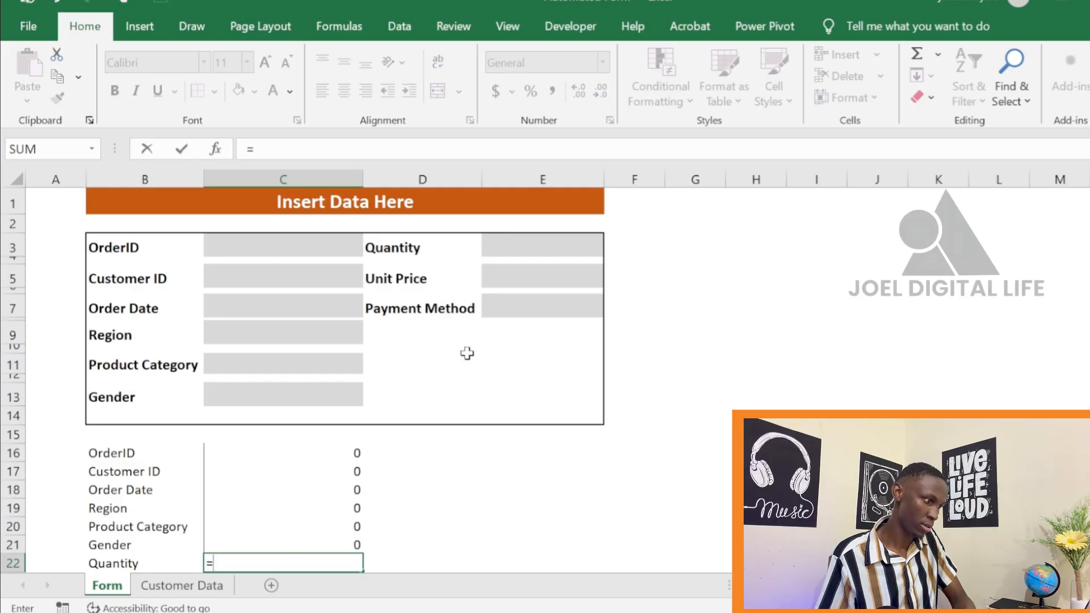
left_click(540, 243)
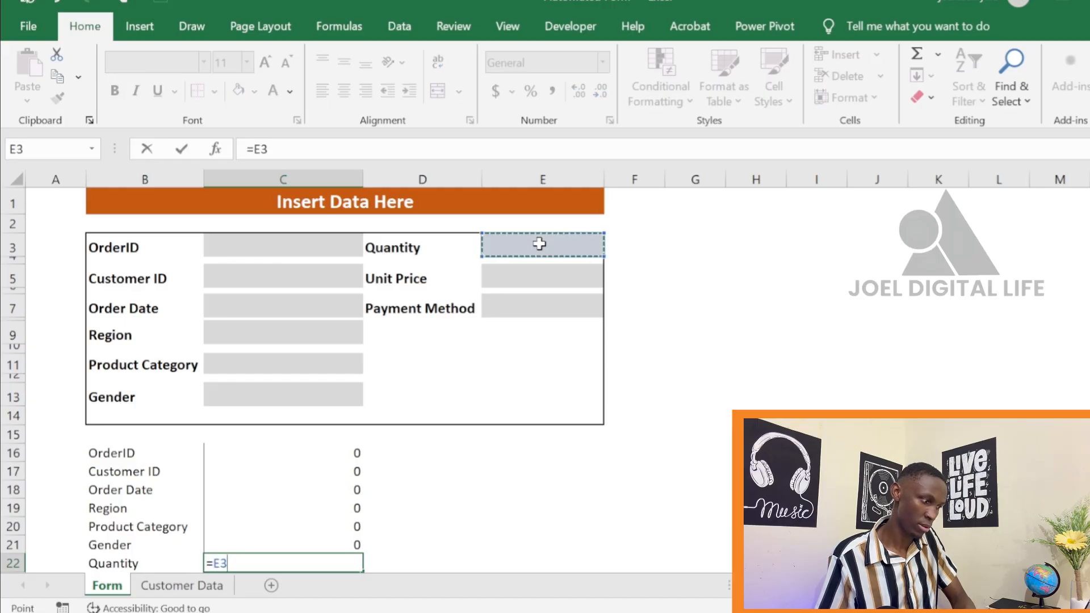
key("Return")
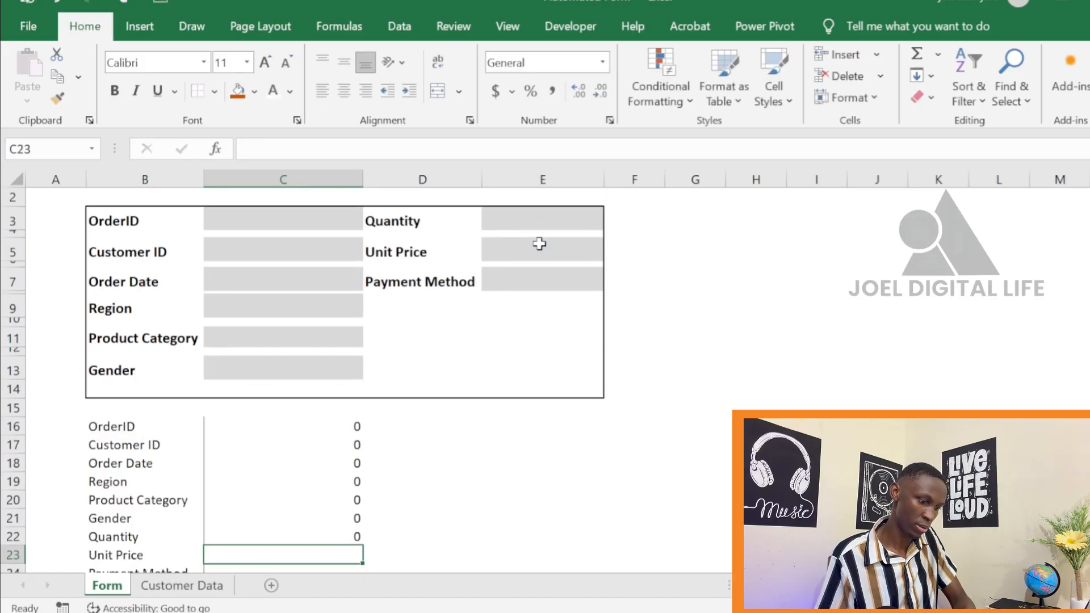
type("=")
left_click(539, 244)
key("Return")
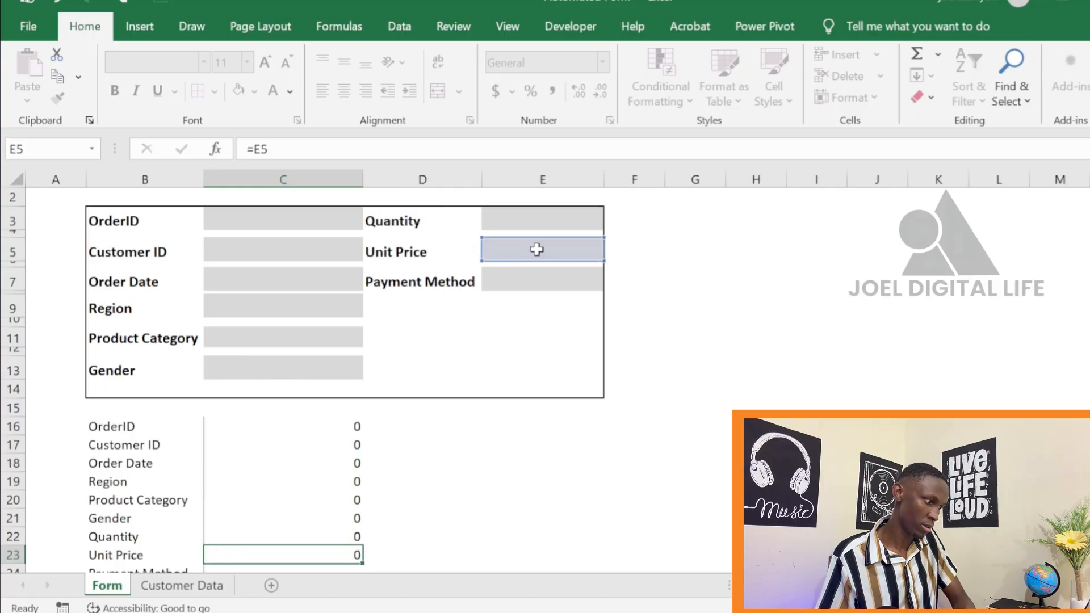
Link the Payment Method list value to the form with =E7 in C24
type("=")
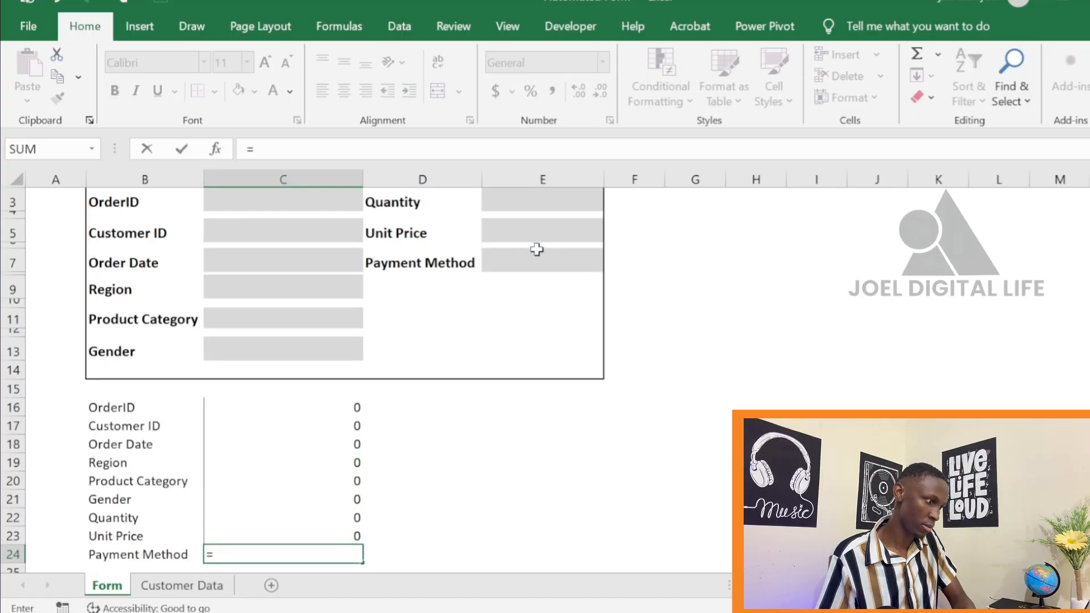
left_click(536, 266)
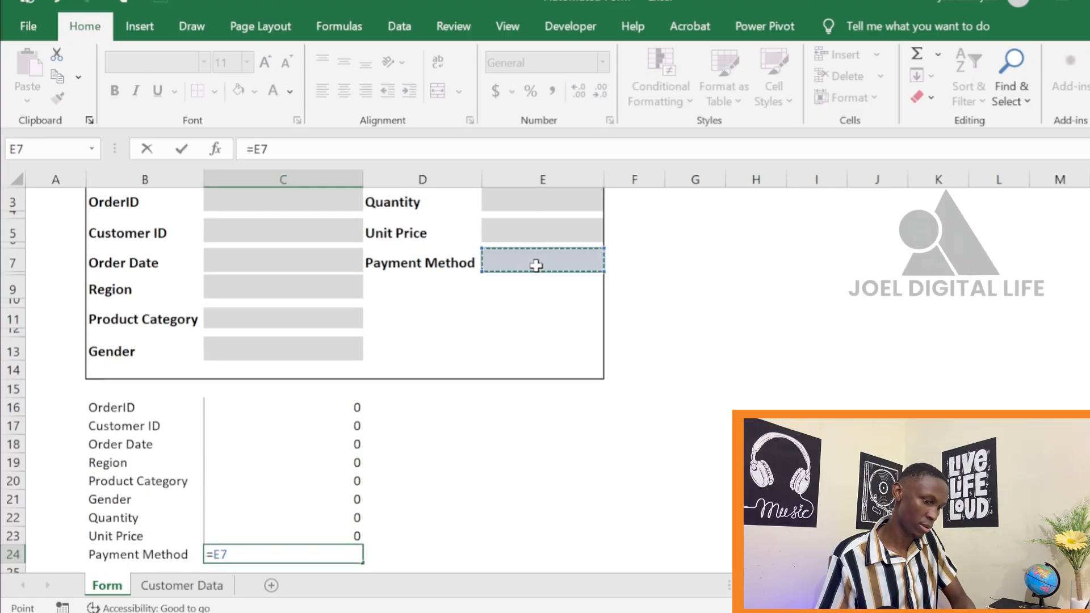
key("Return")
scroll(477, 459, "up", 1)
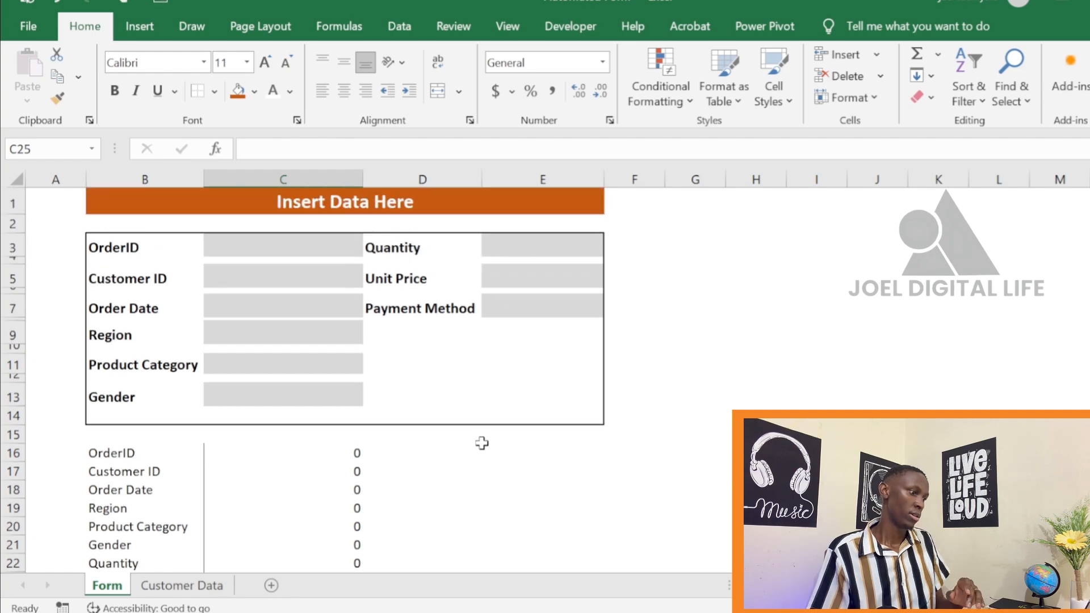
left_click(448, 494)
scroll(463, 495, "down", 3)
scroll(460, 434, "up", 3)
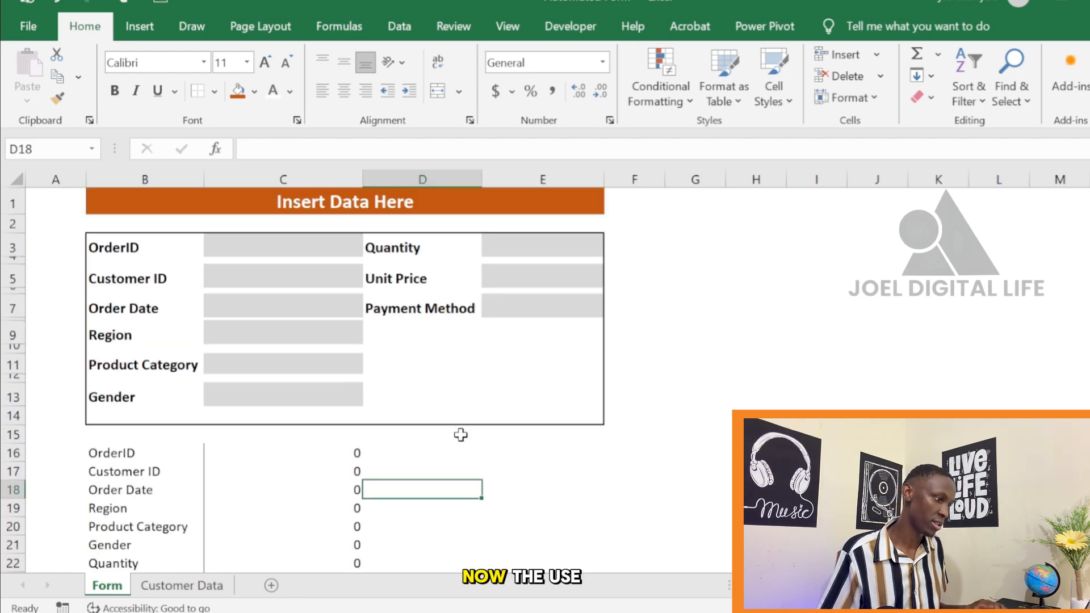
Test the form link by entering a sample order ID in C3, and clear the entry again
left_click(296, 249)
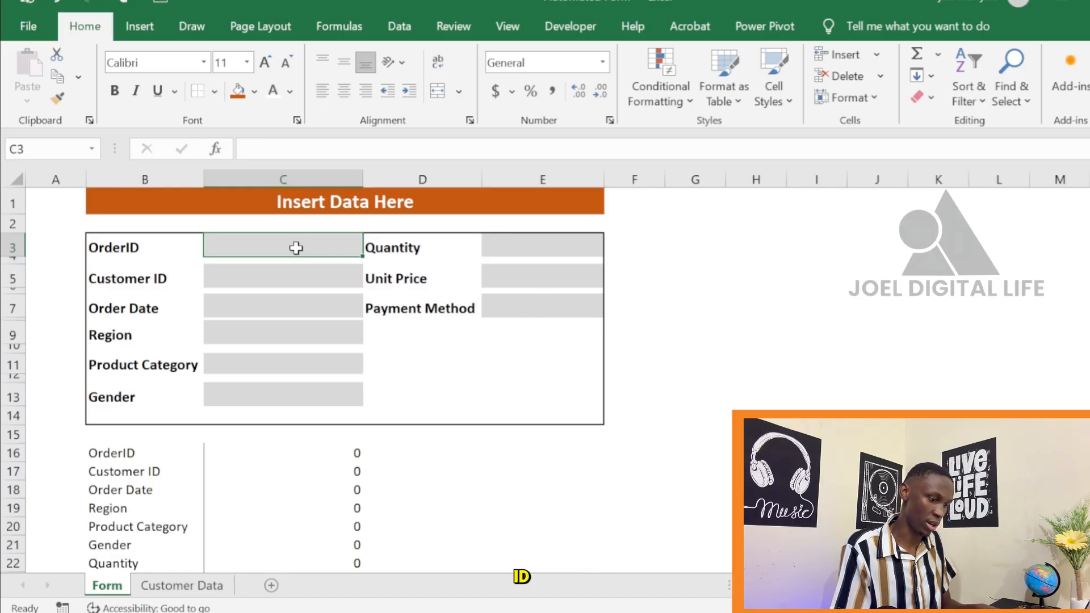
type("1018")
key("Return")
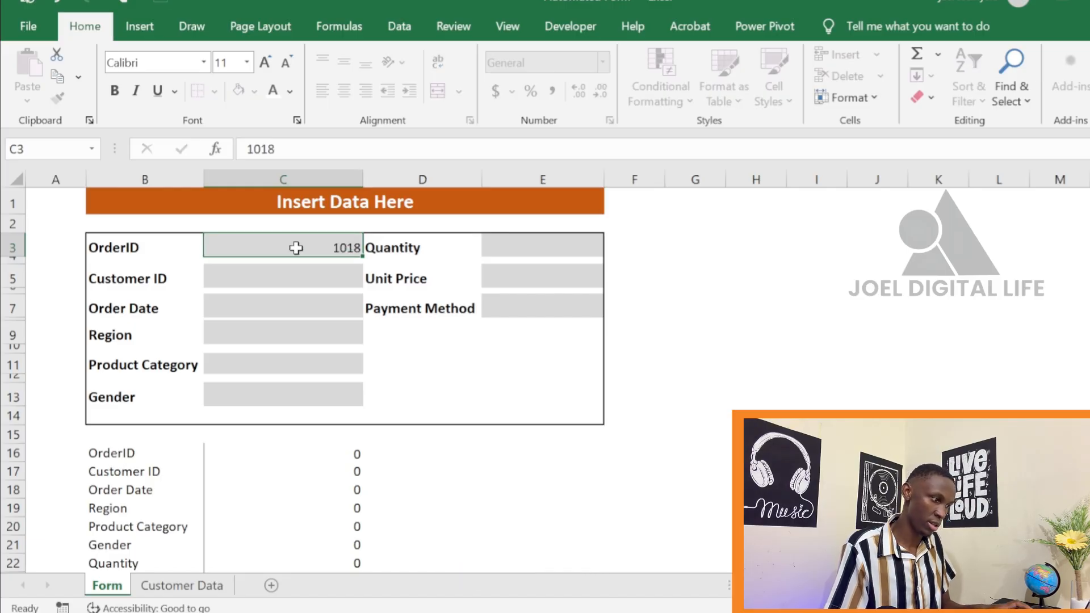
left_click(346, 248)
key("Delete")
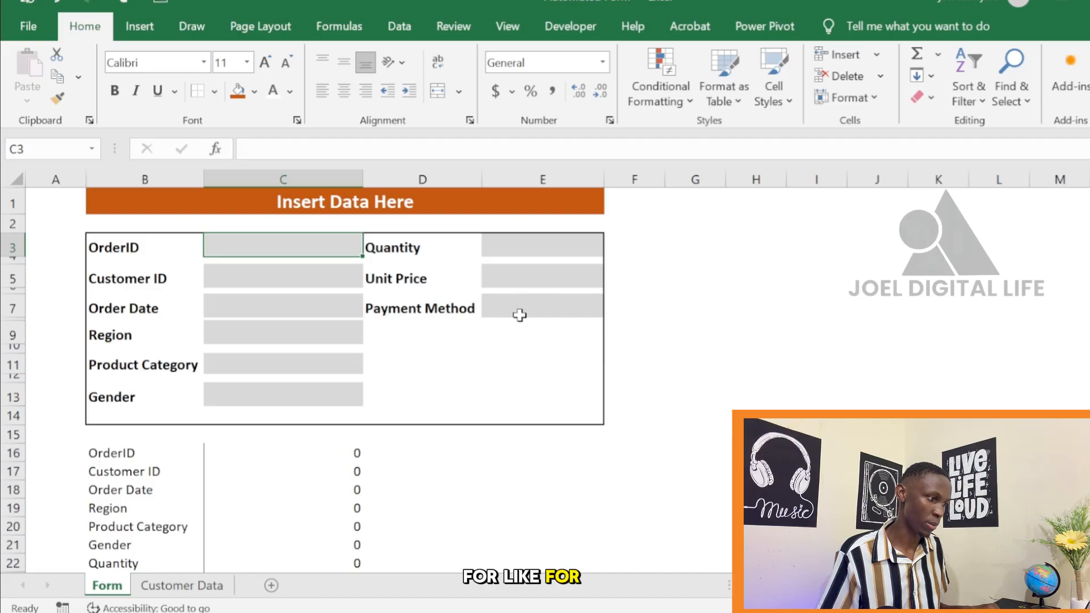
Add a data validation list with the source Cash,Card to the Payment Method entry cell E7 and check its drop-down
left_click(539, 306)
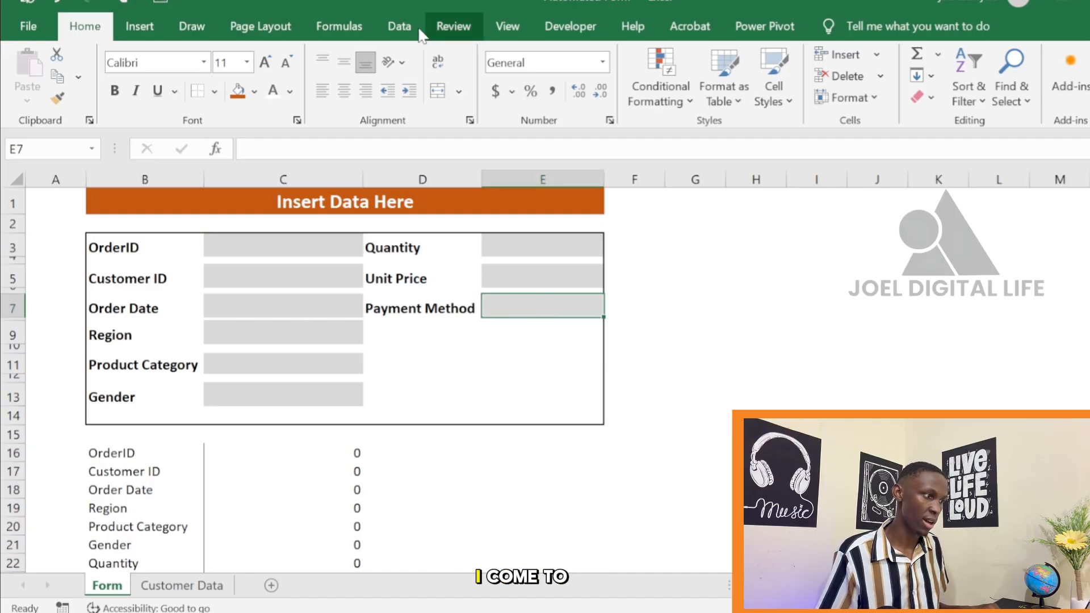
left_click(391, 21)
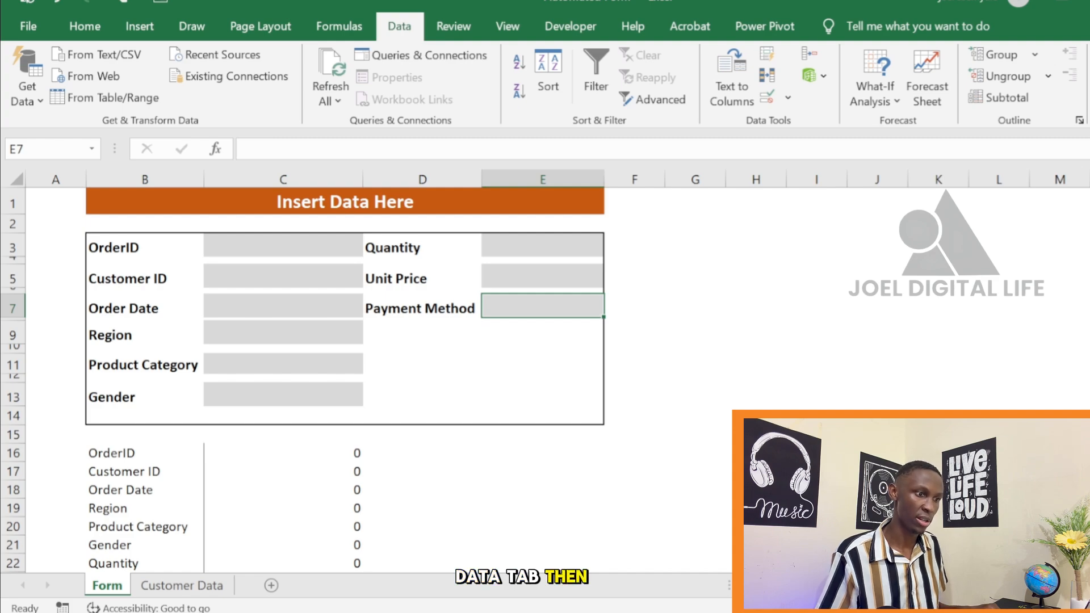
left_click(767, 97)
left_click(722, 308)
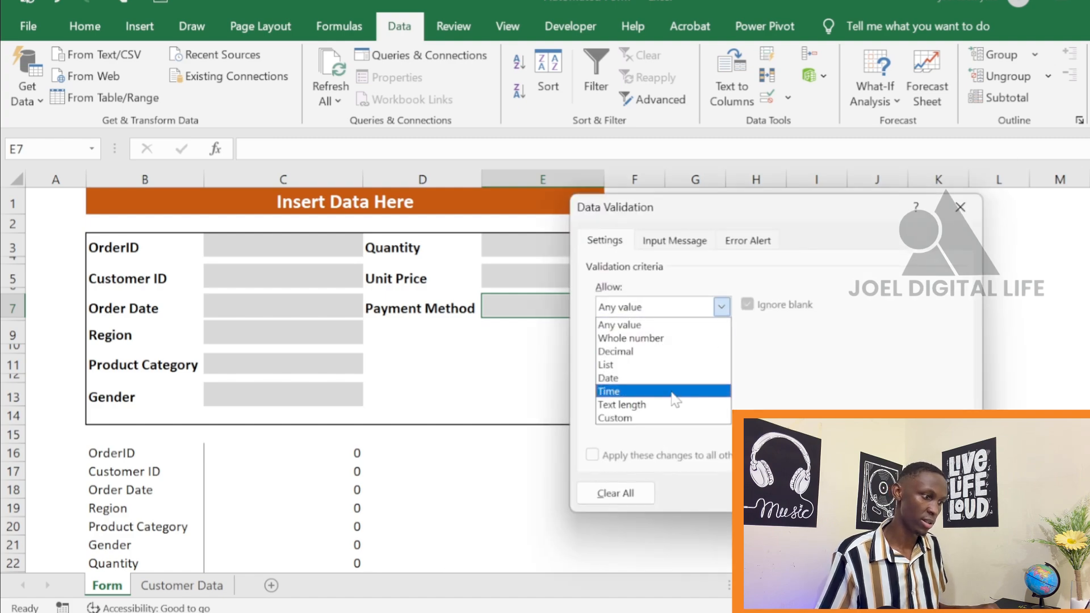
left_click(661, 362)
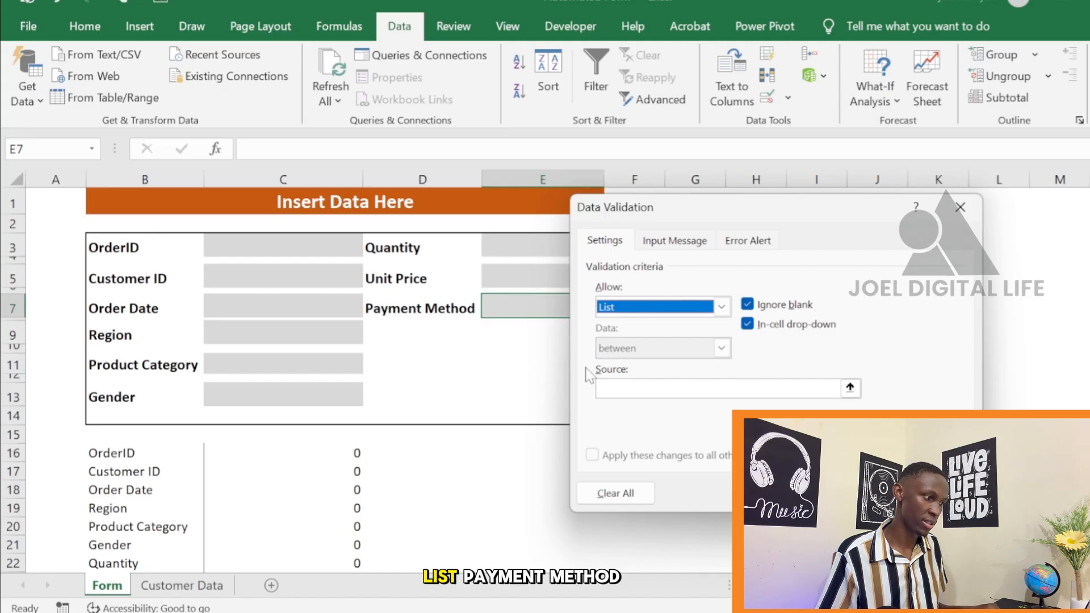
left_click(662, 388)
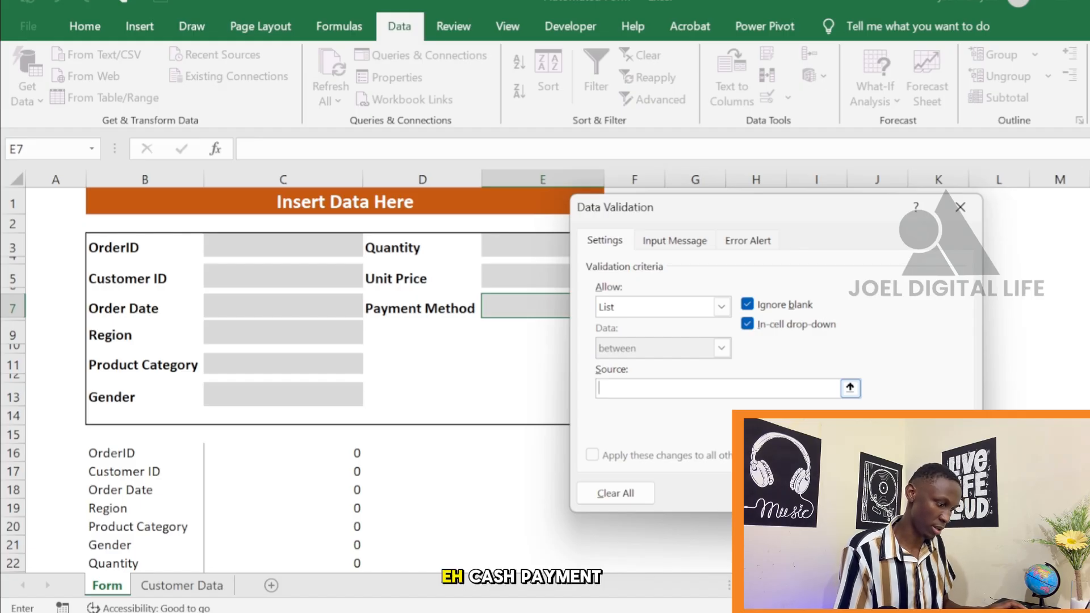
type("Cash,Car")
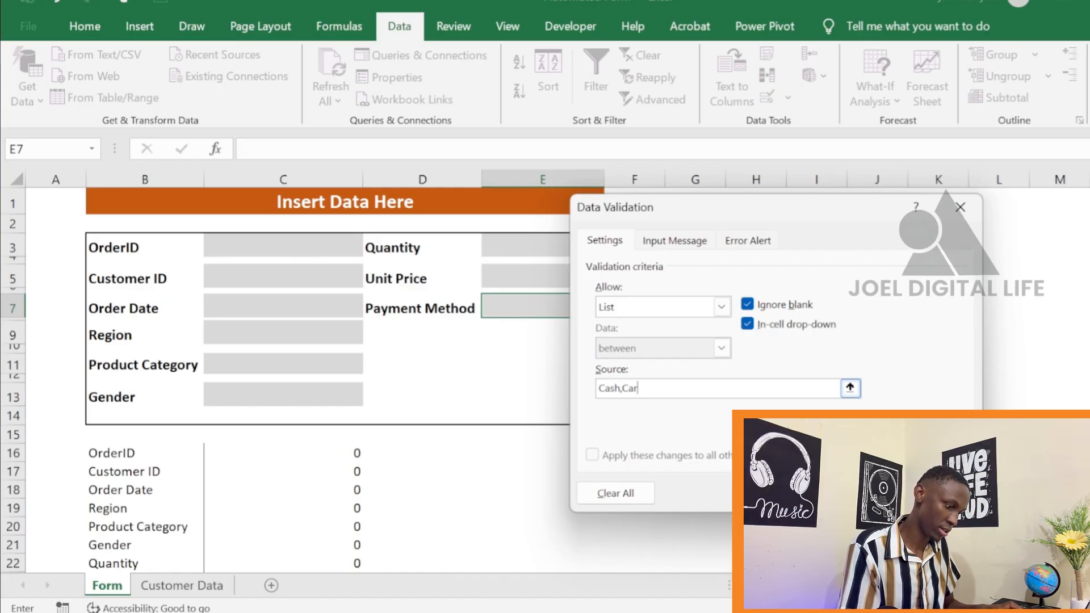
type("d")
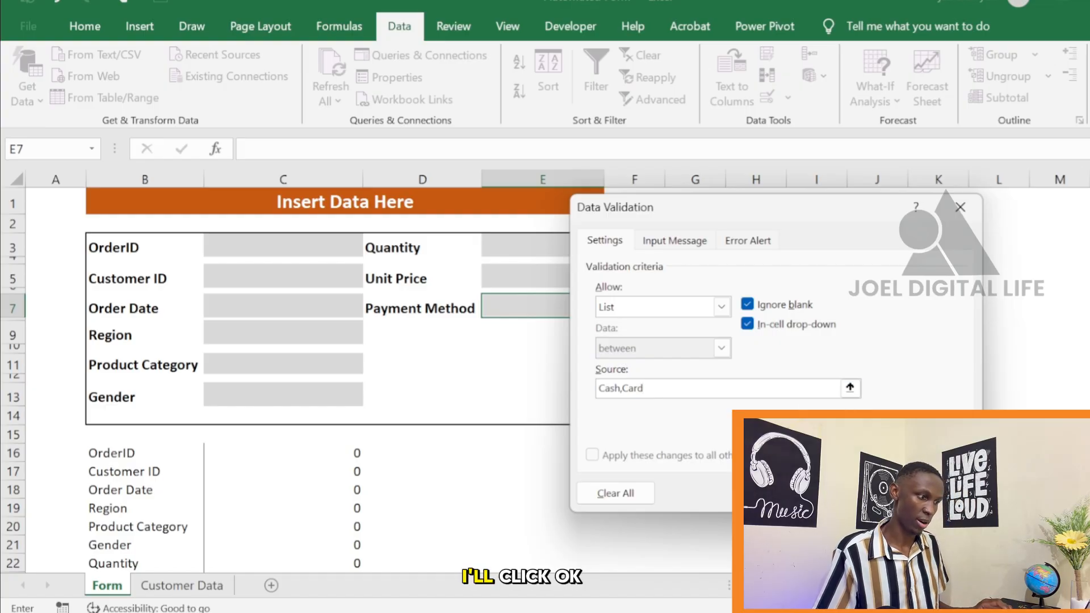
left_click(868, 493)
left_click(611, 310)
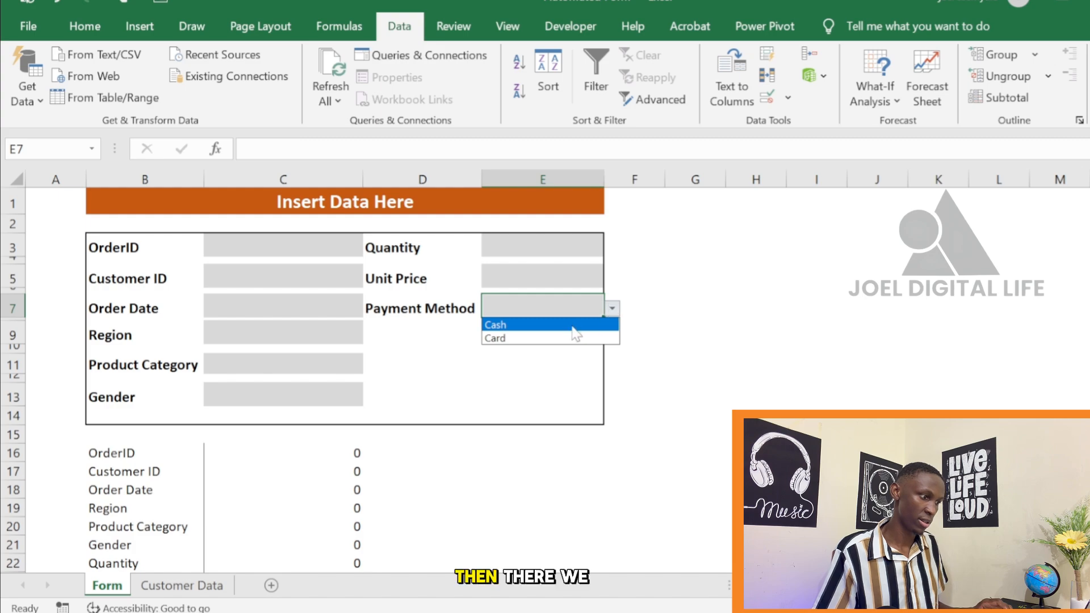
left_click(684, 306)
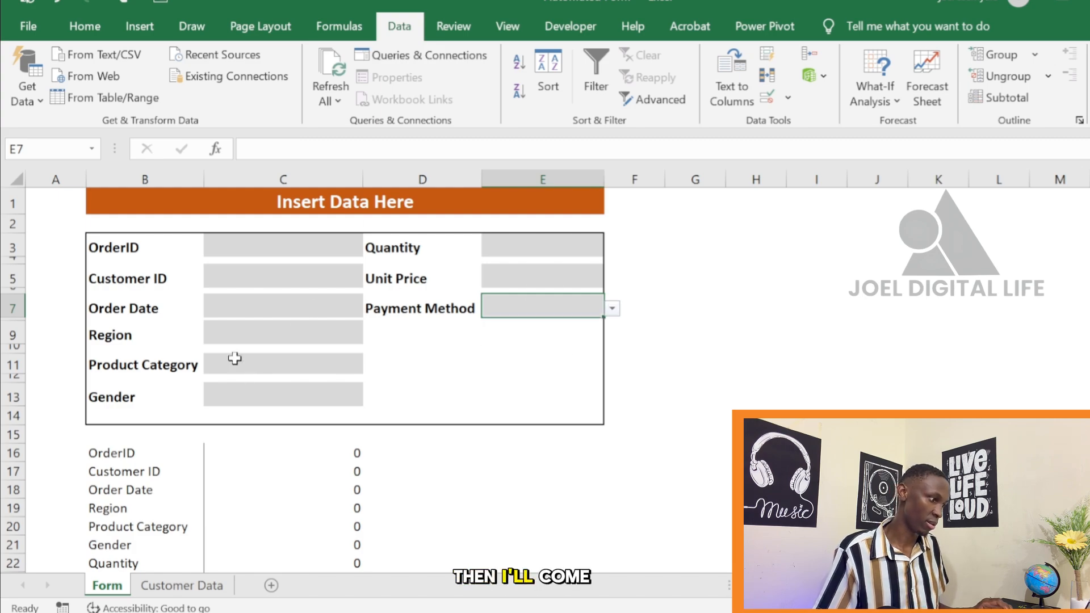
Add a data validation list with the source Mala,Female to the Gender entry cell C13 and check its drop-down
left_click(247, 396)
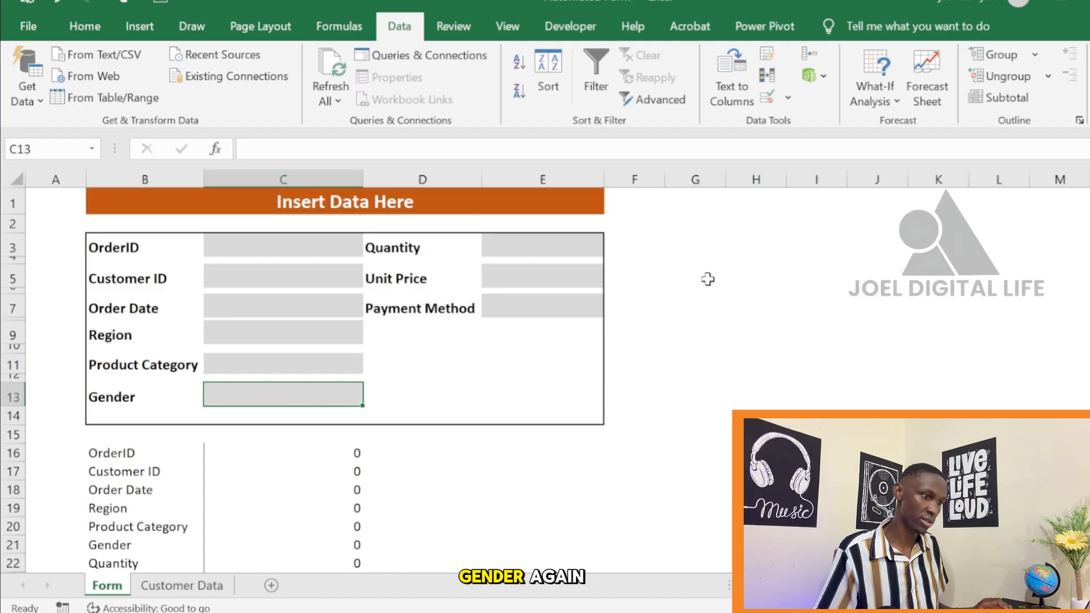
left_click(767, 97)
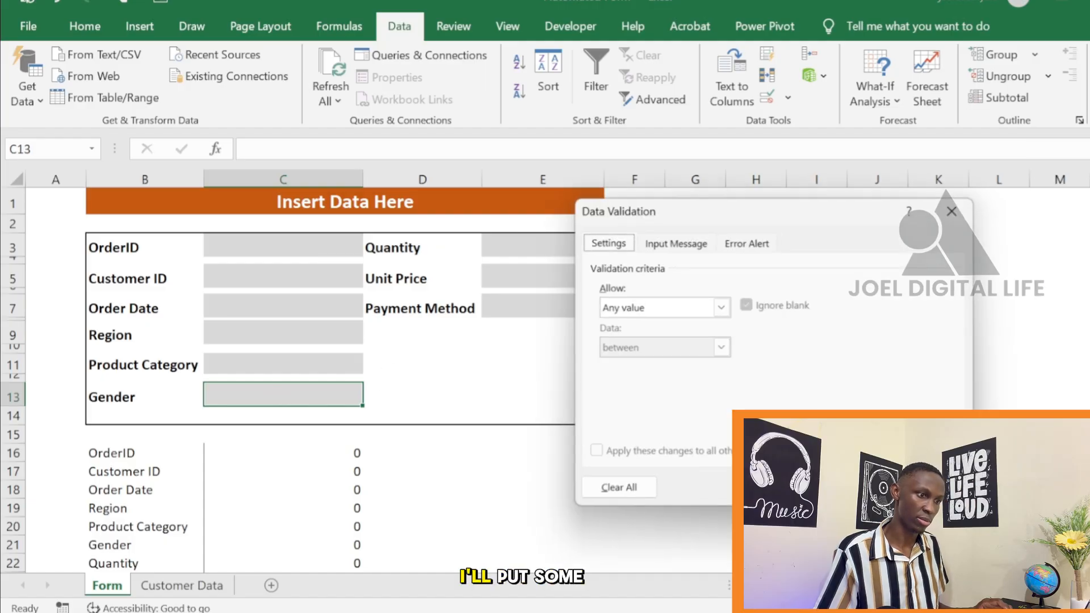
left_click(721, 307)
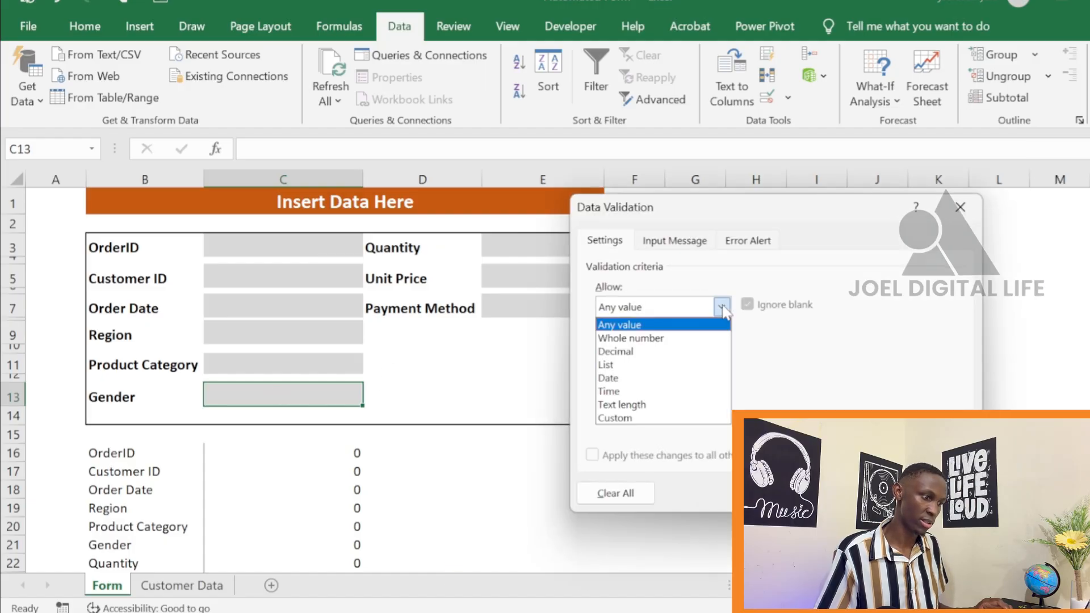
left_click(648, 365)
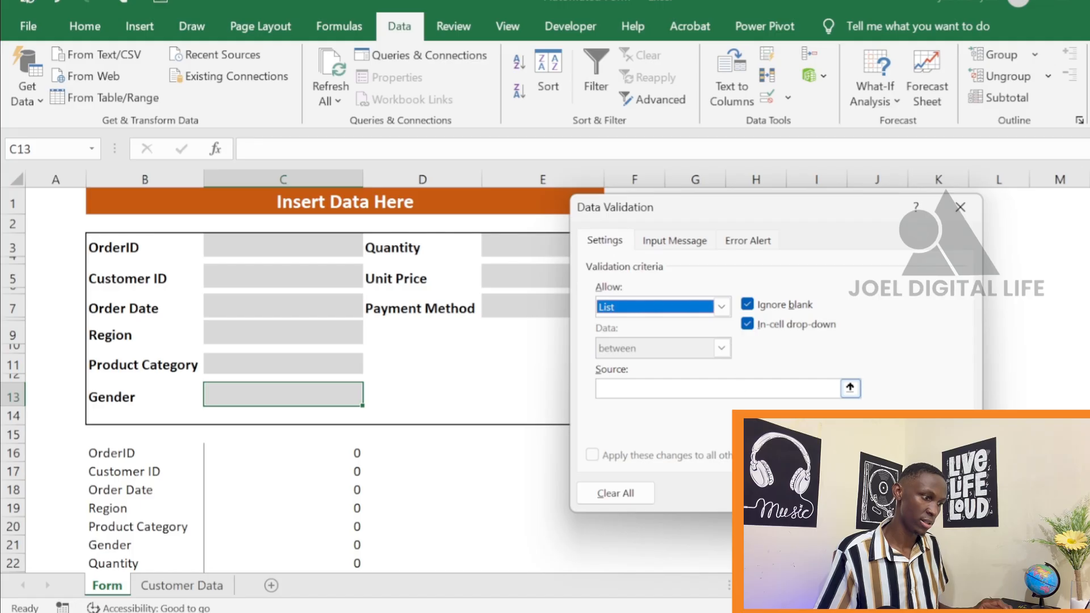
left_click(738, 388)
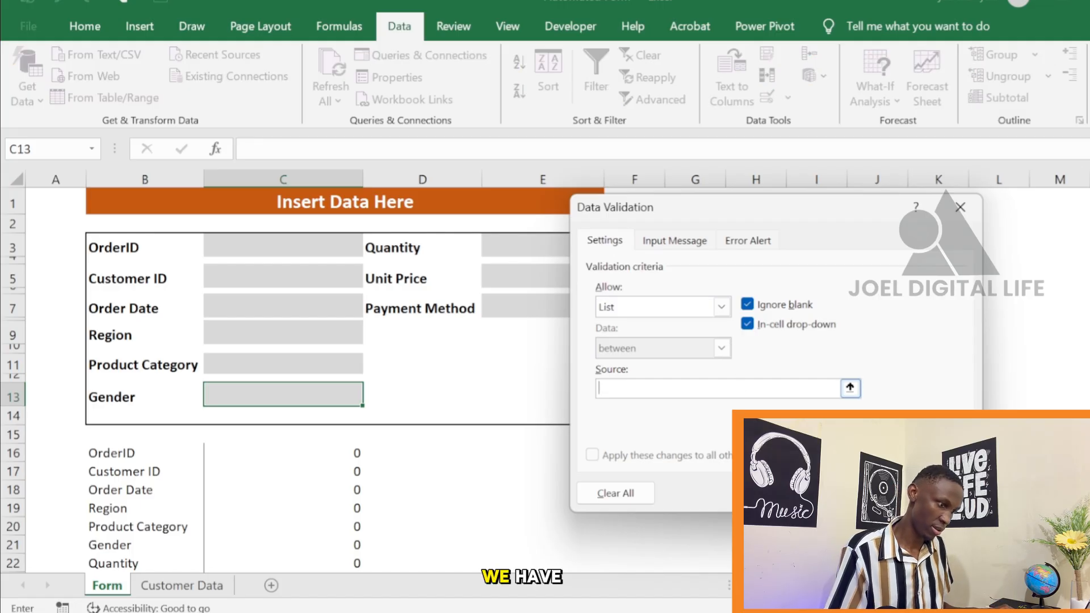
type("Mala")
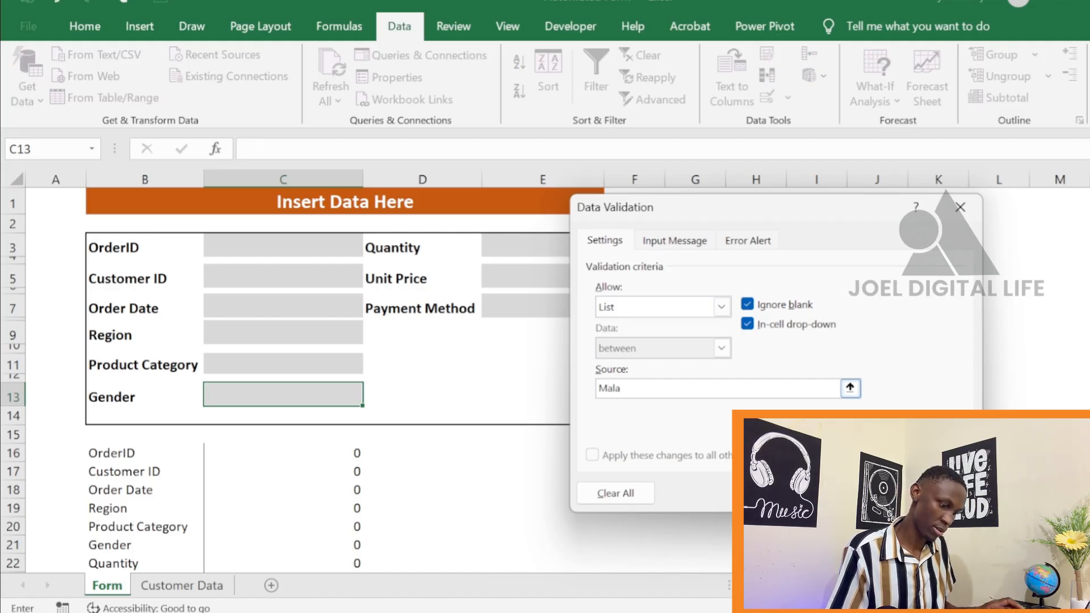
type(",")
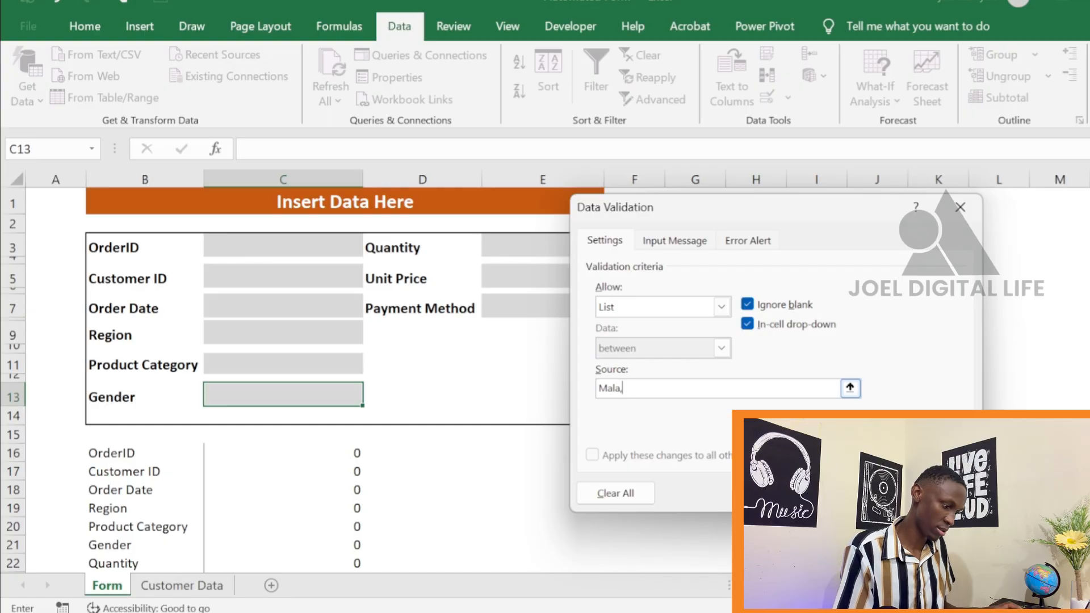
type("Fem")
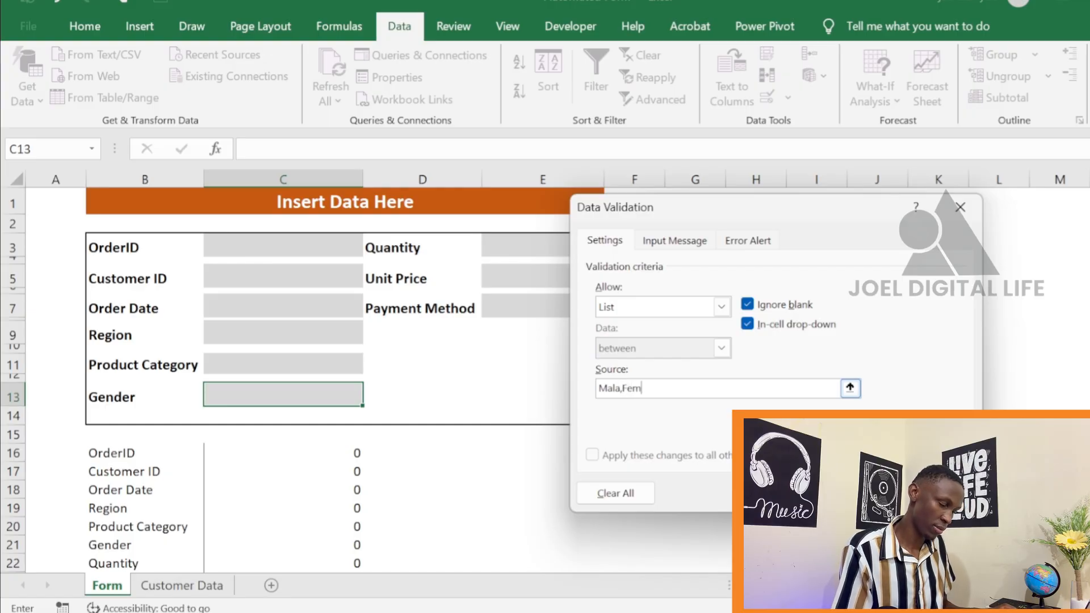
type("ale")
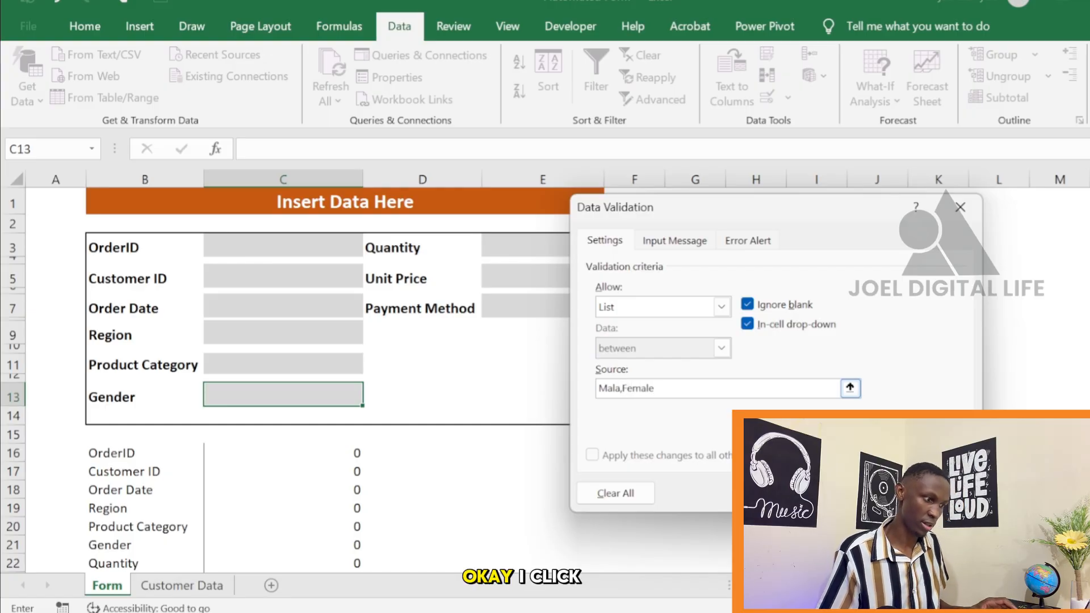
left_click(853, 493)
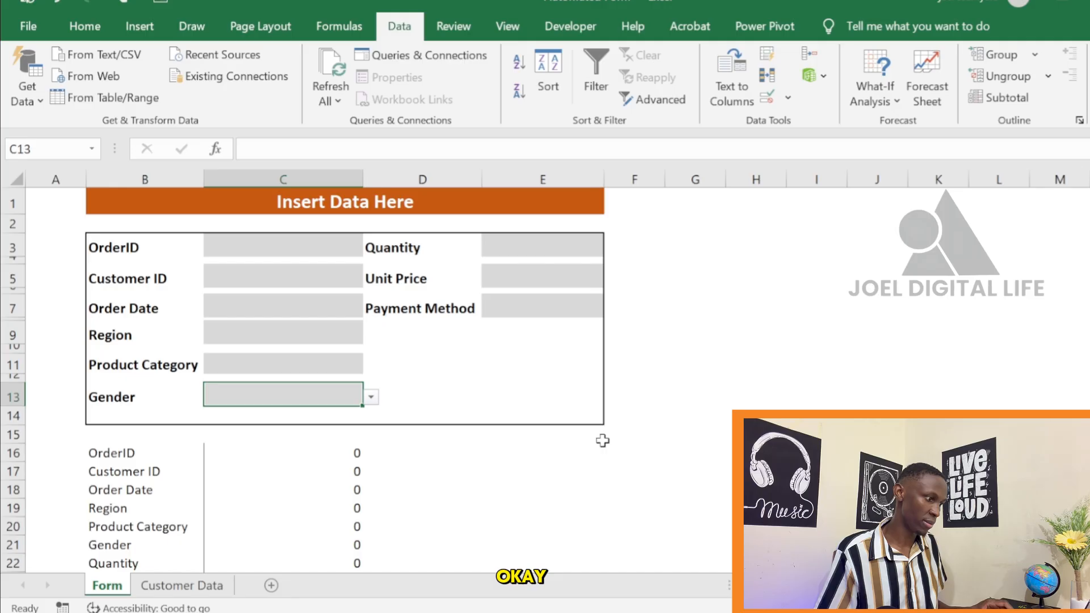
left_click(370, 397)
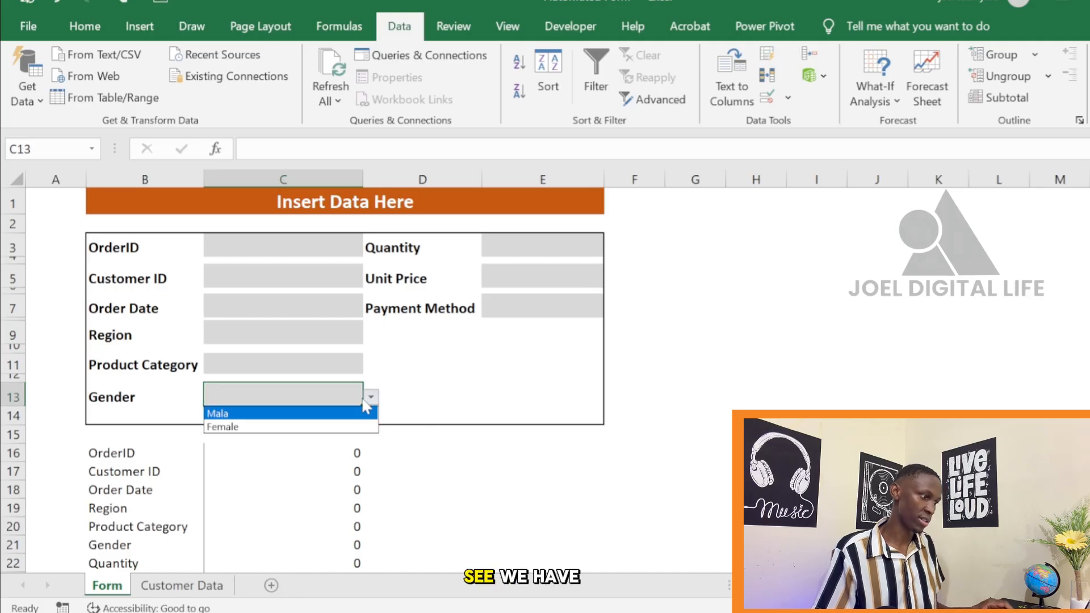
left_click(418, 382)
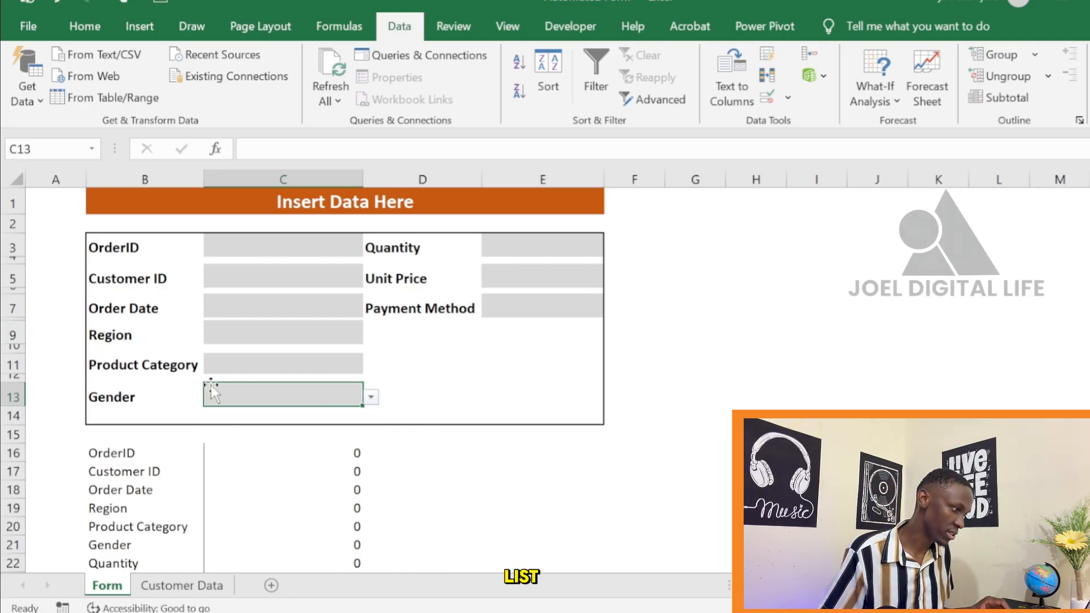
Add a data validation list with the source North,East,West,South to the Region entry cell C9
left_click(267, 335)
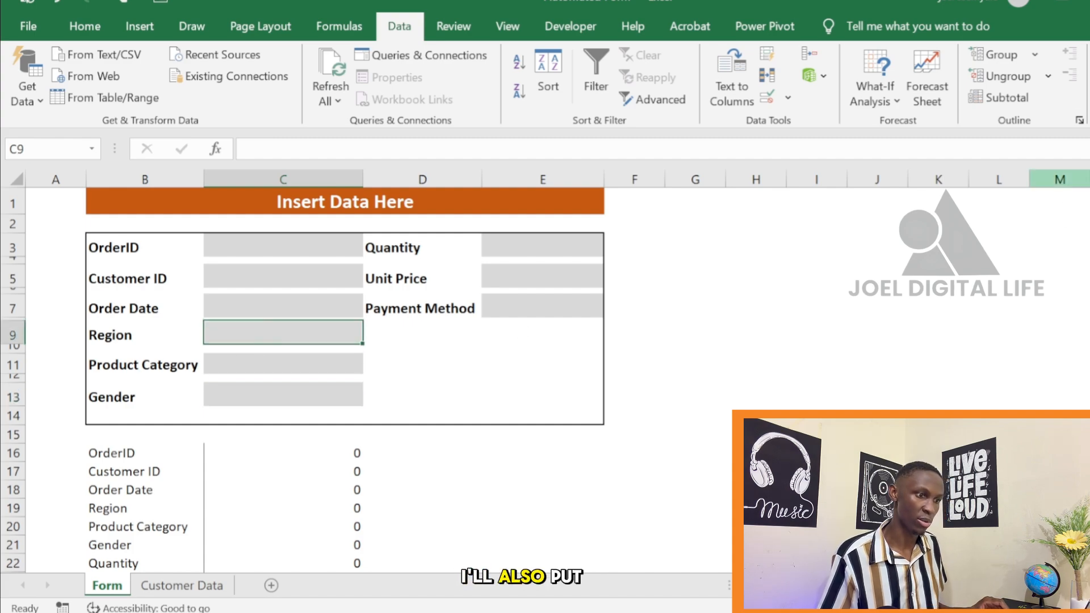
key("alt+a")
key("v")
key("v")
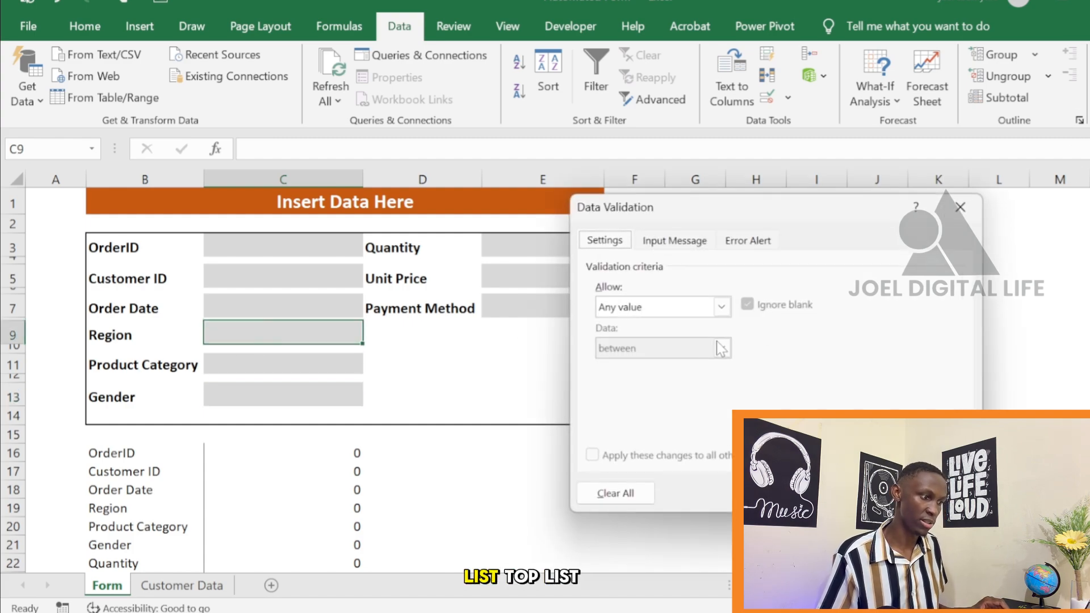
left_click(722, 307)
left_click(646, 366)
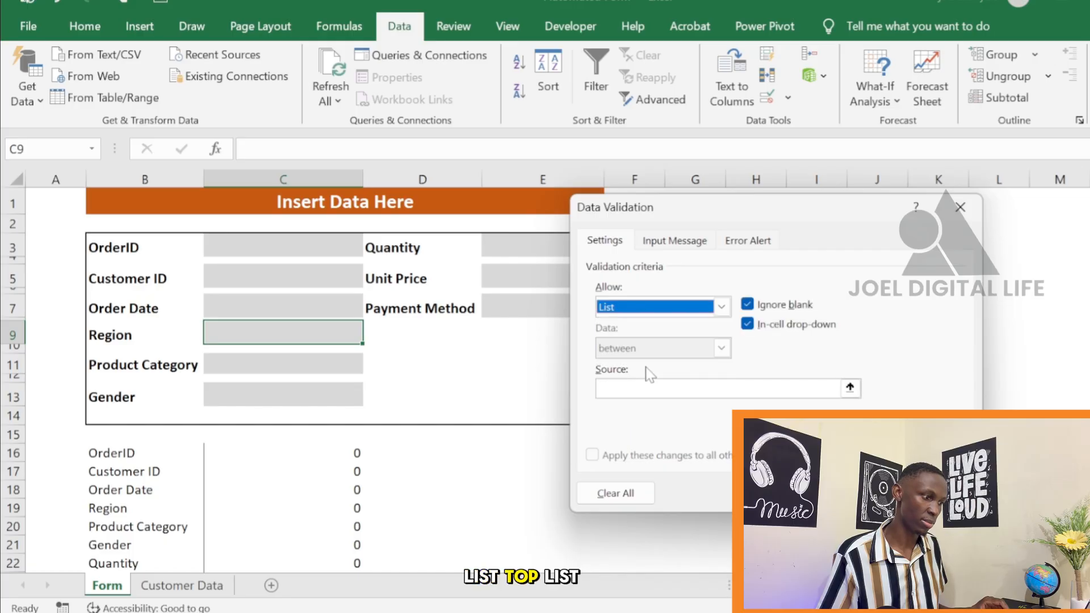
left_click(728, 386)
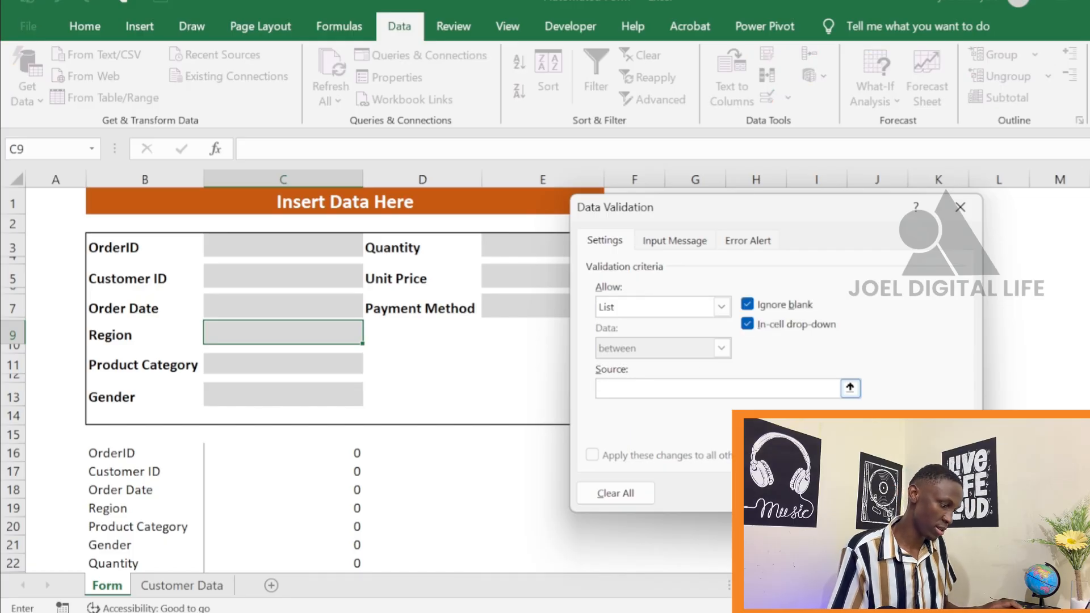
type("Nor")
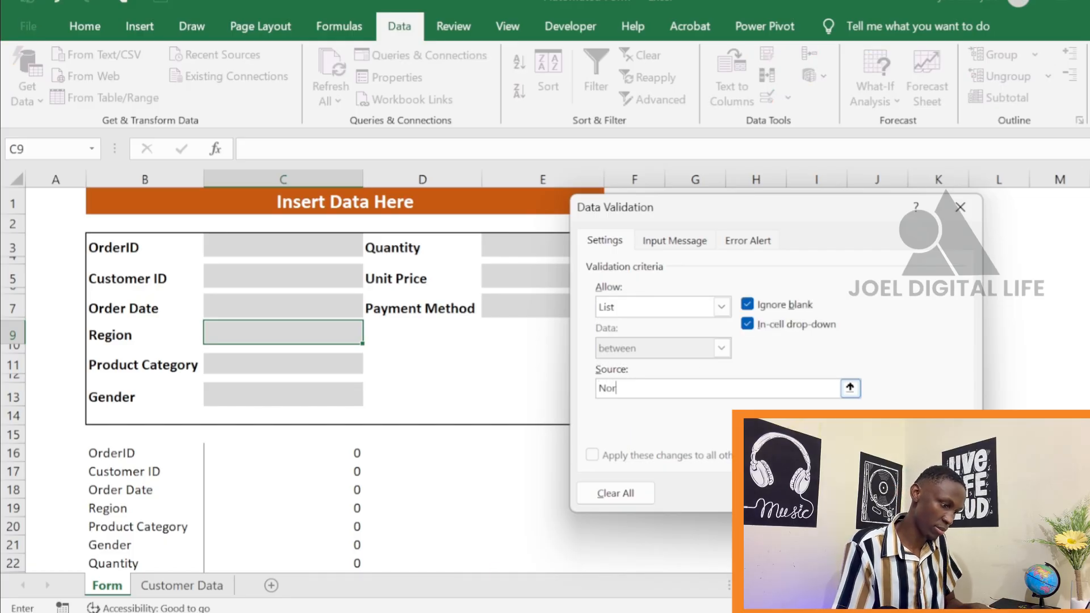
type("th")
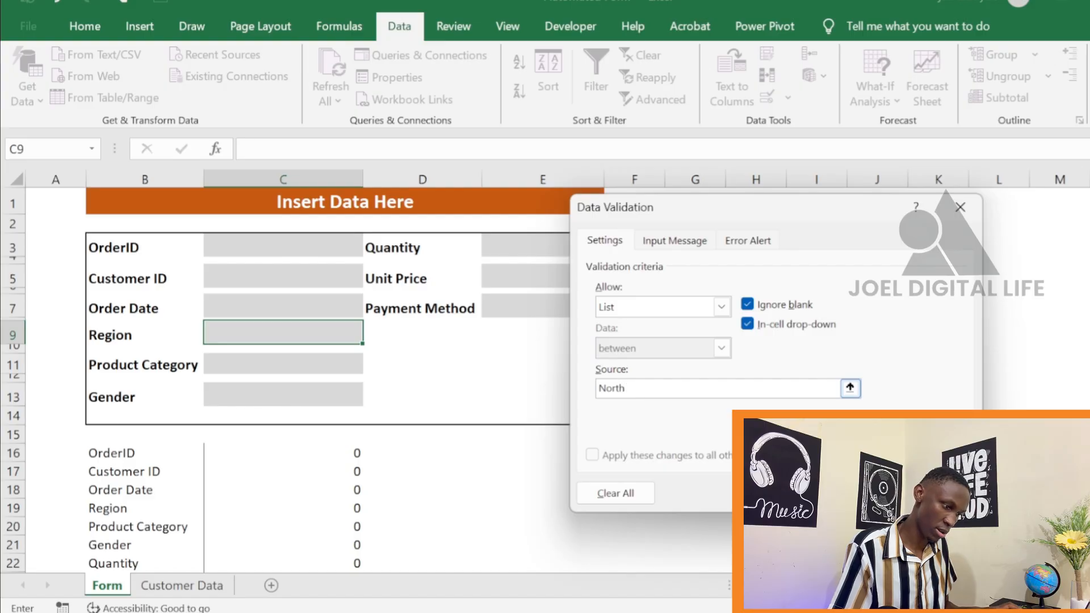
type(",Eas")
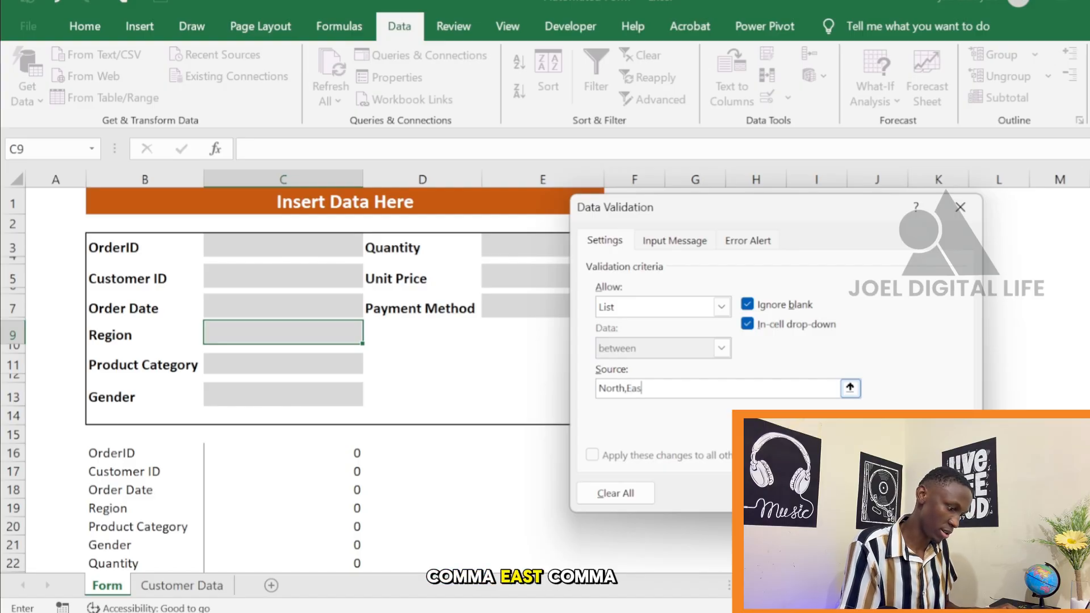
type("t,")
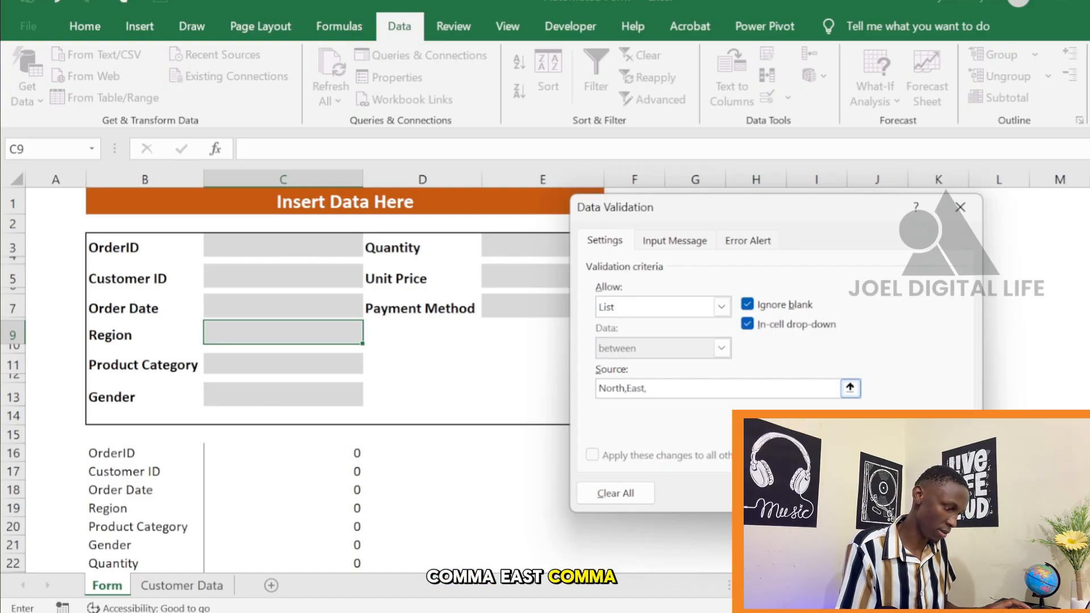
type("West")
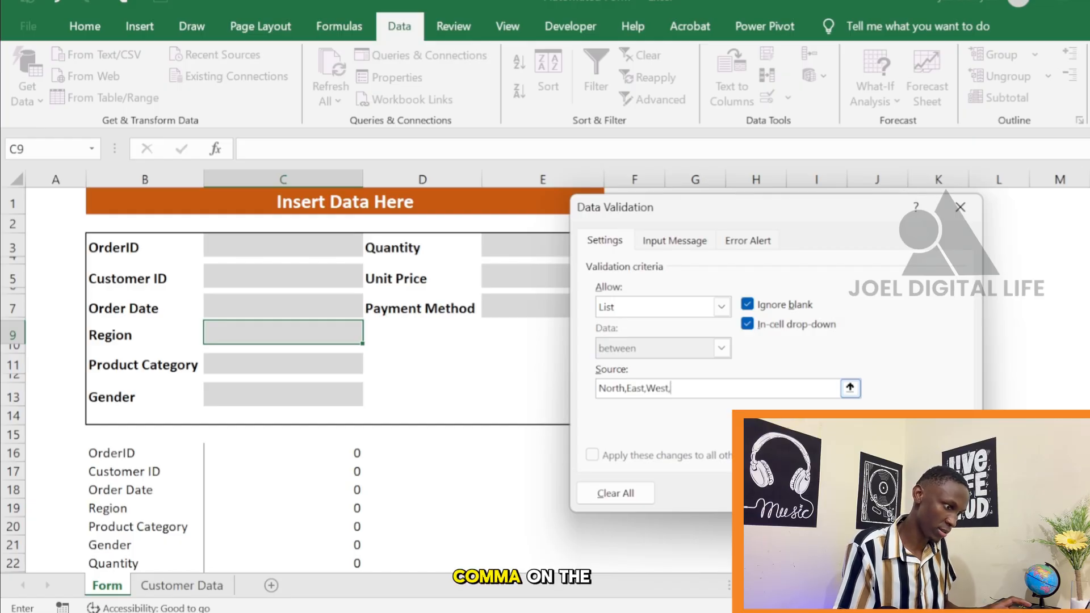
type(",S")
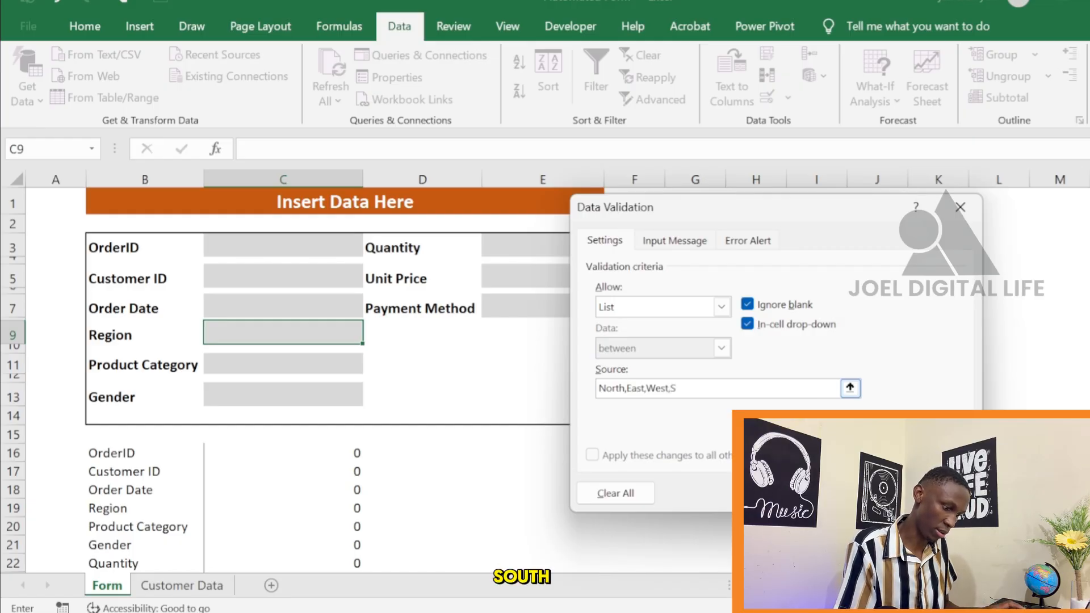
type("outh")
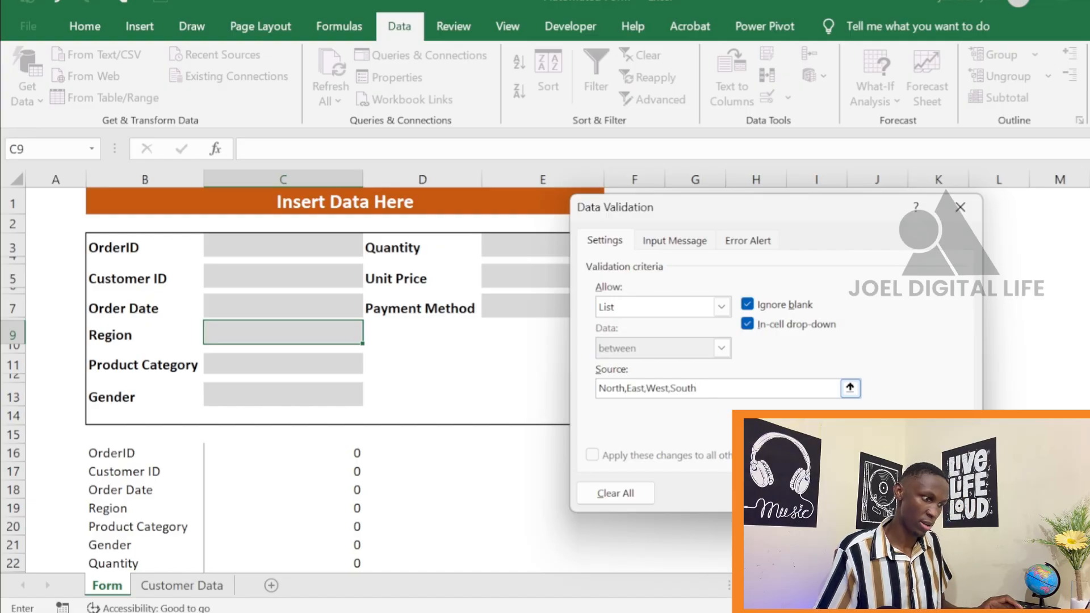
left_click(852, 493)
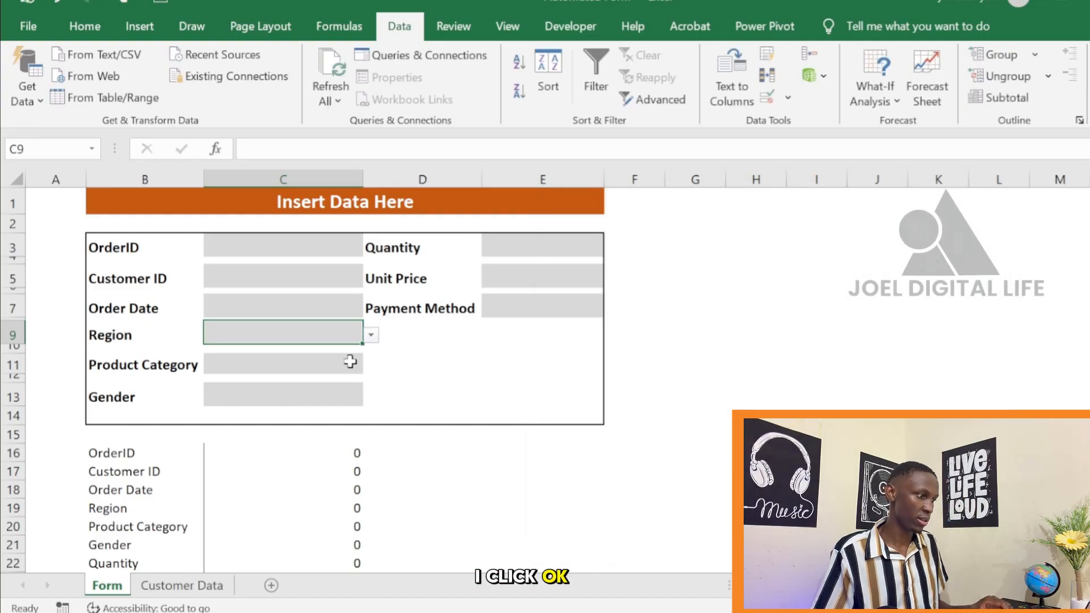
Check the options in the Region cell's drop-down without choosing one
left_click(371, 334)
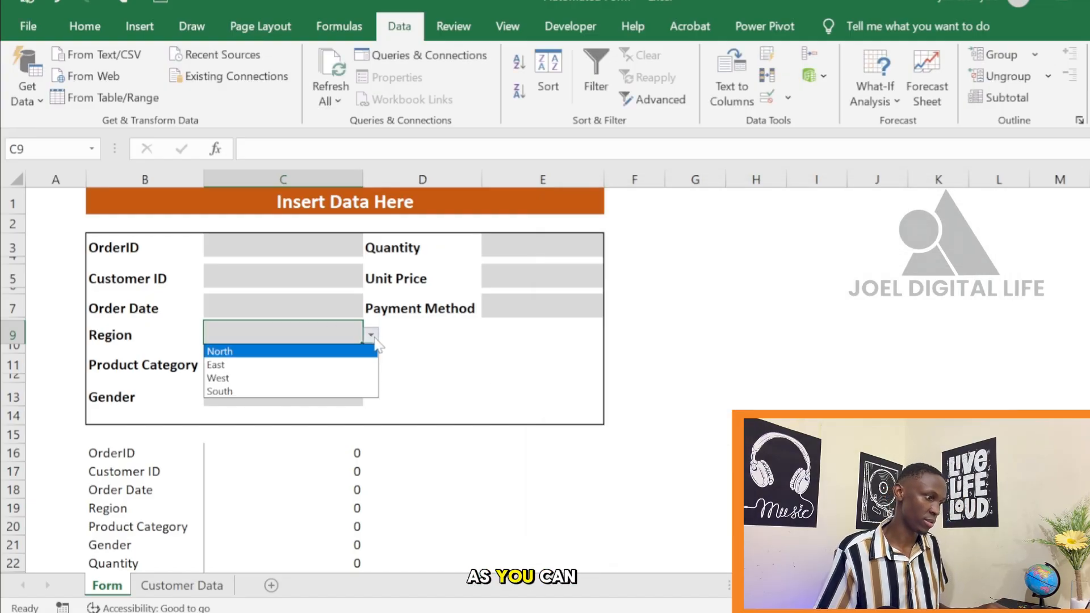
left_click(421, 370)
left_click(399, 376)
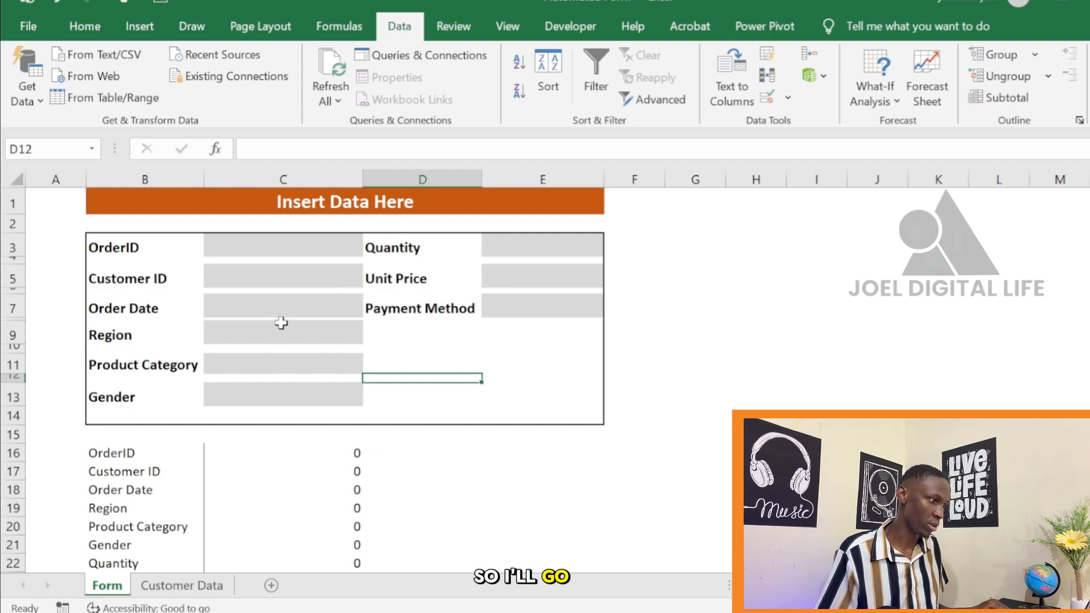
Add a data validation list with the source Home,Food,Clothes to the Product Category entry cell C11
scroll(284, 340, "down", 1)
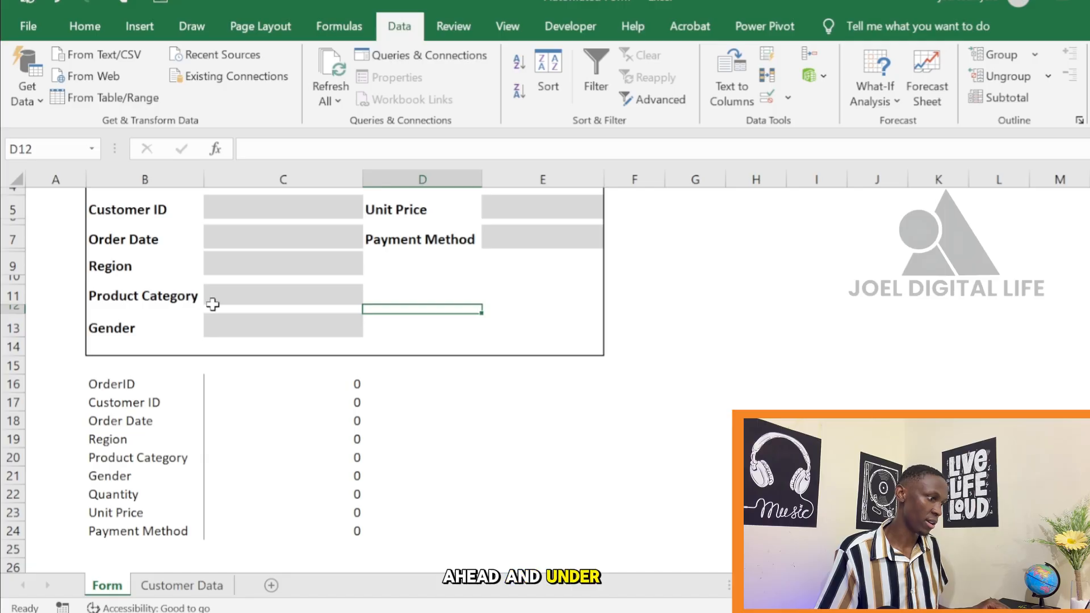
left_click(256, 295)
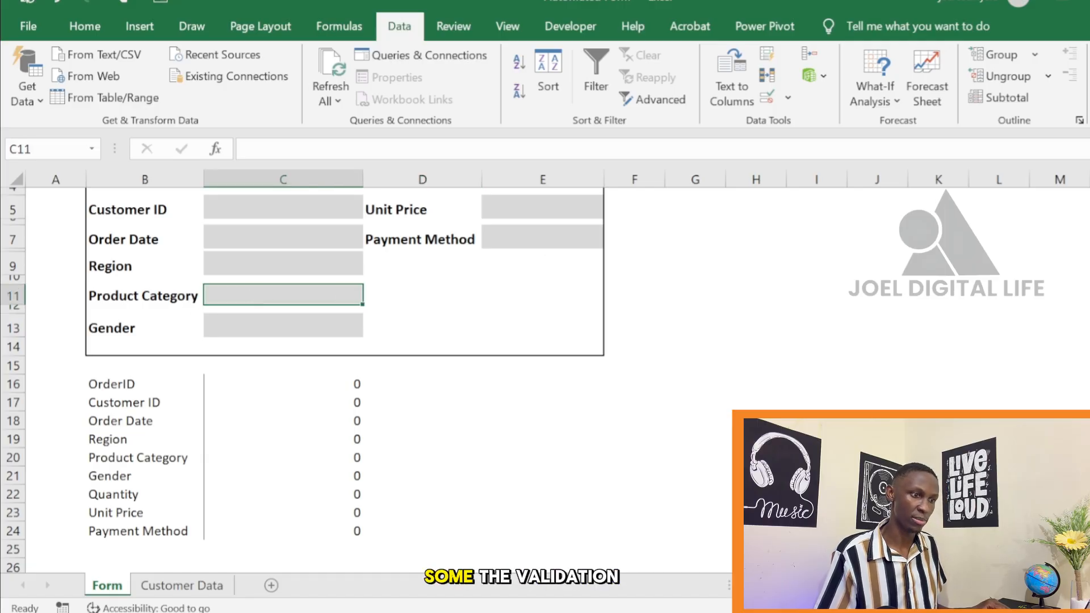
left_click(1087, 90)
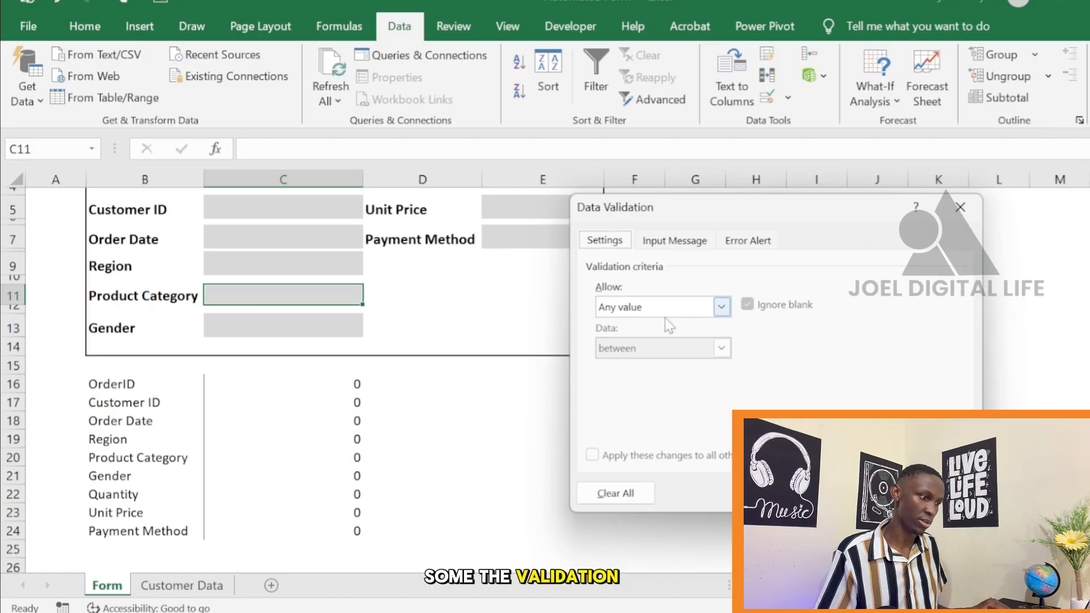
left_click(722, 307)
left_click(652, 361)
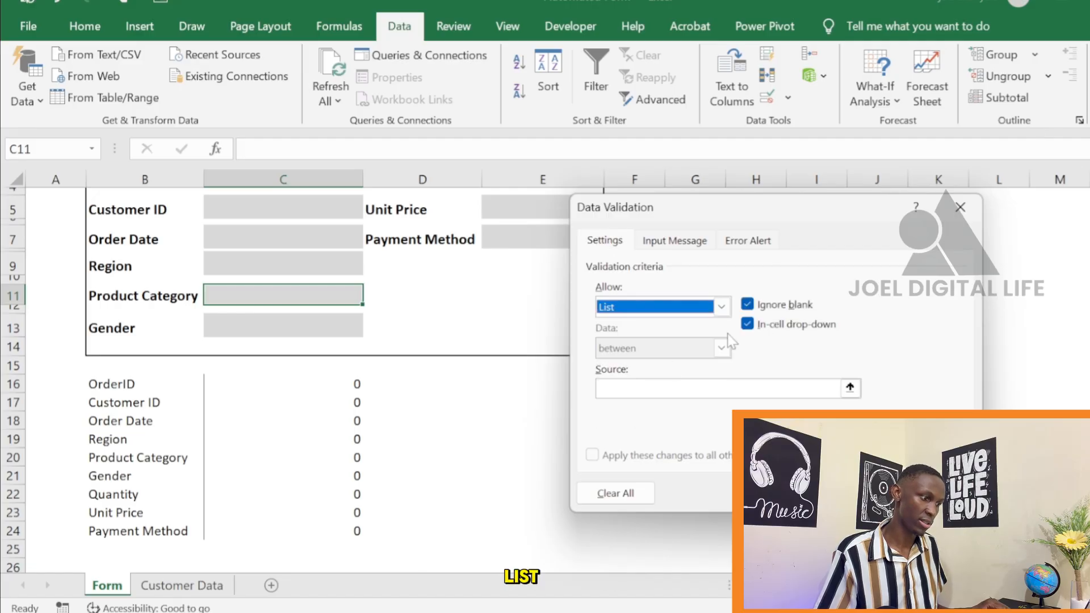
left_click(660, 381)
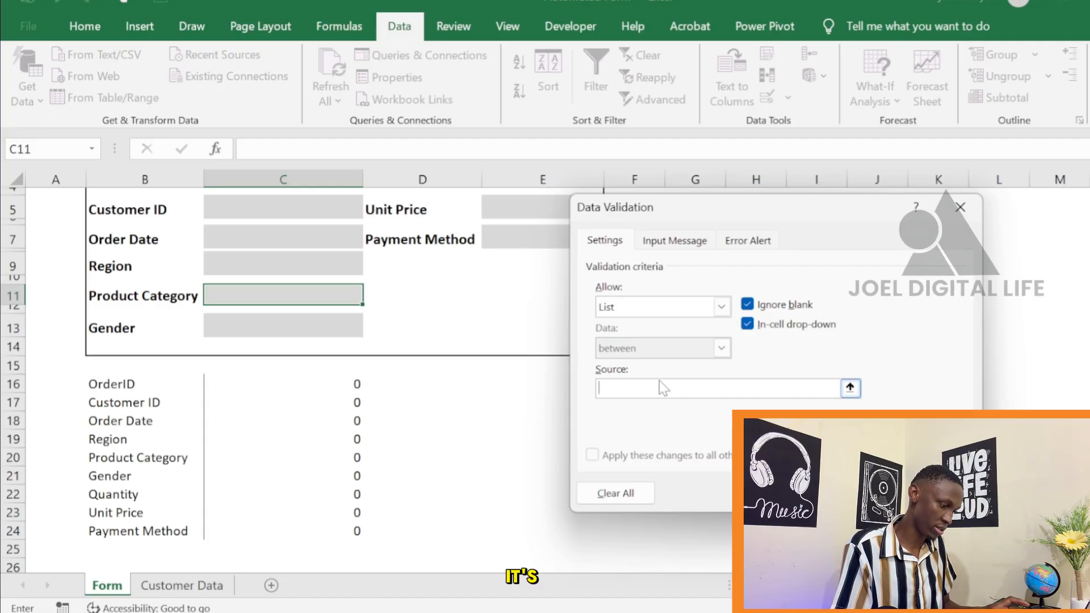
type("H")
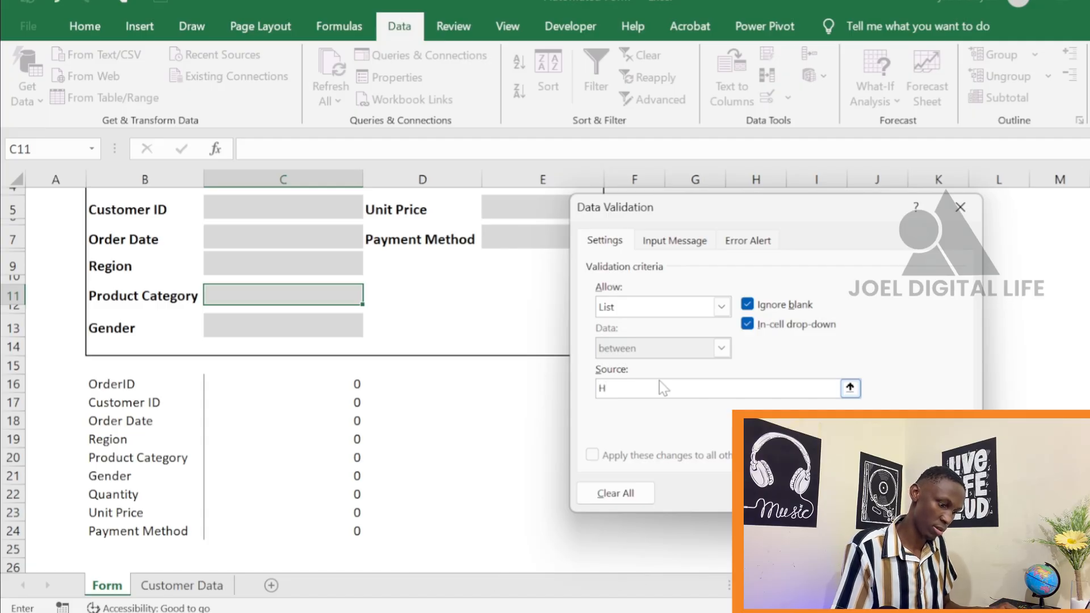
type("ome,")
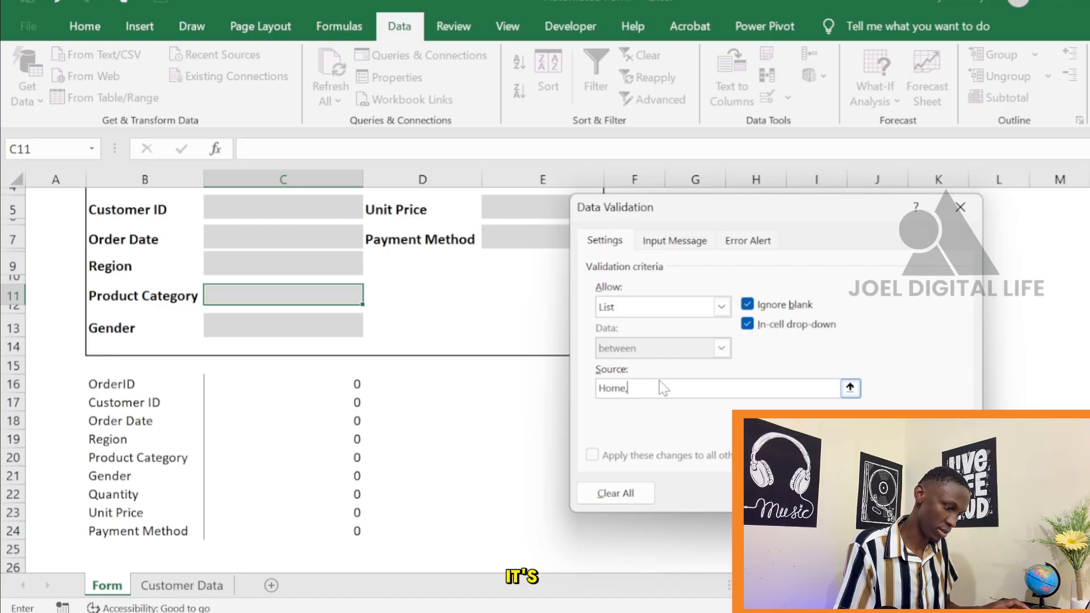
type("Food")
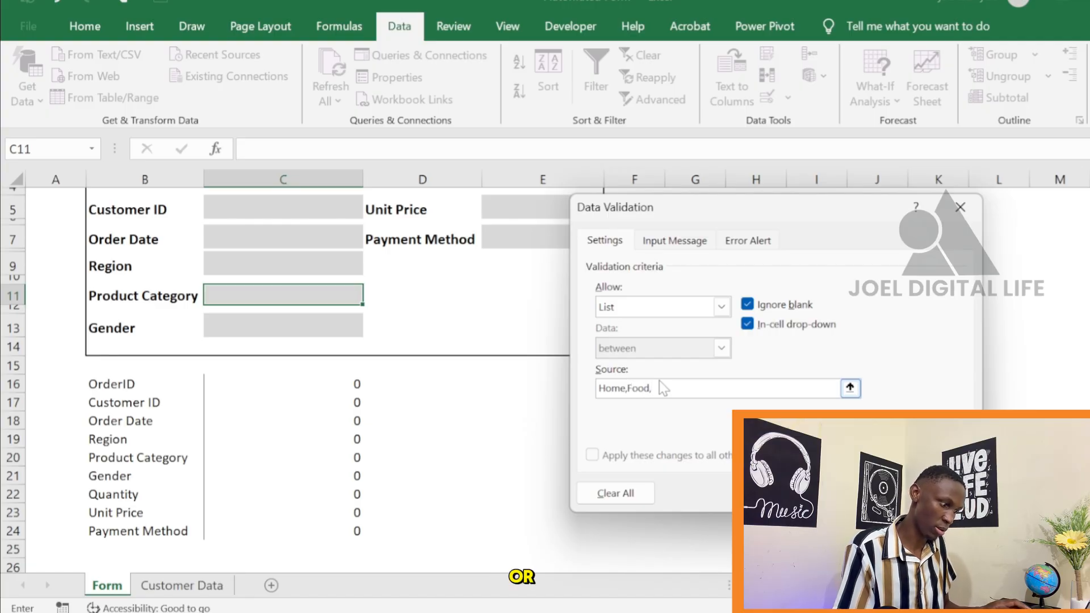
type(",C")
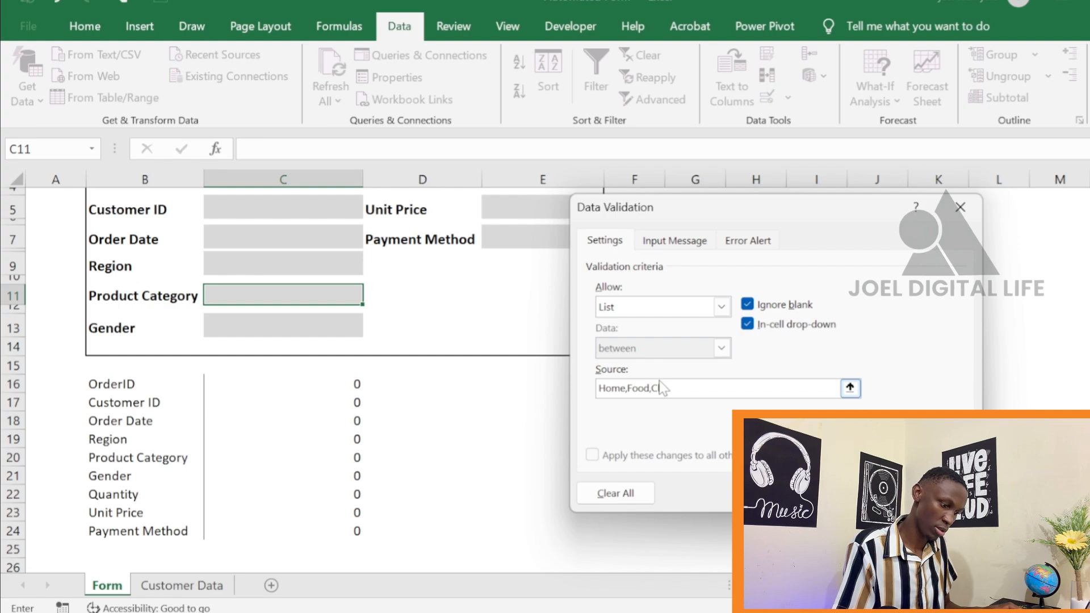
type("lothe")
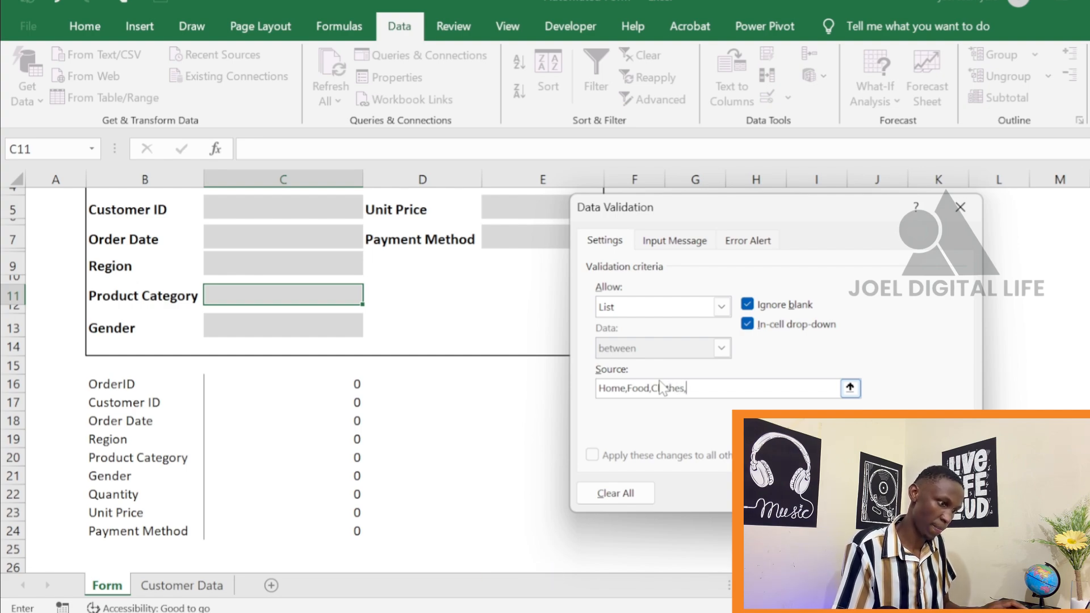
type("s,")
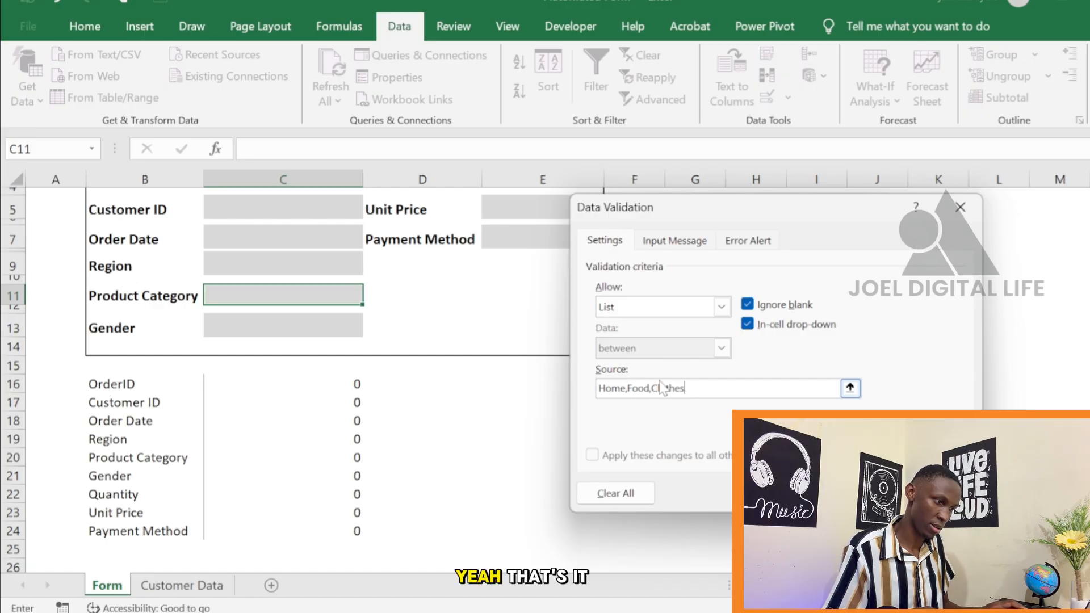
key("BackSpace")
key("Return")
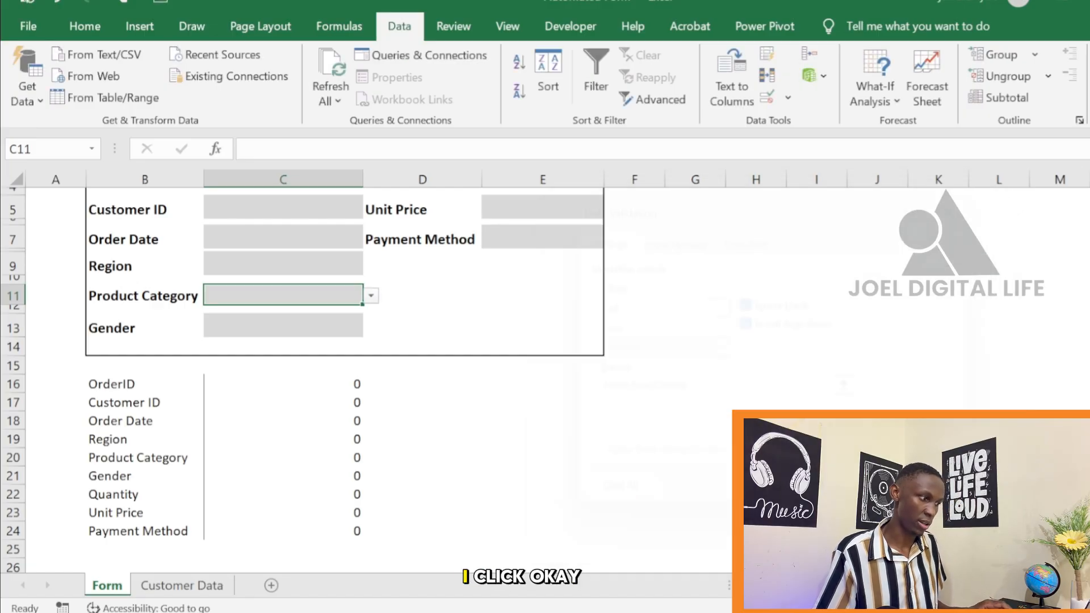
Check the options in the Product Category cell's drop-down without choosing one
left_click(370, 295)
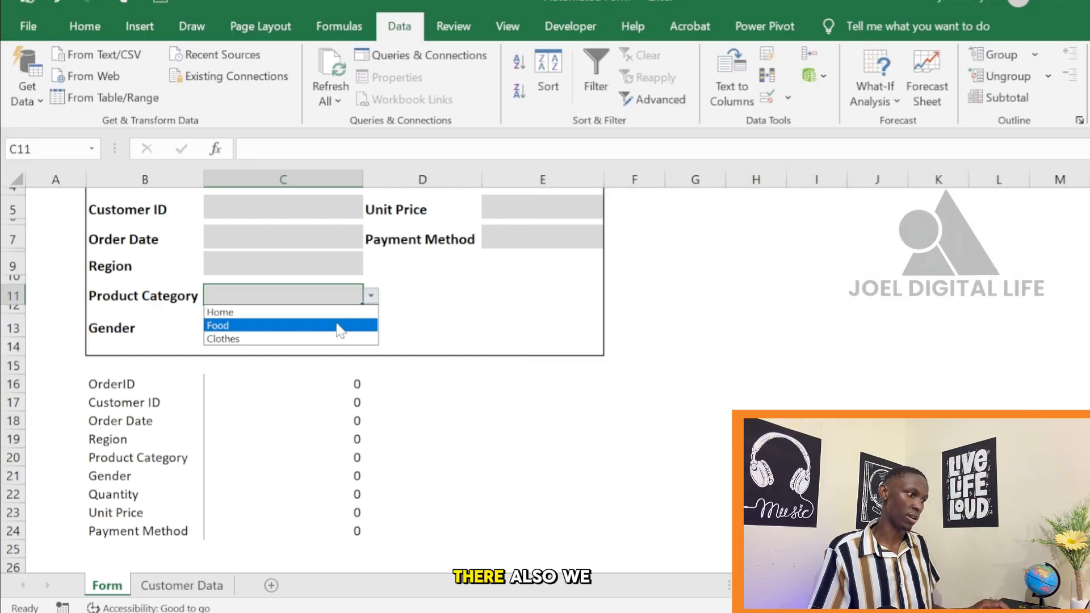
key("Escape")
left_click(475, 344)
left_click(664, 324)
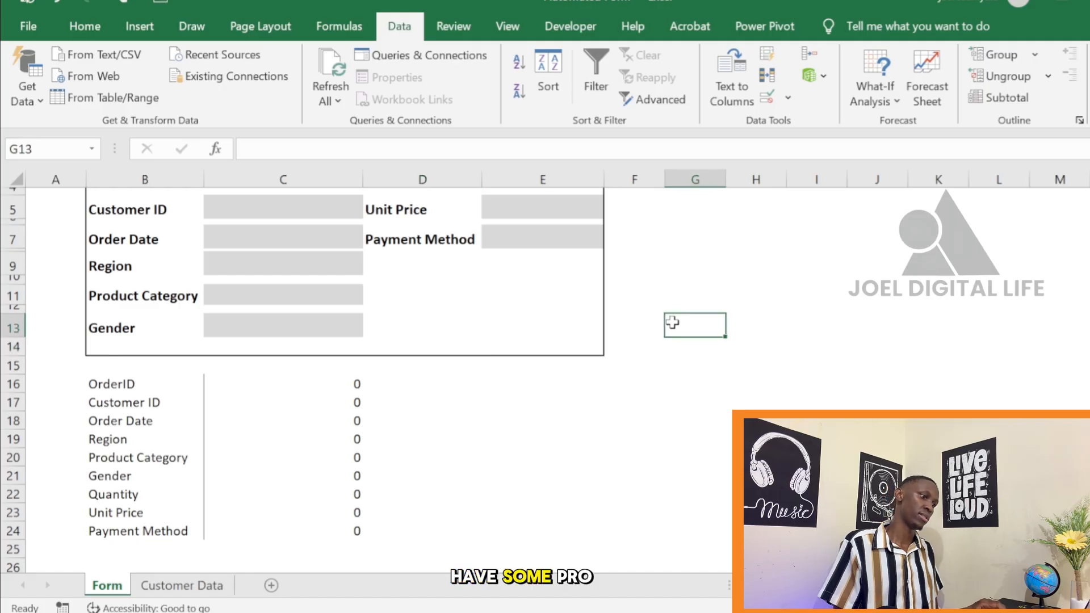
Fill in a sample order ID in C3 and a sample customer ID in C5 of the form
scroll(433, 369, "up", 1)
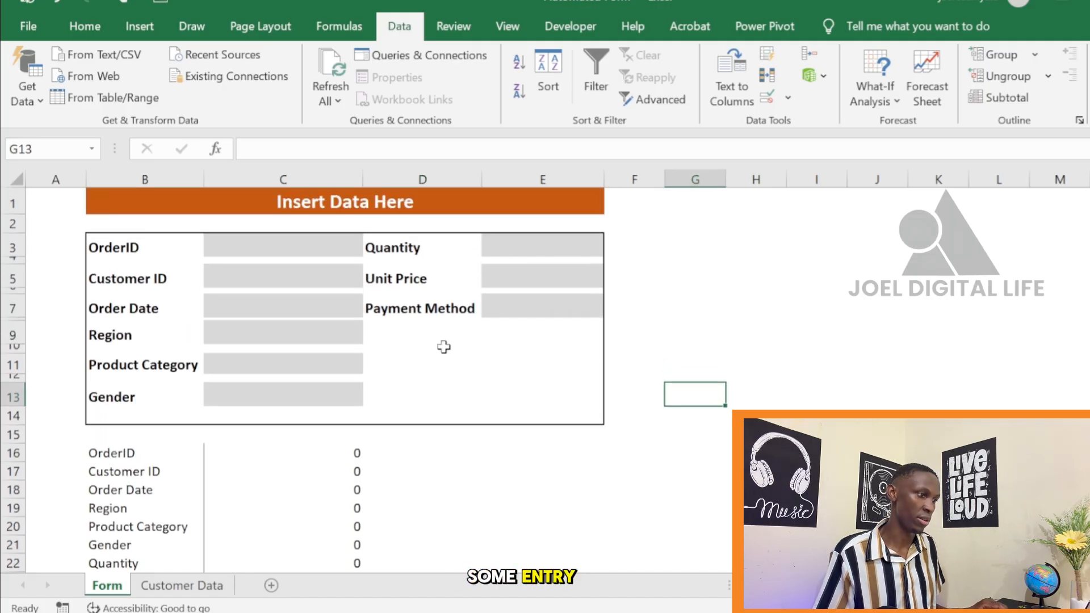
scroll(613, 362, "down", 2)
scroll(613, 349, "up", 2)
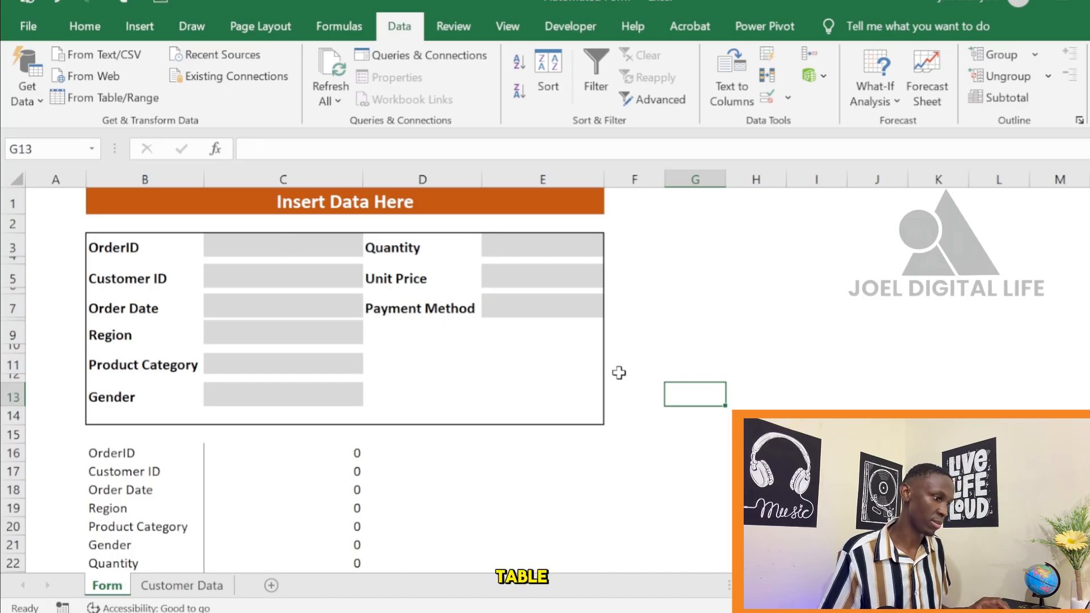
left_click(297, 245)
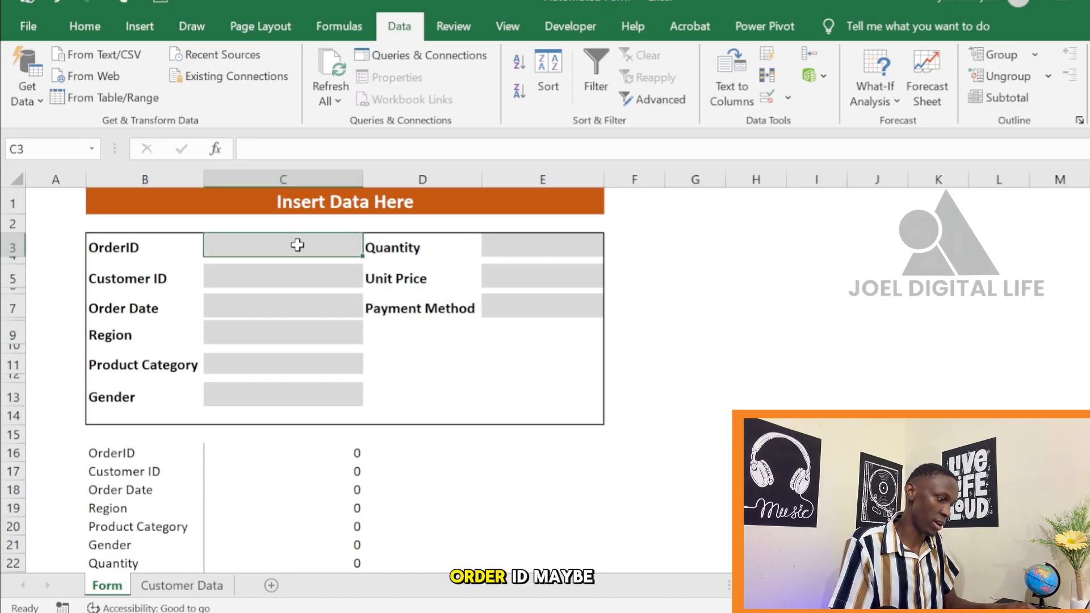
type("10")
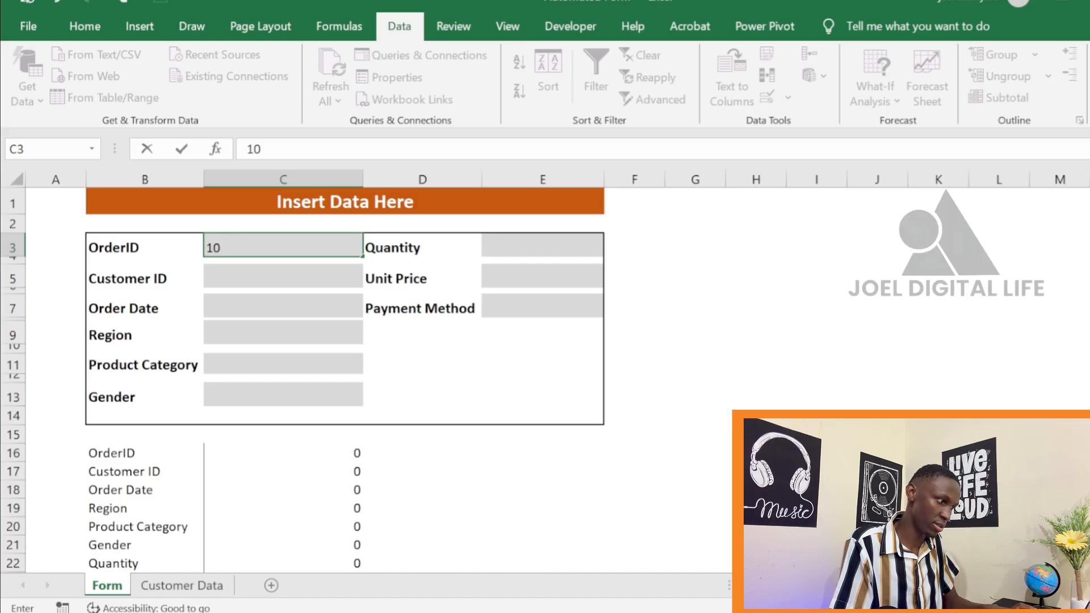
type("99")
key("Return")
key("Return")
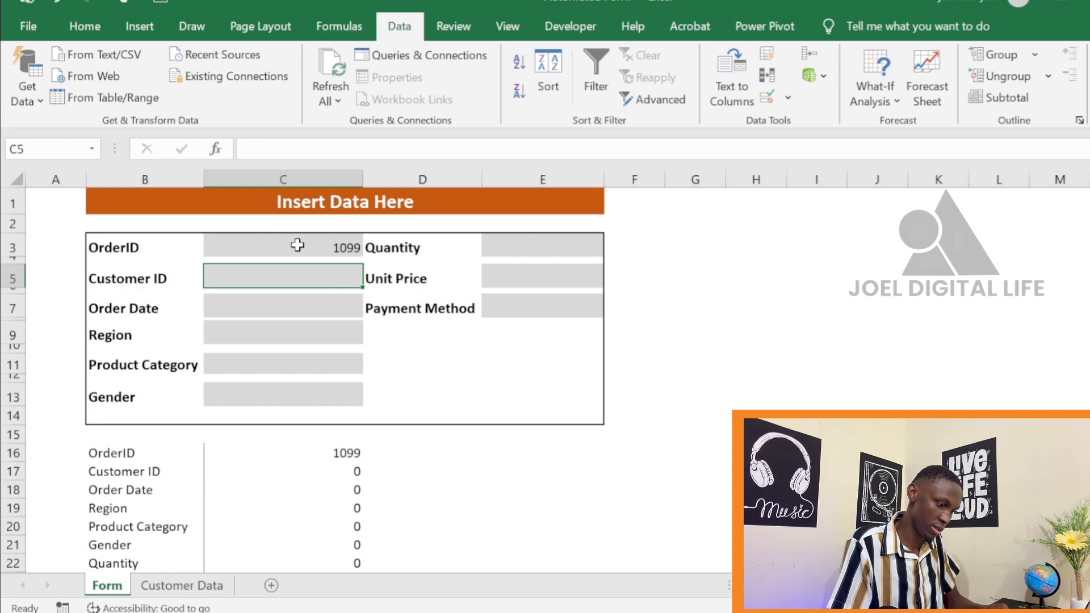
type("CUST-1099")
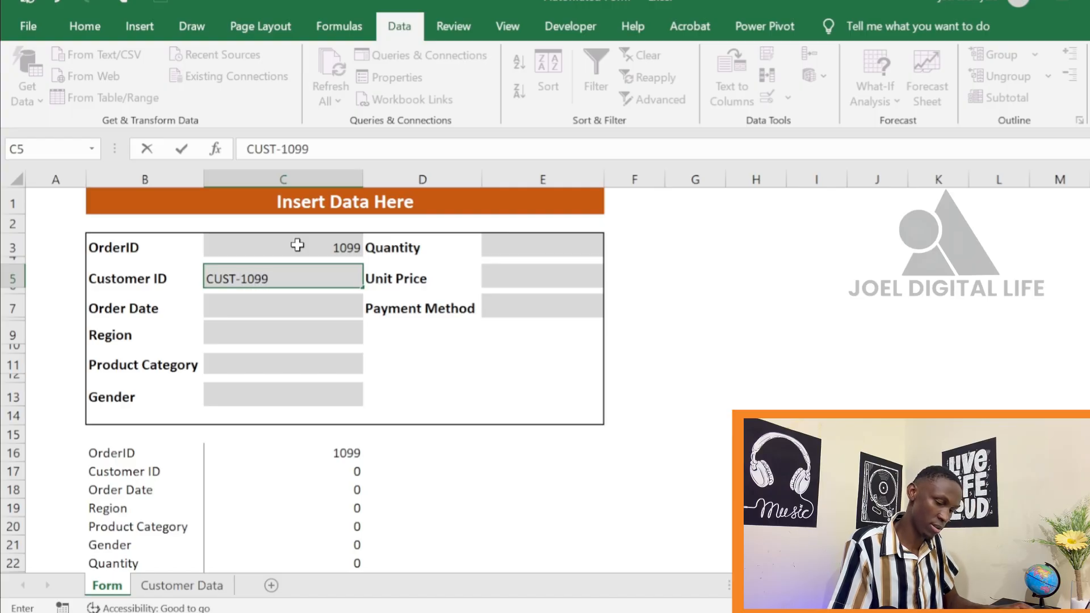
key("Return")
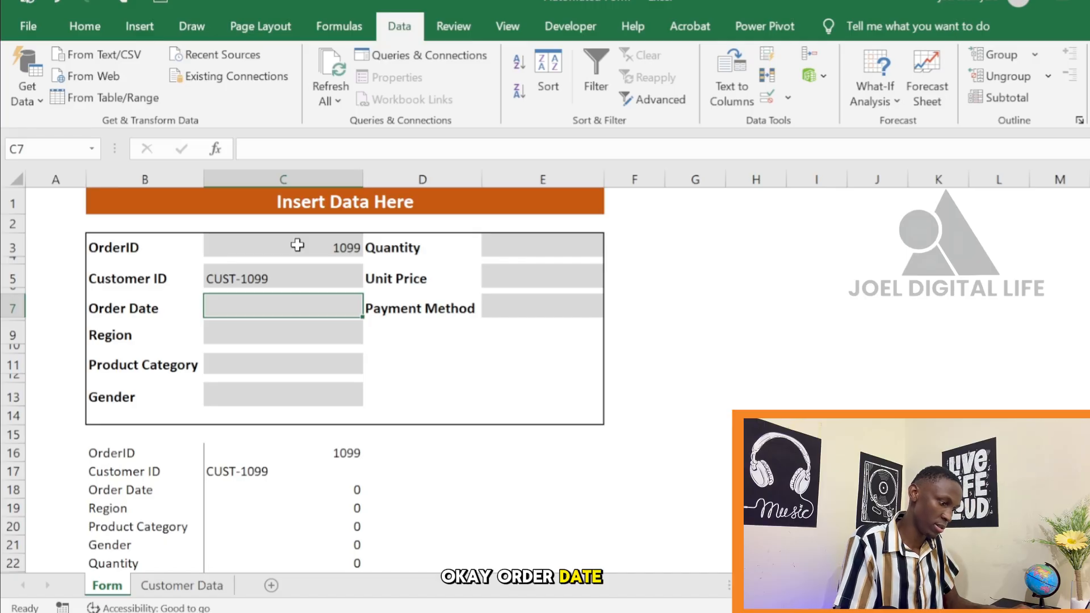
Enter the order date 14/5/26 in cell C7 of the form
type("14/")
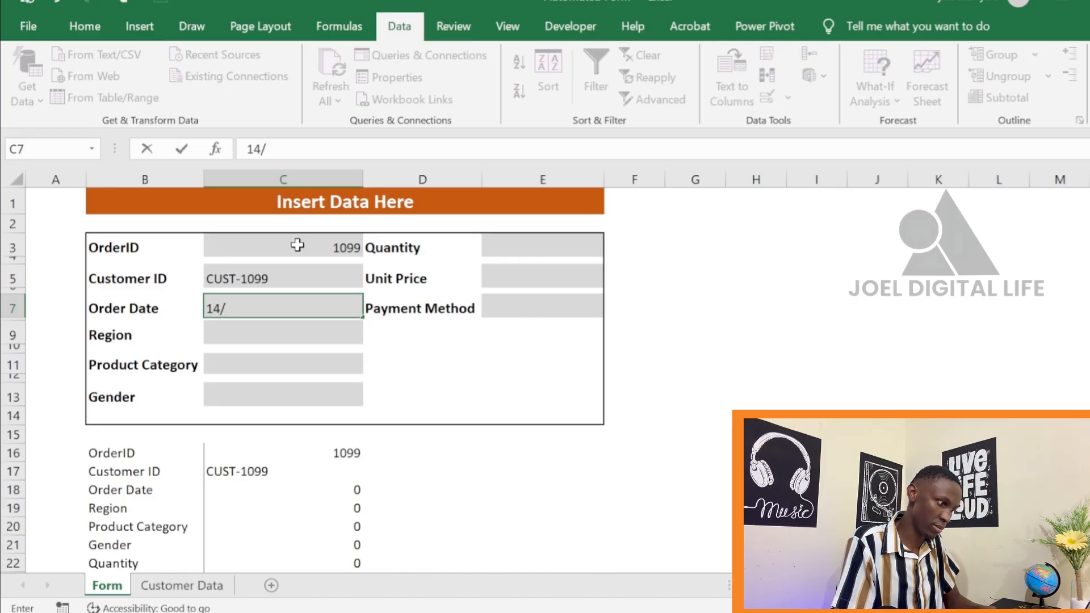
type("5")
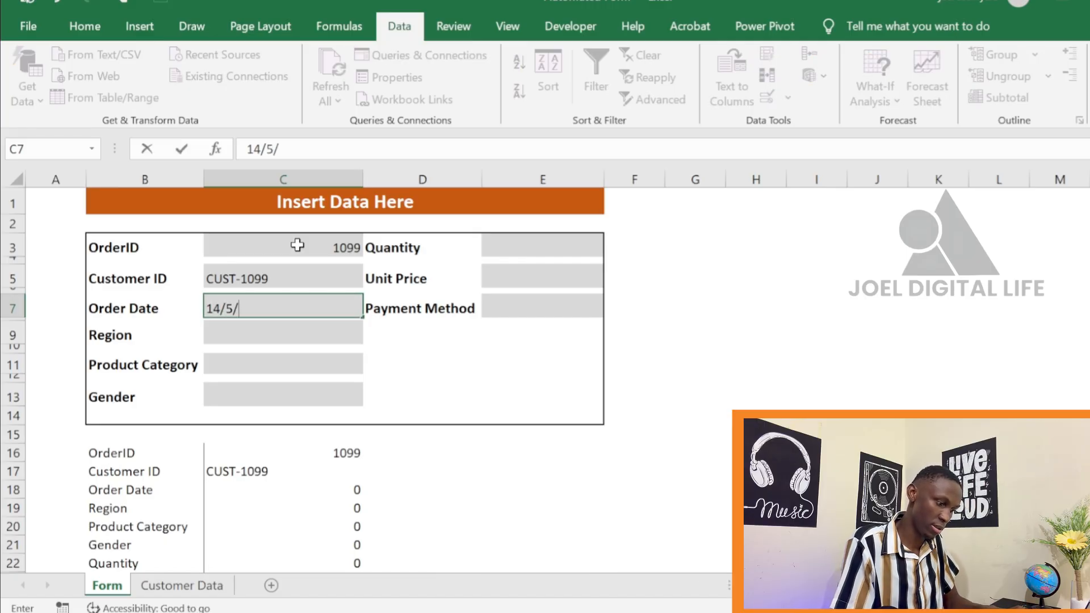
type("/26")
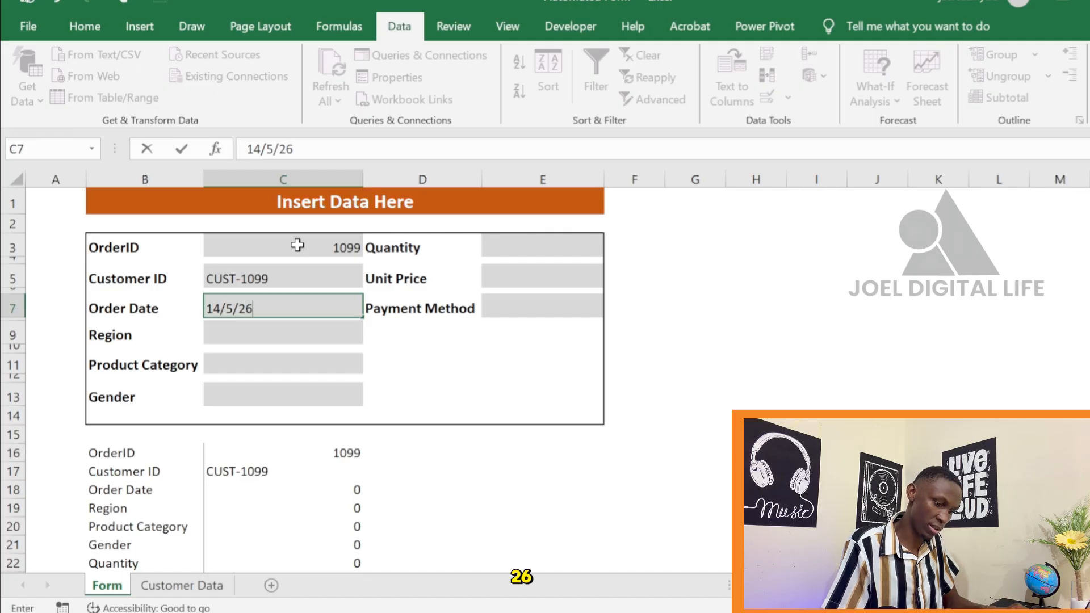
key("Return")
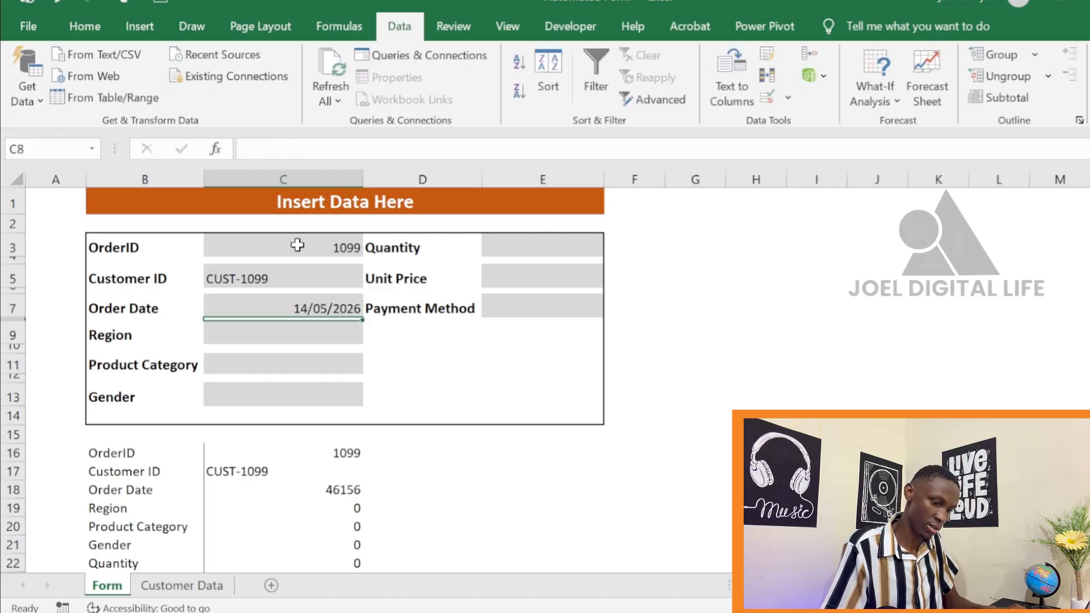
Choose East as the Region in C9 and Food as the Product Category in C11 from their lists
key("Return")
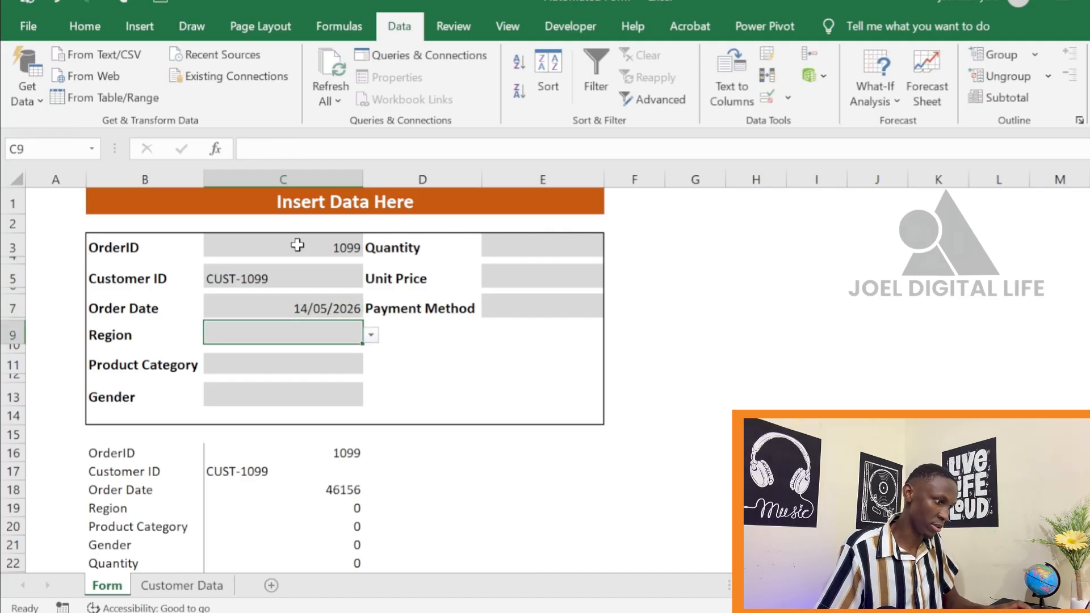
left_click(367, 334)
left_click(335, 358)
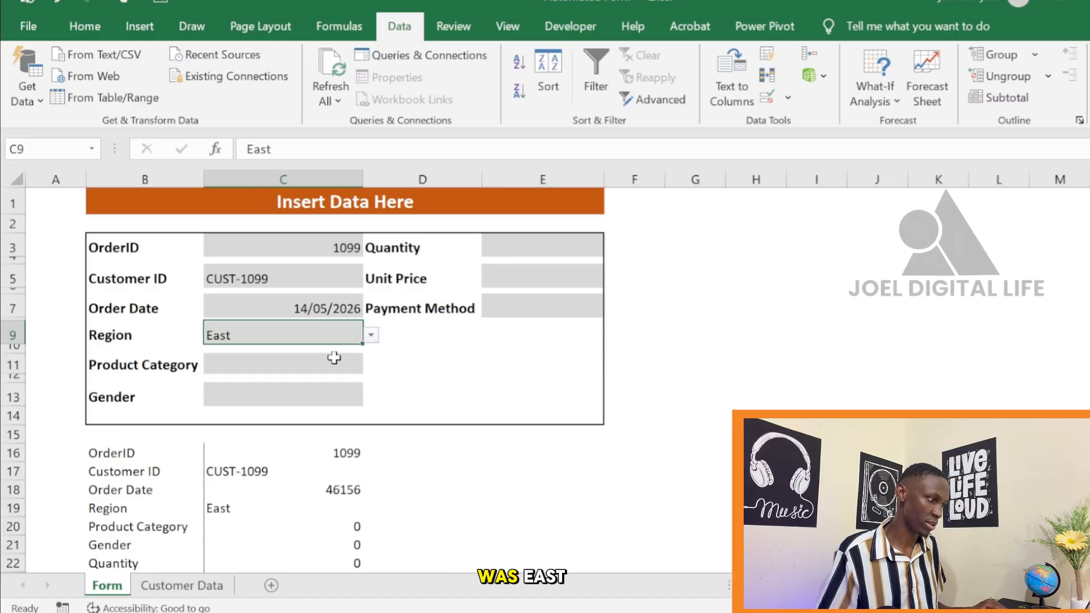
left_click(323, 372)
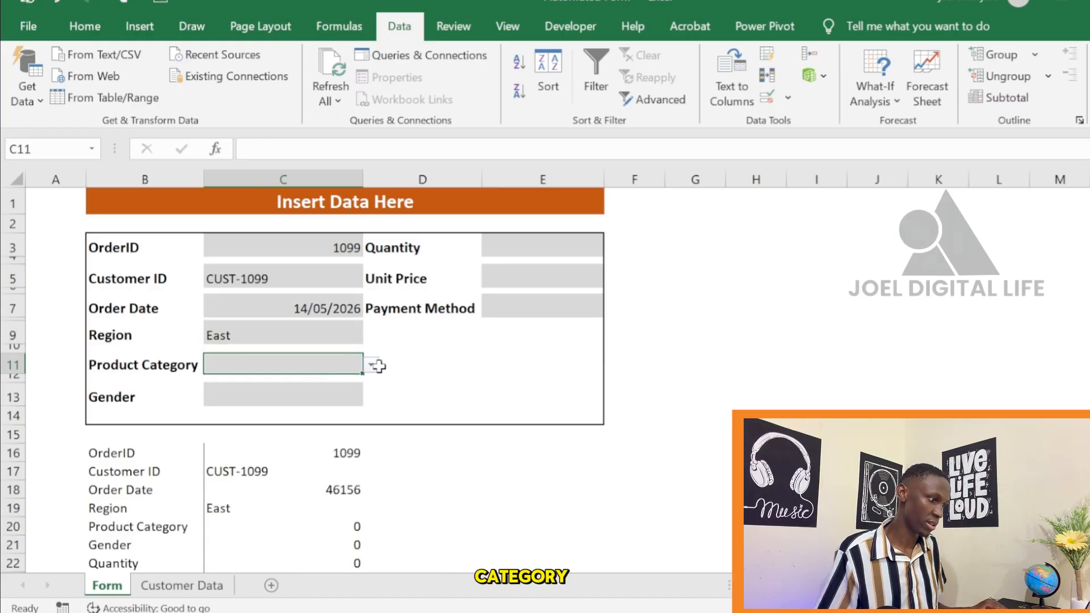
left_click(371, 364)
left_click(317, 400)
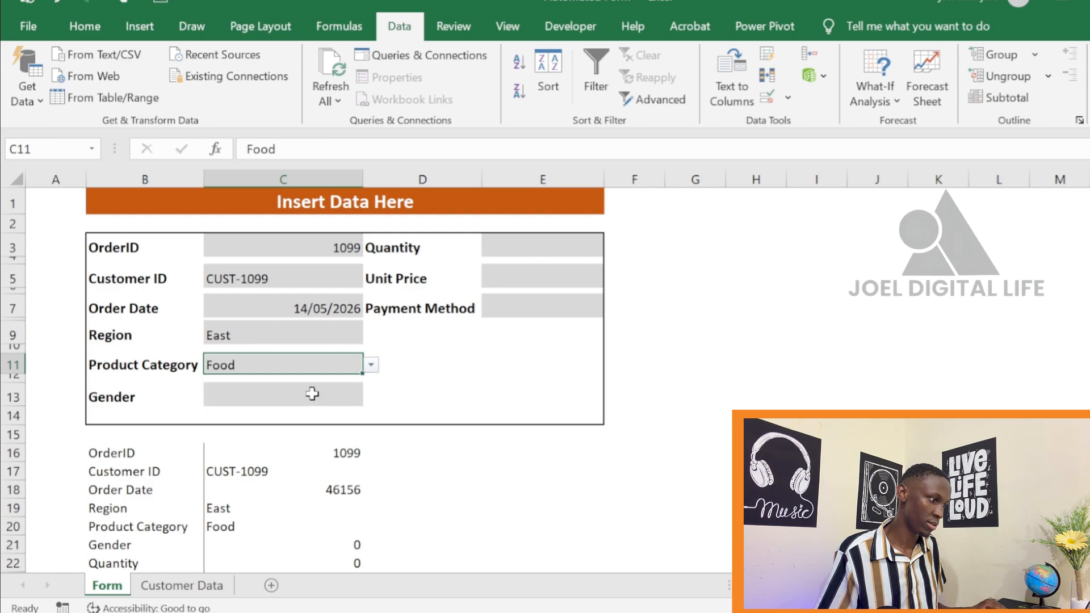
Choose Female from the Gender list in C13
left_click(311, 395)
left_click(372, 397)
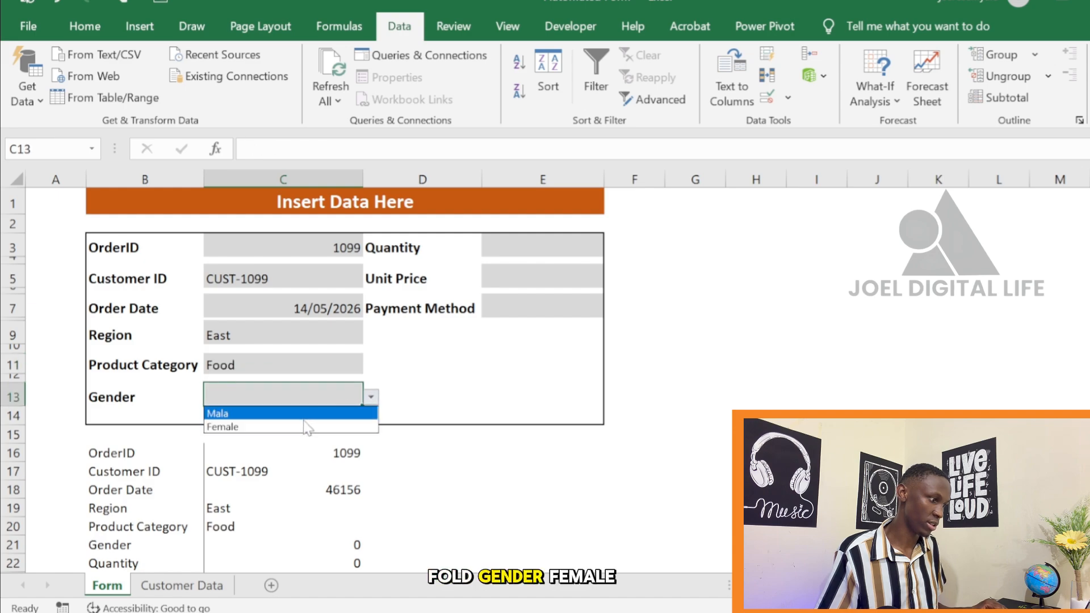
left_click(306, 427)
Enter a quantity of 5 in E3 and a unit price of 450 in E5
left_click(582, 249)
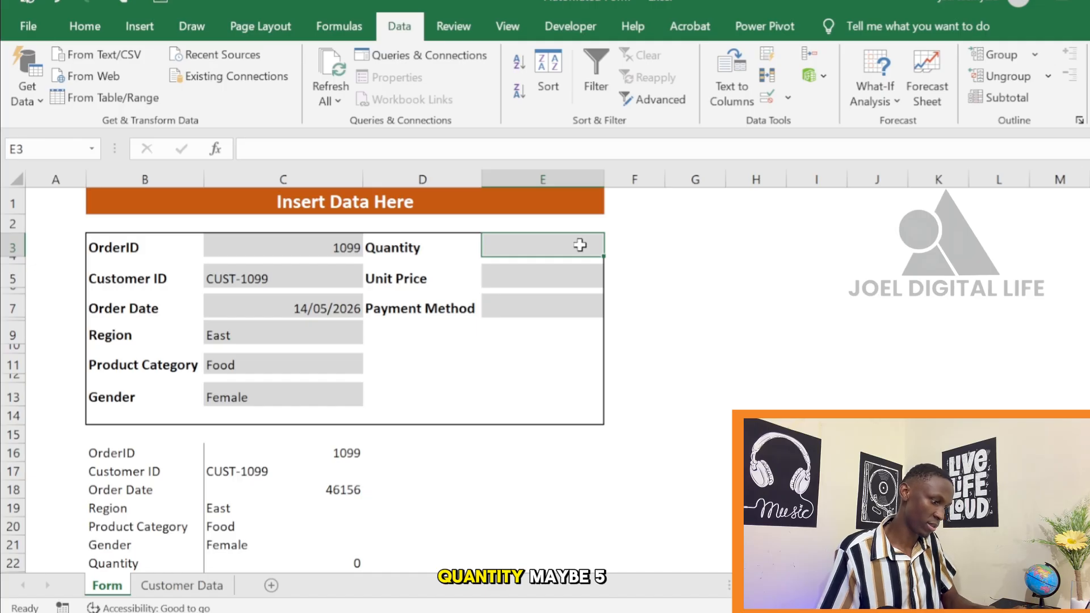
type("5")
left_click(546, 275)
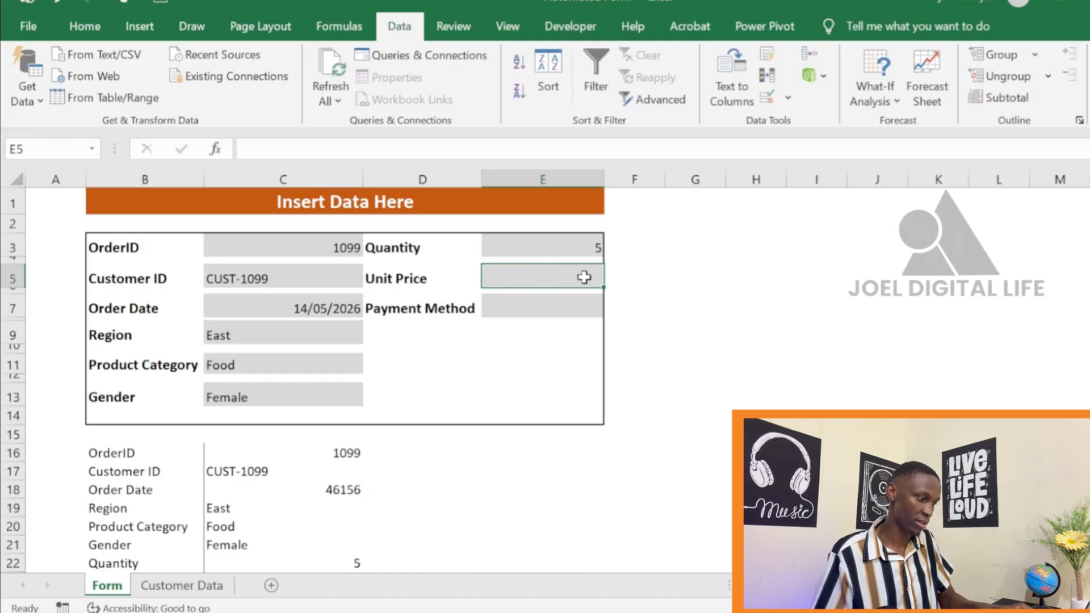
type("450")
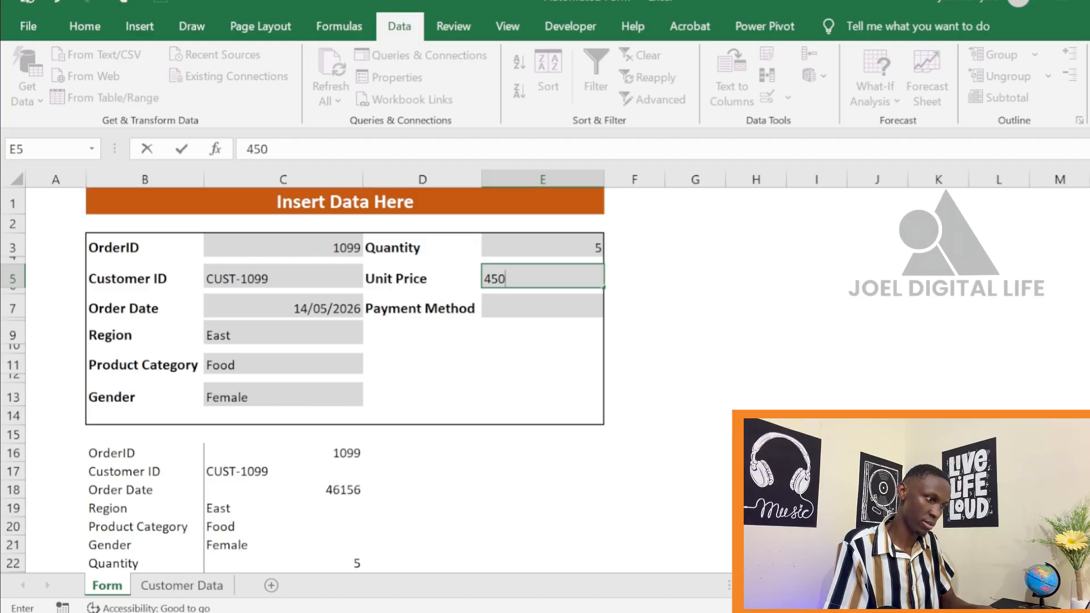
Choose Cash from the Payment Method list in E7
left_click(555, 304)
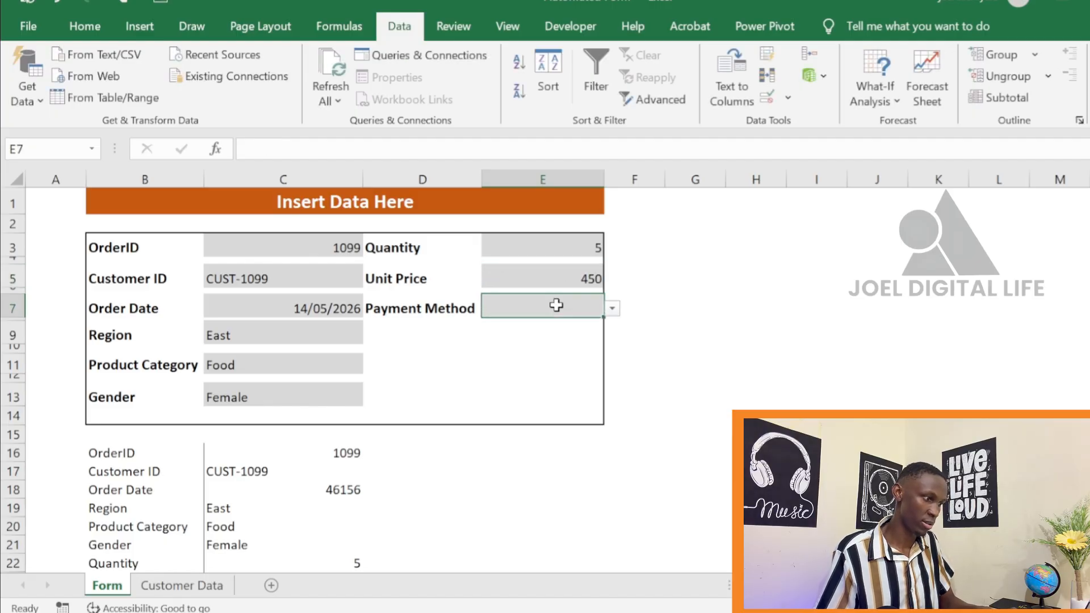
left_click(612, 309)
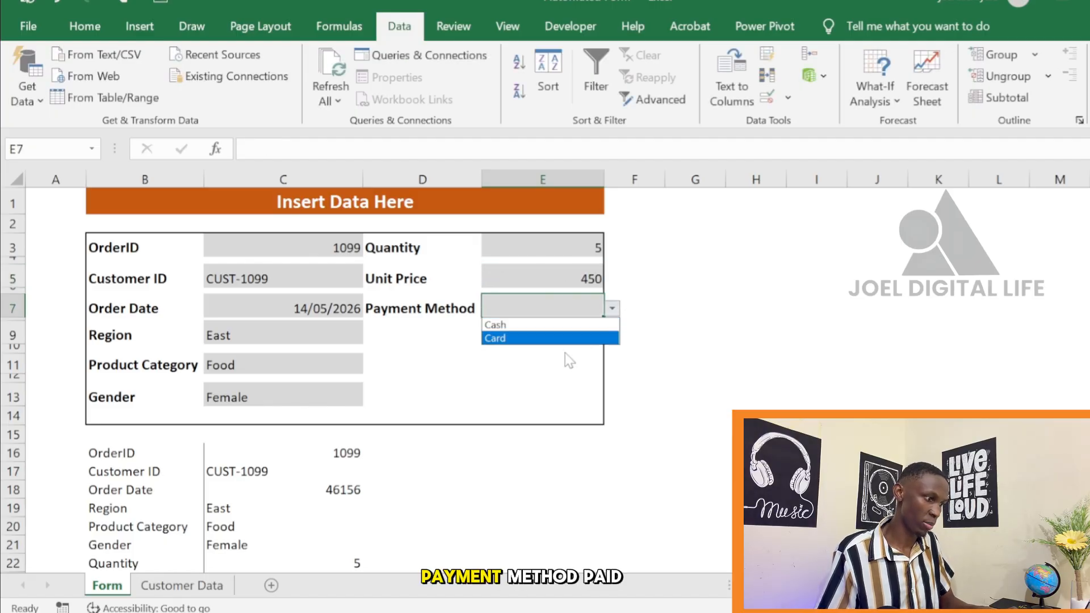
left_click(566, 325)
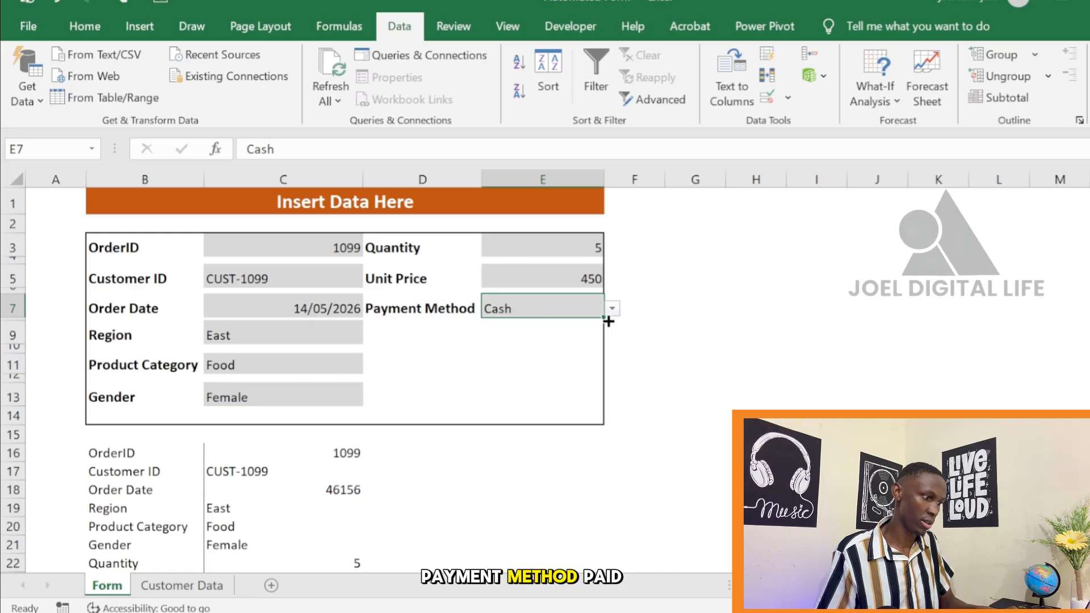
left_click(560, 377)
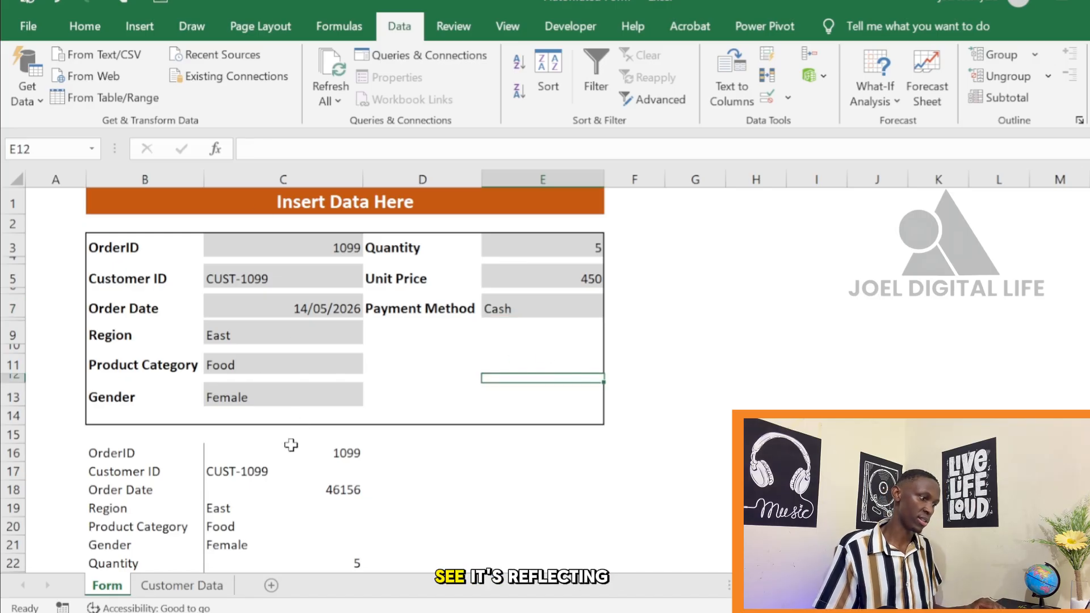
Center the linked values in C16:C24 of the helper list horizontally, after trying left alignment
scroll(290, 445, "down", 2)
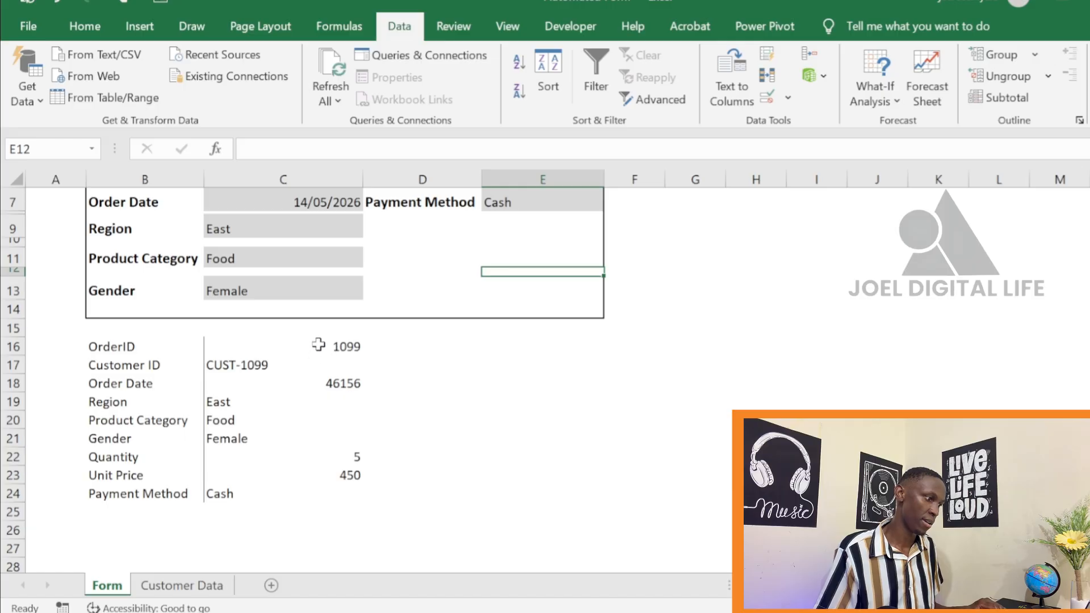
scroll(317, 342, "up", 2)
scroll(309, 447, "down", 1)
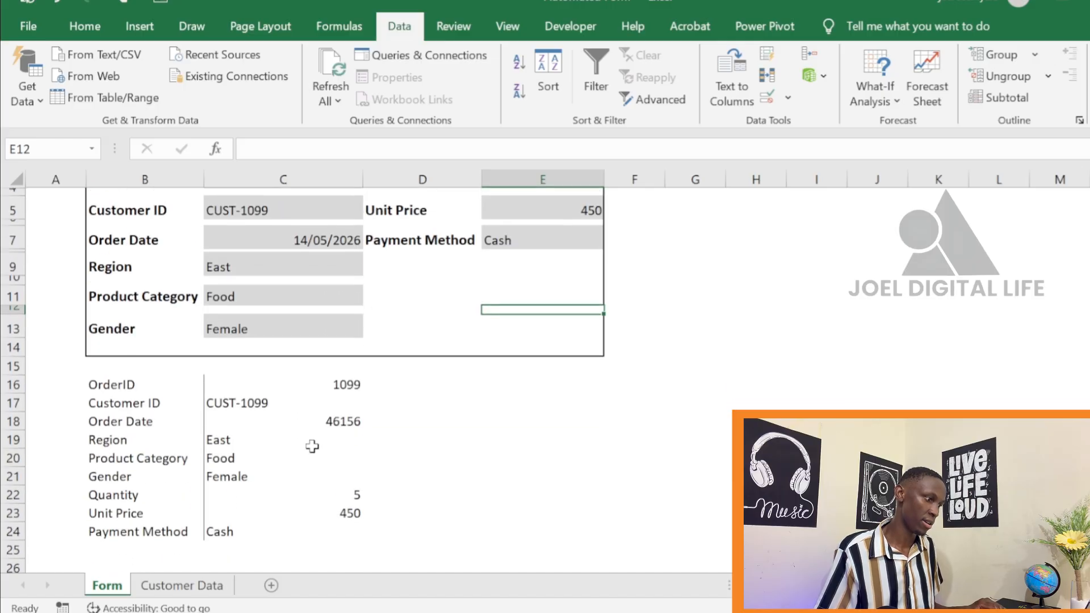
left_click_drag(315, 385, 307, 524)
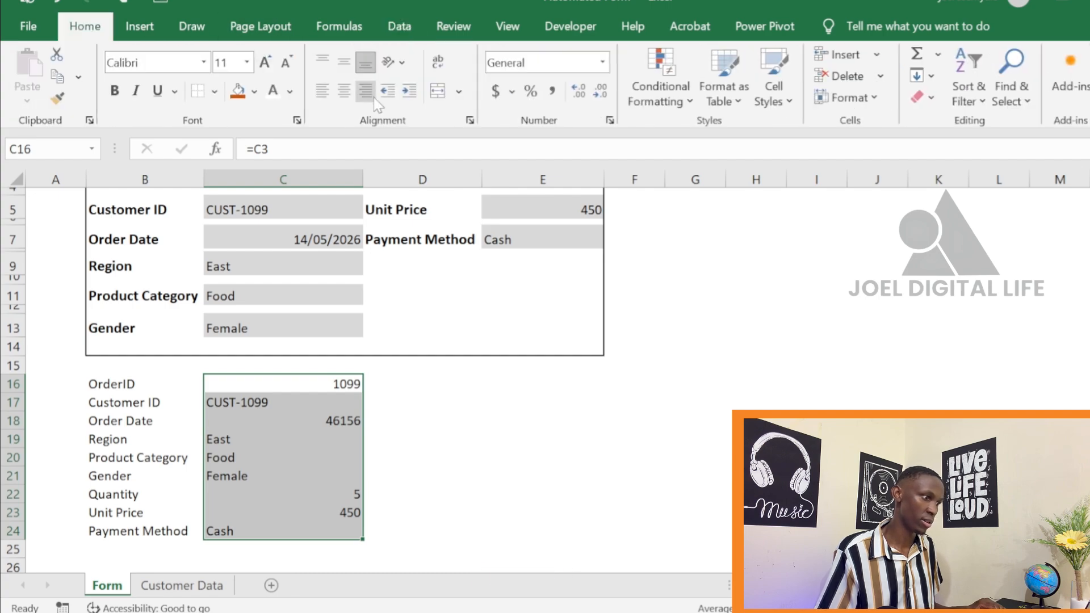
left_click(341, 91)
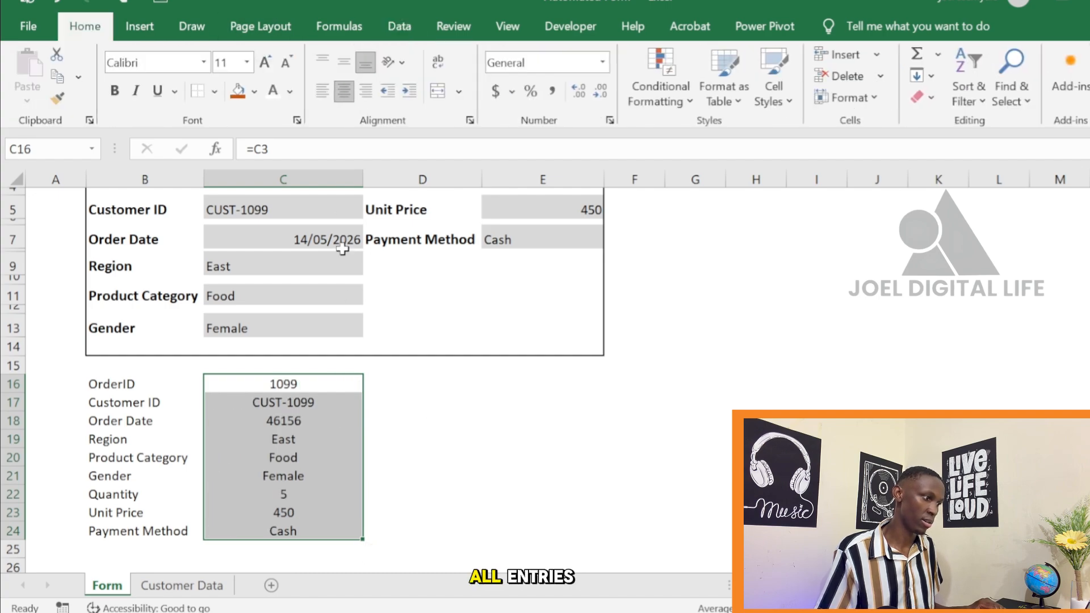
left_click(323, 91)
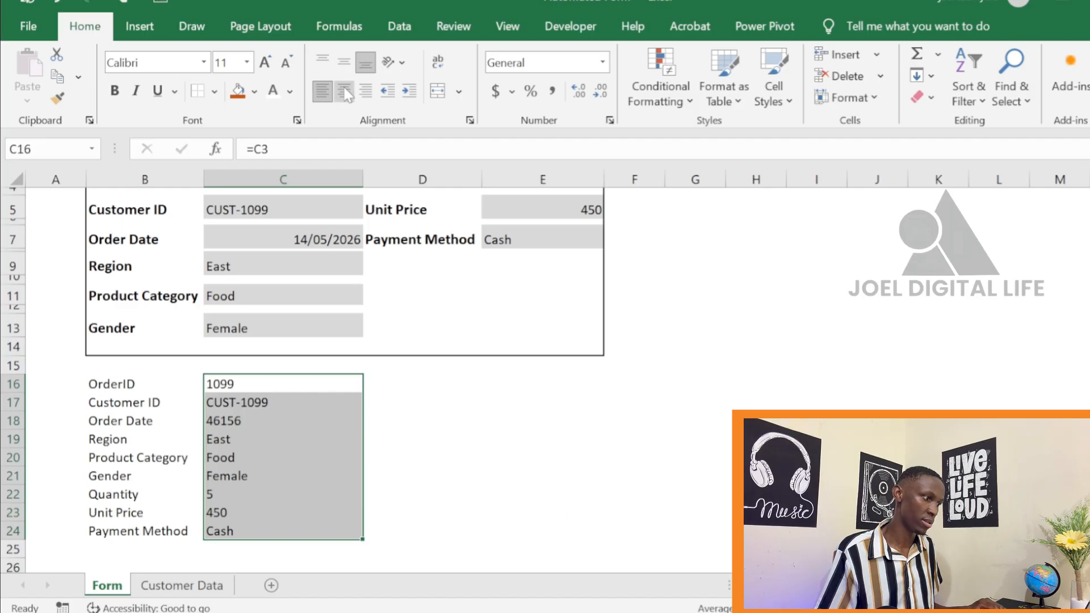
left_click(343, 91)
left_click(419, 454)
scroll(586, 370, "up", 1)
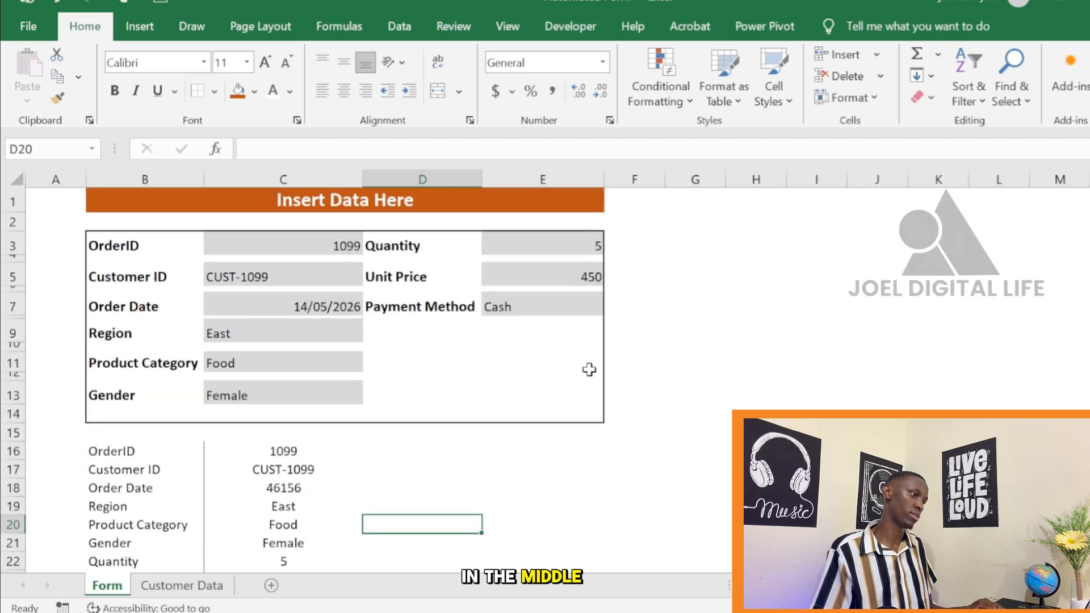
scroll(591, 360, "down", 1)
scroll(545, 346, "up", 1)
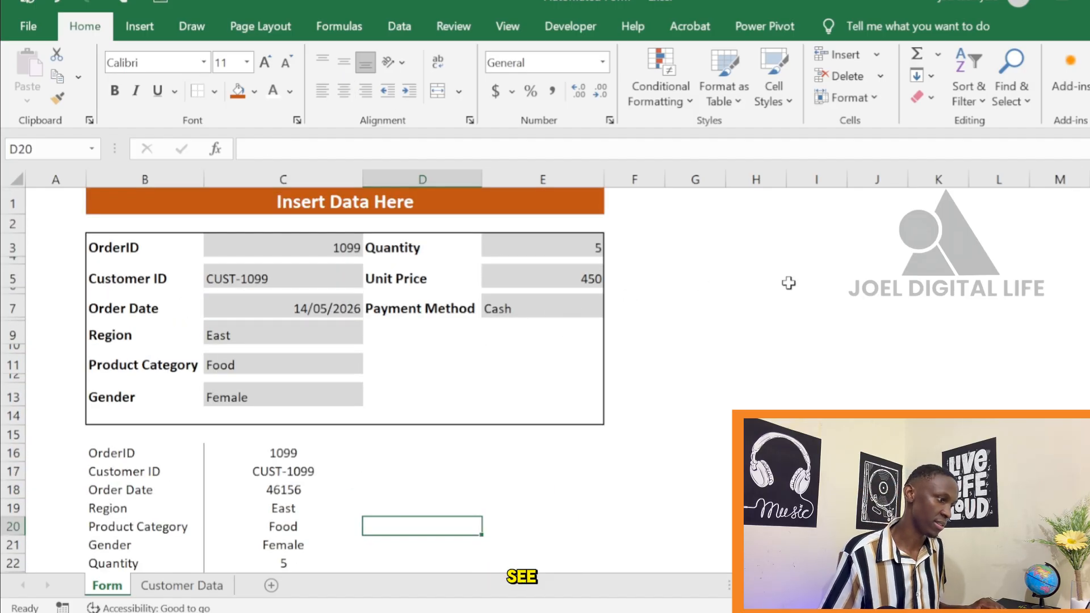
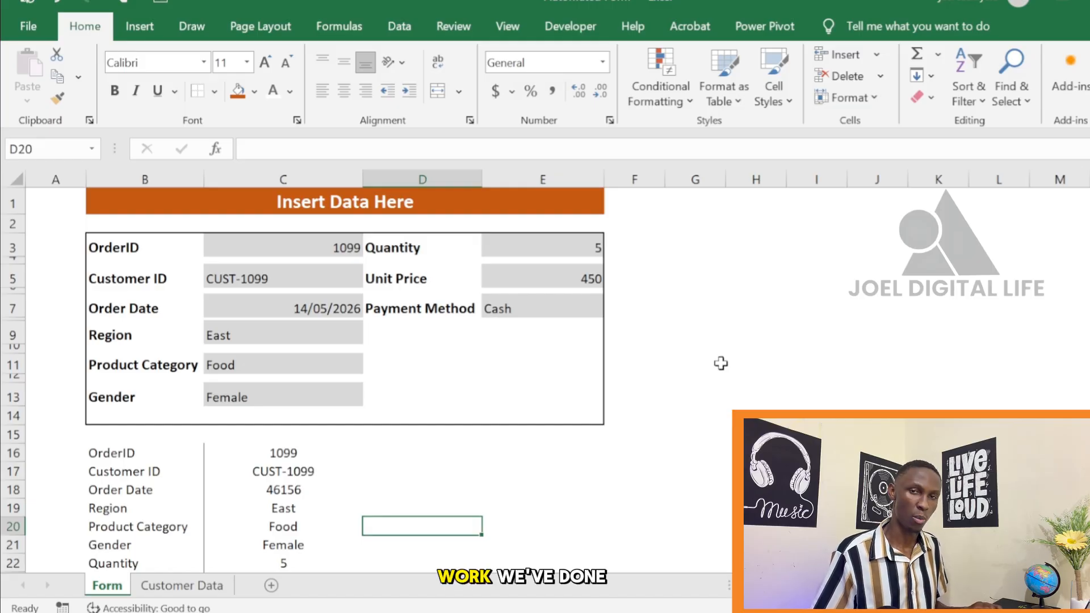
Start recording a macro named SUBMIT, stored in This Workbook
scroll(472, 458, "down", 2)
scroll(472, 458, "up", 2)
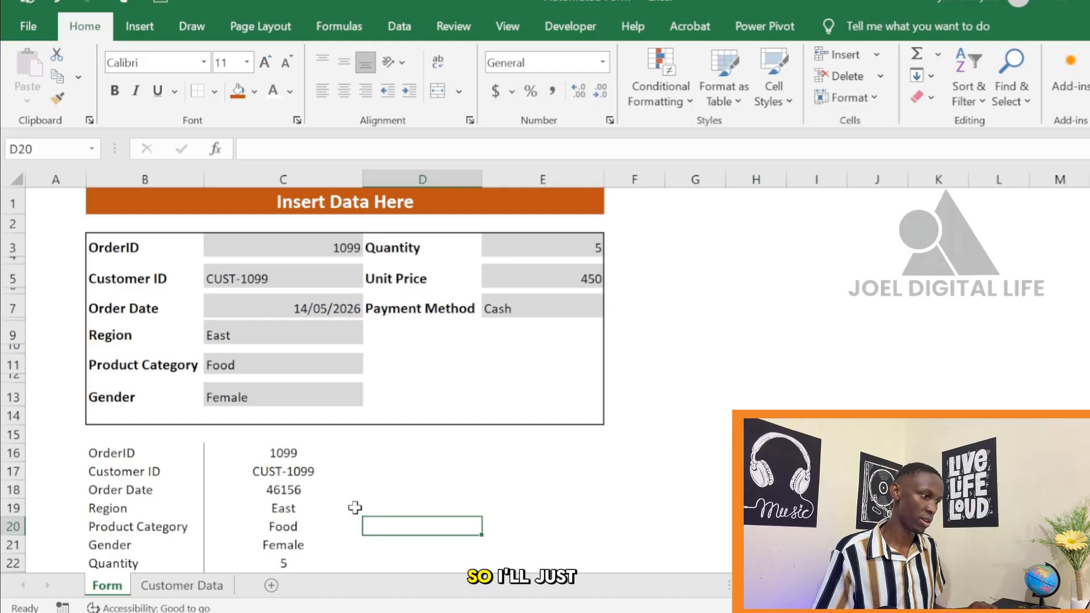
left_click(570, 27)
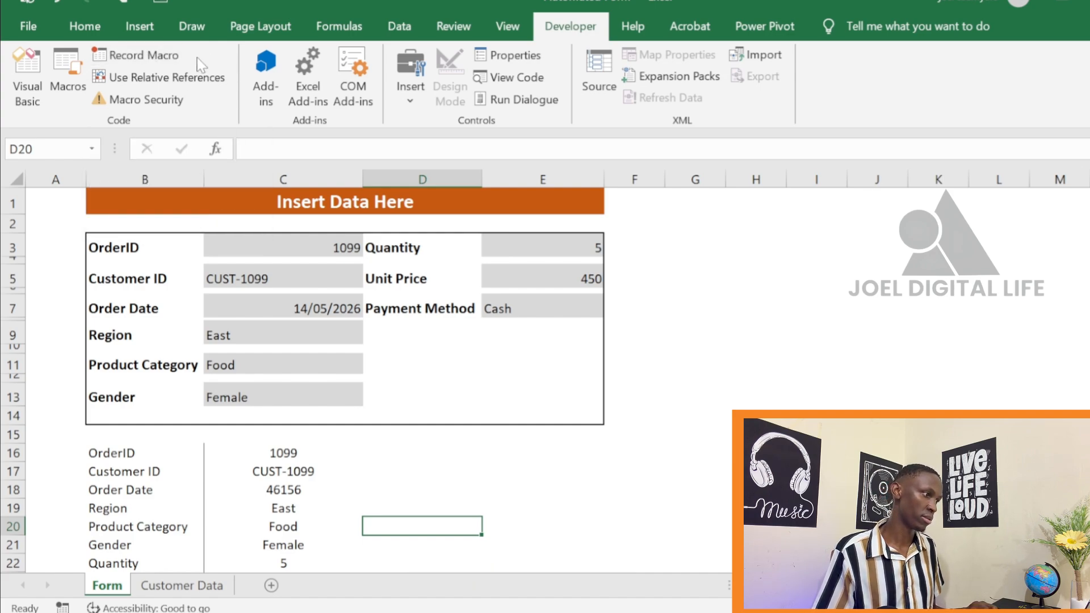
left_click(158, 57)
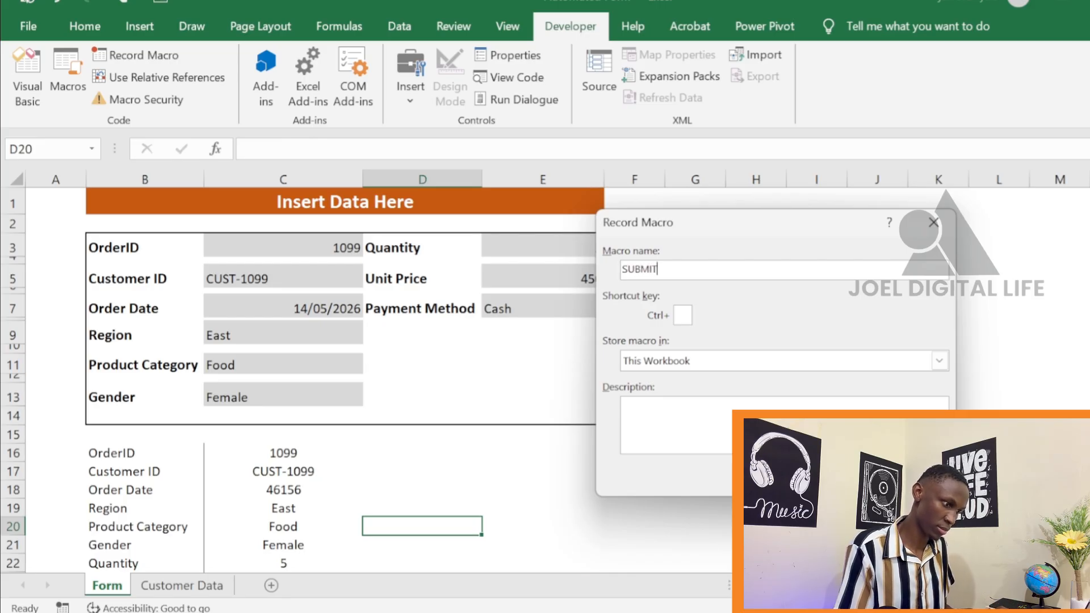
left_click(837, 475)
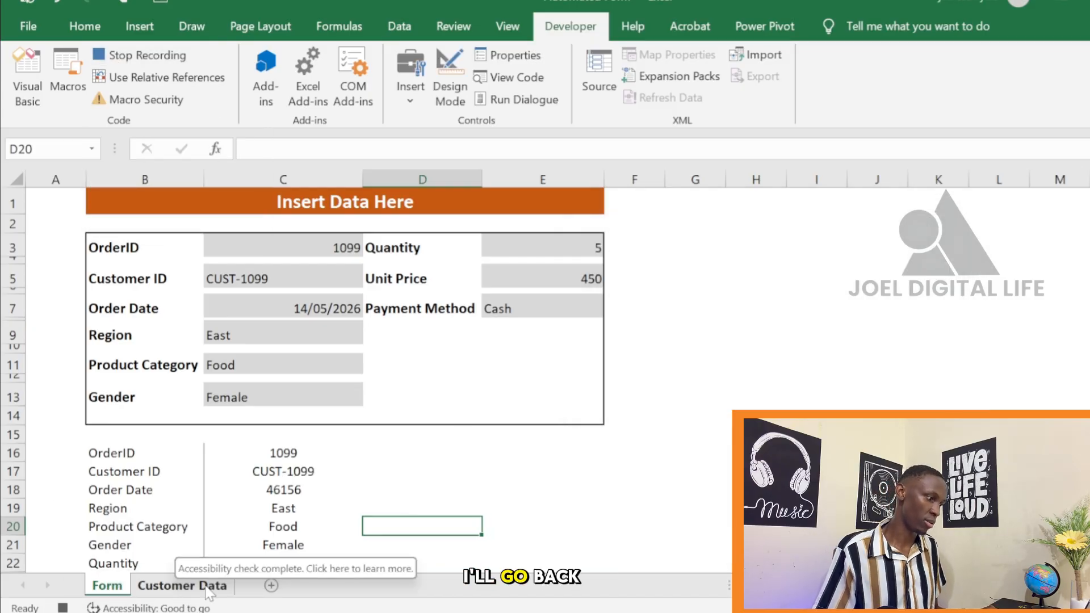
Insert a new sheet row at row 2, directly below the headers of the Customer Data sheet
left_click(182, 585)
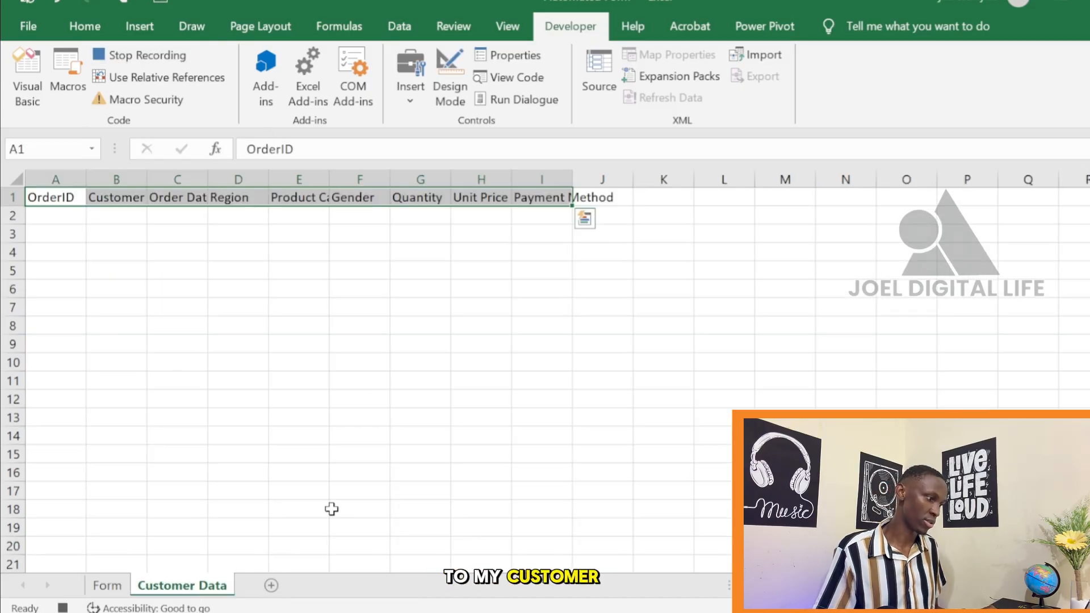
left_click(69, 227)
left_click(56, 212)
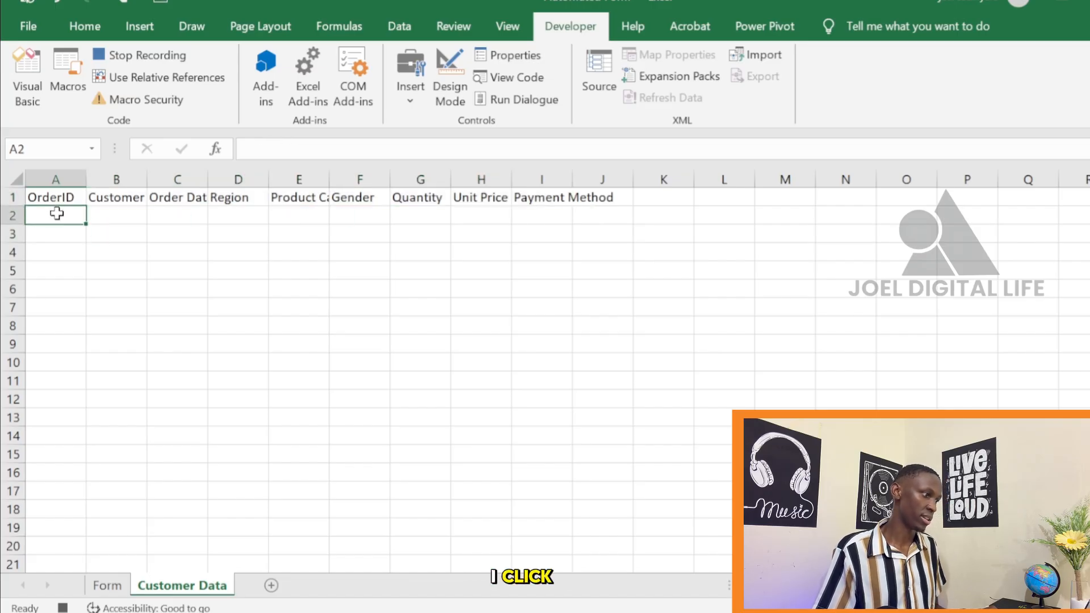
left_click(13, 216)
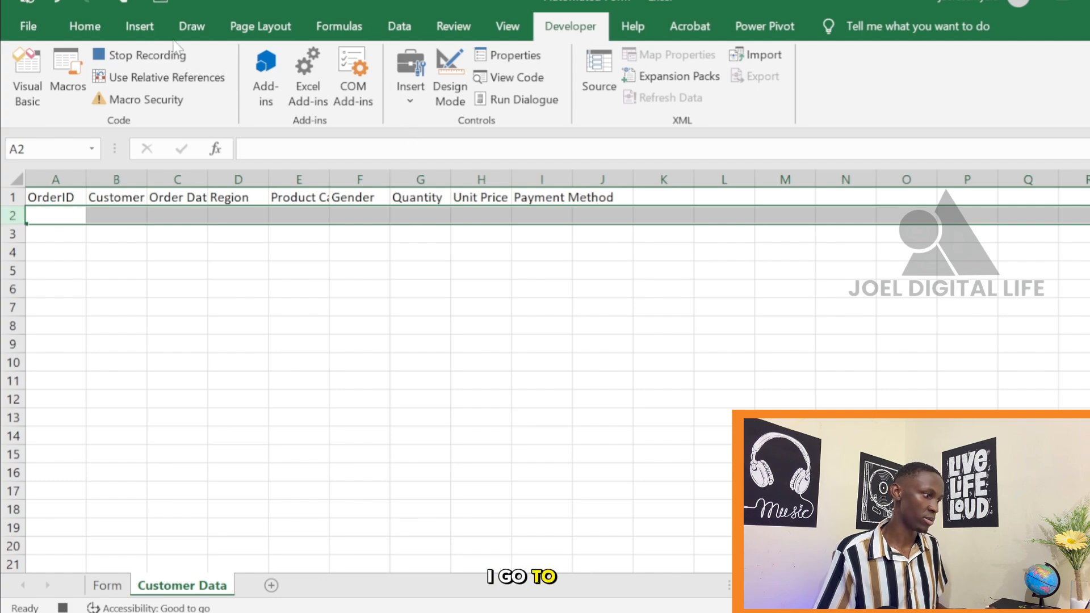
left_click(54, 215)
left_click(83, 31)
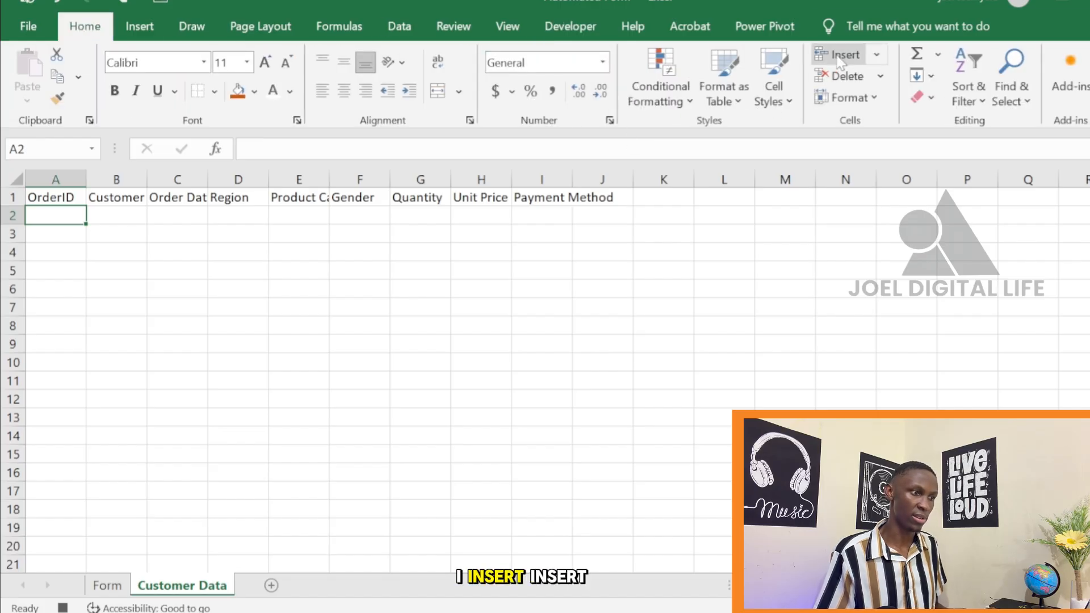
left_click(876, 54)
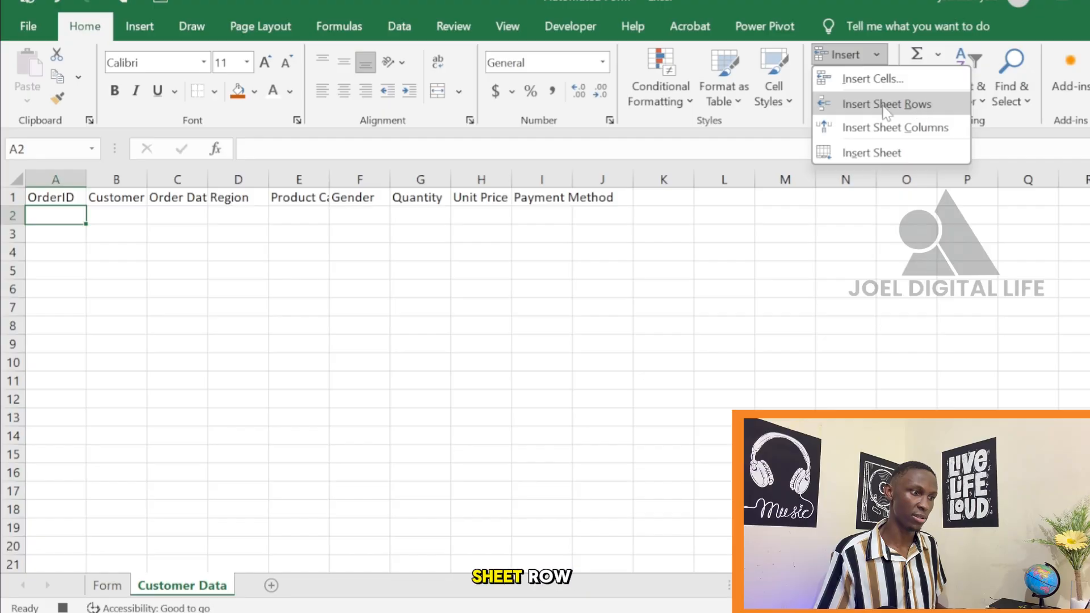
left_click(914, 105)
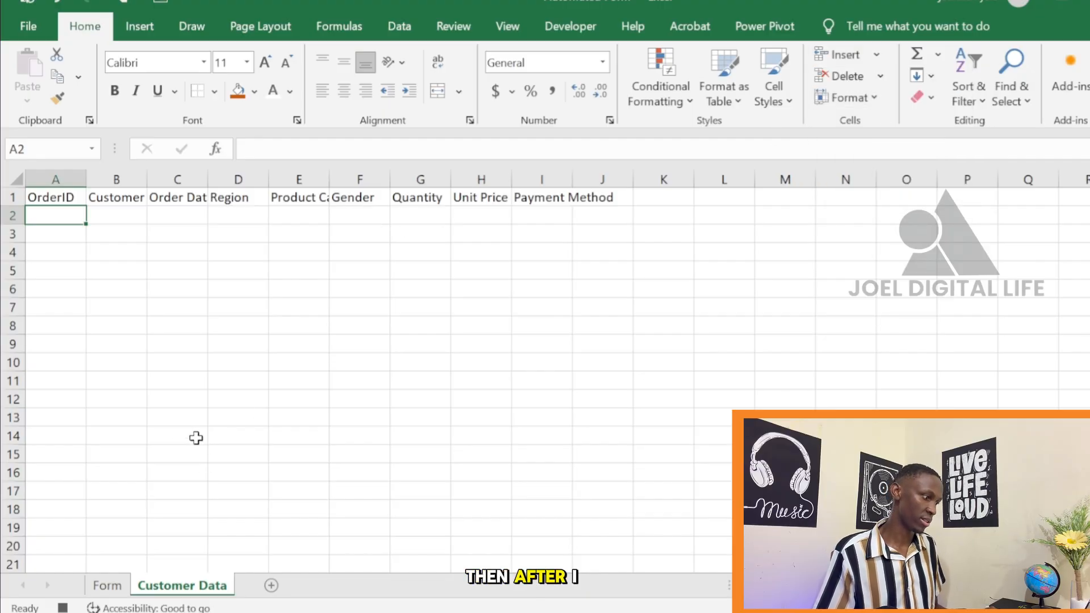
Copy the linked values in C16:C24 of the Form sheet and paste them as transposed values into Customer Data at A2
left_click(107, 586)
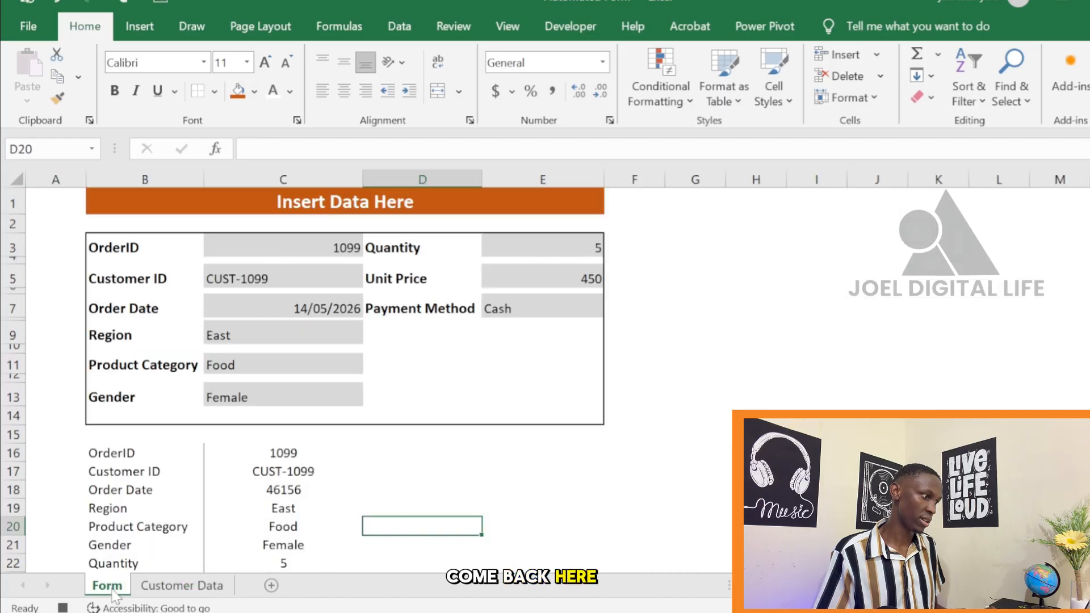
left_click_drag(262, 454, 288, 531)
key("ctrl+c")
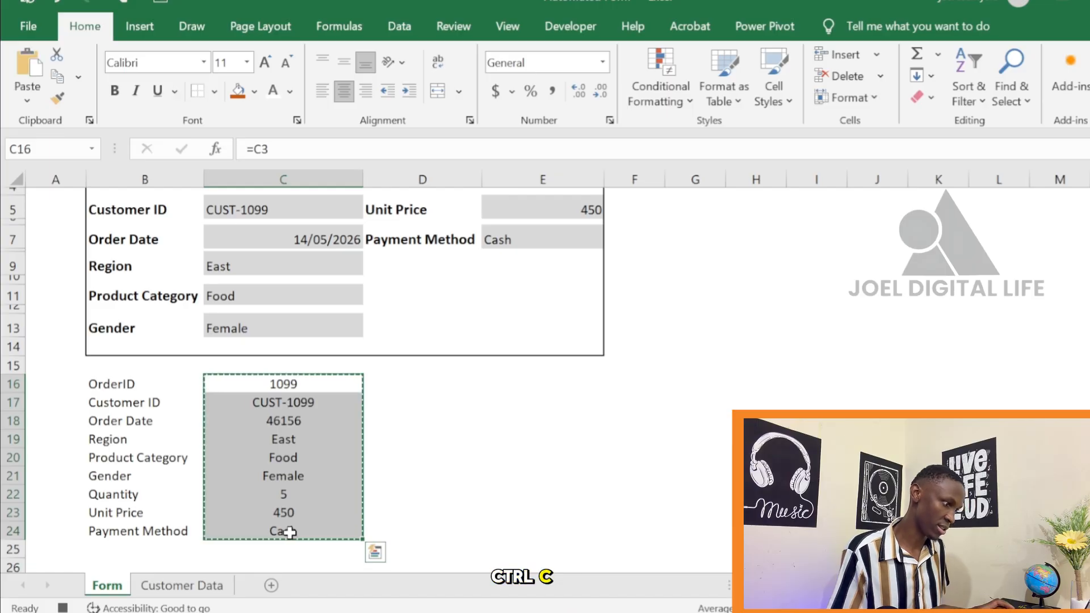
left_click(198, 586)
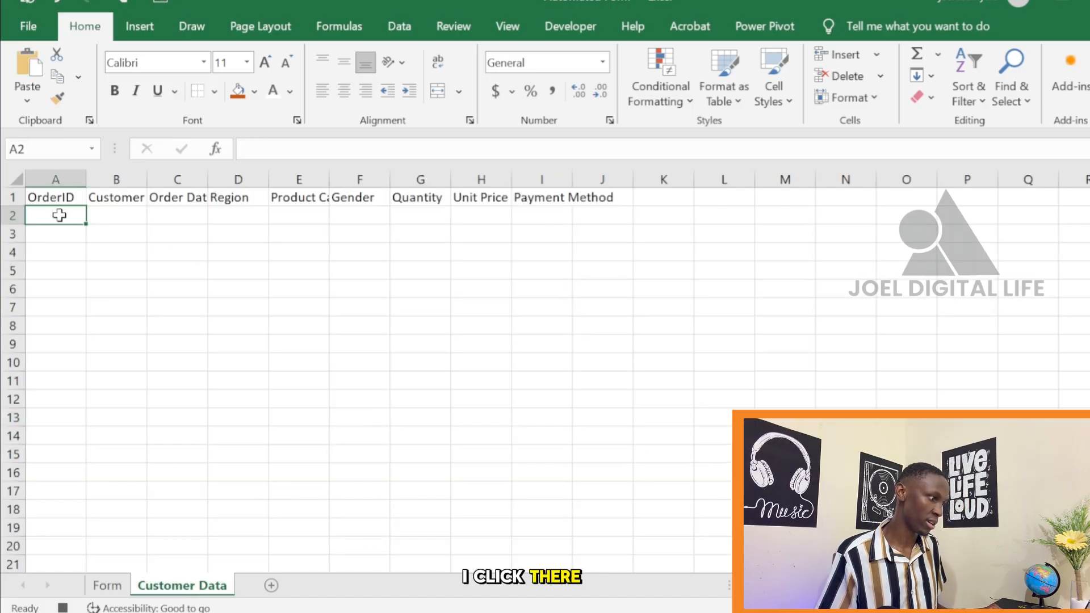
left_click(28, 103)
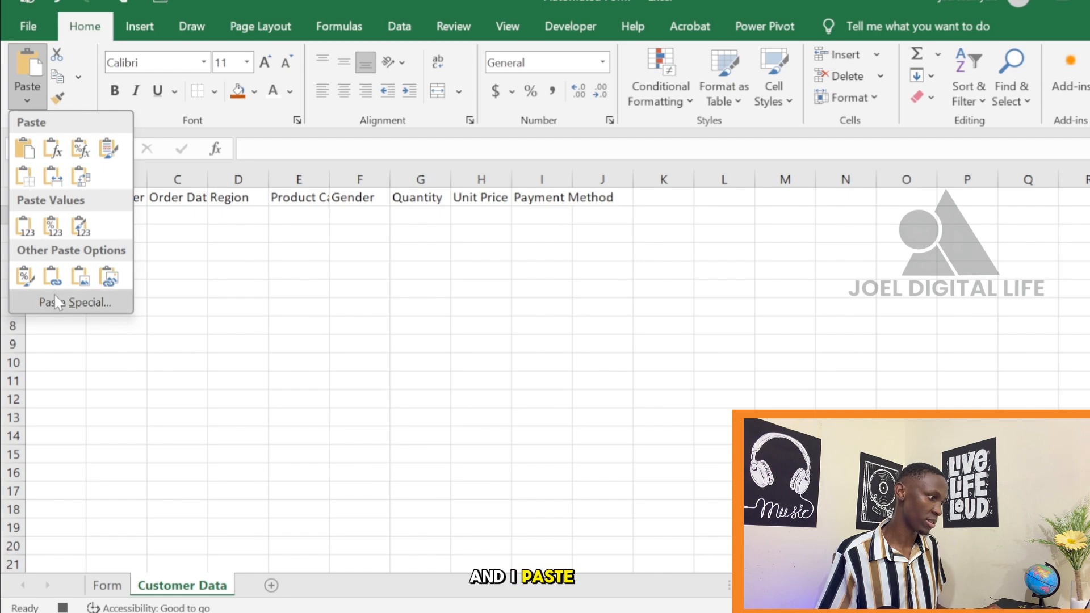
left_click(61, 304)
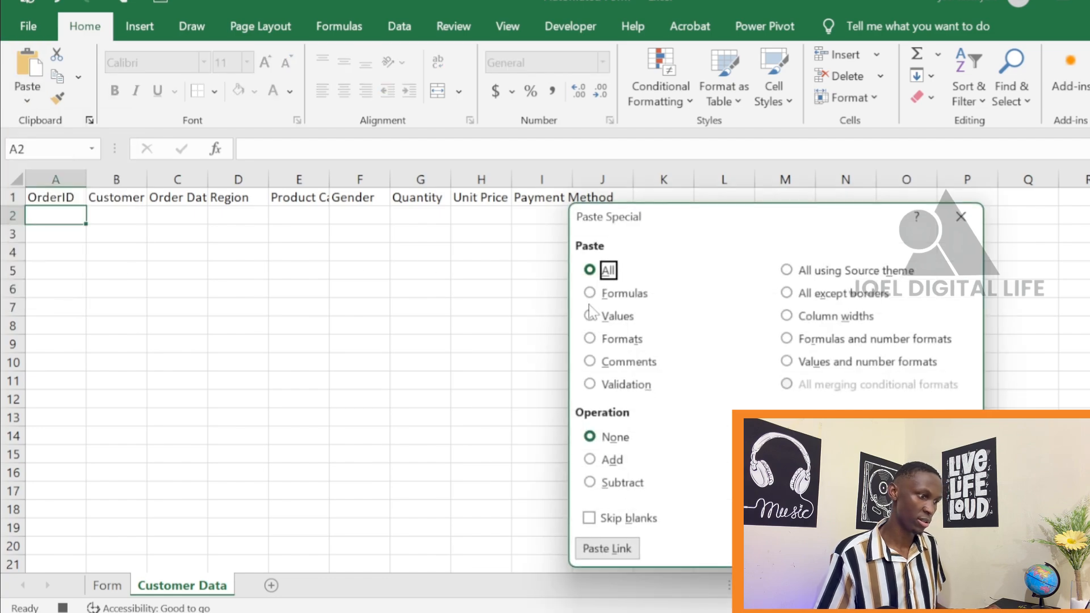
left_click(591, 315)
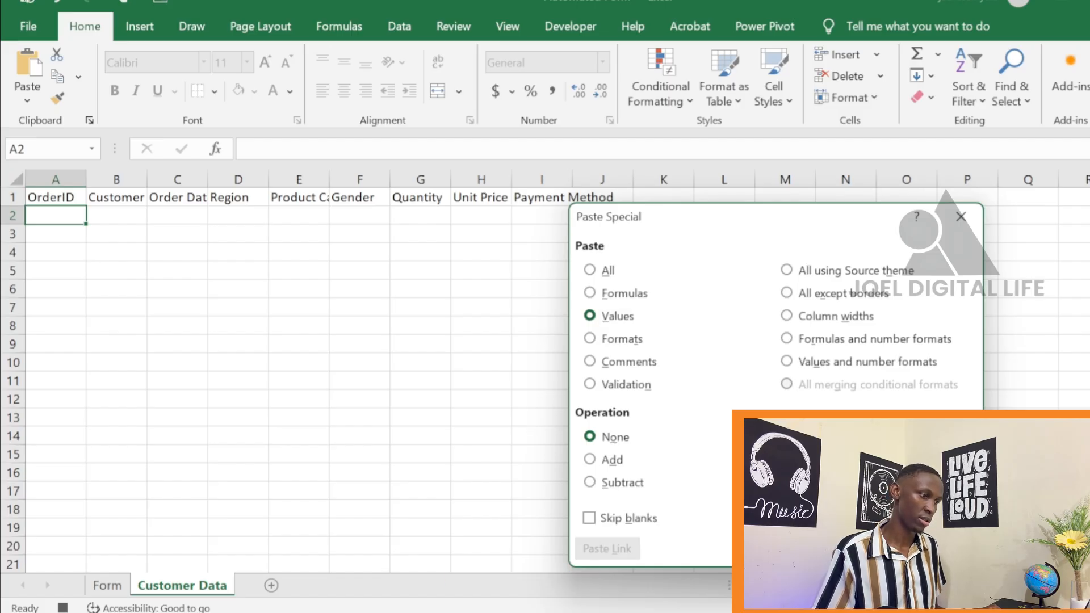
left_click(876, 549)
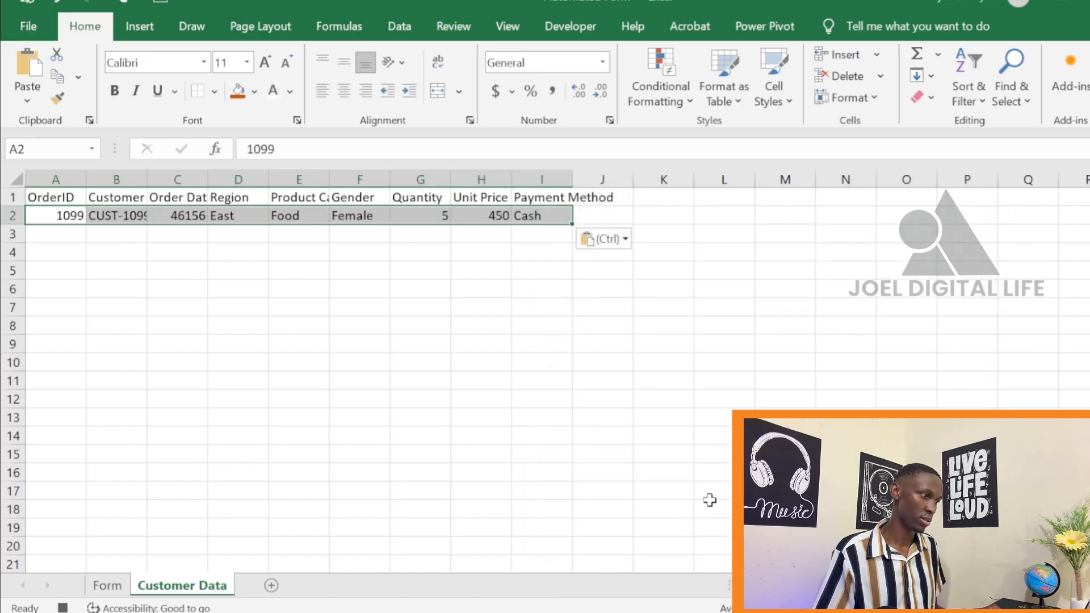
left_click(594, 348)
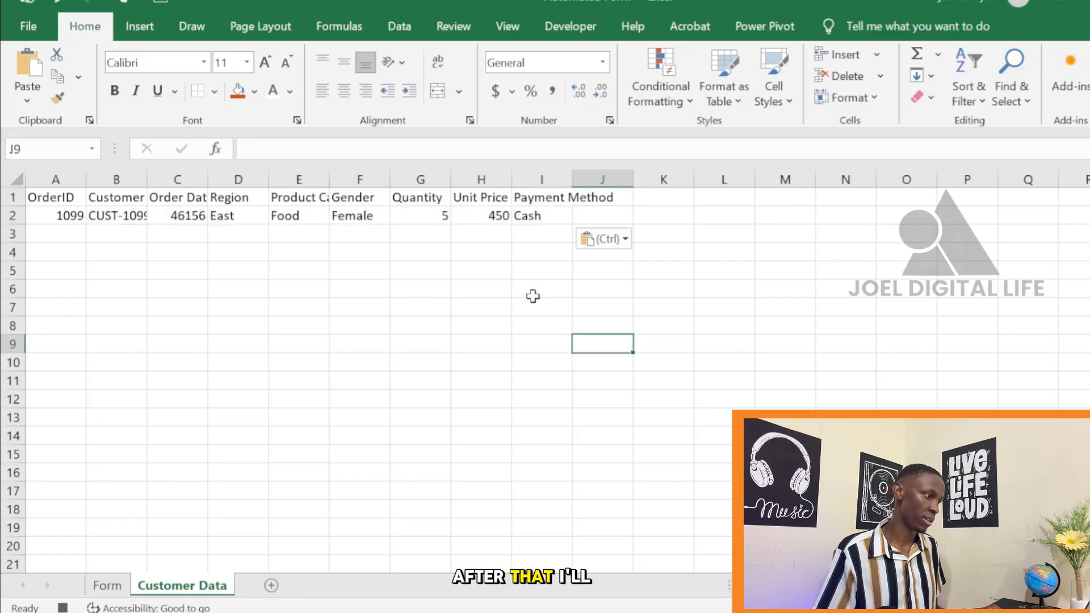
Clear the OrderID, Customer ID, Order Date, Region, Product Category and Gender entries on the Form sheet
left_click(118, 588)
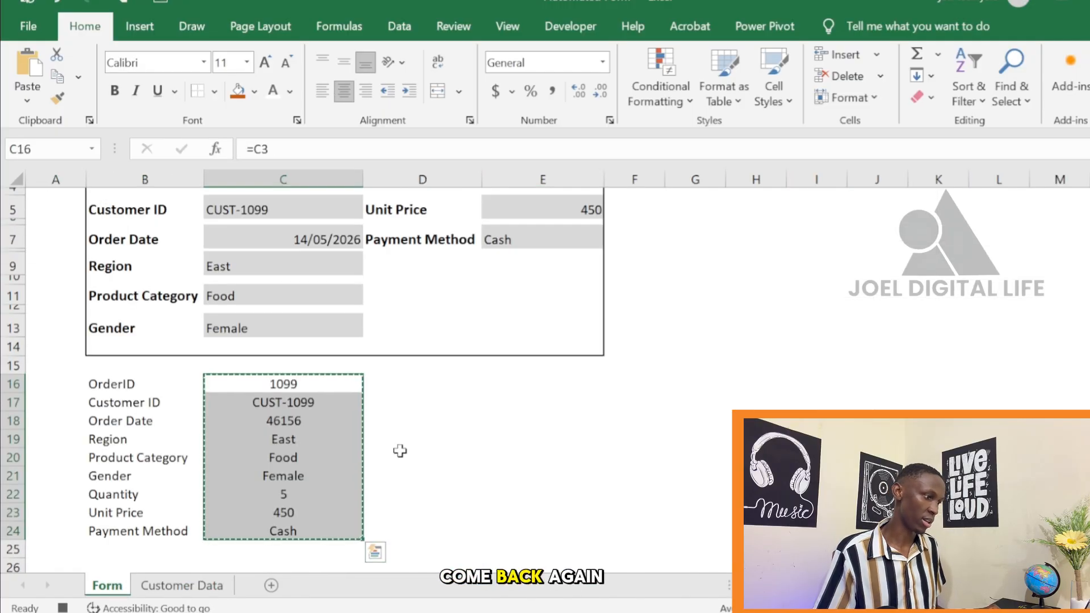
scroll(440, 424, "up", 1)
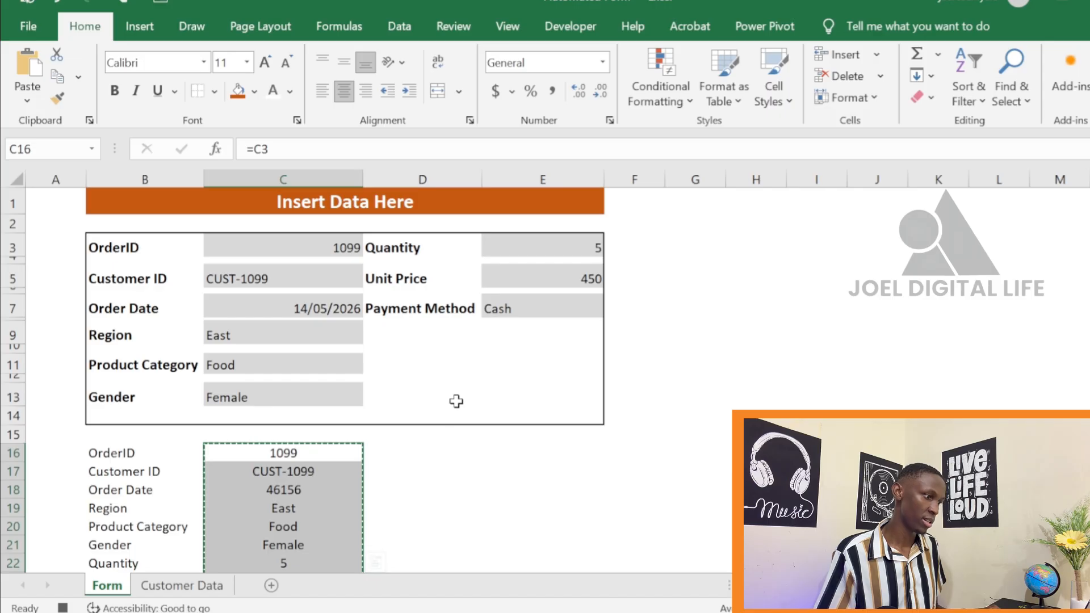
left_click(340, 250)
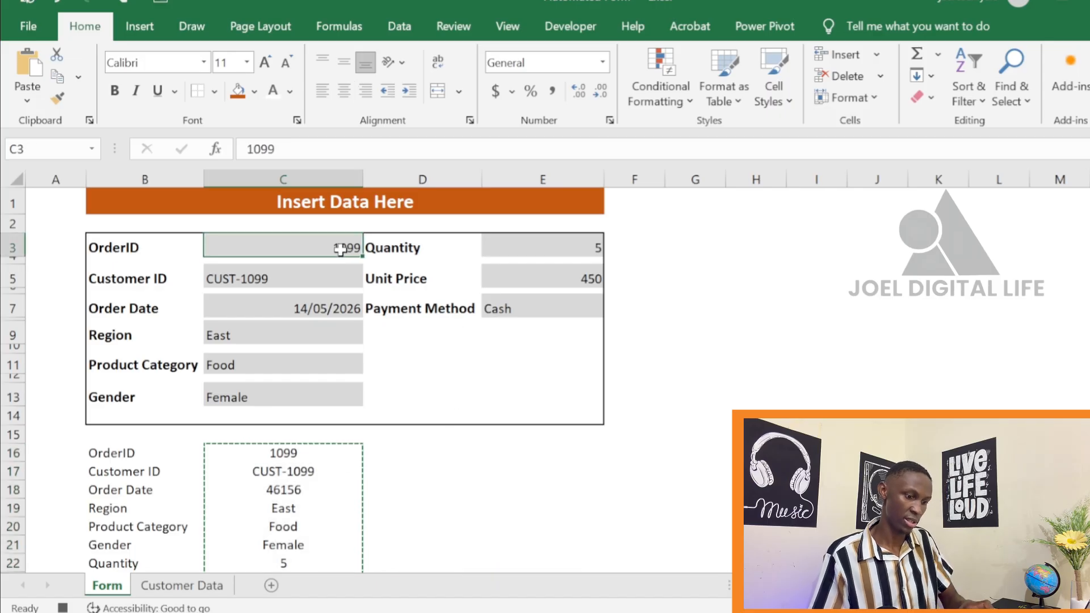
key("Delete")
left_click(315, 277)
key("Delete")
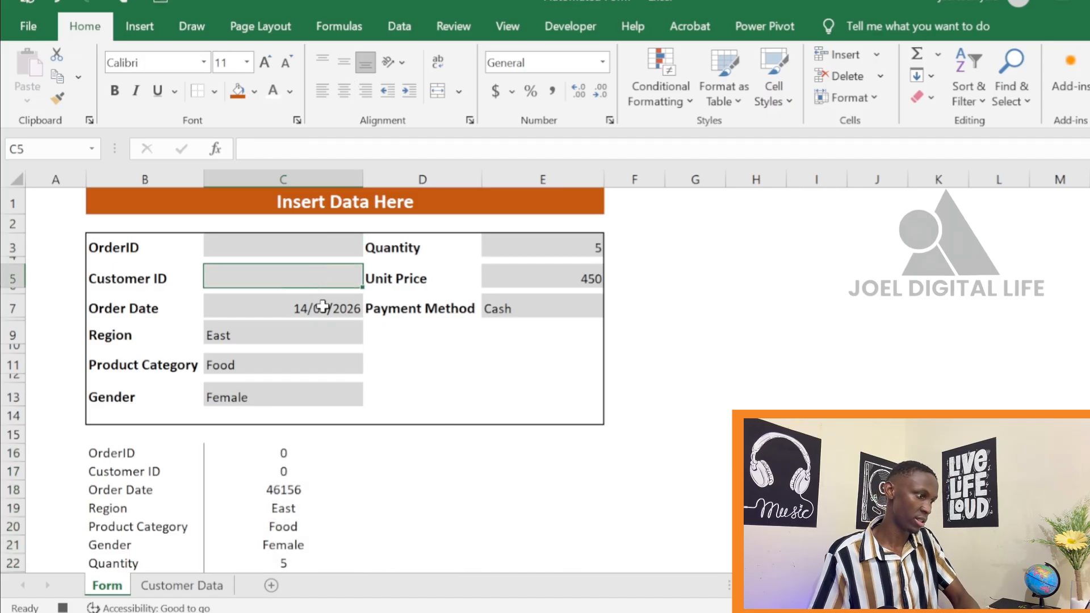
left_click(326, 311)
key("Delete")
left_click(316, 329)
key("Delete")
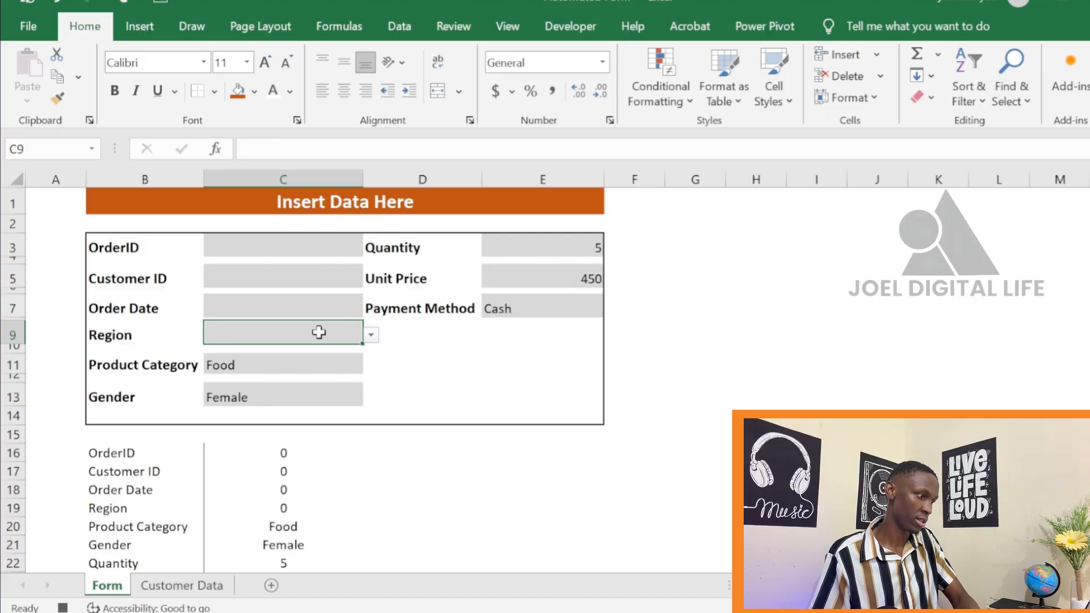
left_click(314, 363)
key("Delete")
left_click(311, 390)
key("Delete")
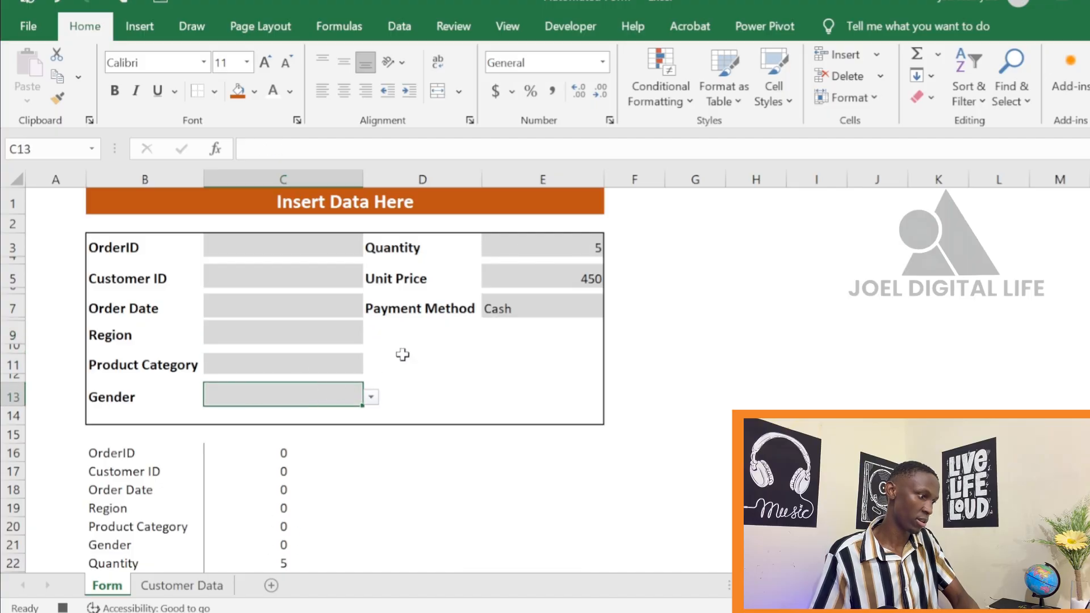
Clear the Quantity, Unit Price and Payment Method entries in E3, E5 and E7 of the form
left_click(588, 244)
key("Delete")
left_click(587, 275)
key("Delete")
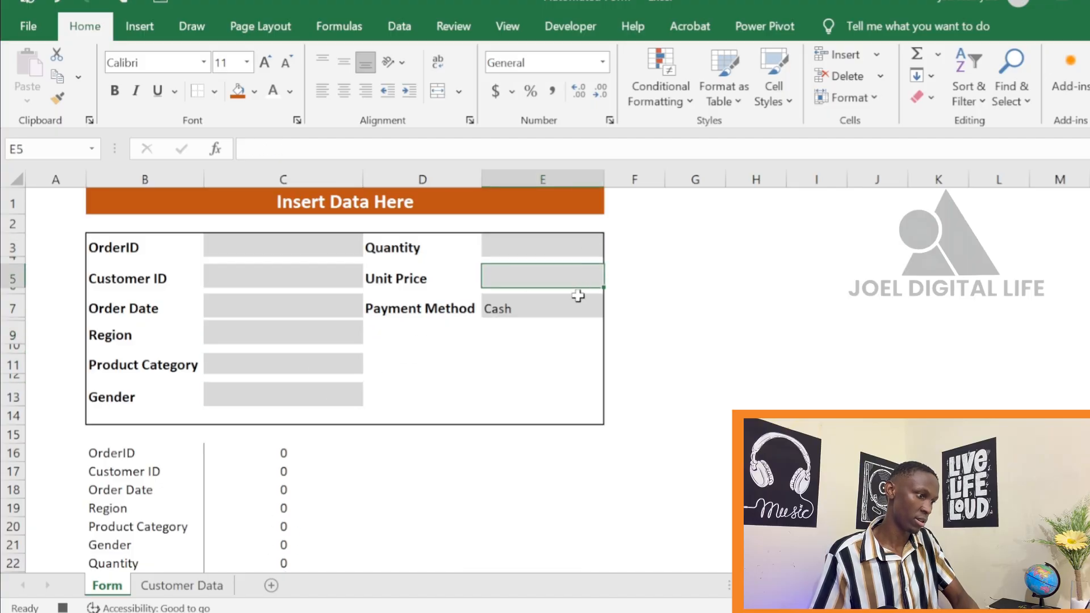
left_click(567, 303)
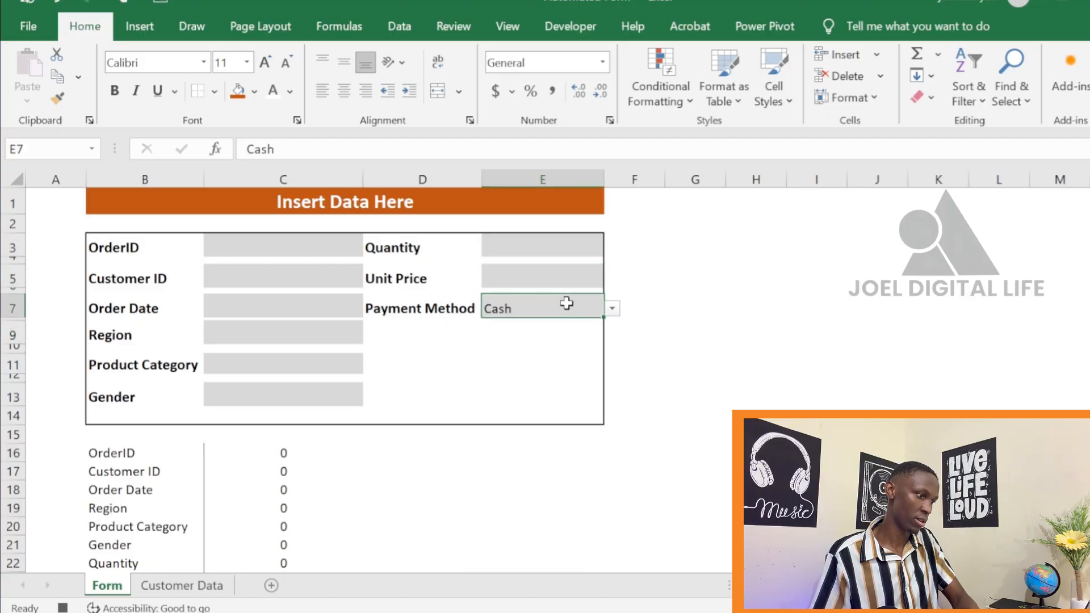
left_click(570, 338)
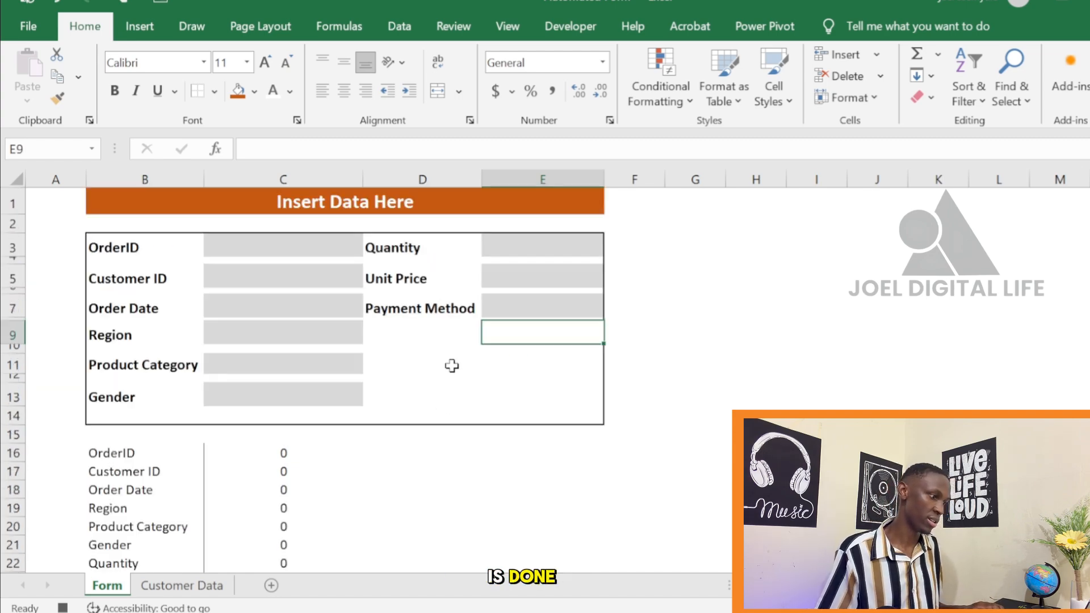
Stop recording the SUBMIT macro
left_click(554, 32)
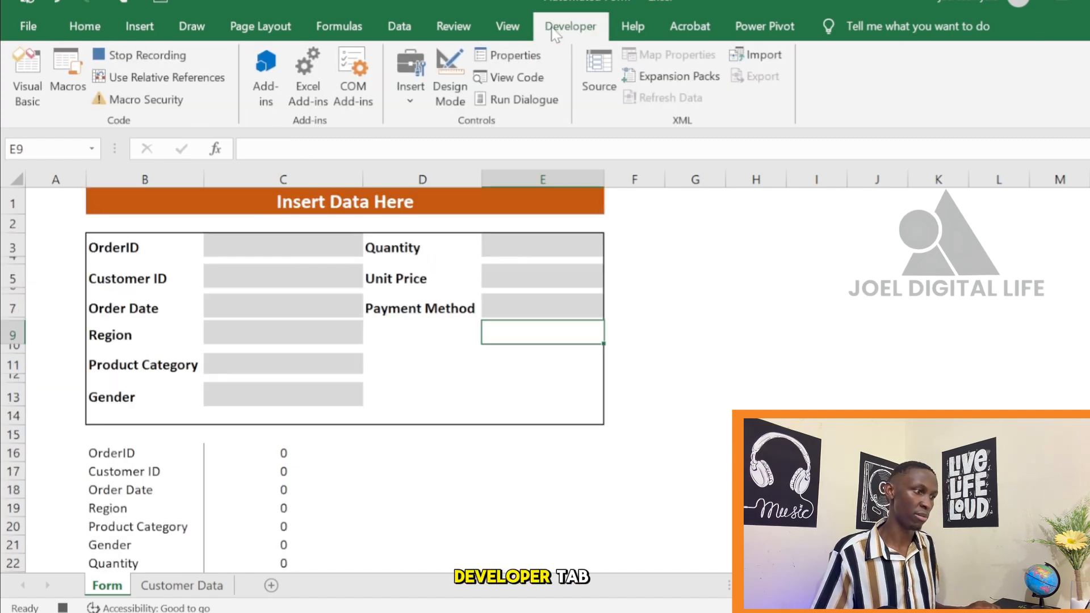
left_click(129, 60)
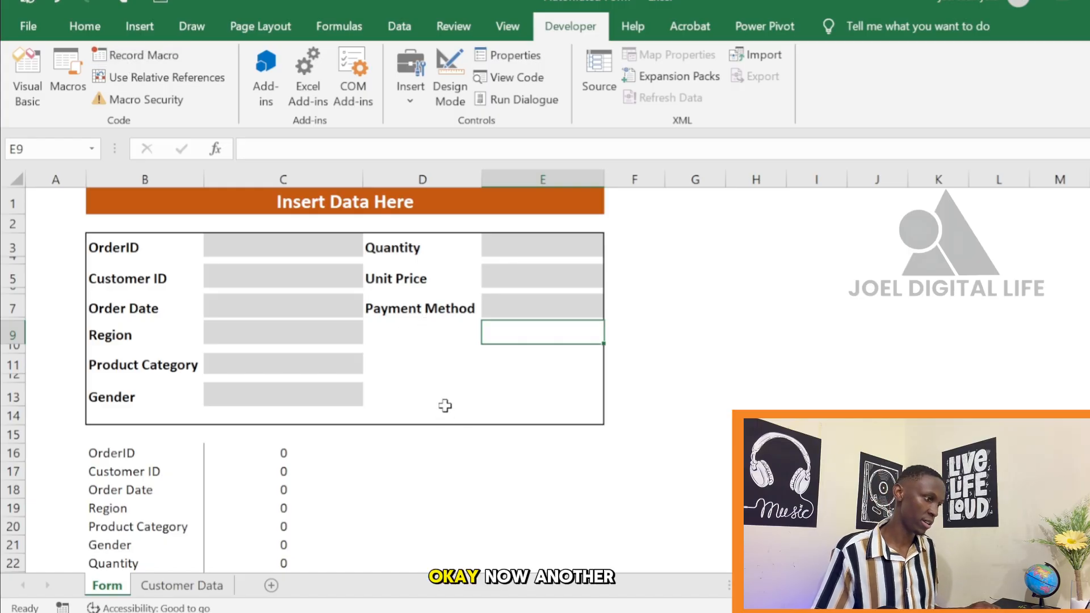
scroll(445, 405, "down", 4)
scroll(458, 310, "up", 4)
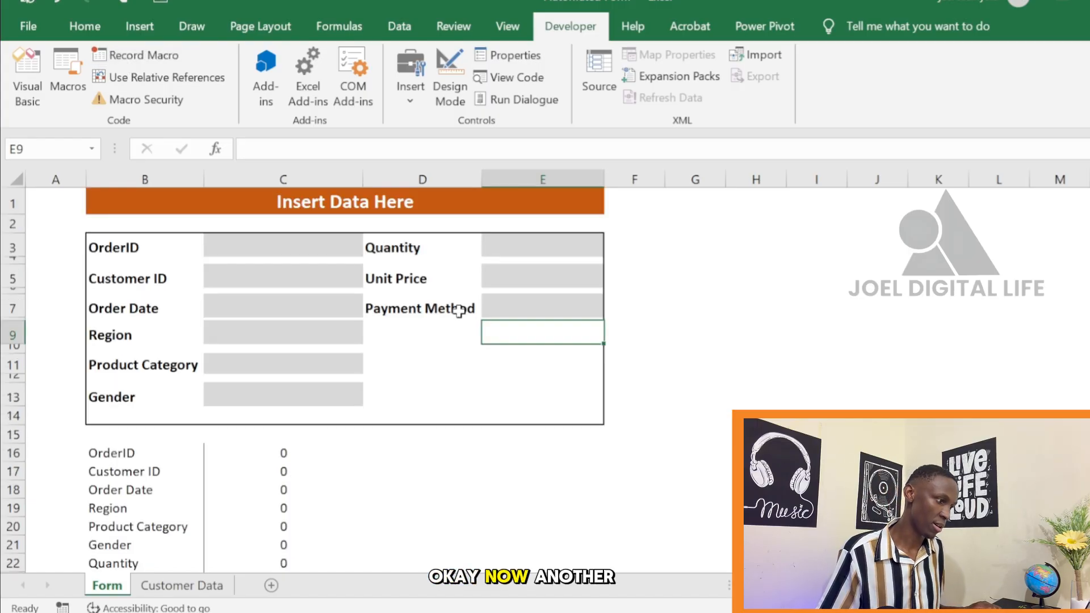
Draw a rounded rectangle on the Form sheet beneath the Payment Method field, spanning columns D and E around rows 11 to 13
left_click(692, 298)
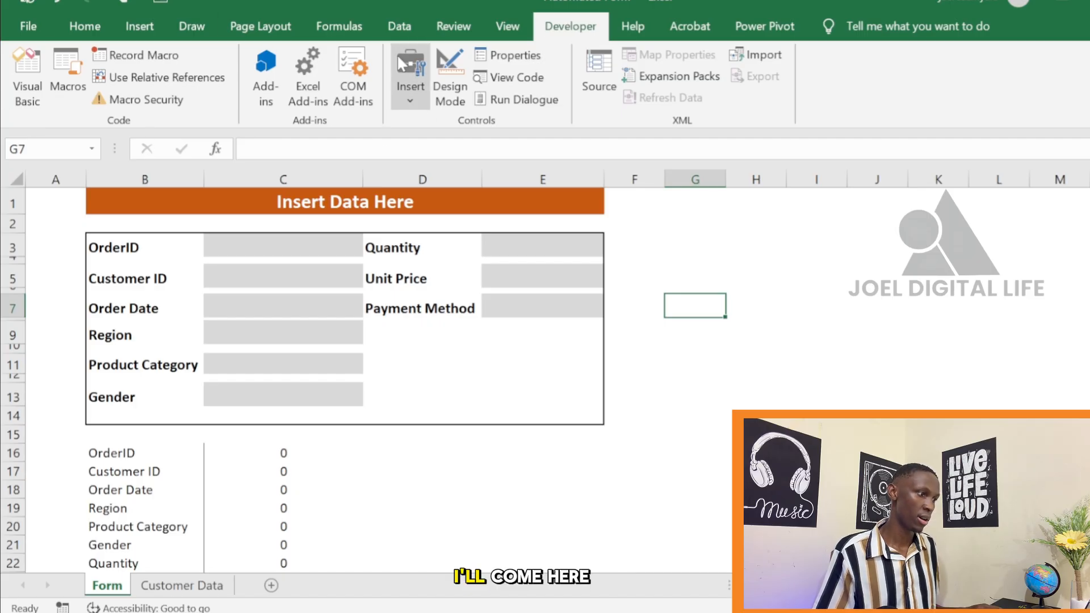
left_click(404, 80)
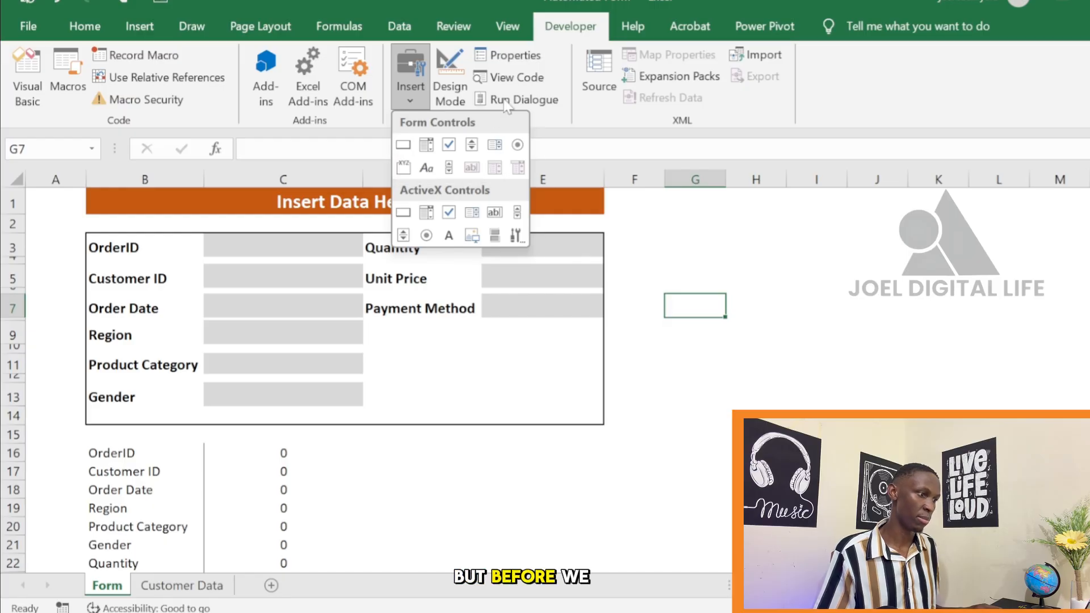
left_click(86, 27)
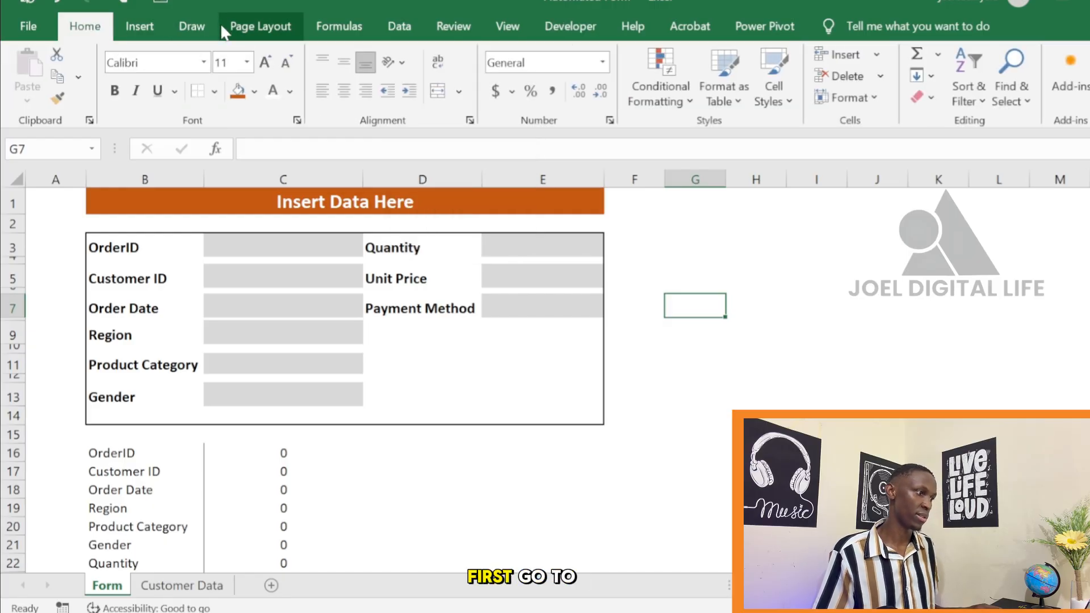
left_click(139, 26)
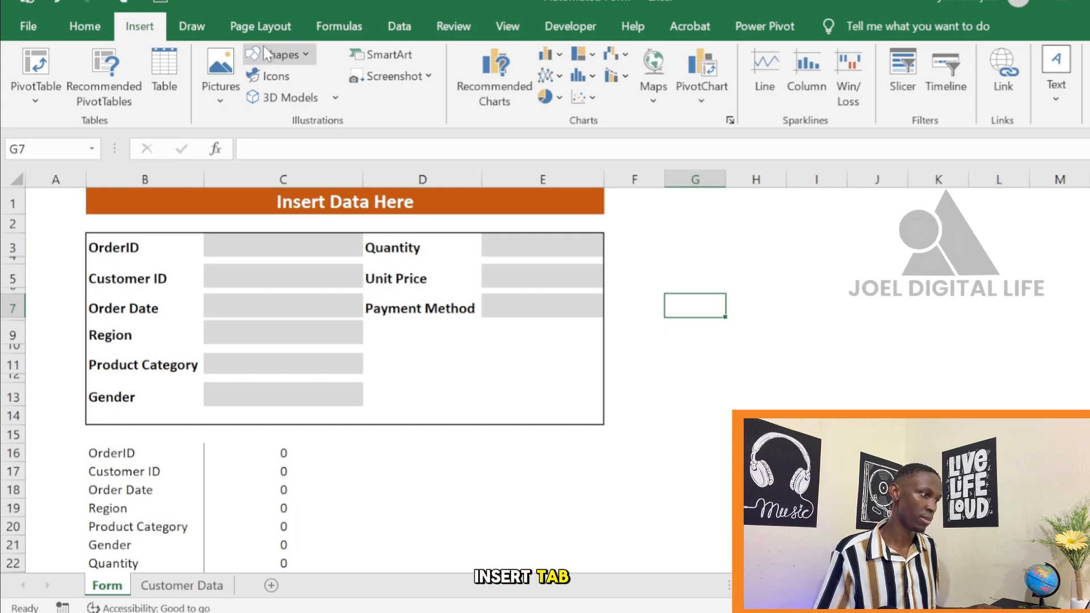
left_click(303, 56)
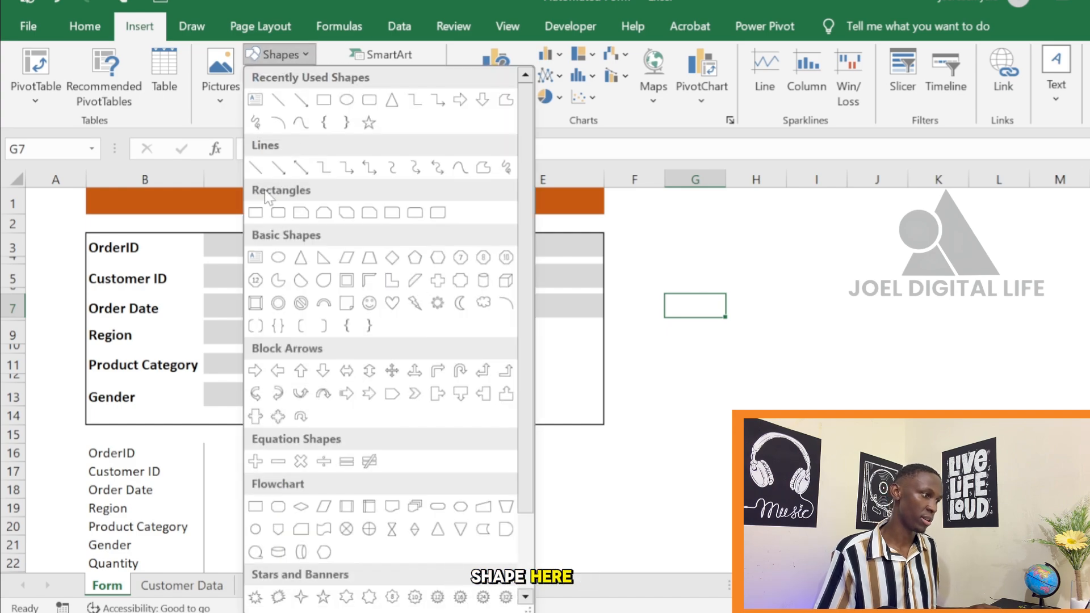
left_click(375, 102)
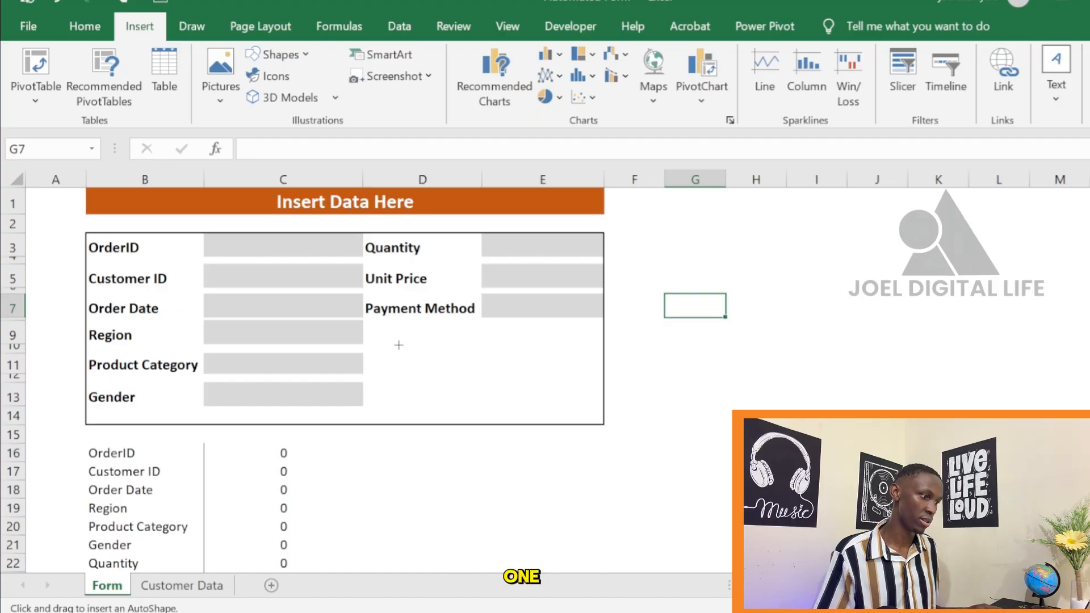
left_click_drag(470, 359, 552, 407)
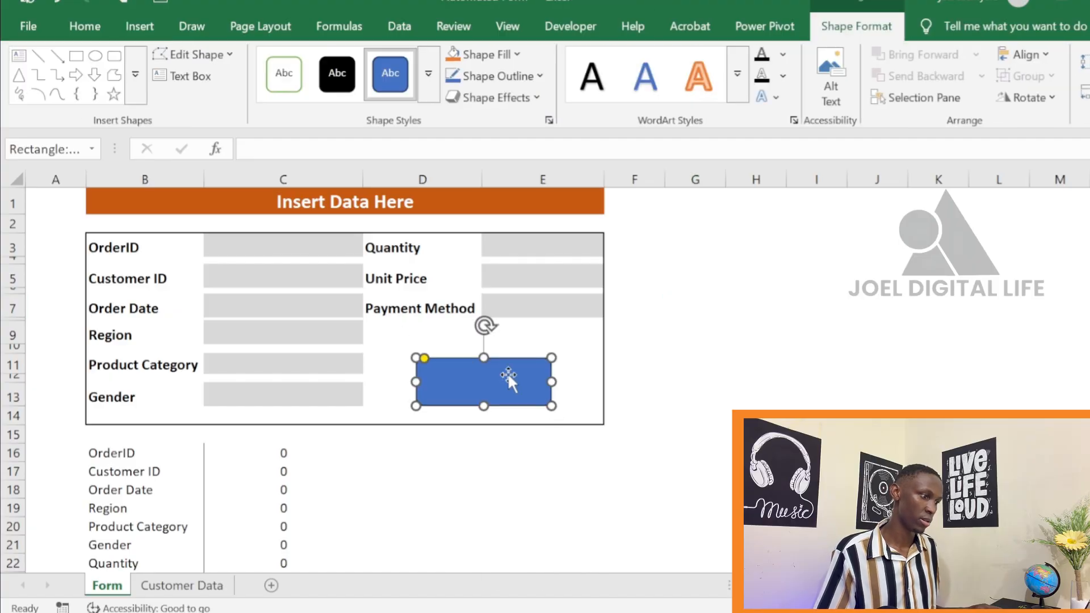
Label the rounded rectangle SUBMIT and format its text as bold 18 pt Arial Black
left_click(478, 385)
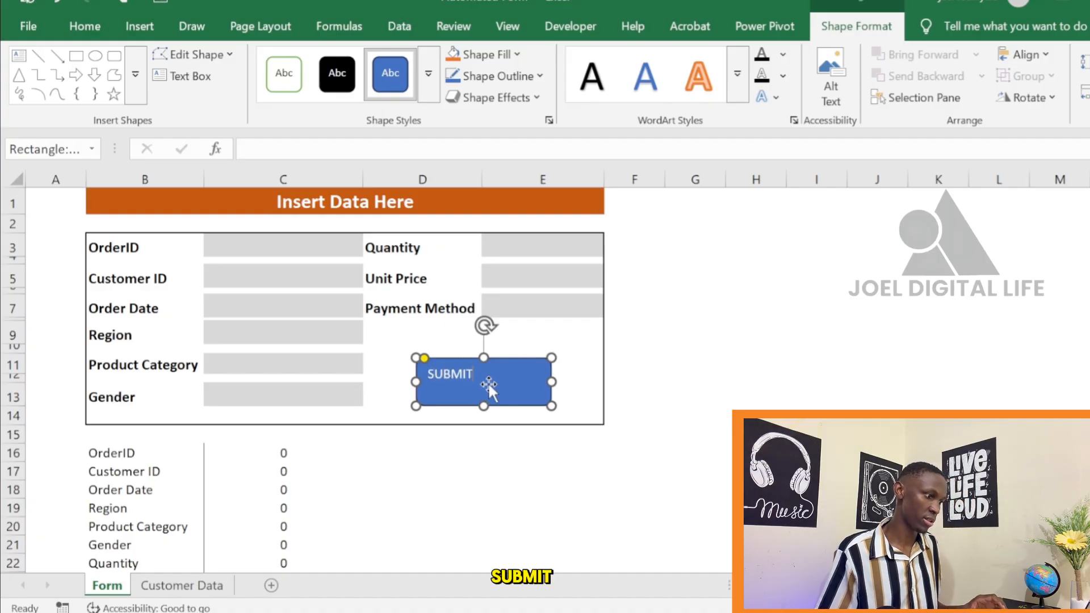
left_click(84, 26)
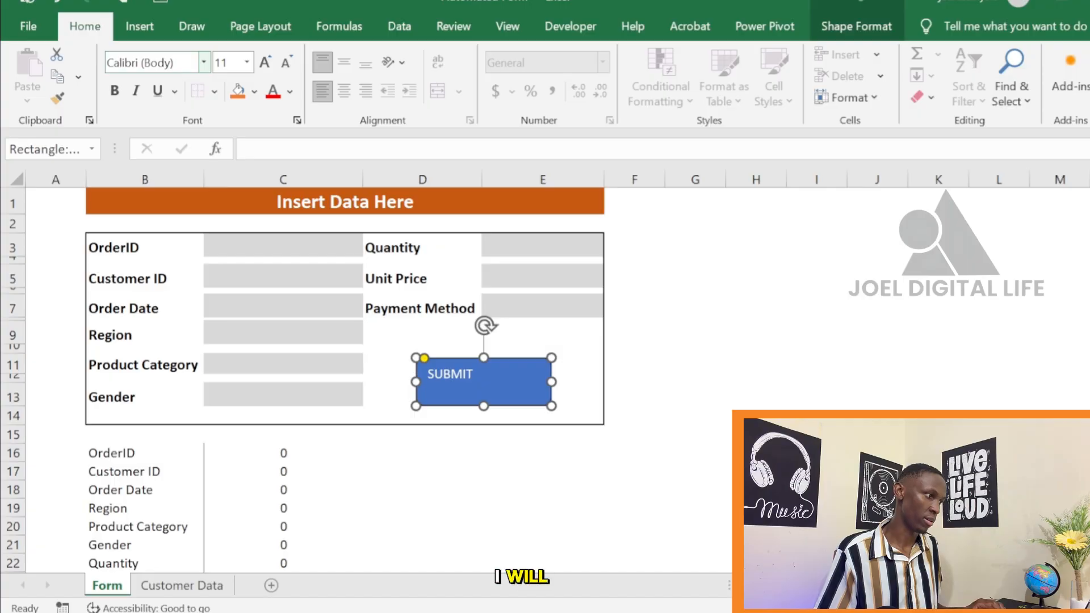
left_click(264, 63)
left_click(264, 62)
left_click(264, 63)
left_click(264, 62)
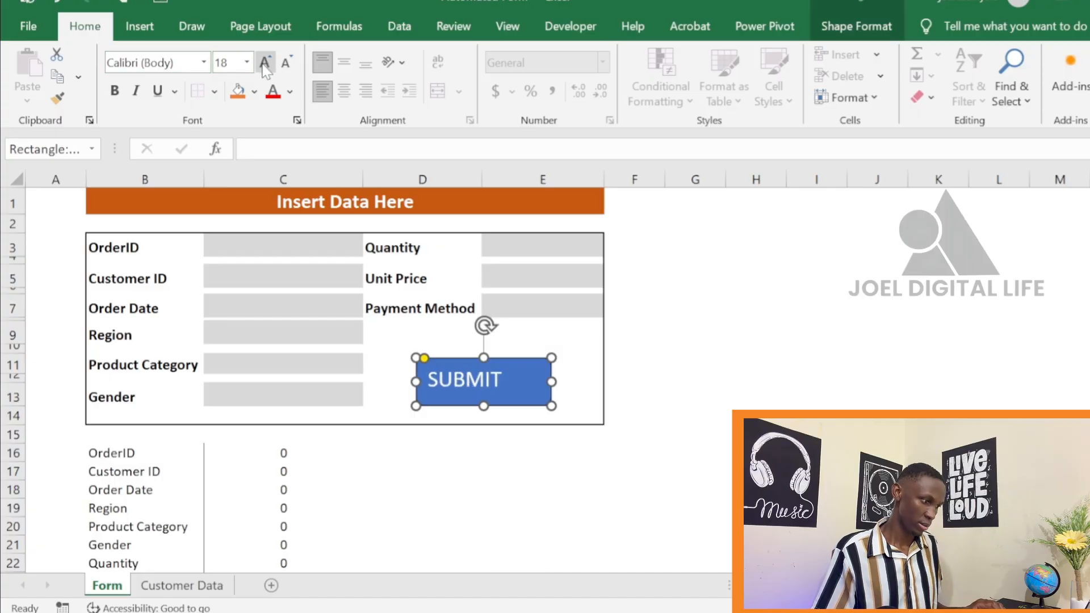
left_click(114, 91)
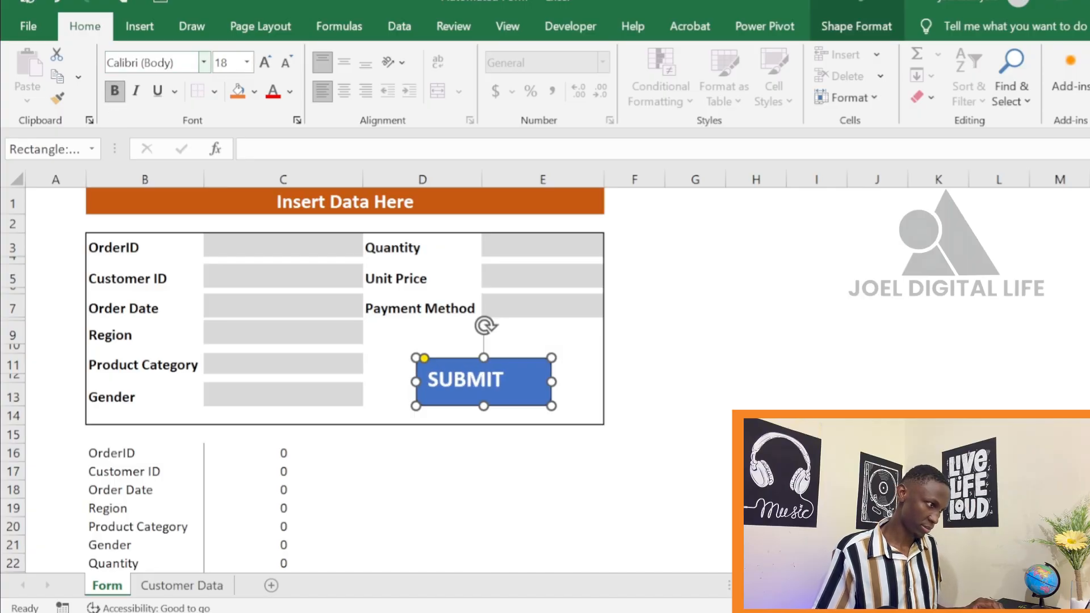
left_click(203, 63)
left_click(176, 245)
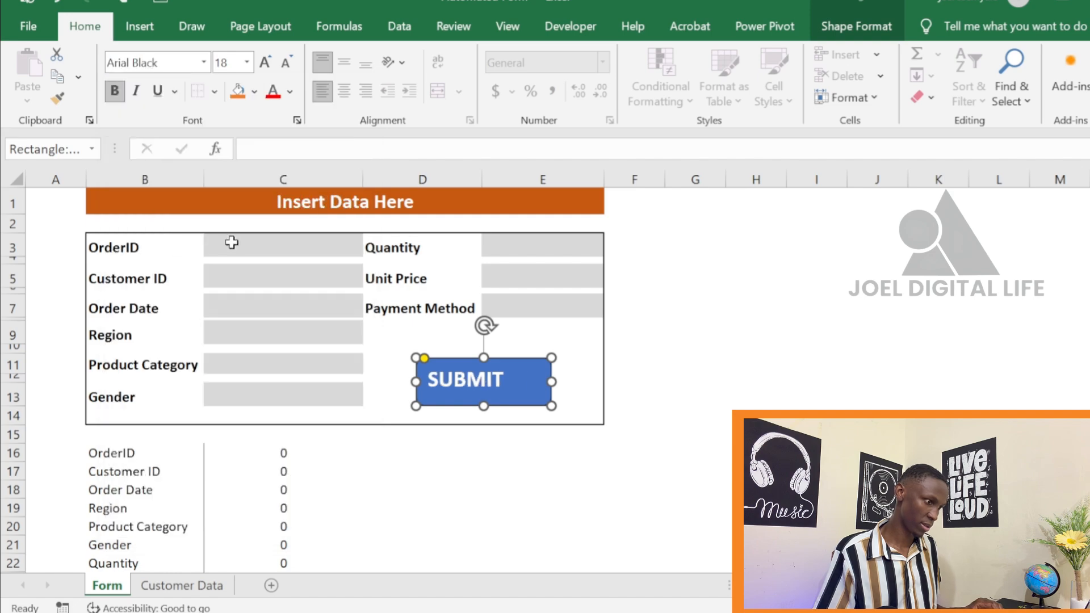
left_click(706, 388)
left_click(609, 366)
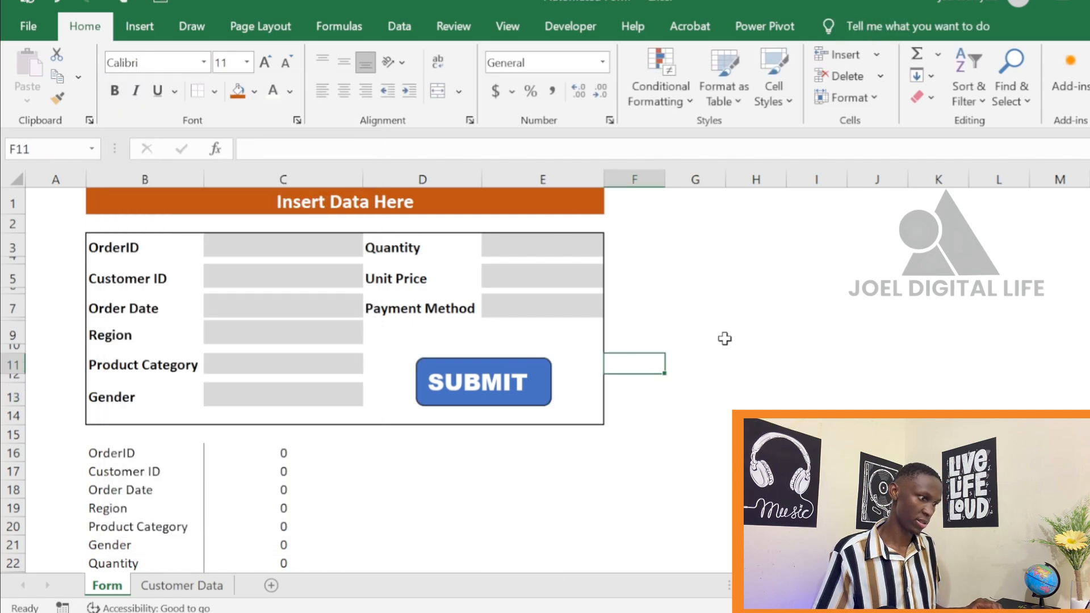
left_click(720, 336)
left_click(690, 452)
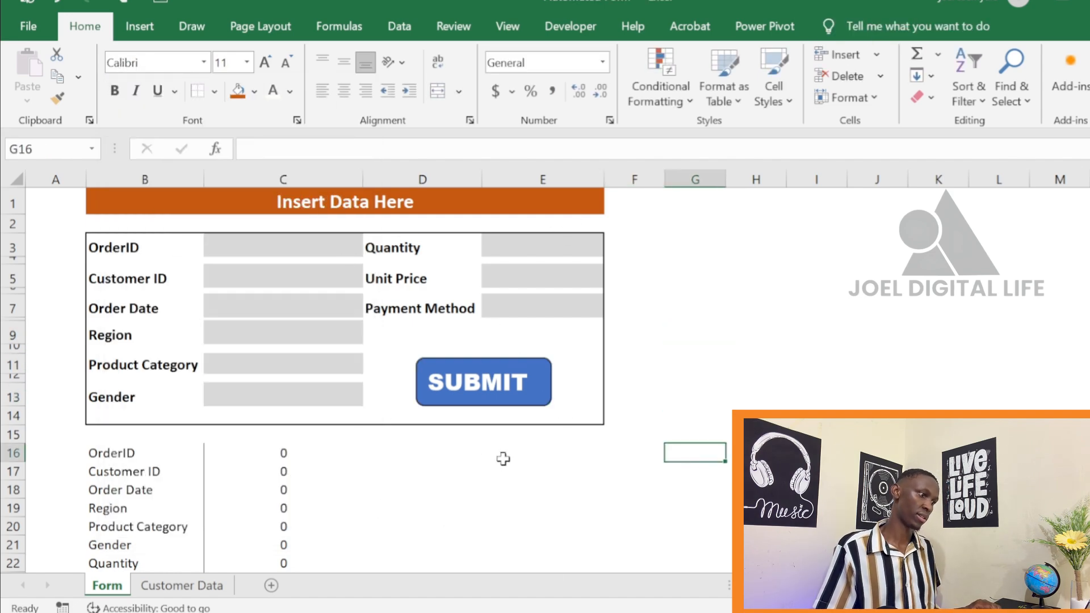
Assign the SUBMIT macro to the rounded rectangle button
scroll(503, 459, "down", 2)
scroll(576, 457, "up", 2)
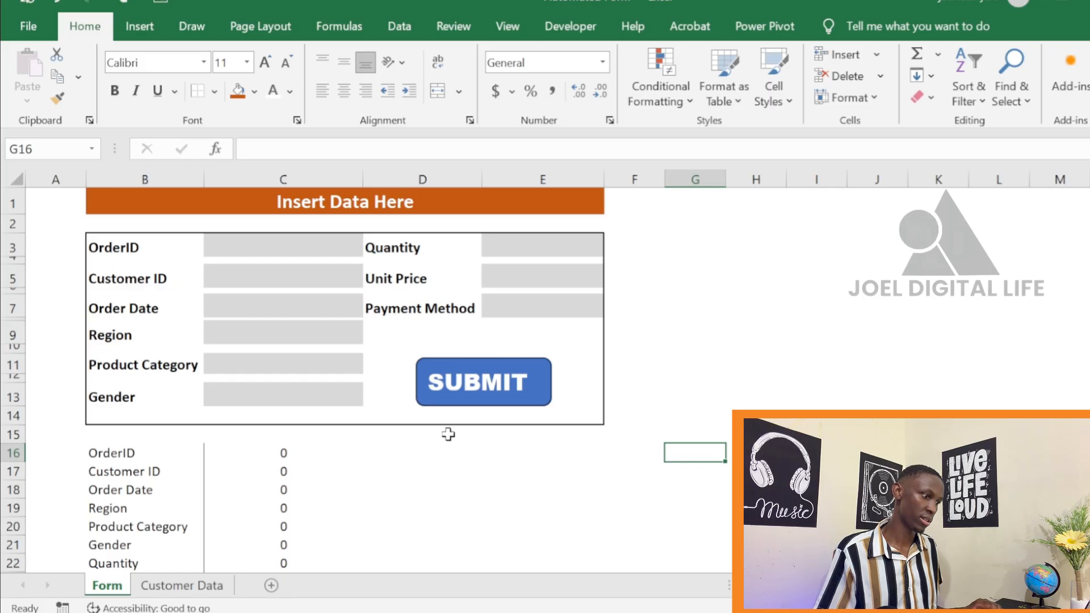
right_click(539, 389)
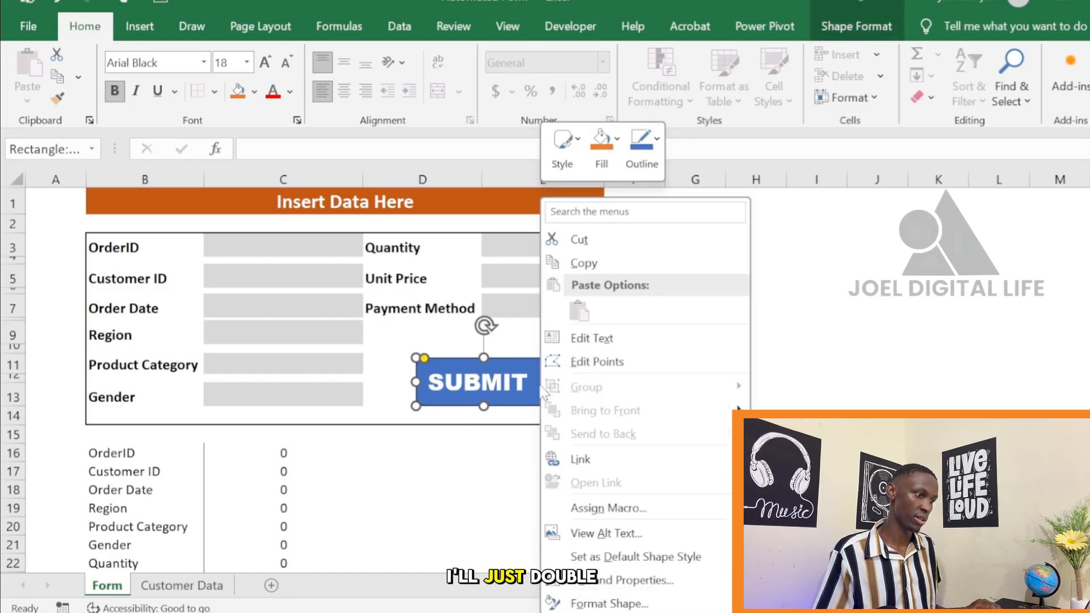
left_click(523, 526)
right_click(541, 388)
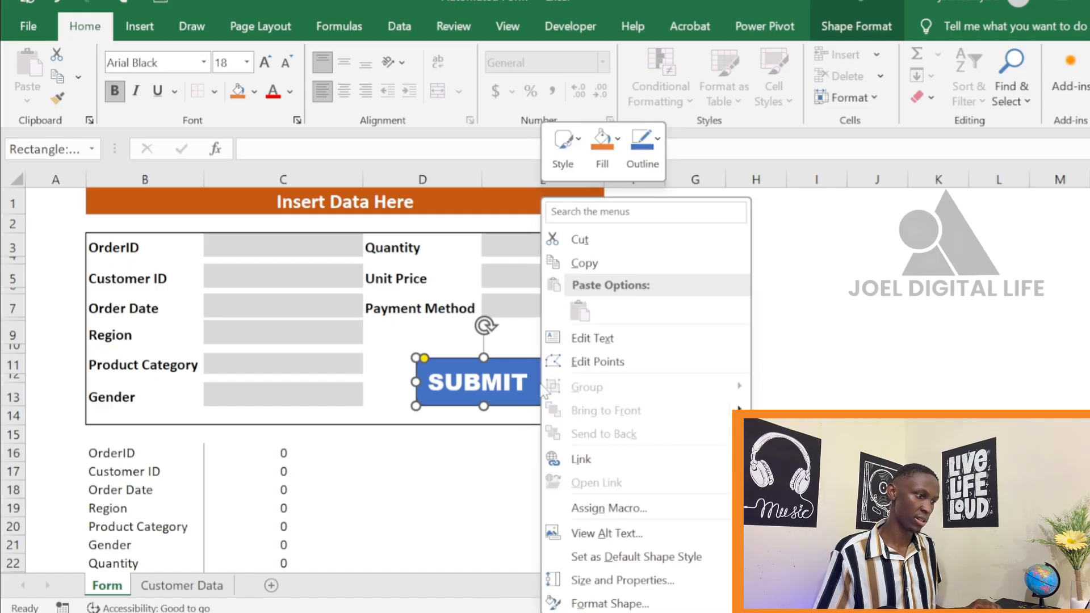
left_click(606, 508)
left_click(458, 328)
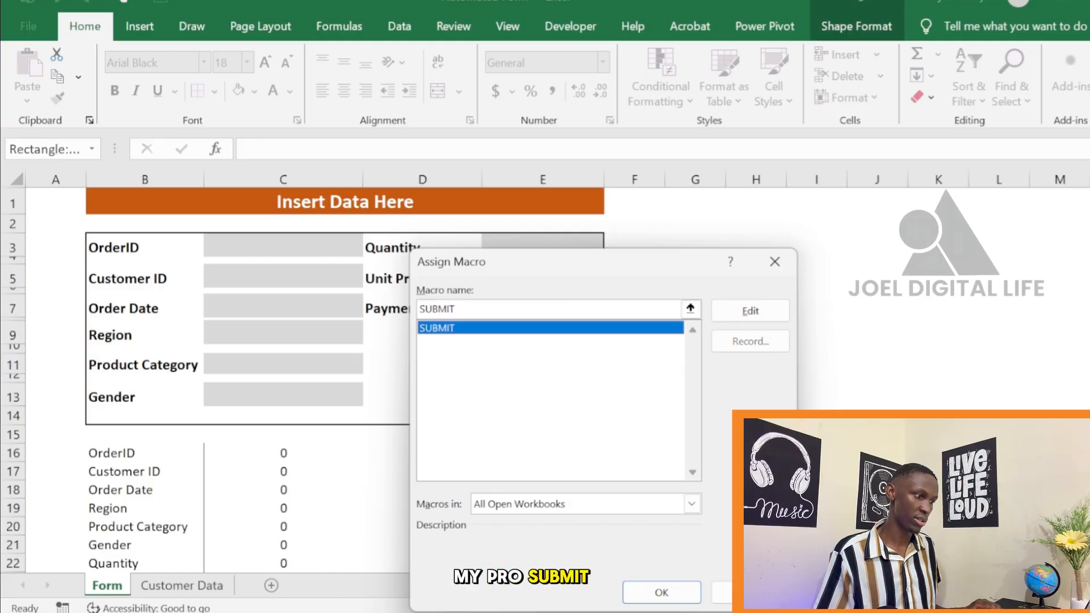
left_click(658, 591)
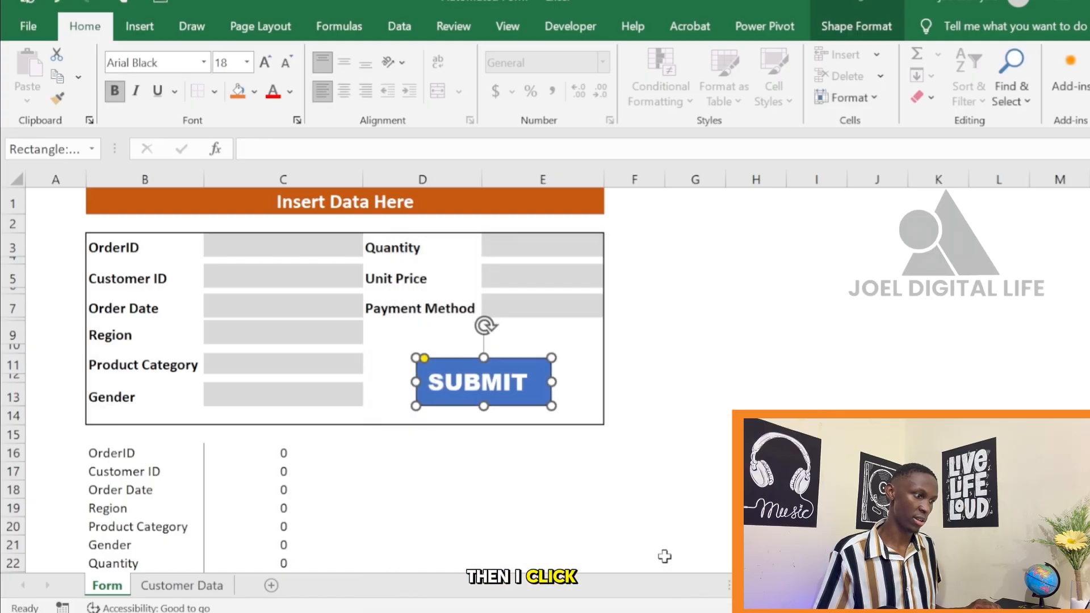
Test the SUBMIT button with the form empty and check the transferred rows on the Customer Data sheet
left_click(704, 434)
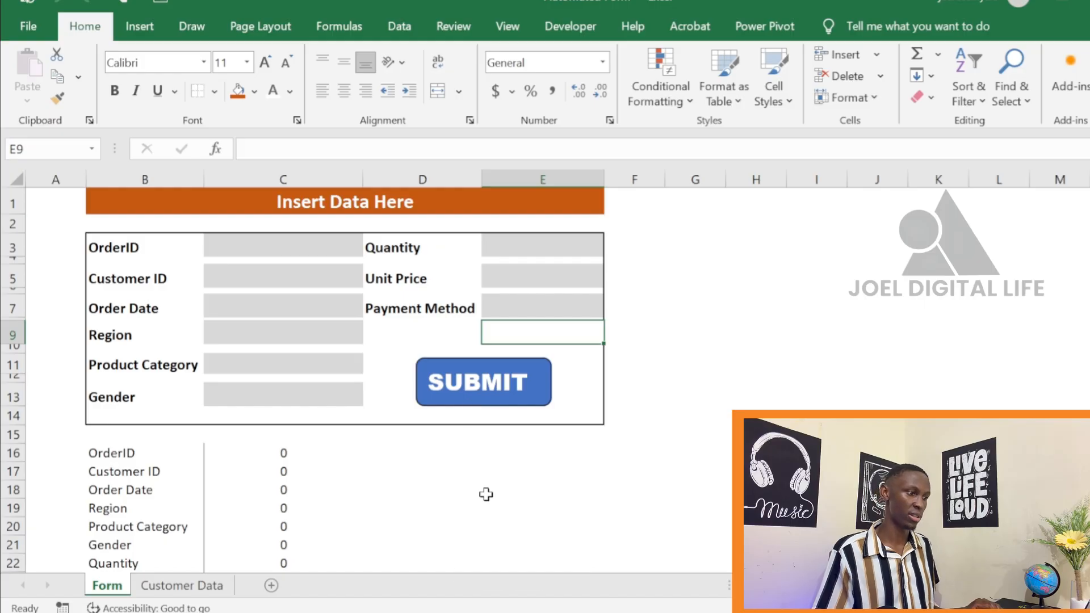
left_click(182, 586)
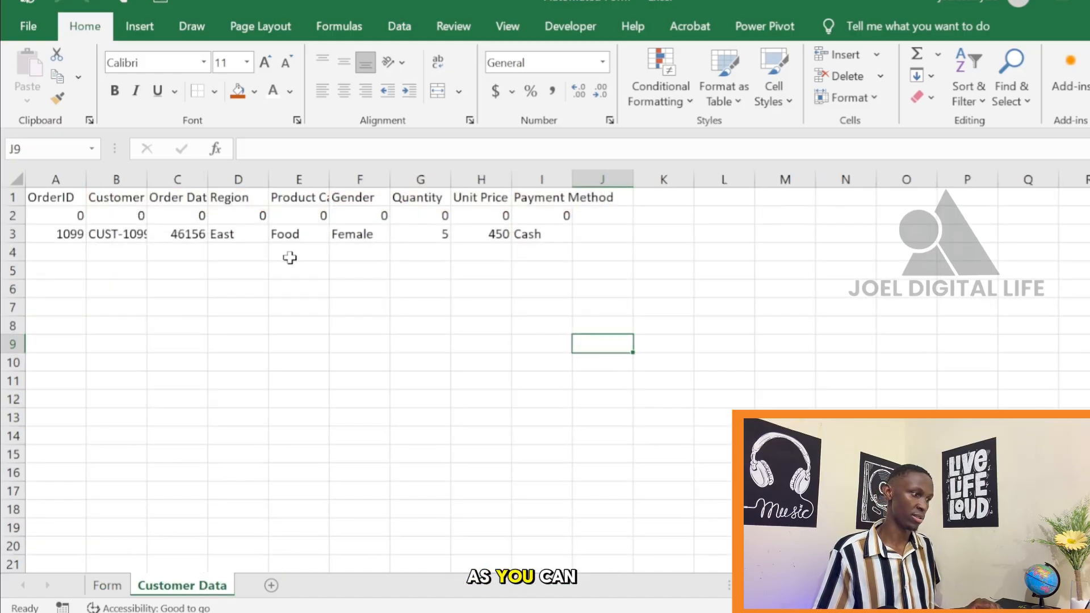
left_click(107, 585)
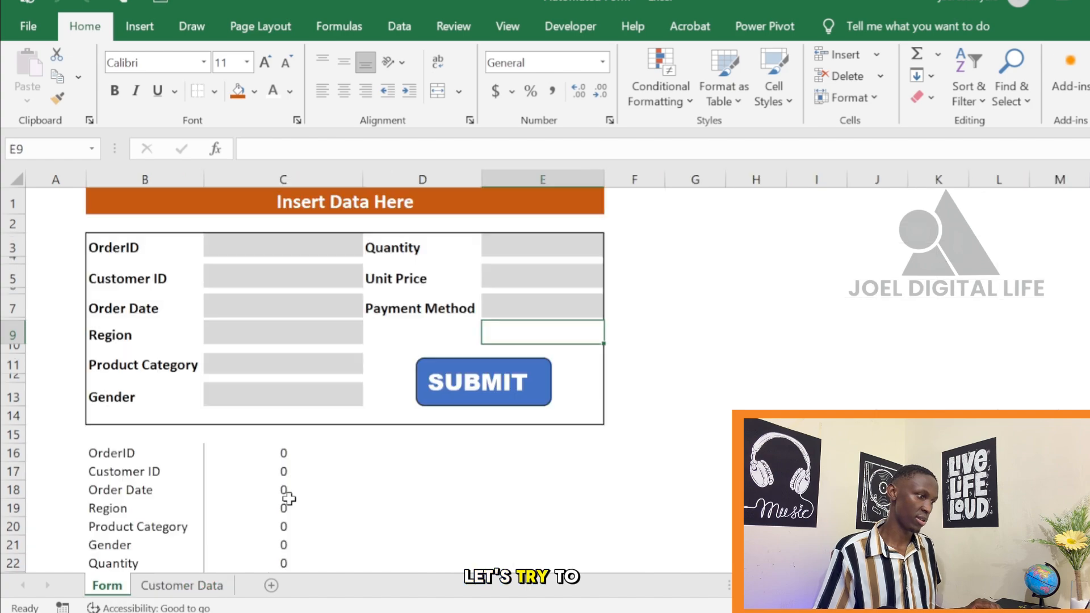
Enter the order ID, the customer ID and the order date 15/05/2026 for a new record in the form
left_click(271, 252)
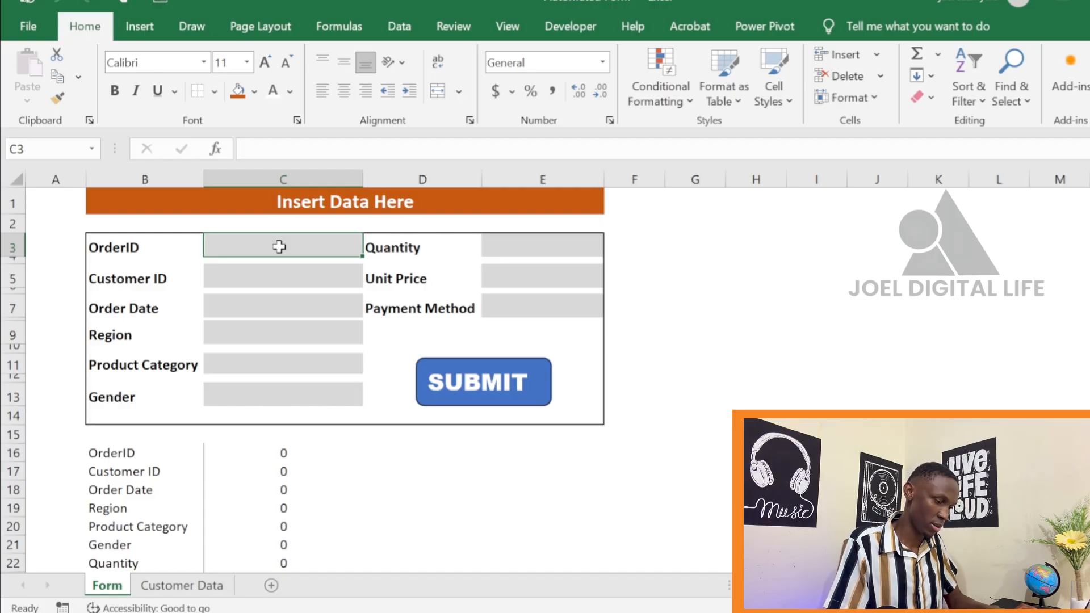
type("1787")
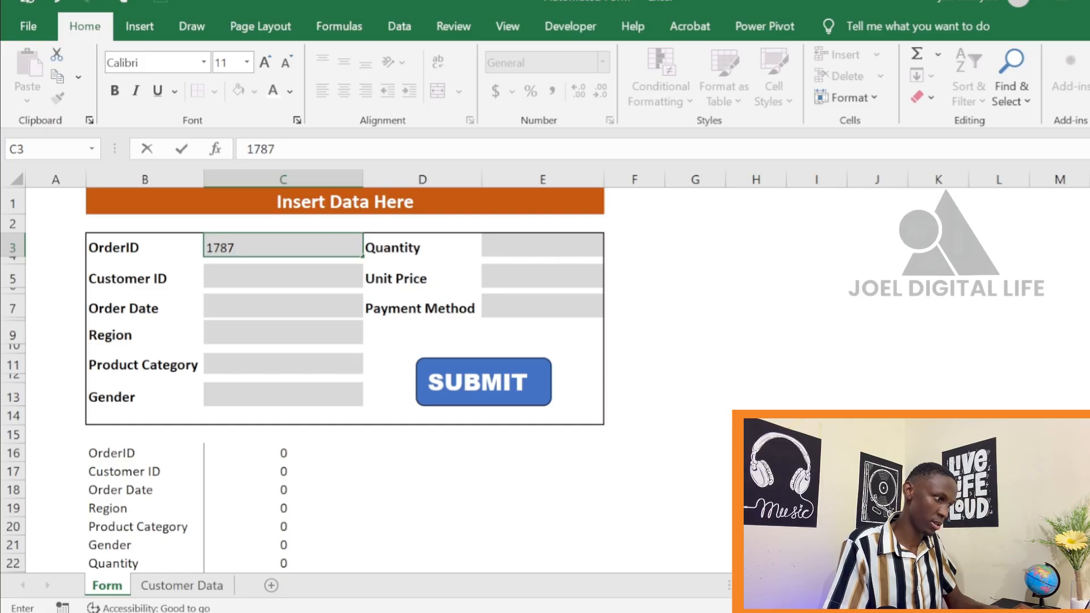
key("Return")
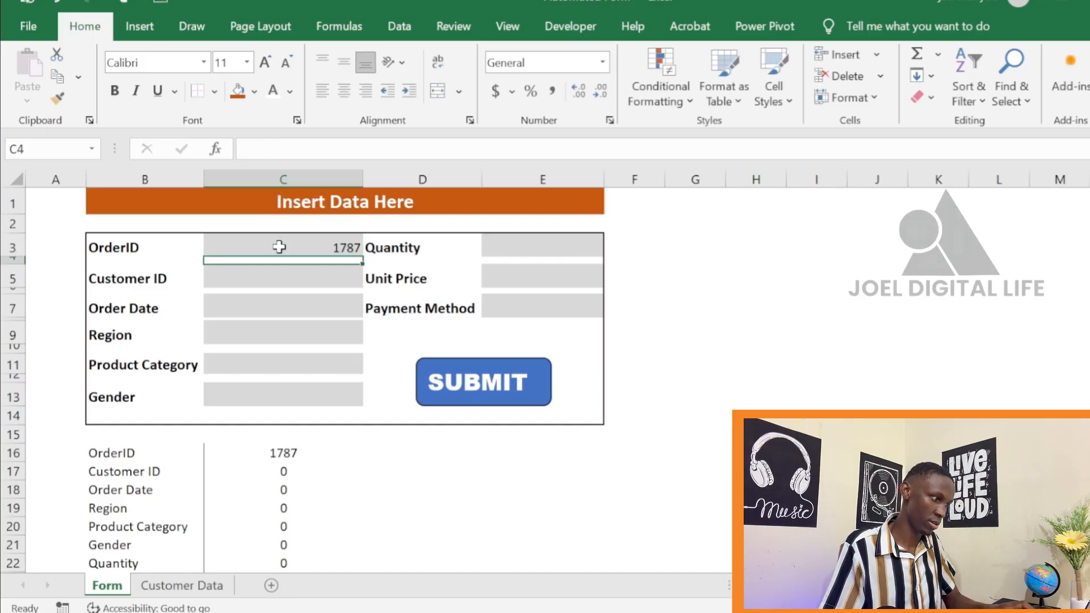
key("Return")
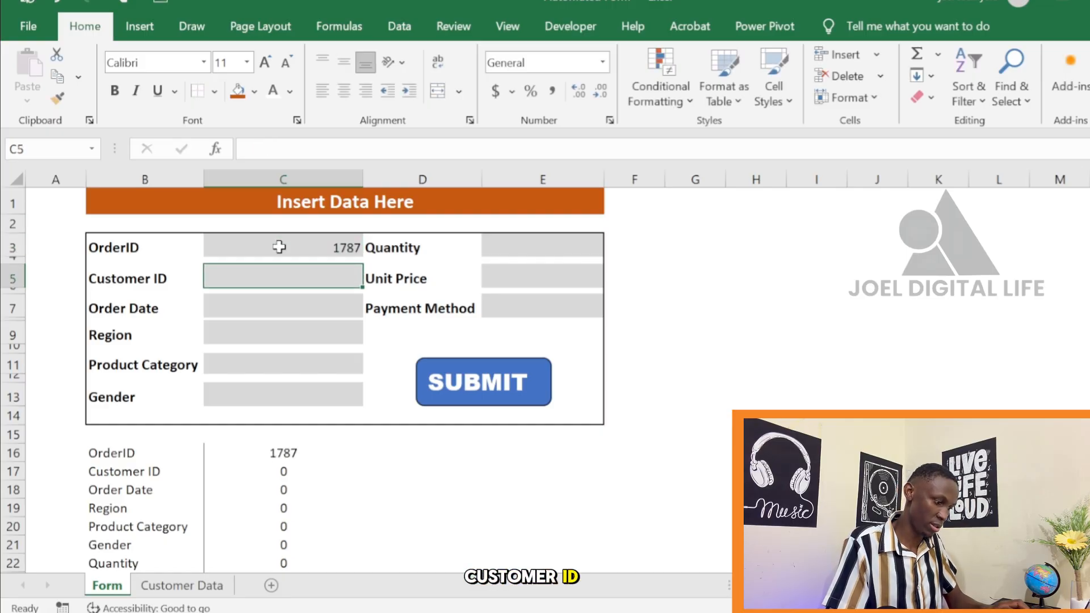
type("CUST-")
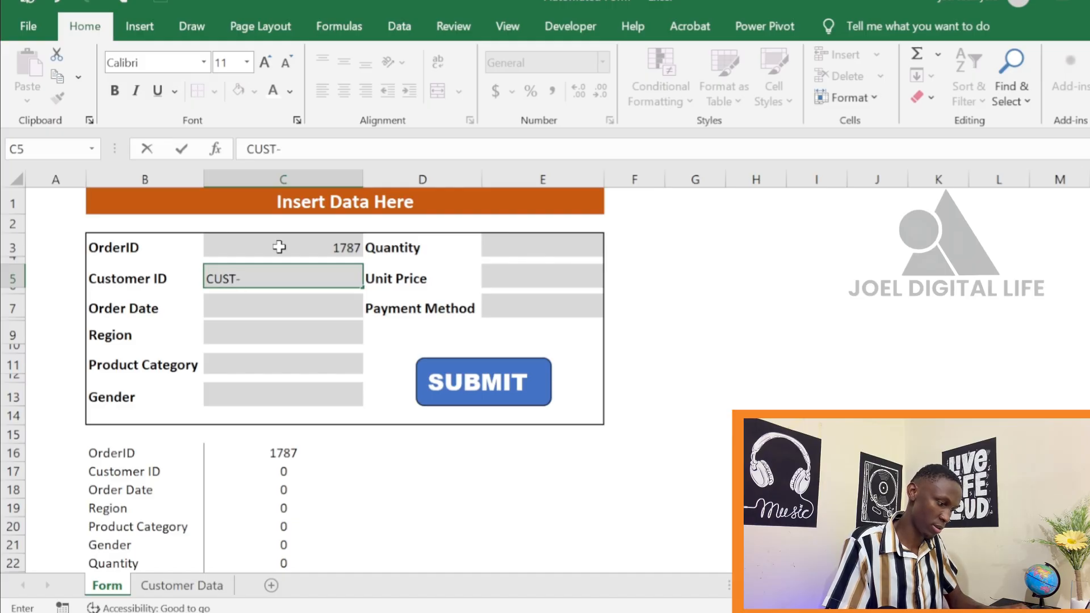
type("23242")
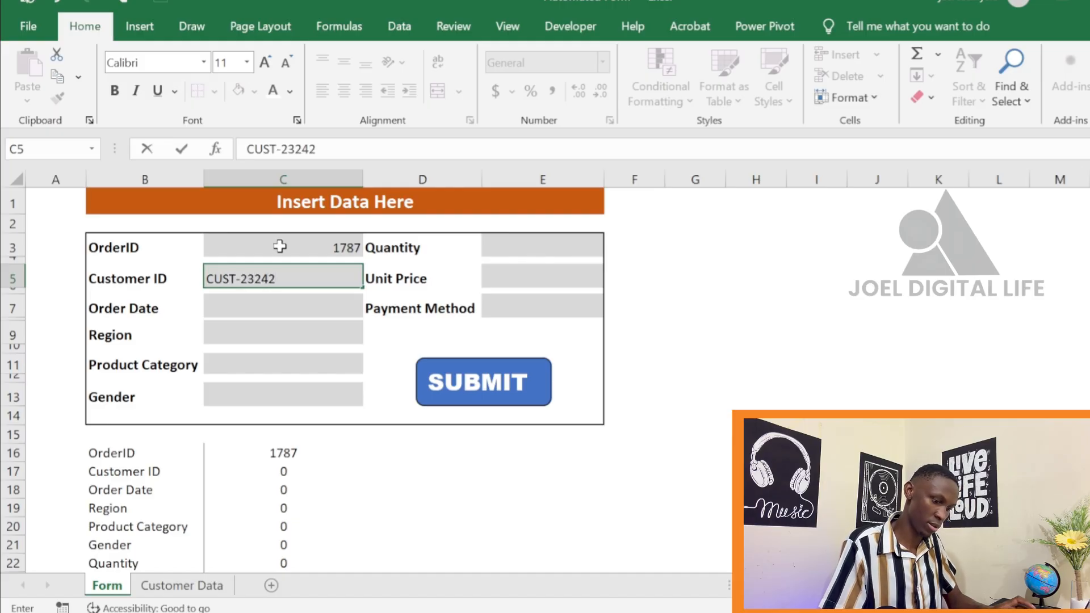
key("Return")
key("Return")
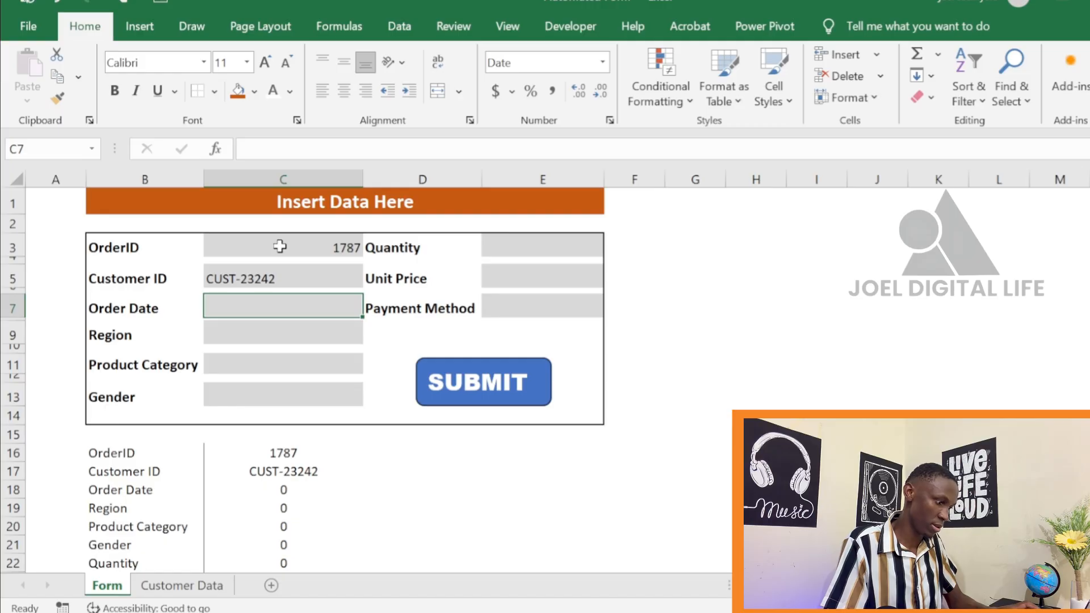
type("15/5/26")
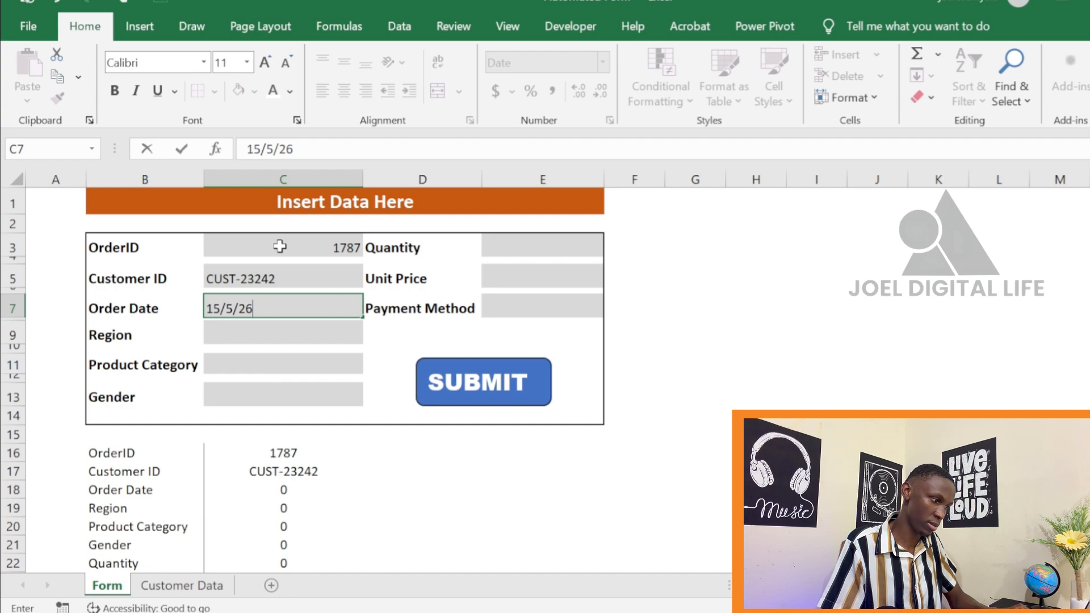
key("Return")
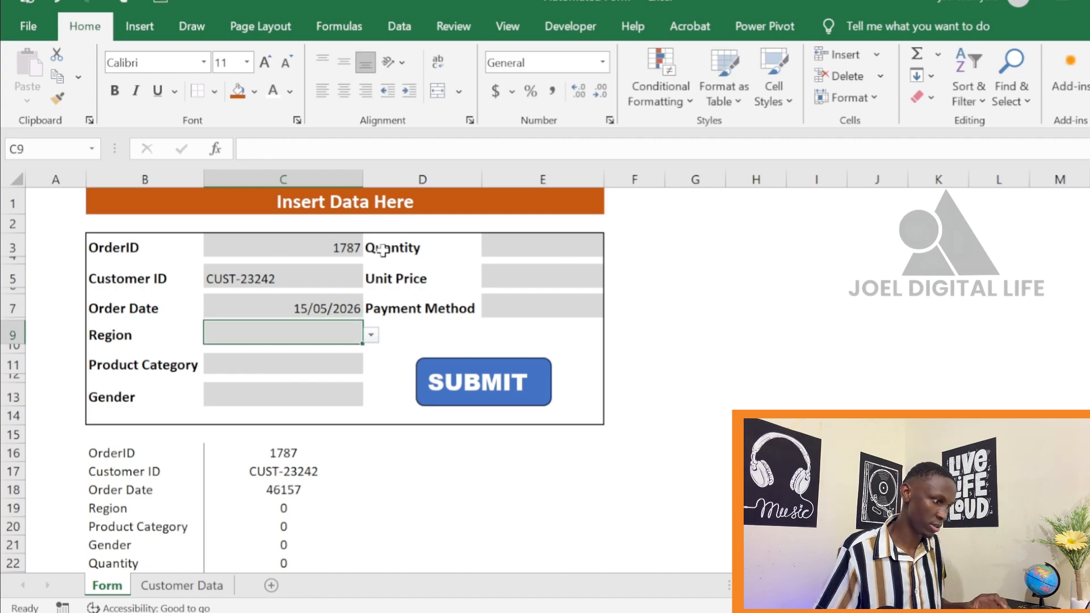
Choose East as the region, Clothes as the product category and Mala as the gender for the new record
left_click(371, 335)
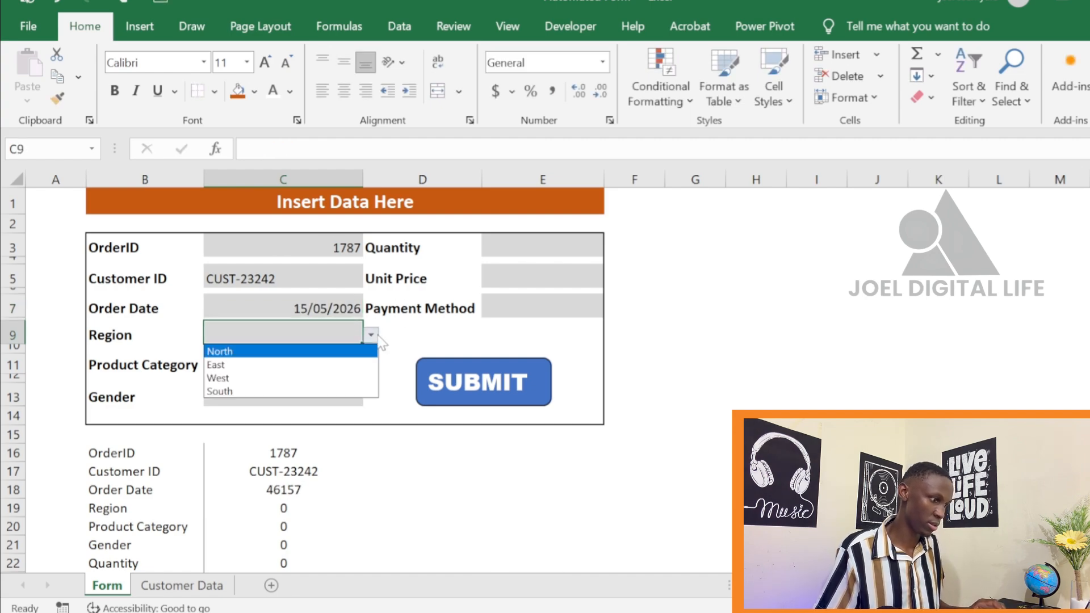
left_click(347, 364)
left_click(334, 367)
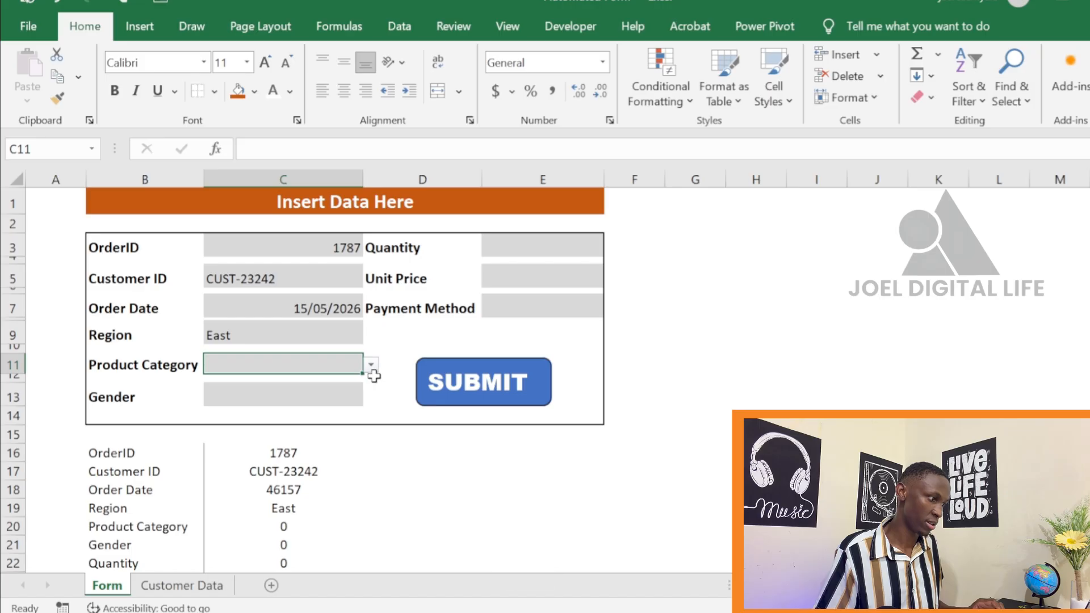
left_click(372, 369)
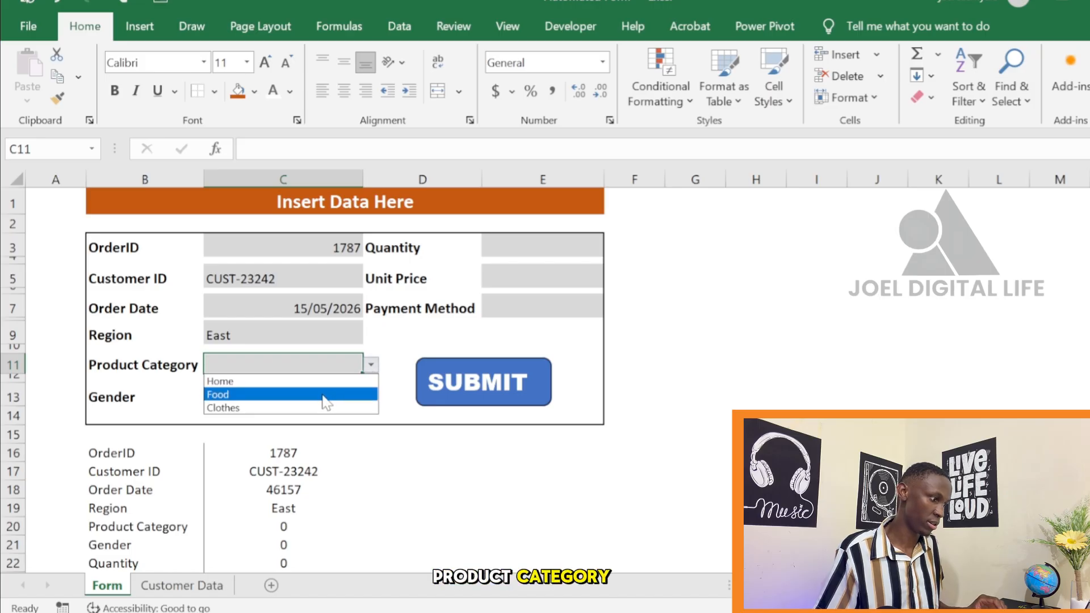
left_click(319, 408)
left_click(365, 396)
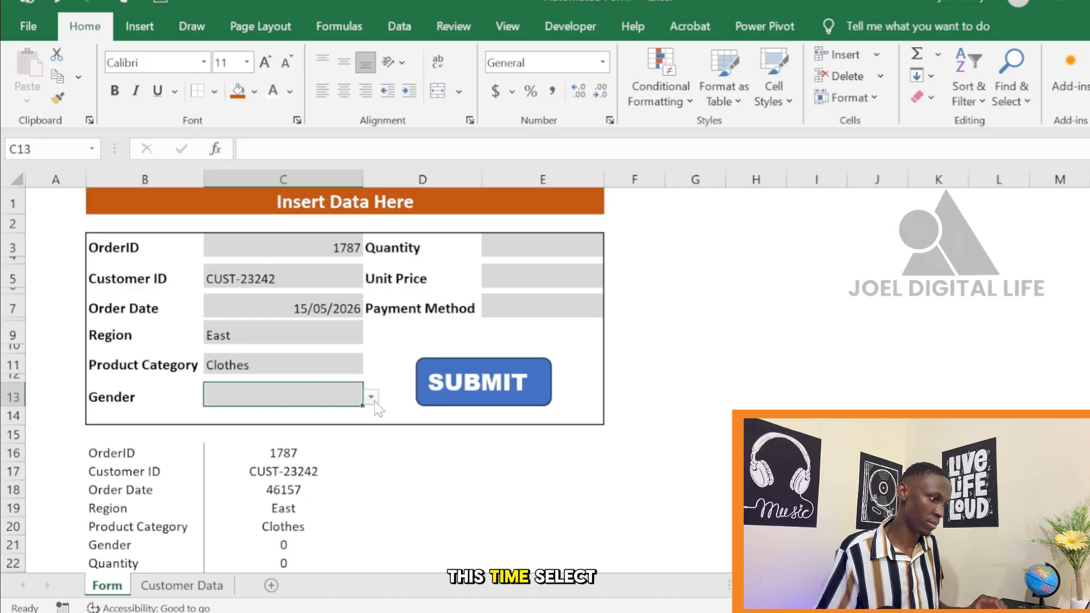
left_click(372, 399)
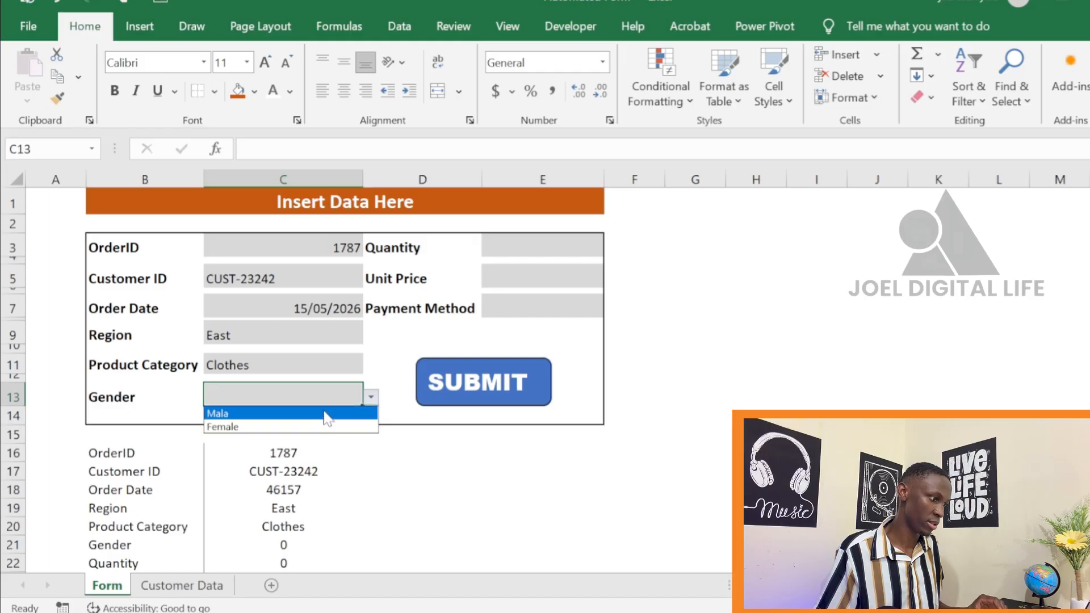
left_click(326, 414)
Enter a quantity of 4 and a unit price of 450, and choose Card as the payment method
left_click(579, 250)
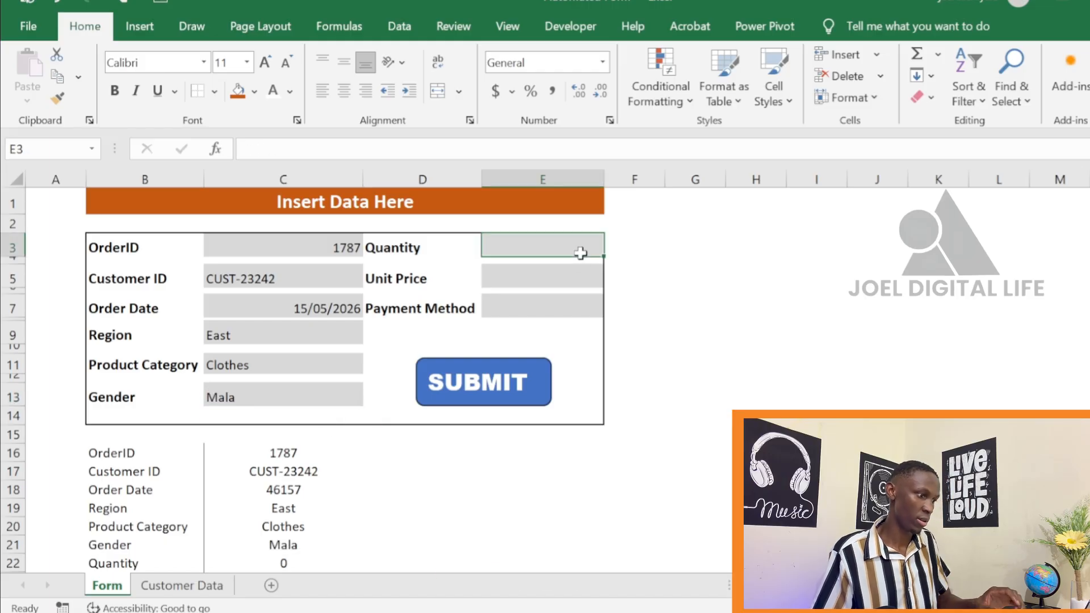
type("4")
left_click(562, 277)
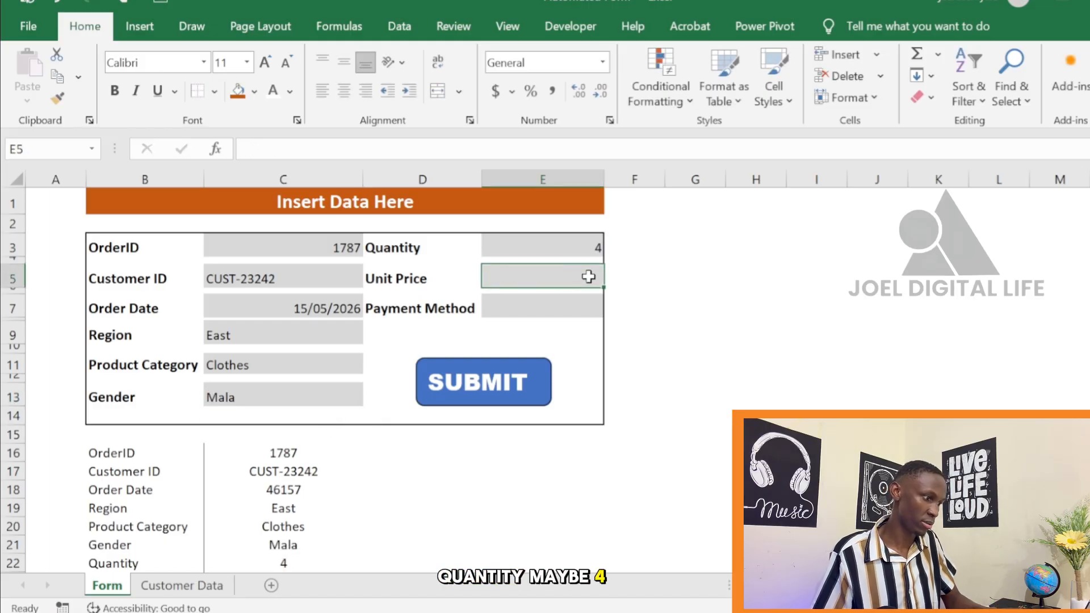
type("450")
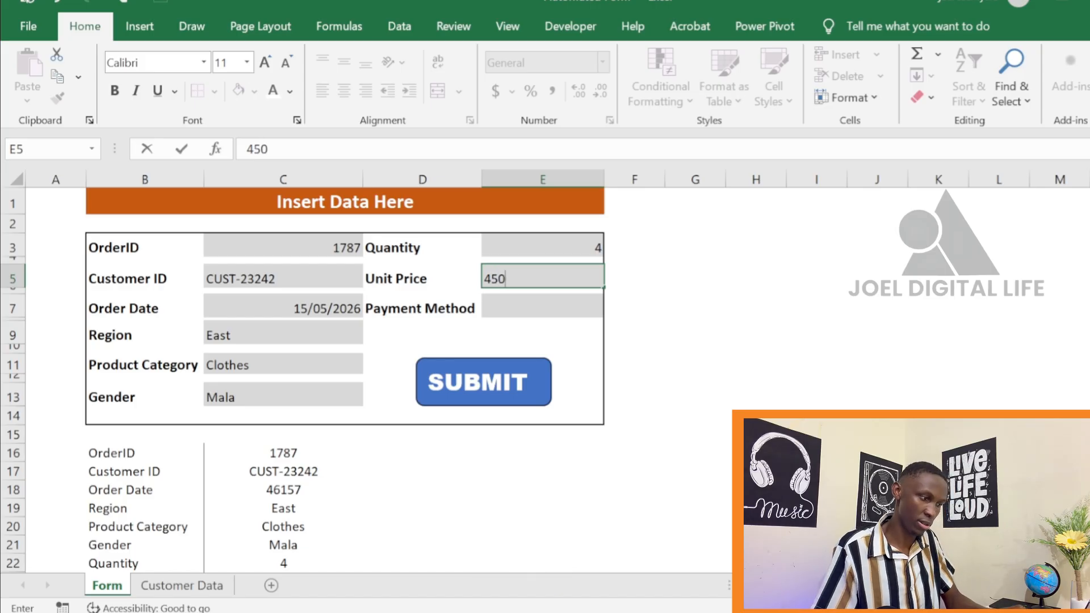
key("Return")
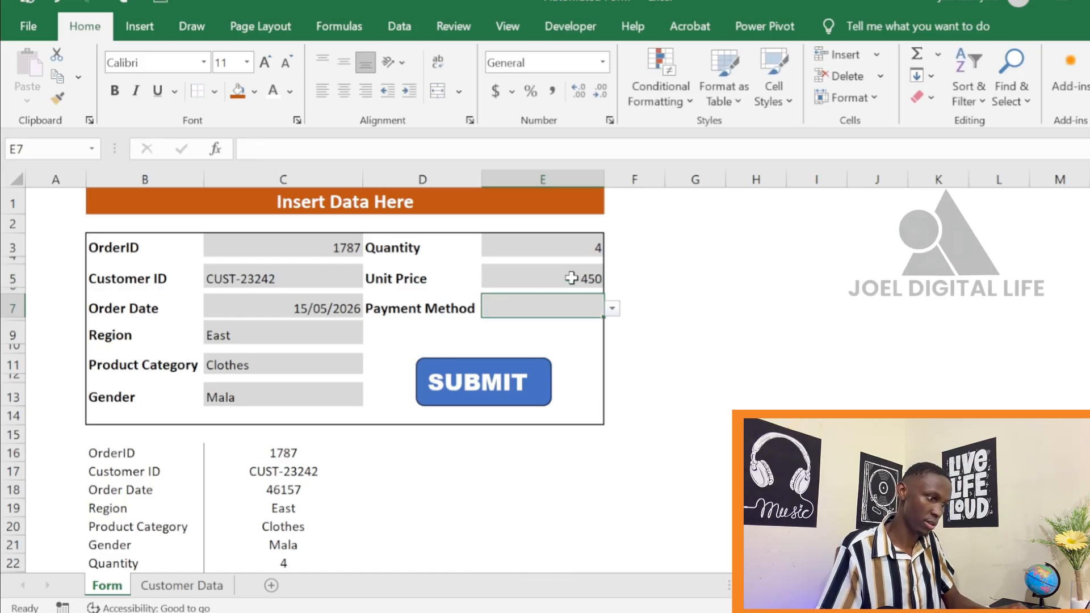
left_click(613, 309)
left_click(565, 338)
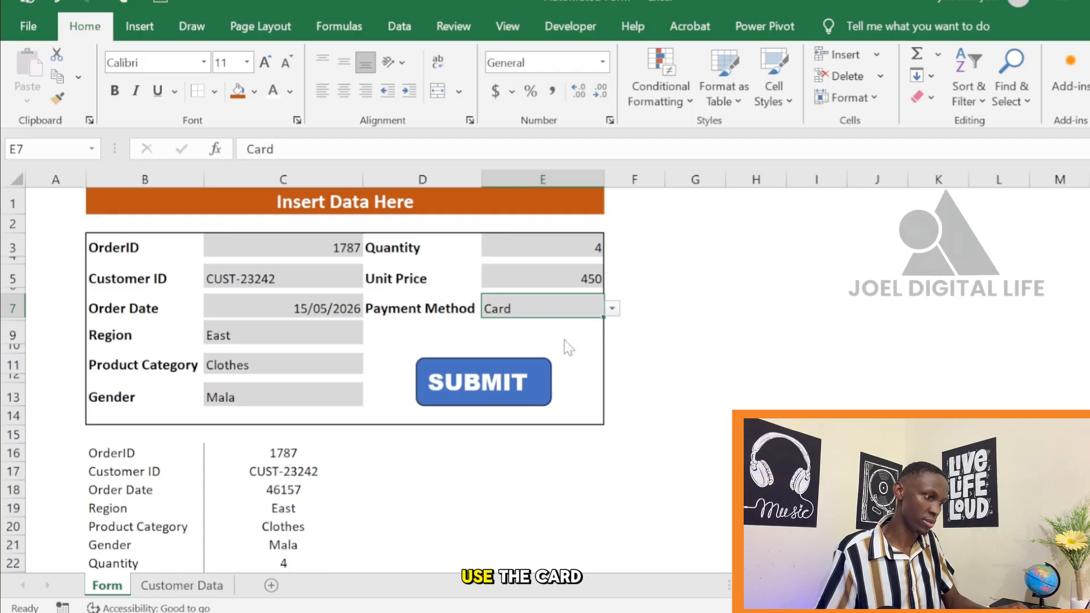
Submit the completed record, check its row on the Customer Data sheet and return to the Form sheet
left_click(476, 386)
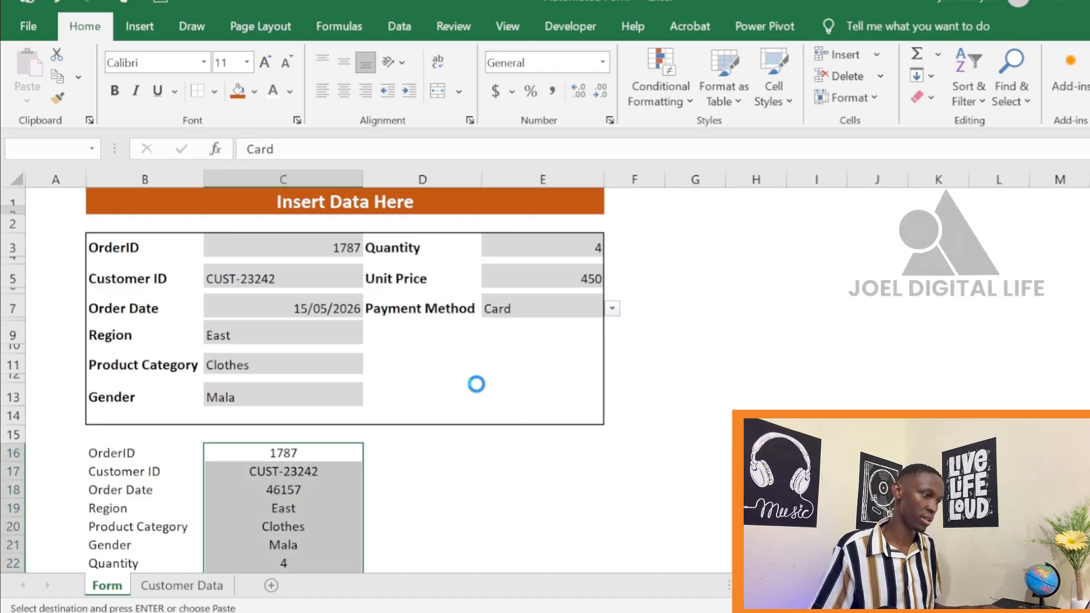
left_click(207, 584)
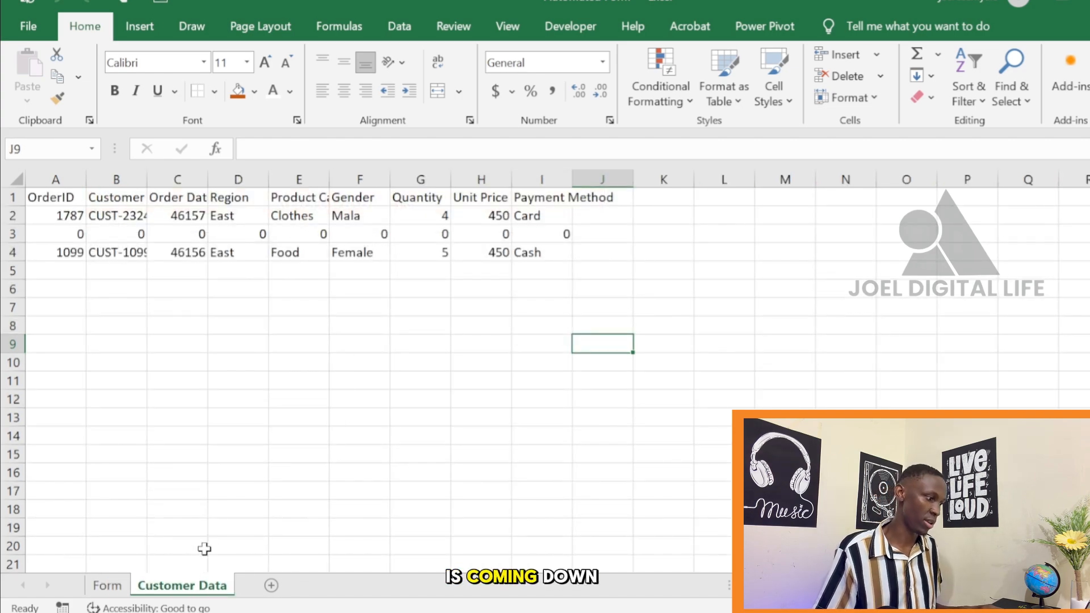
left_click(114, 586)
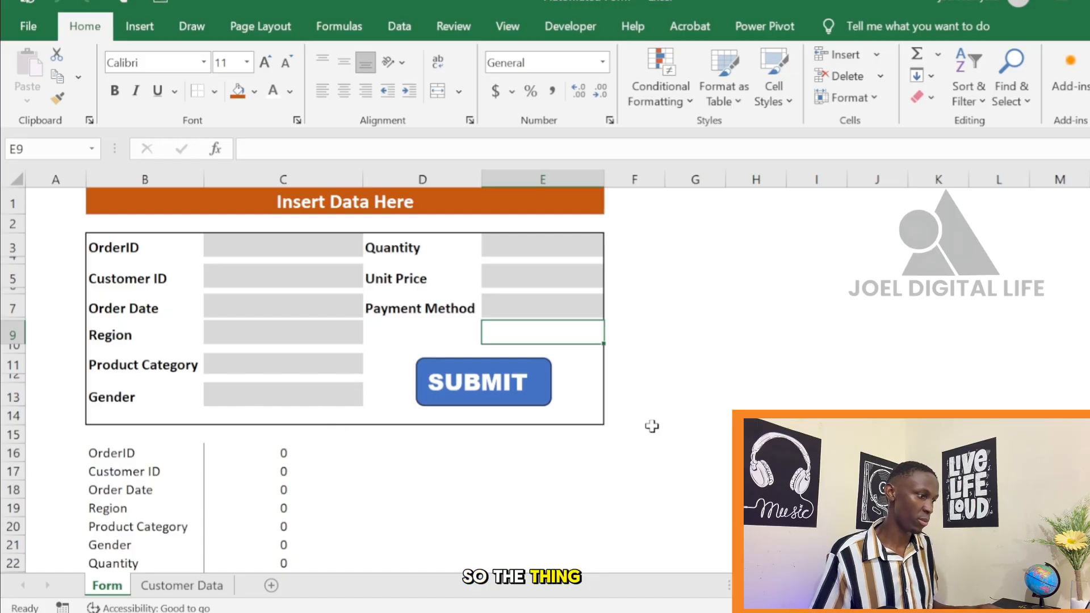
Set the font colour of the helper range A16:C24 below the form to white and remove its borders
scroll(616, 419, "down", 1)
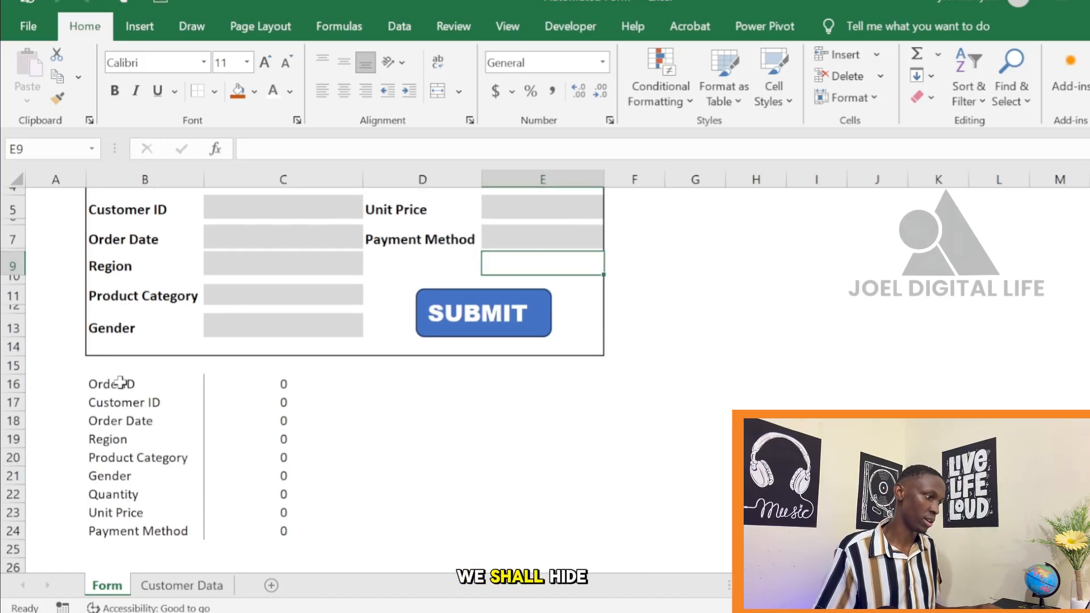
left_click_drag(75, 384, 313, 534)
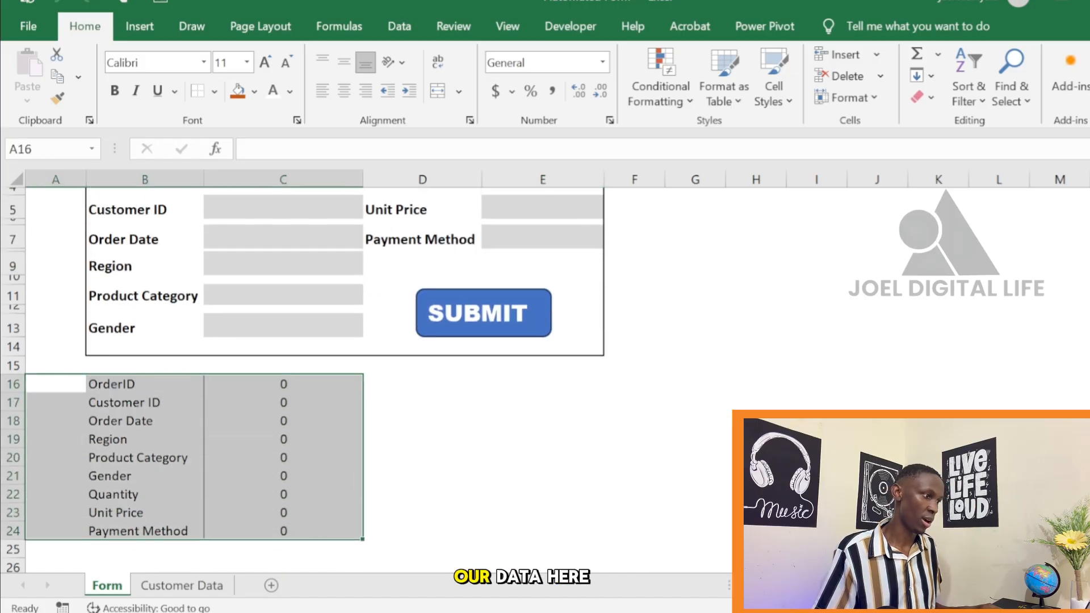
left_click(290, 91)
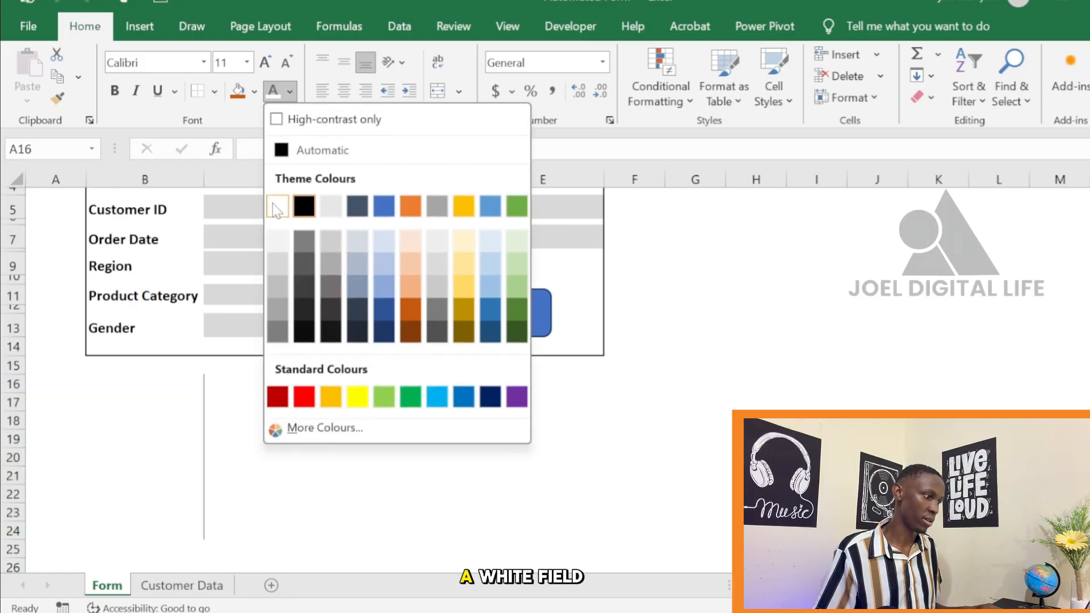
left_click(278, 206)
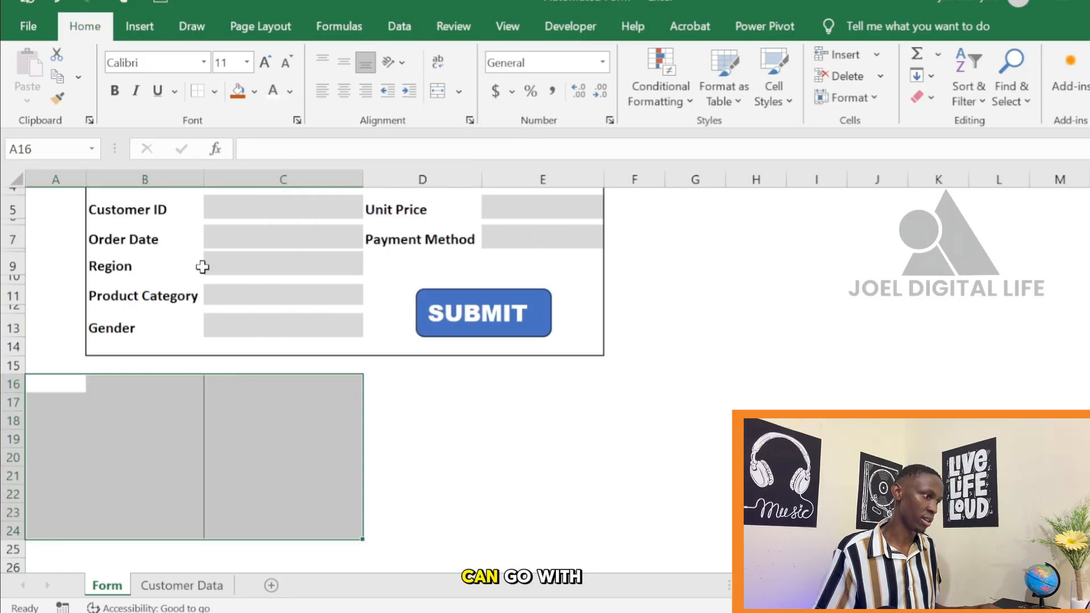
left_click(215, 92)
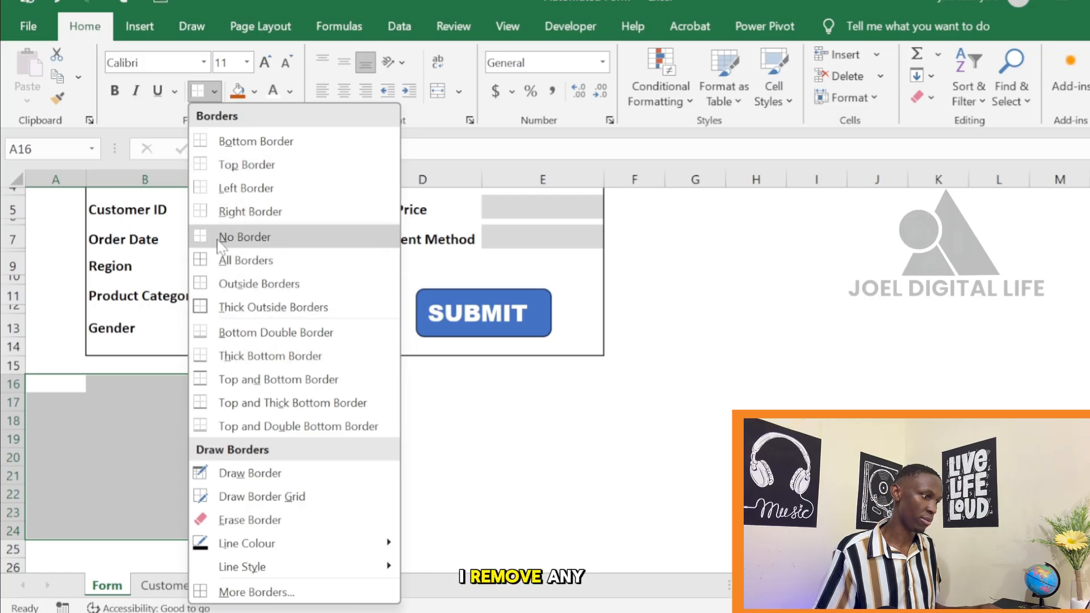
left_click(202, 238)
left_click(409, 474)
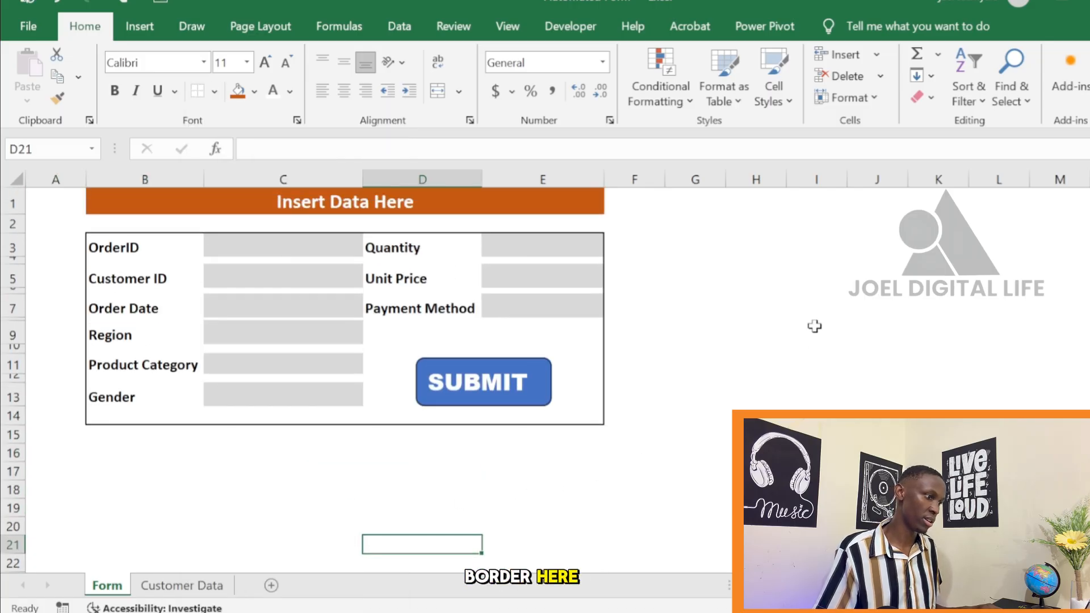
scroll(816, 332, "up", 1)
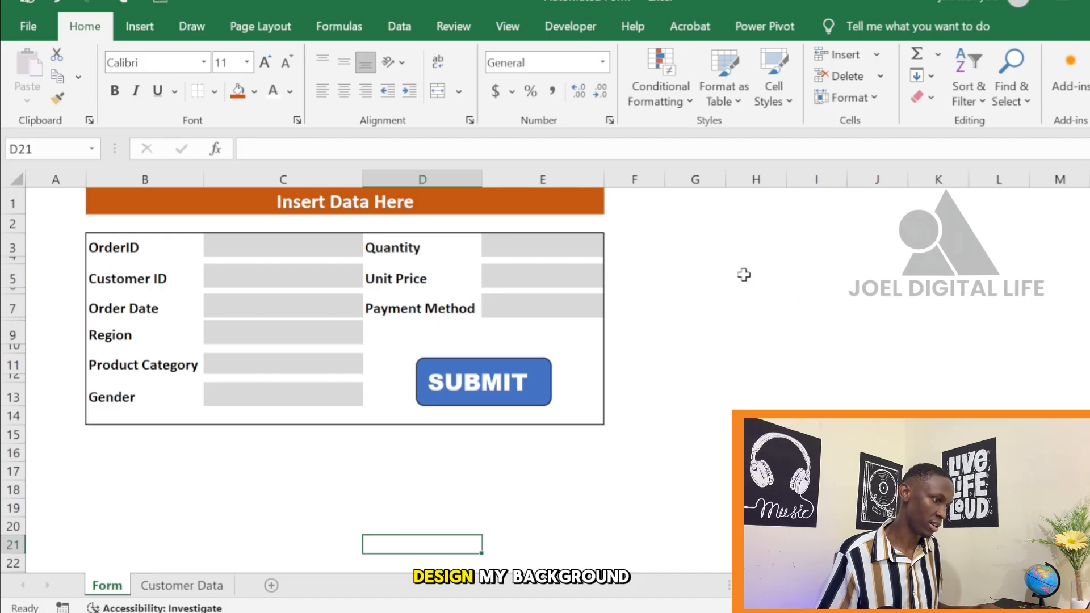
Fill all cells from F1 to the last column and row of the Form sheet with the darkest grey of the white theme shades
left_click(629, 206)
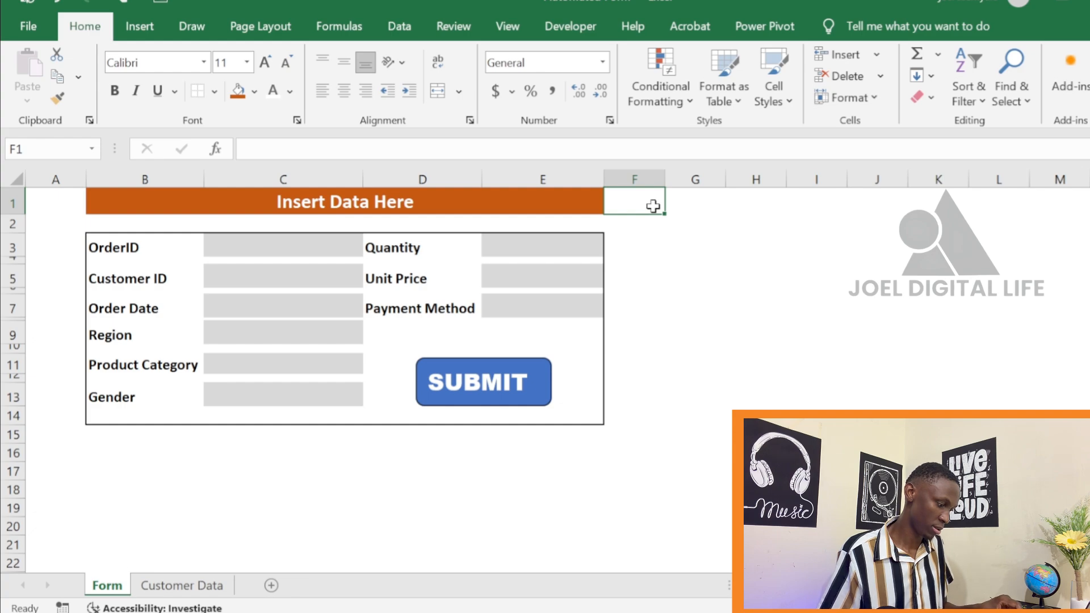
key("ctrl+shift+Right")
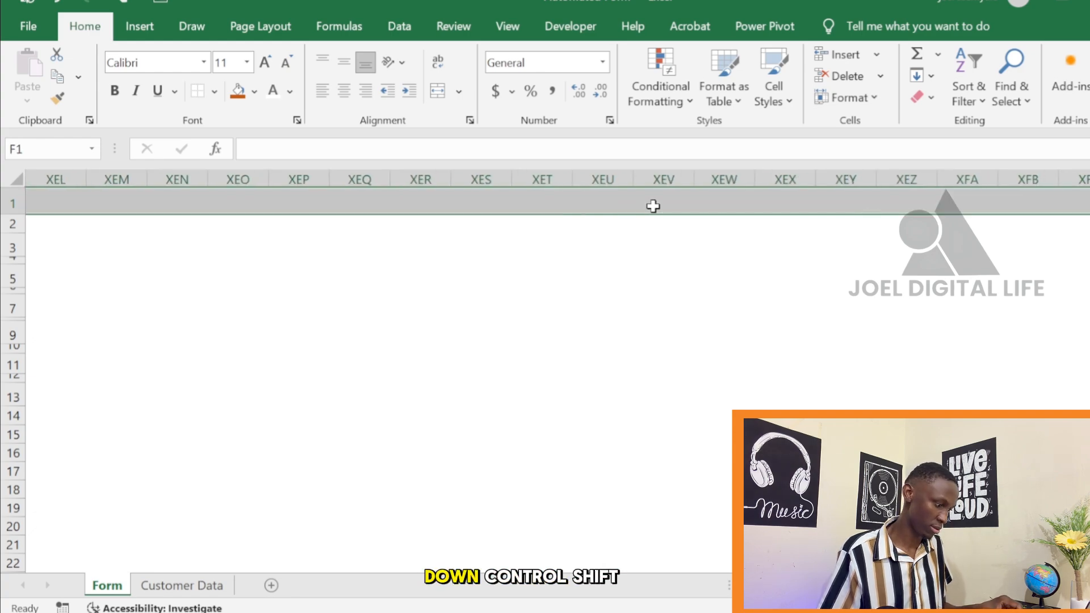
key("ctrl+shift+Down")
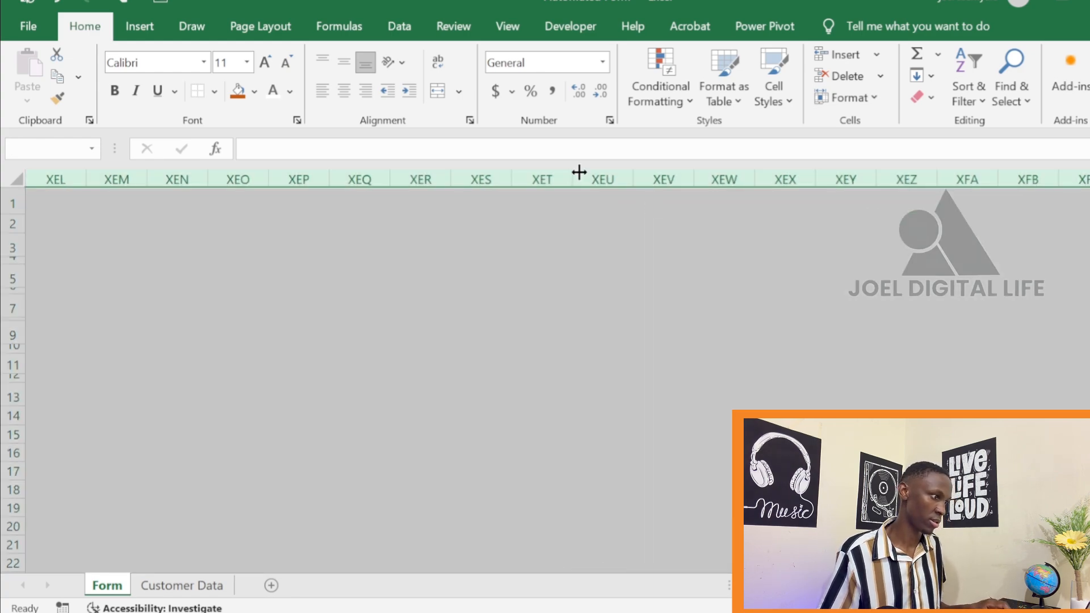
left_click(254, 91)
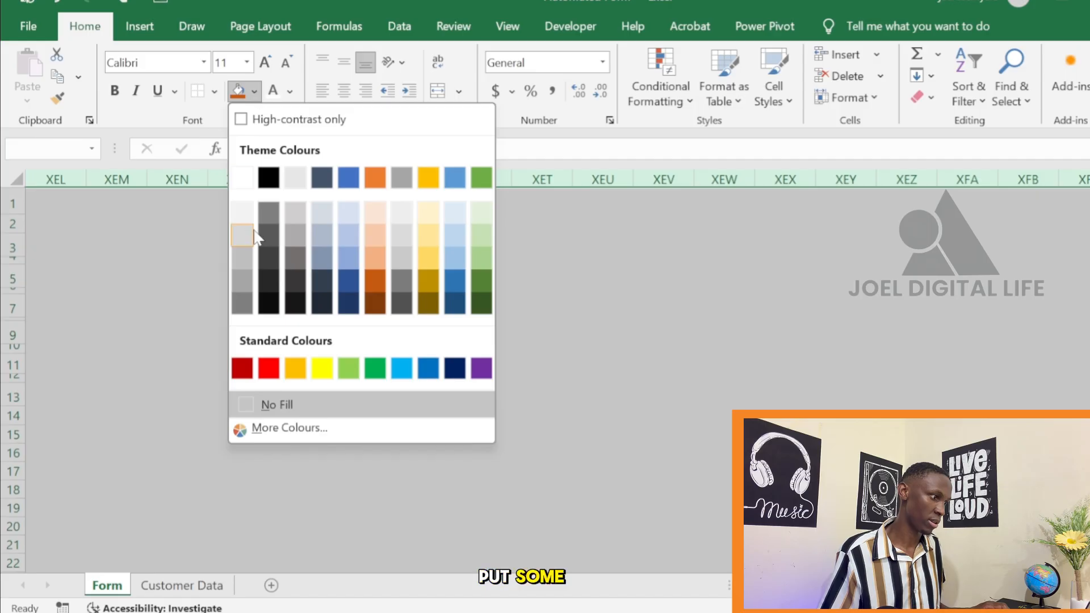
left_click(241, 305)
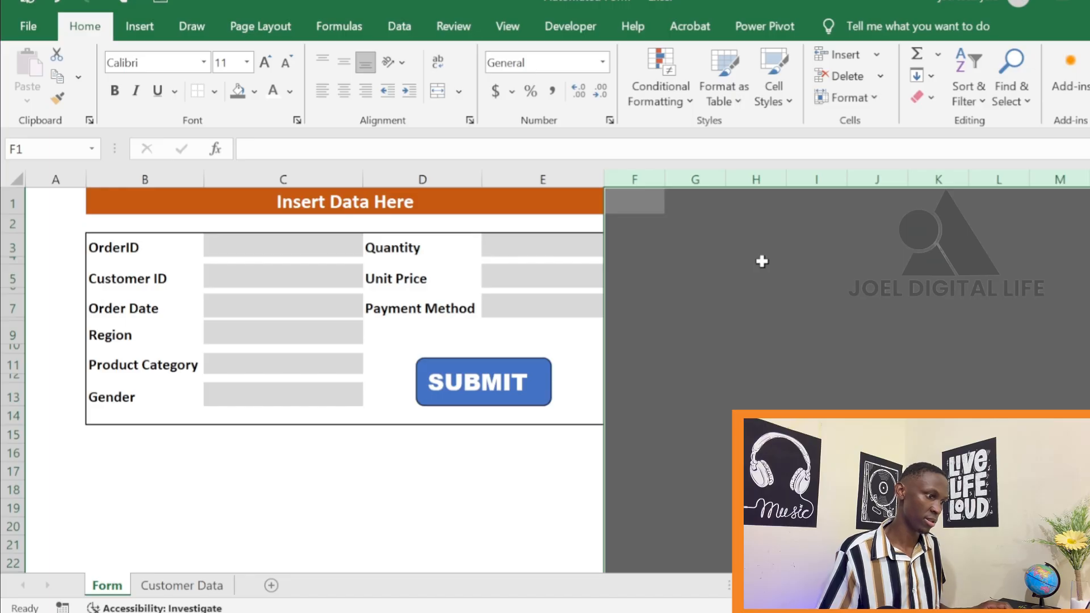
left_click(762, 261)
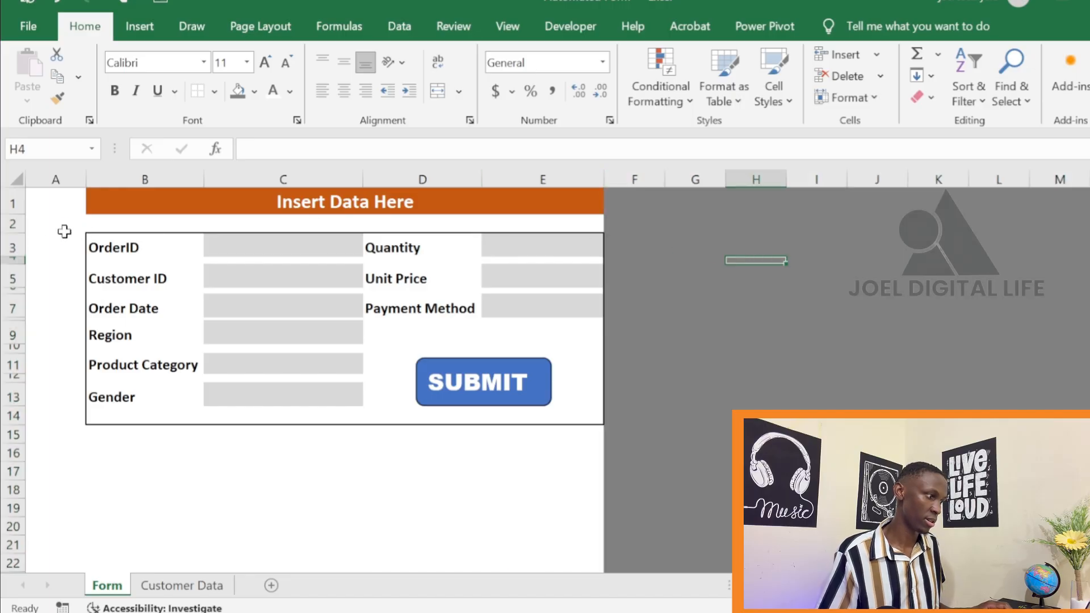
Apply the same dark grey fill to row 2 and column A around the form
left_click(13, 224)
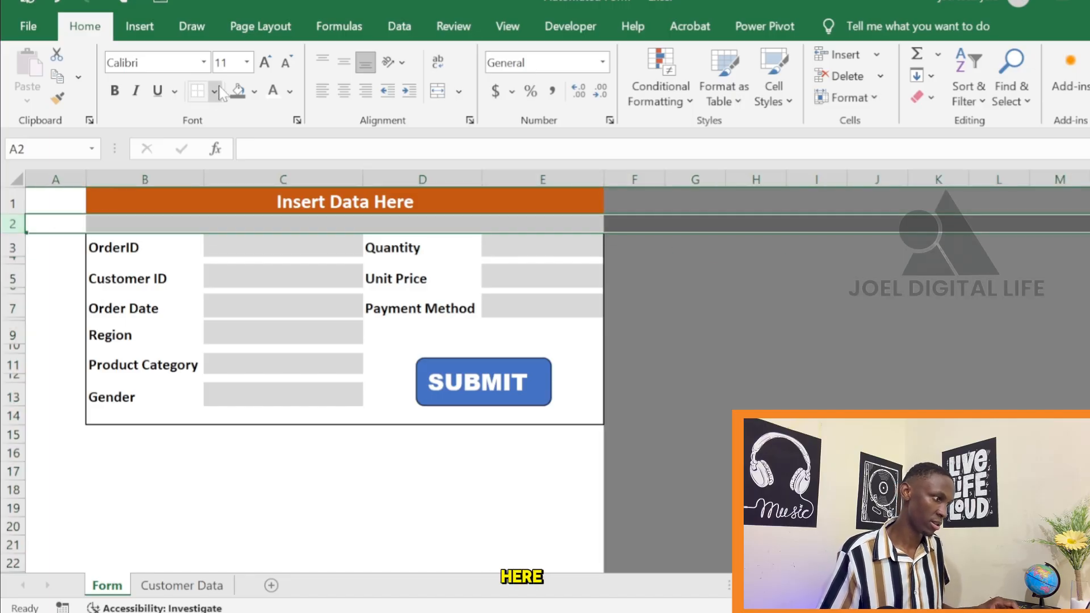
left_click(237, 89)
left_click(57, 179)
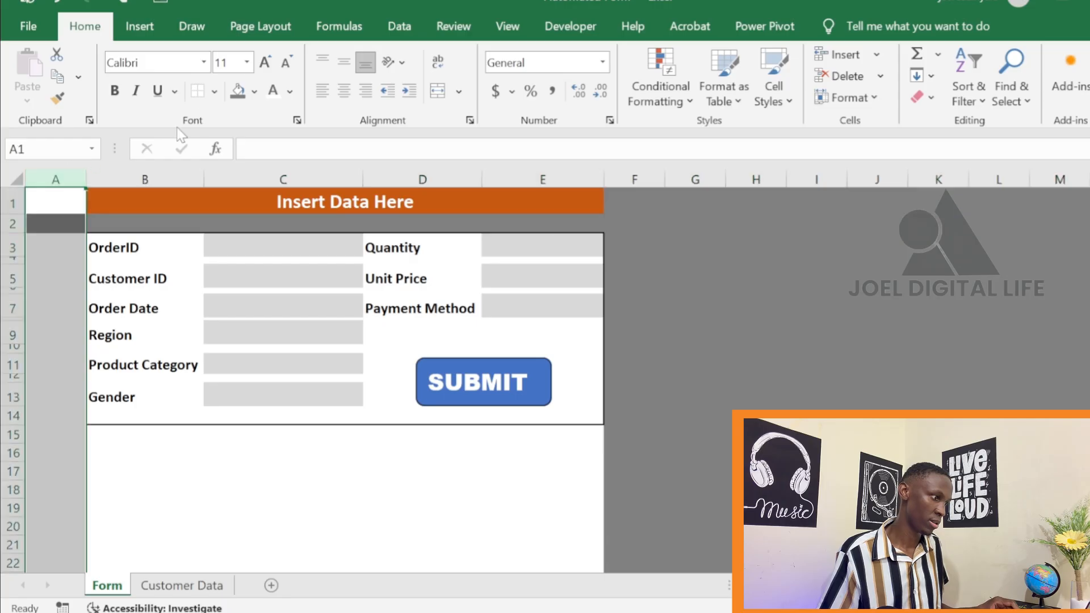
left_click(237, 90)
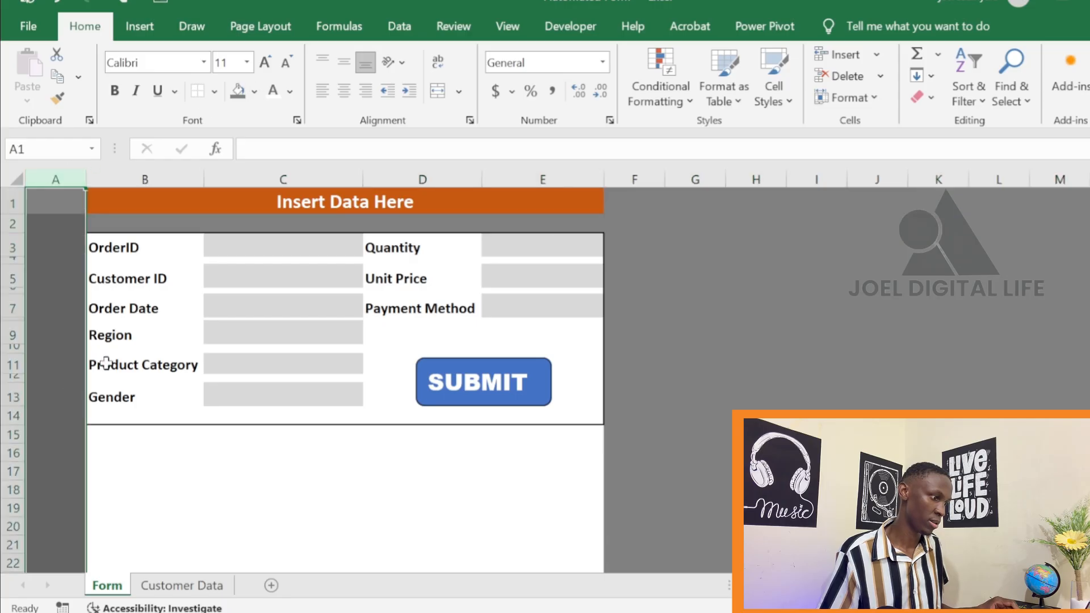
Fill all rows from row 15 to the end of the sheet with the same dark grey
left_click(5, 434)
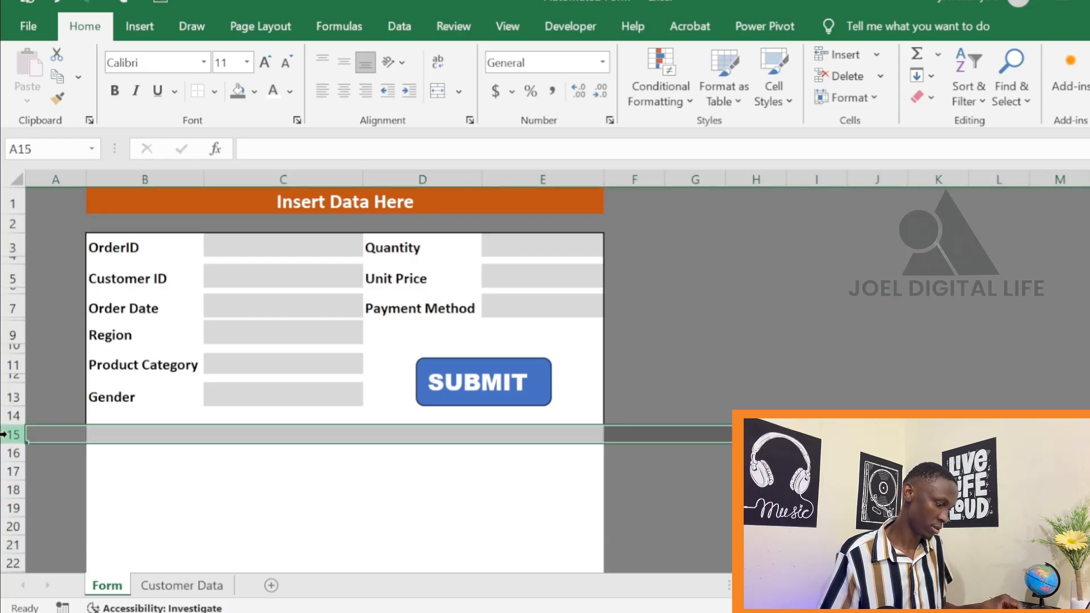
key("ctrl+shift+Down")
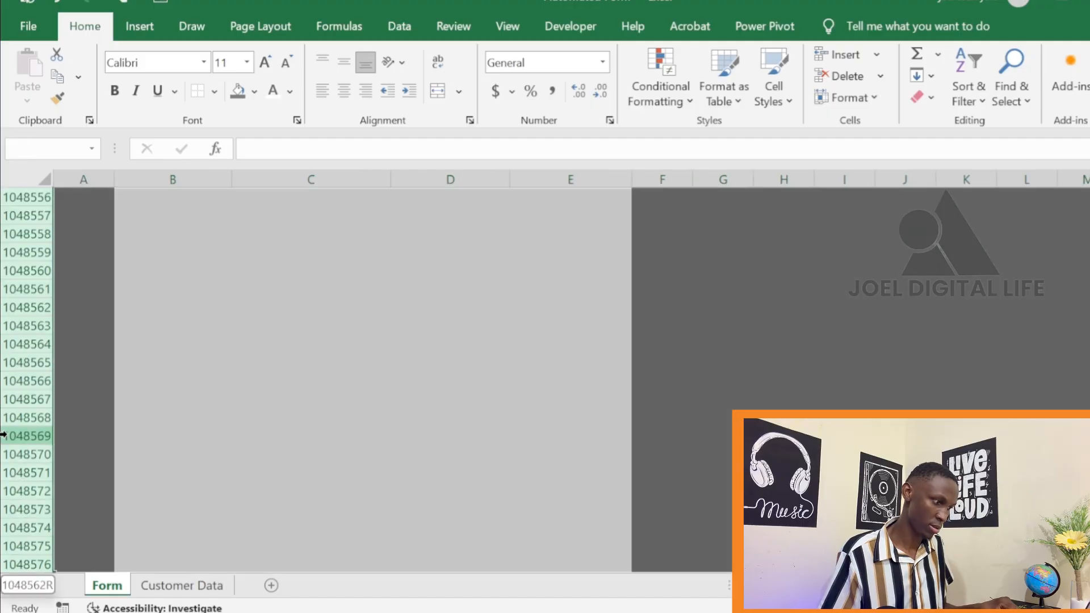
left_click(238, 90)
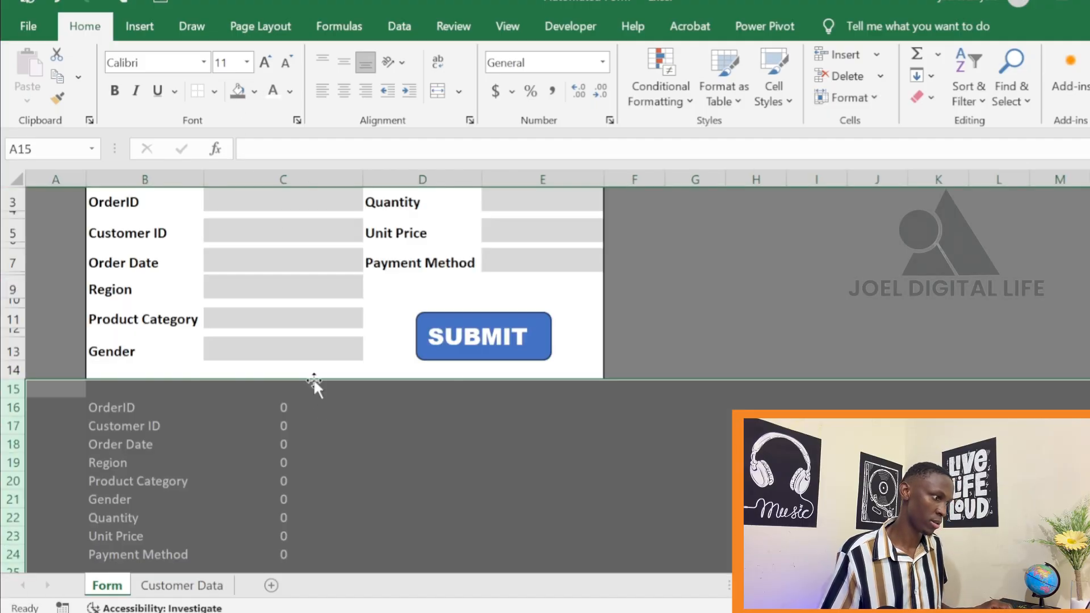
scroll(610, 409, "up", 1)
left_click(781, 357)
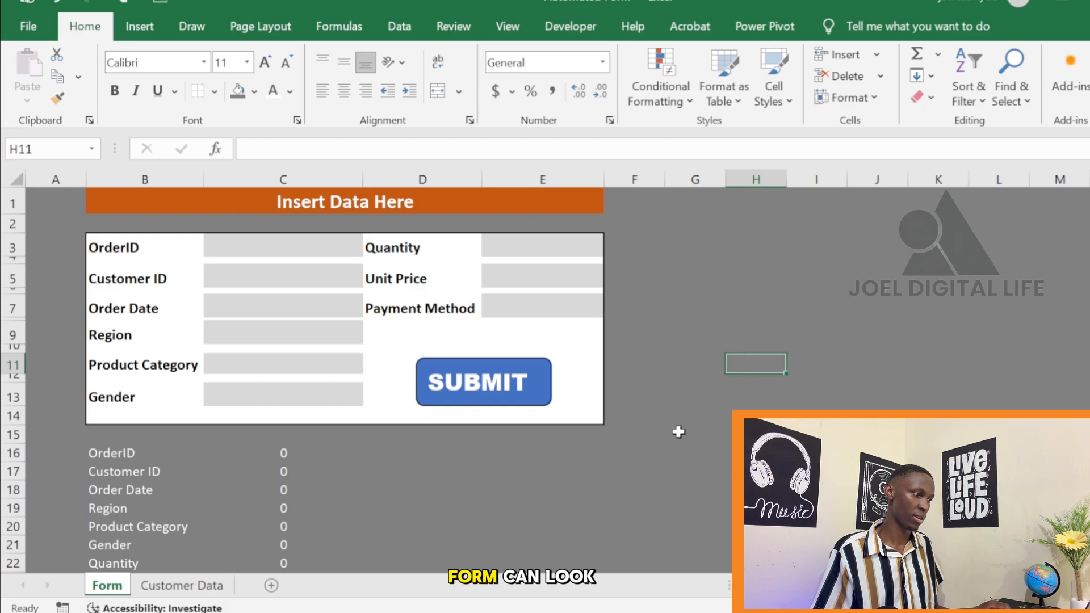
Hide the helper range A16:C24 below the form by setting its font colour to the darkest grey of the white theme shades
scroll(570, 530, "down", 2)
scroll(531, 550, "up", 2)
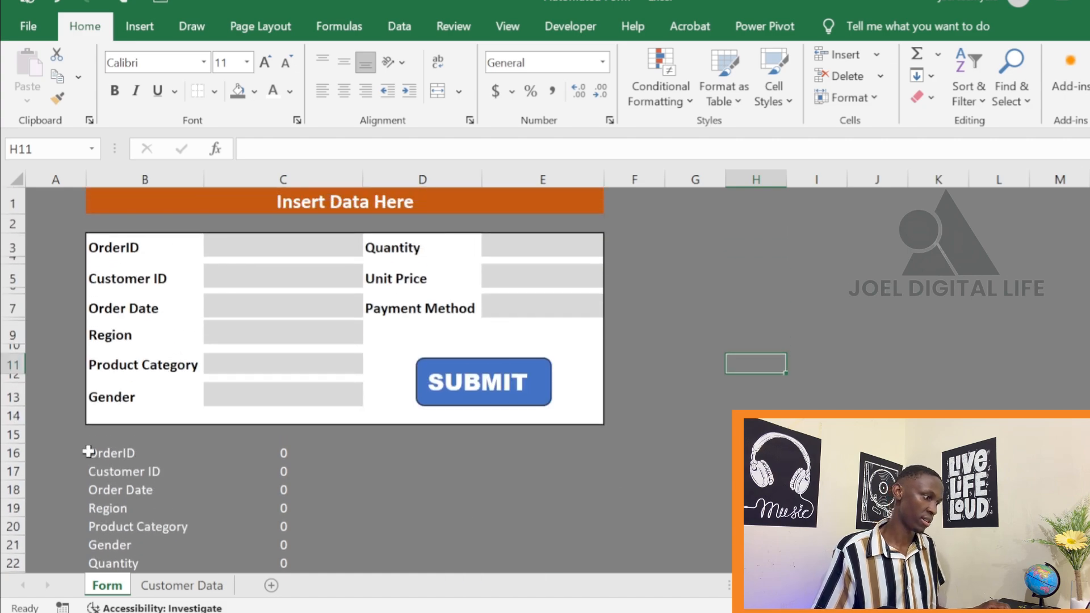
left_click_drag(88, 451, 350, 602)
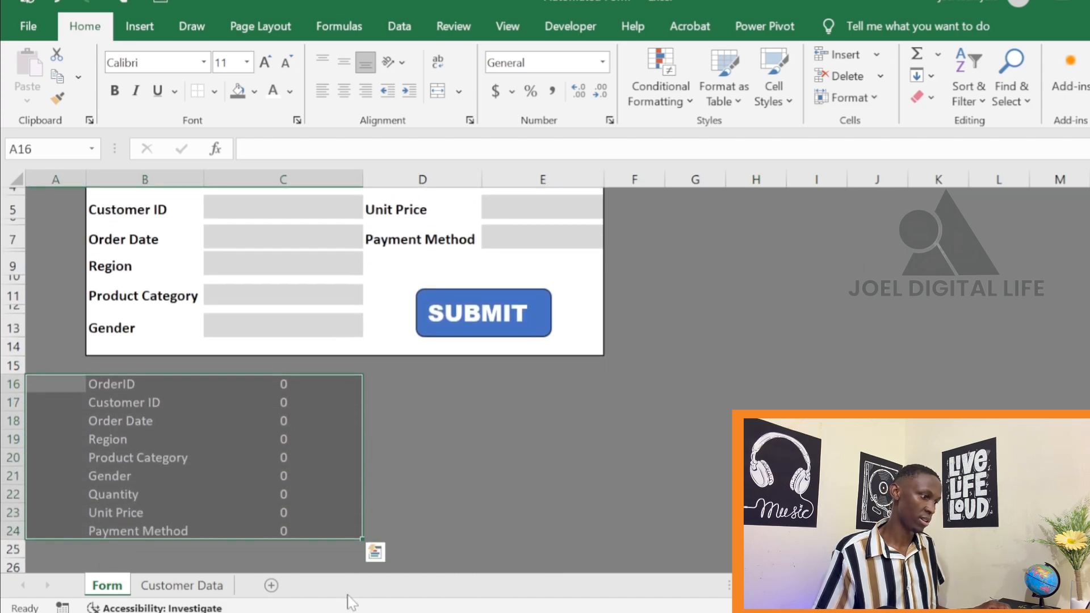
left_click(289, 91)
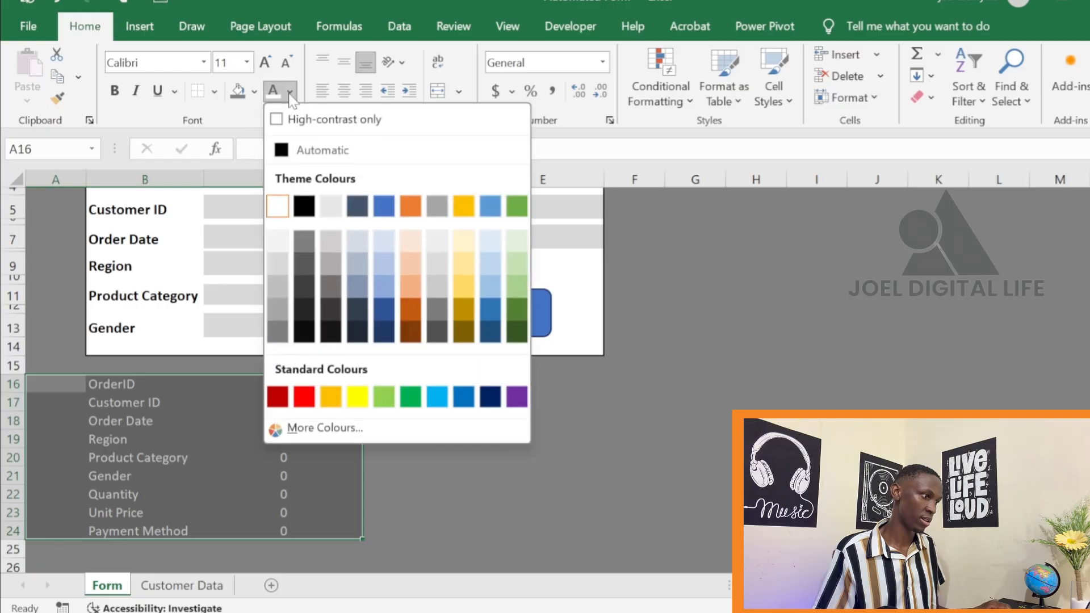
left_click(276, 339)
left_click(633, 546)
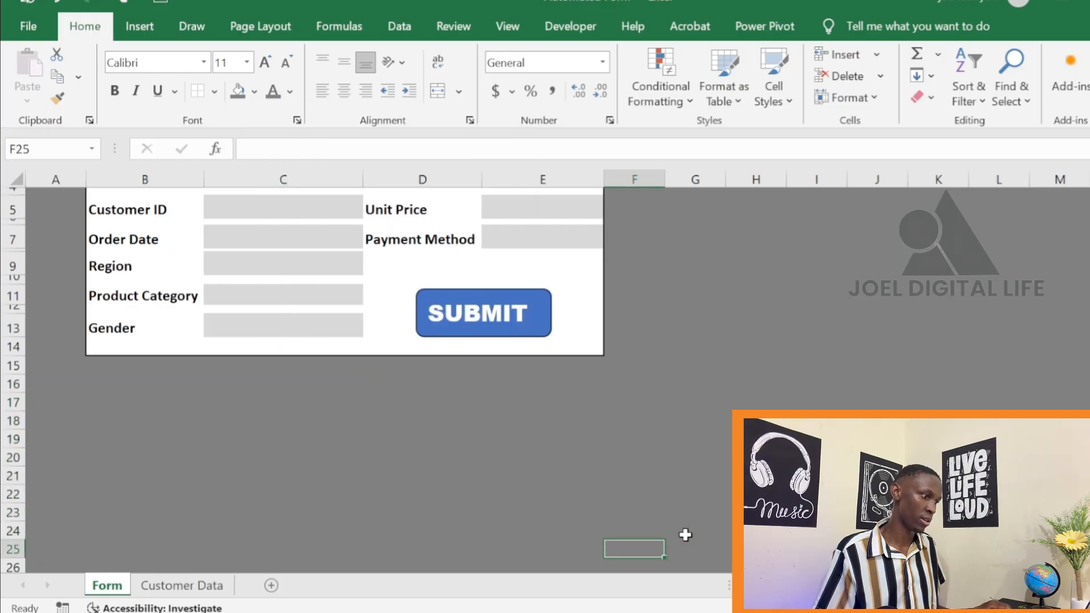
left_click(877, 402)
scroll(741, 364, "up", 2)
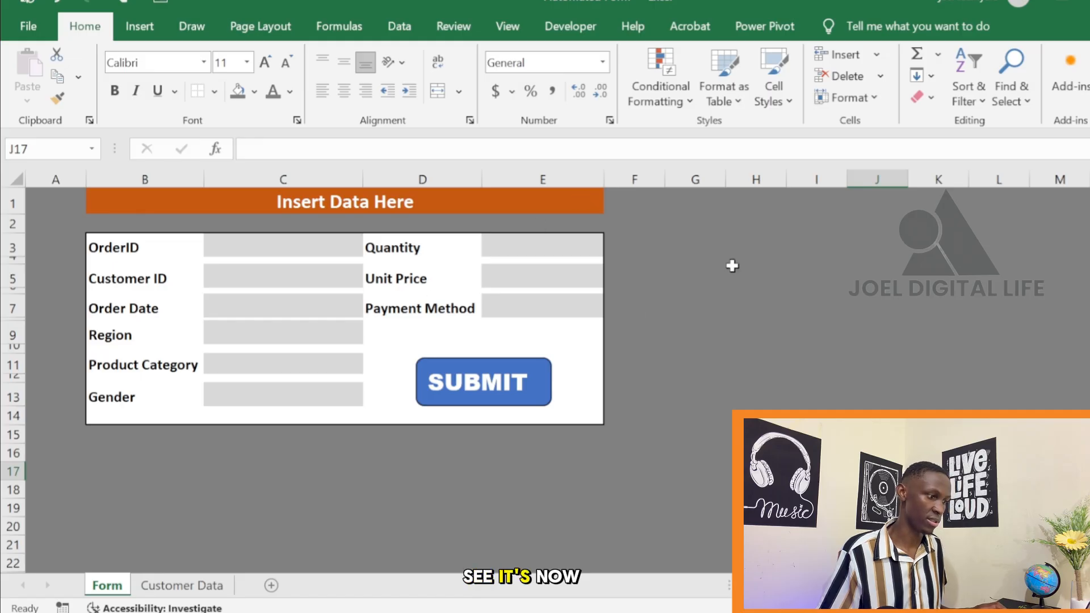
left_click(755, 415)
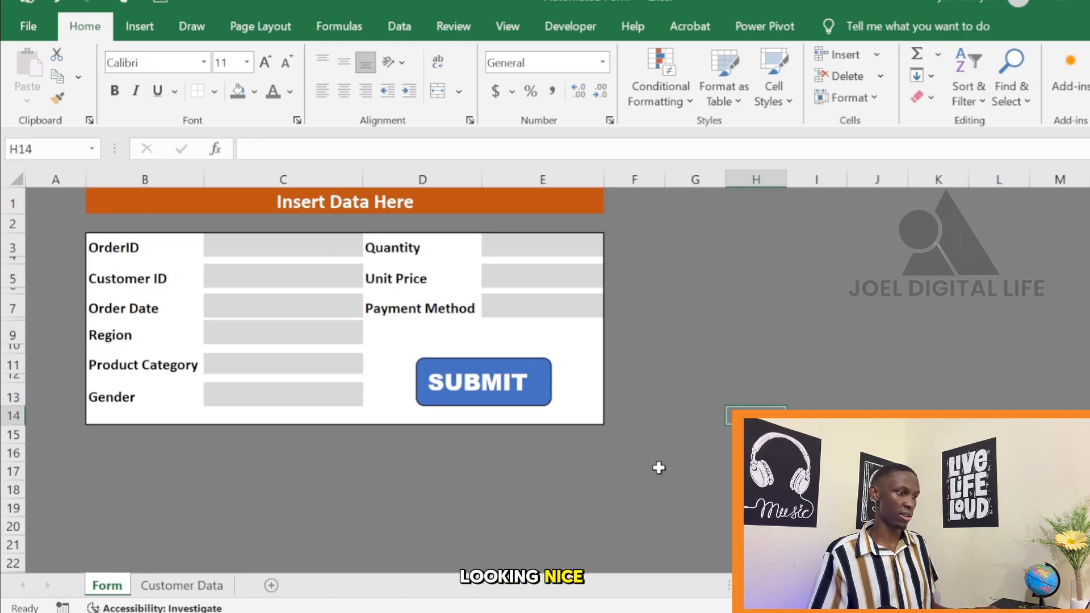
On the Customer Data sheet, make the header cells A1:J1 bold and fill them with Blue, Accent 1, Darker 25%
left_click(196, 587)
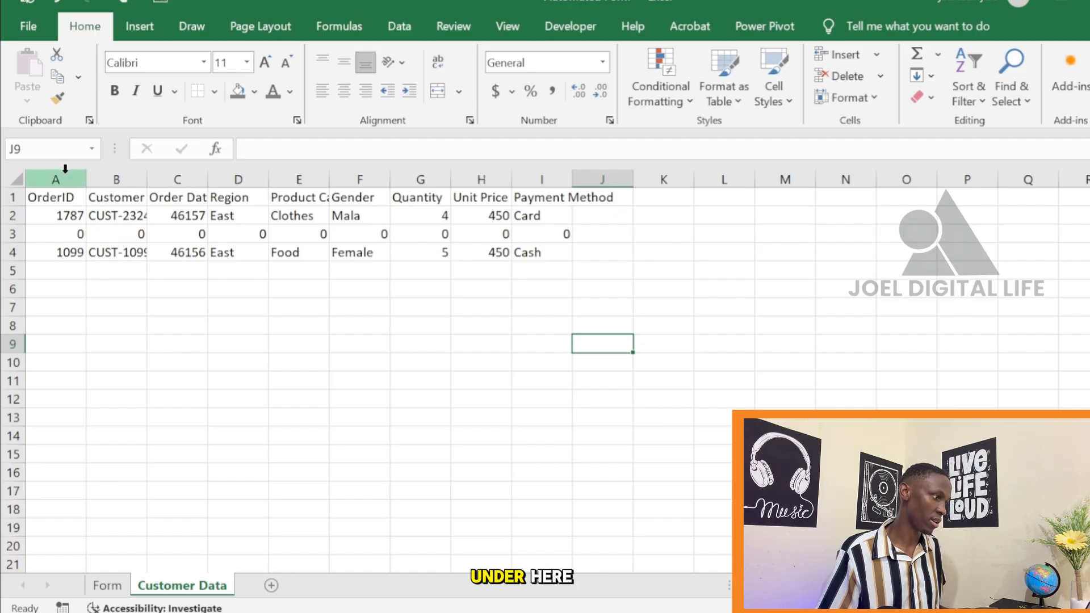
left_click_drag(42, 197, 634, 208)
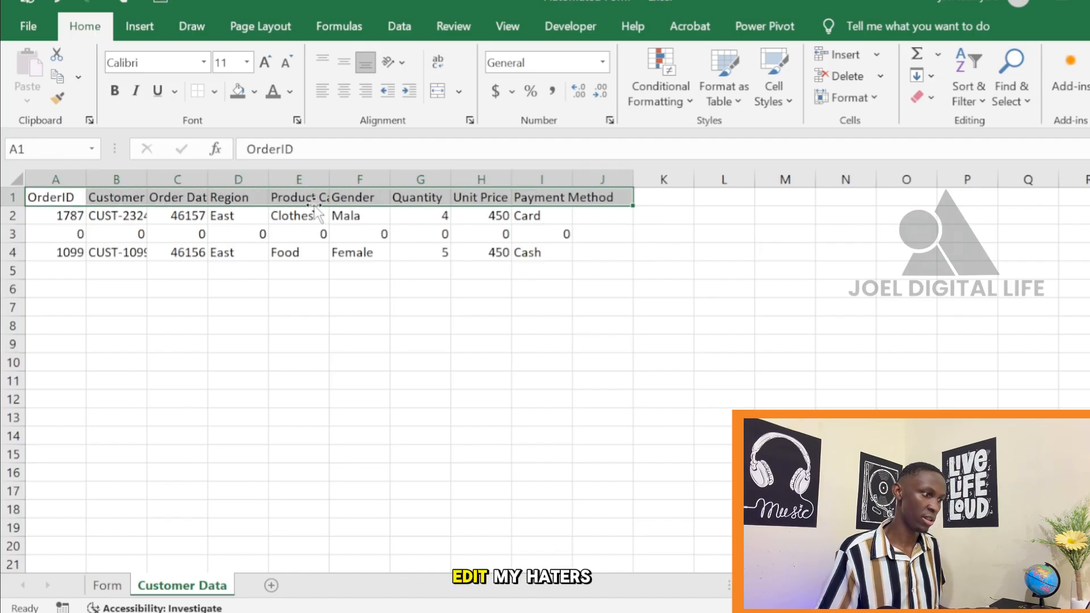
left_click(114, 91)
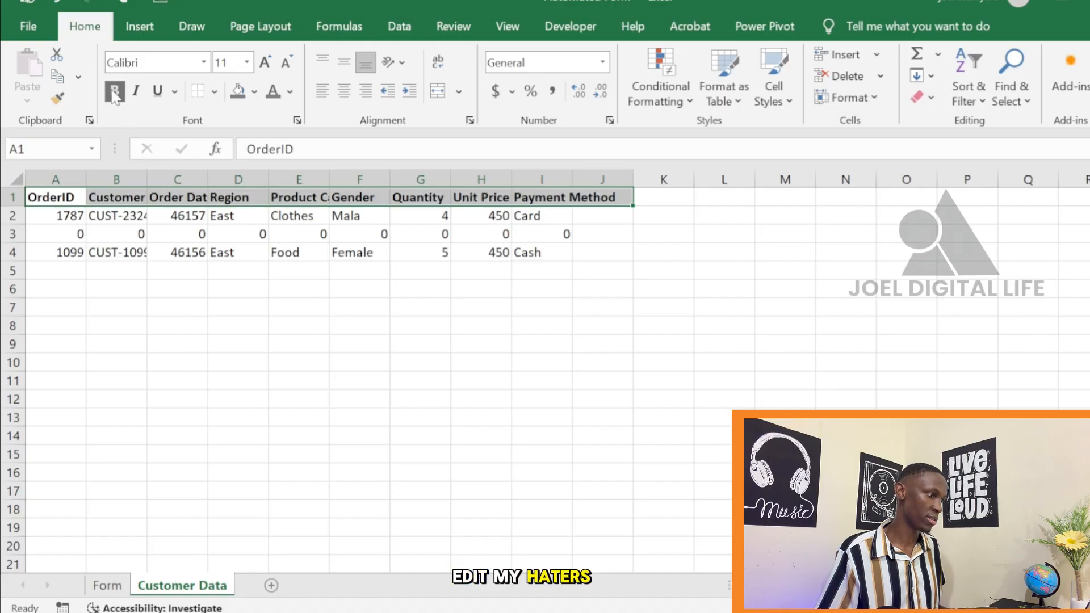
left_click(254, 92)
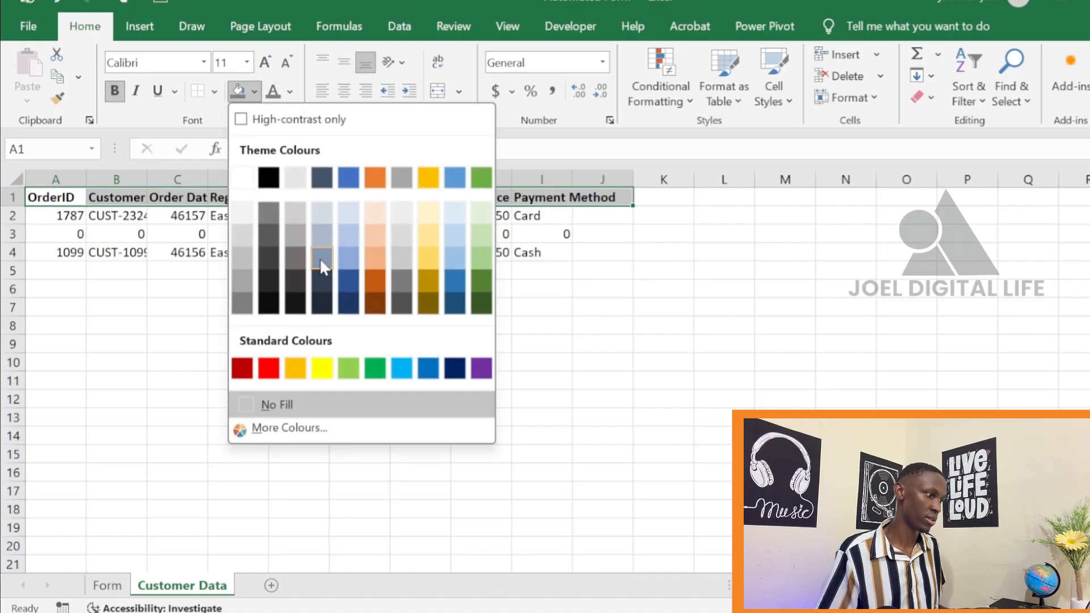
left_click(348, 281)
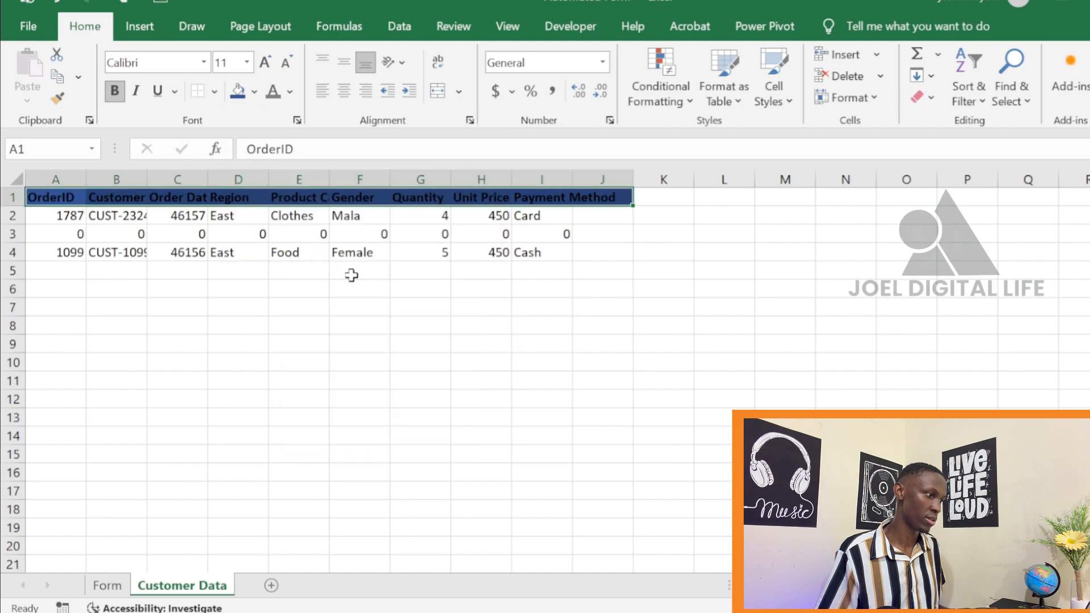
Set the header row's font colour to white and its font size to 14
left_click(290, 91)
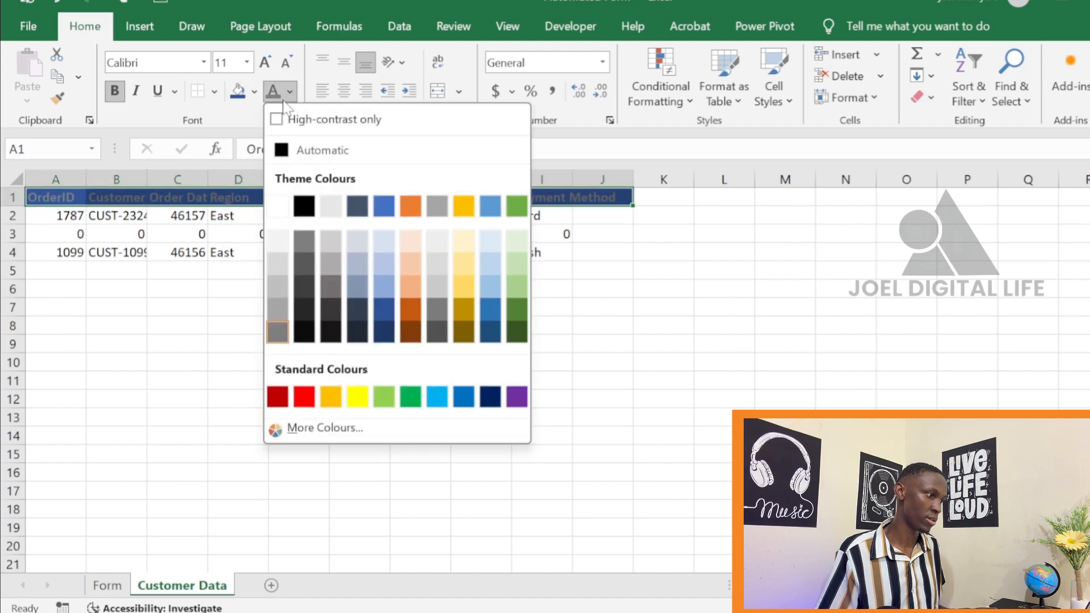
left_click(283, 206)
left_click(264, 63)
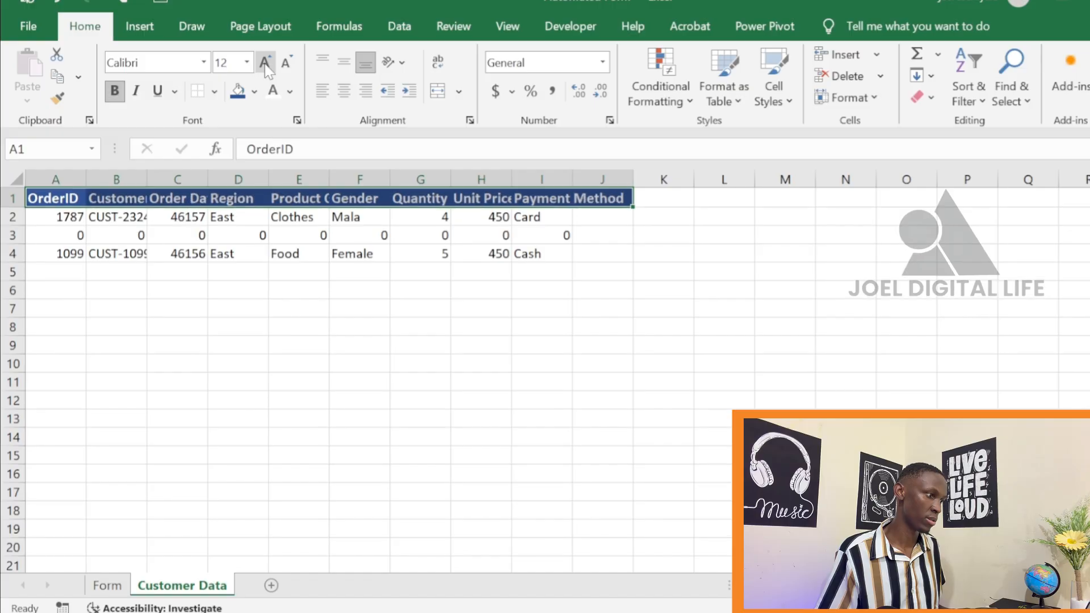
left_click(265, 62)
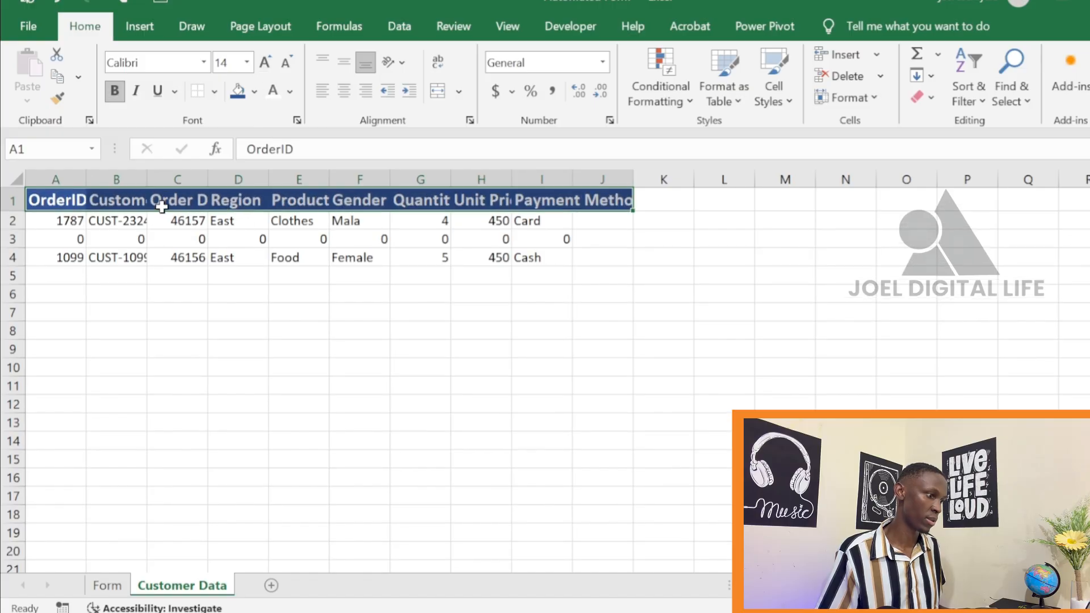
AutoFit the width of columns A to J on the Customer Data sheet
left_click_drag(54, 177, 597, 178)
key("alt")
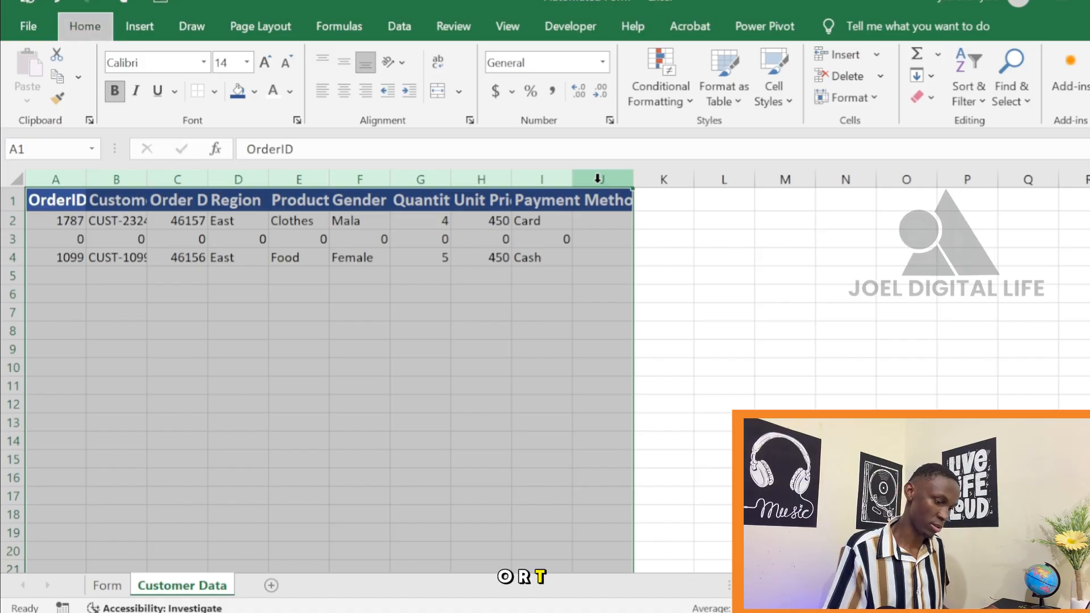
key("h")
key("o")
key("i")
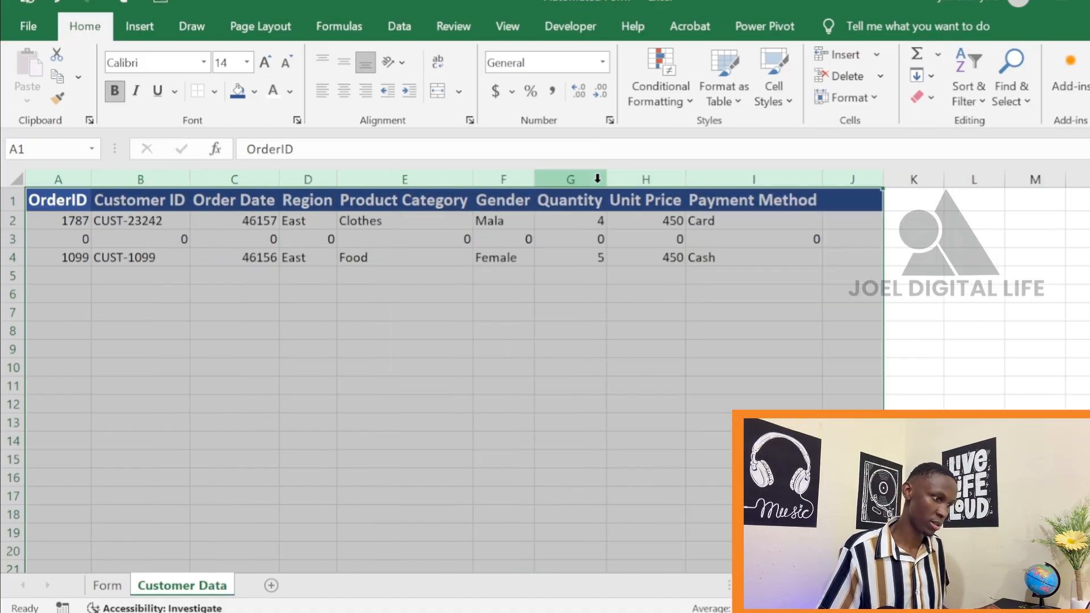
left_click(580, 436)
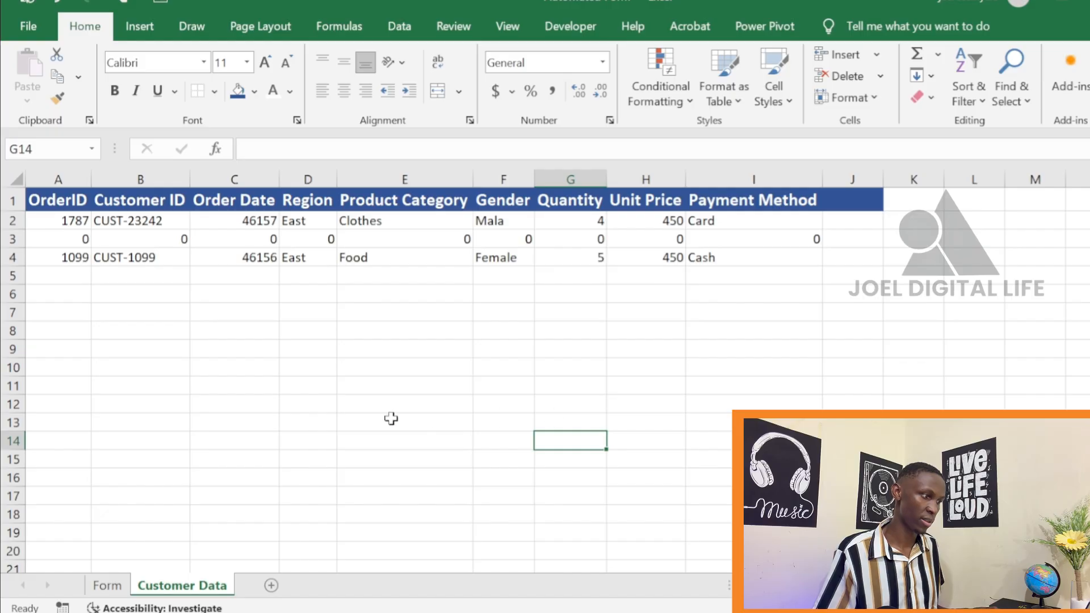
Turn off the gridlines on the Customer Data sheet
left_click(511, 27)
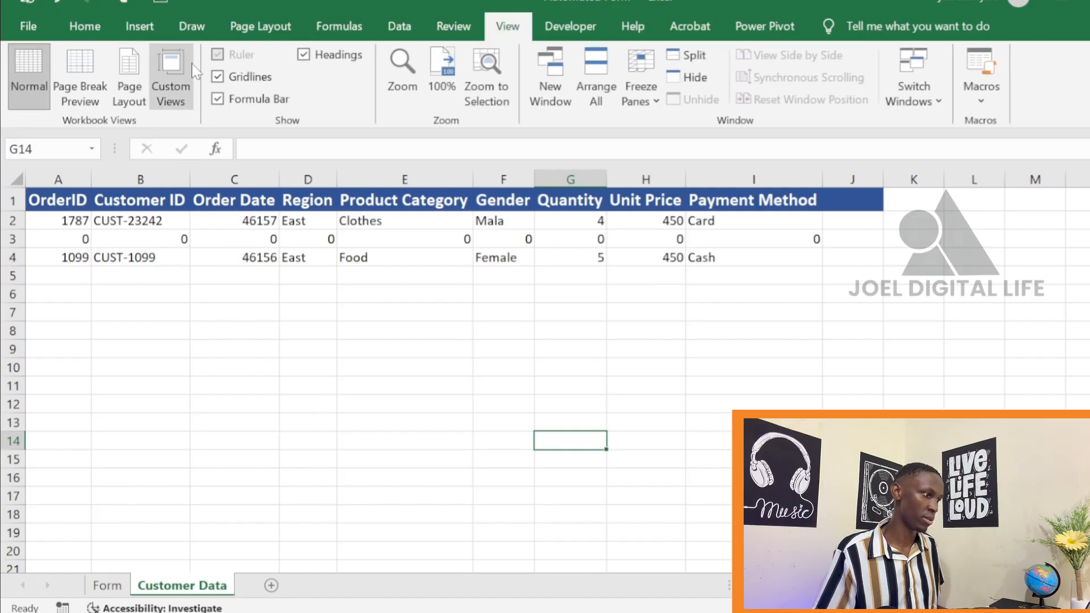
left_click(217, 76)
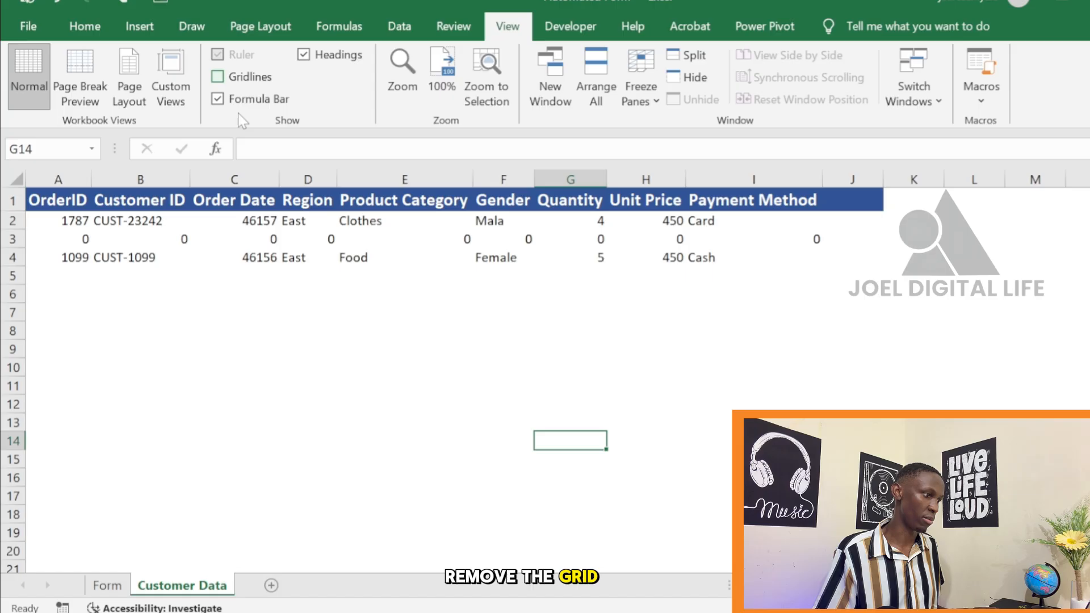
left_click(581, 474)
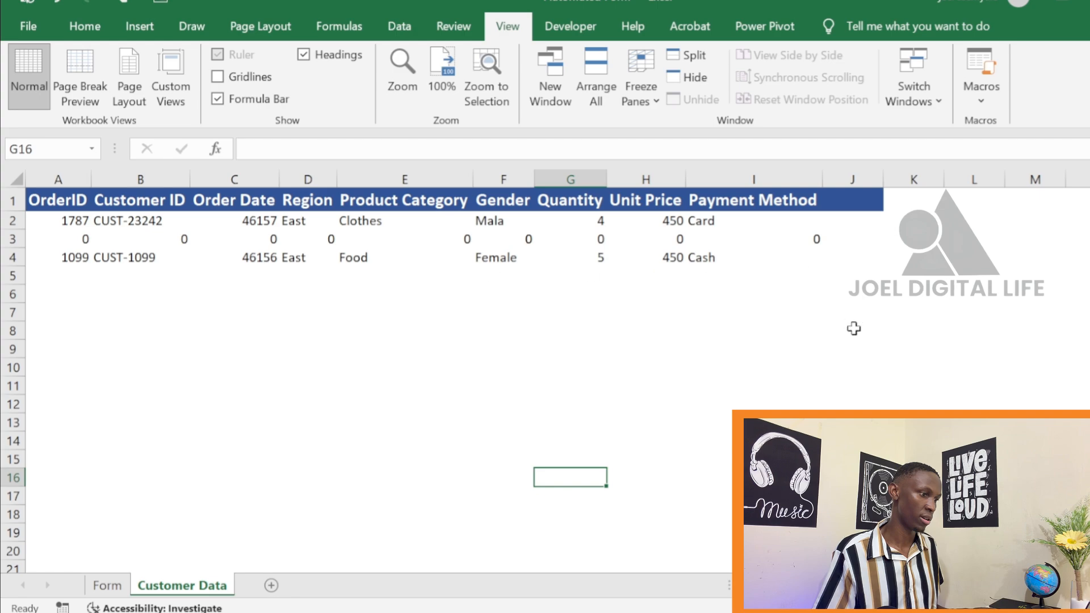
left_click(852, 366)
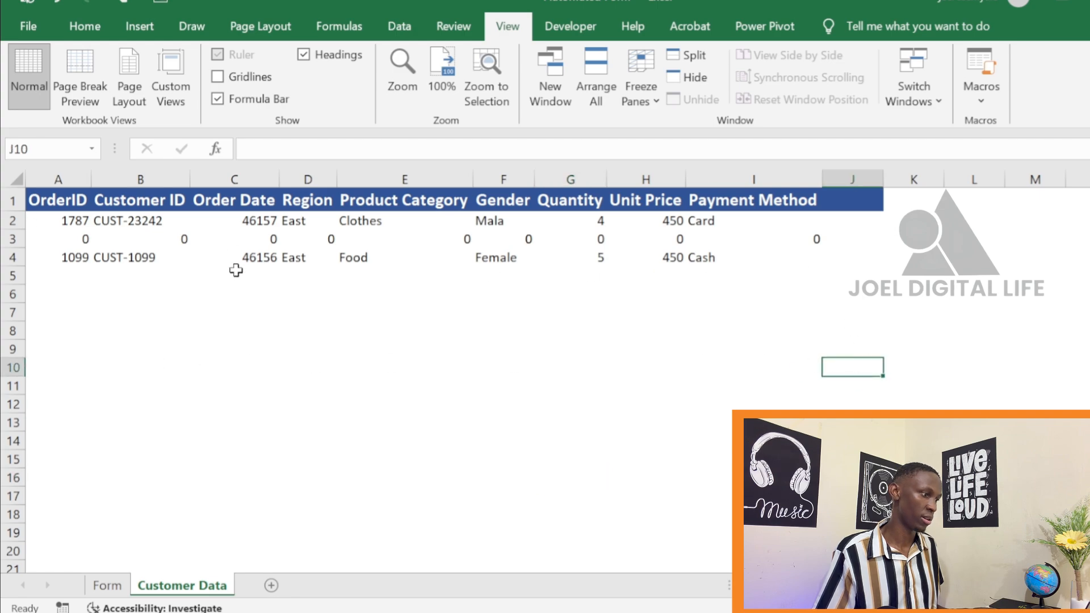
Left-align the entire columns A to I, from OrderID to Payment Method, on the Customer Data sheet
left_click(47, 199)
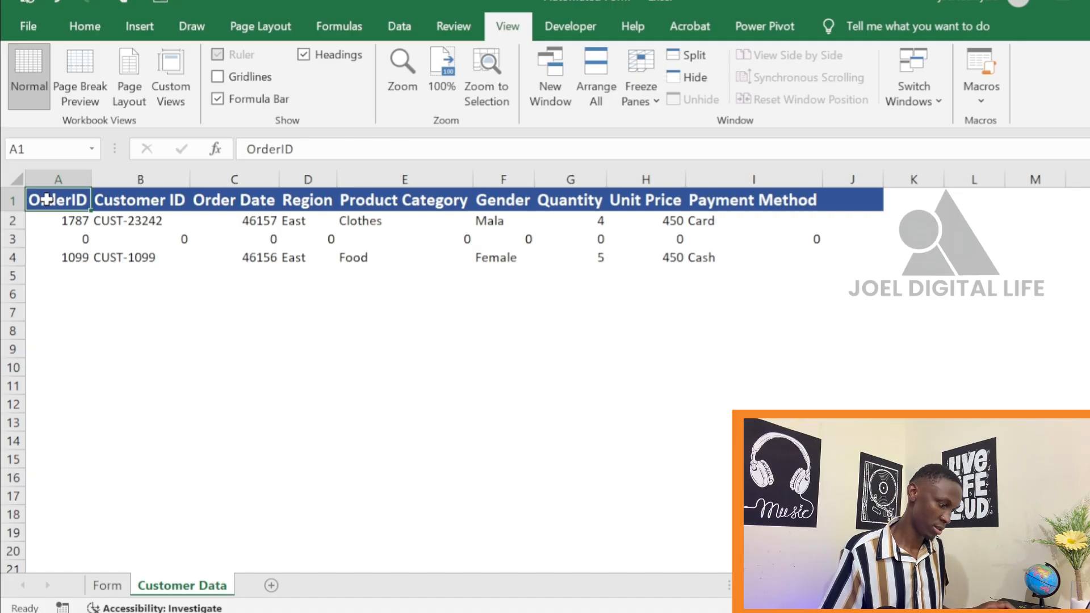
key("ctrl+shift+Right")
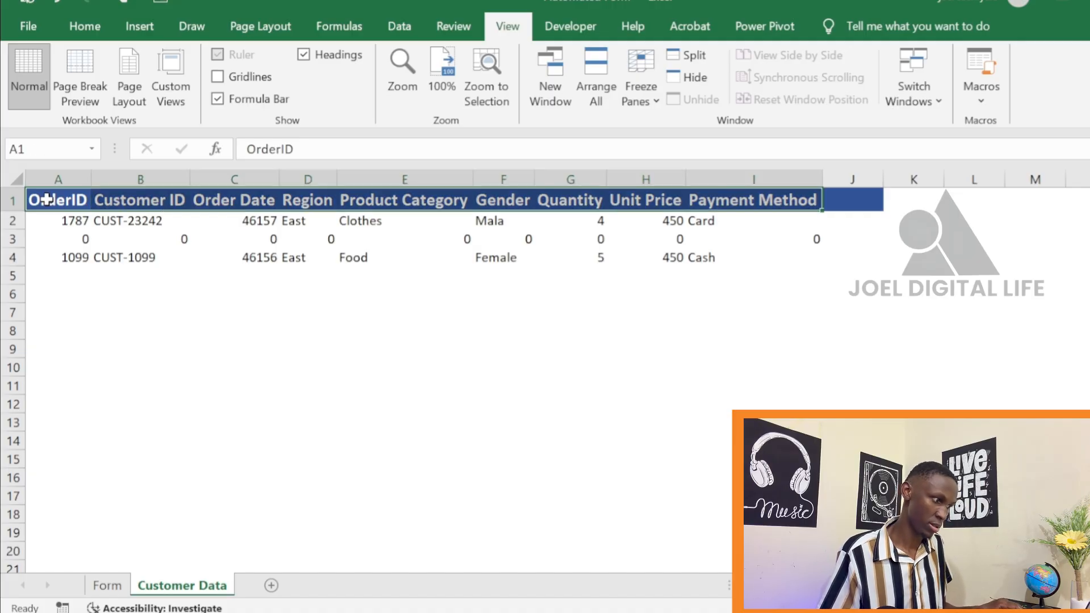
key("ctrl+shift+Down")
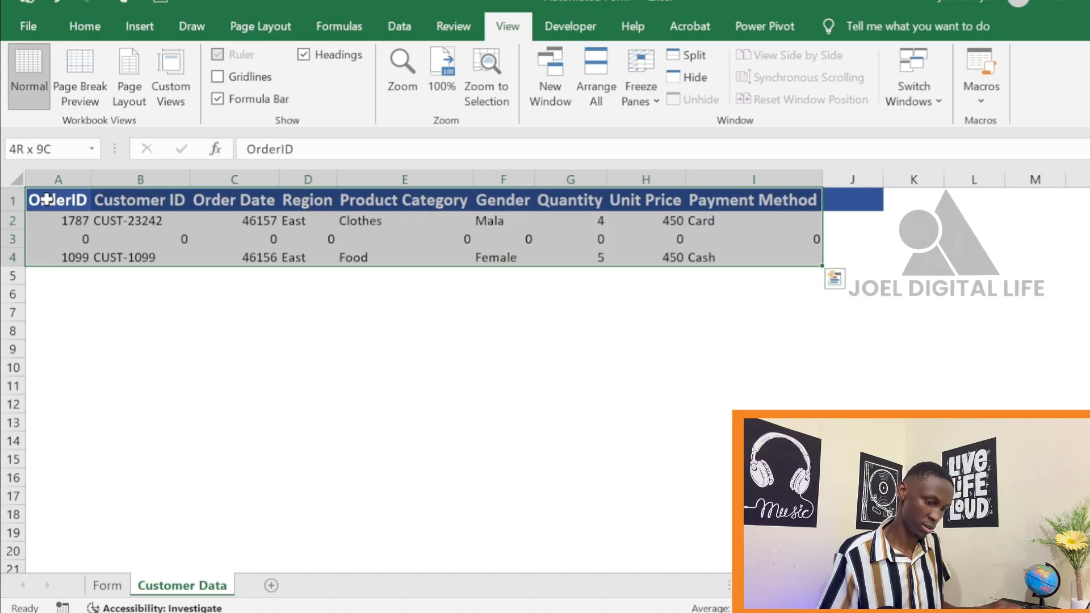
key("ctrl+space")
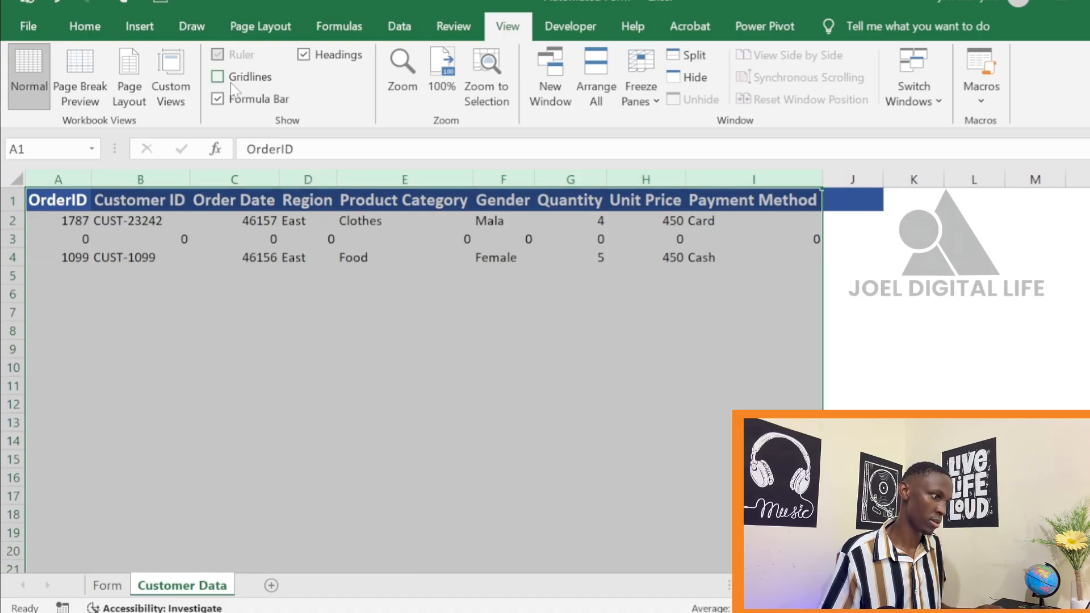
left_click(85, 23)
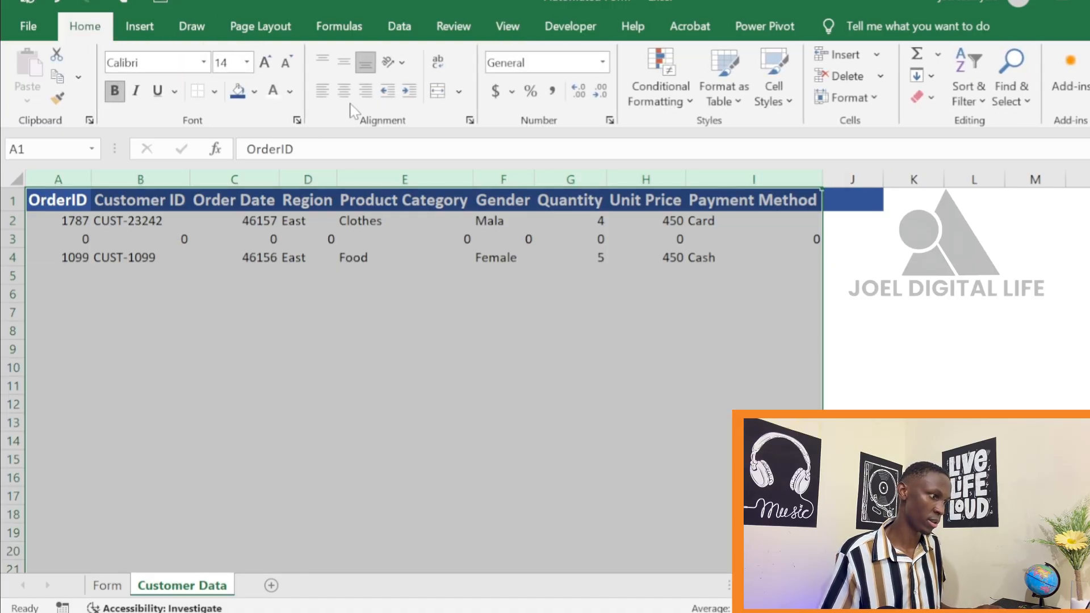
left_click(323, 93)
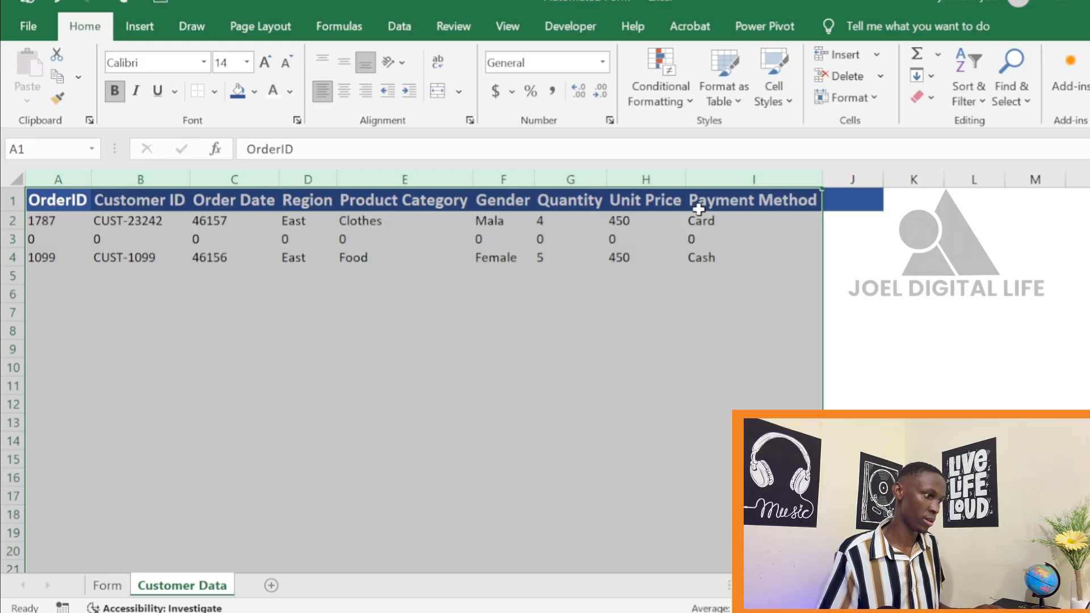
left_click(972, 393)
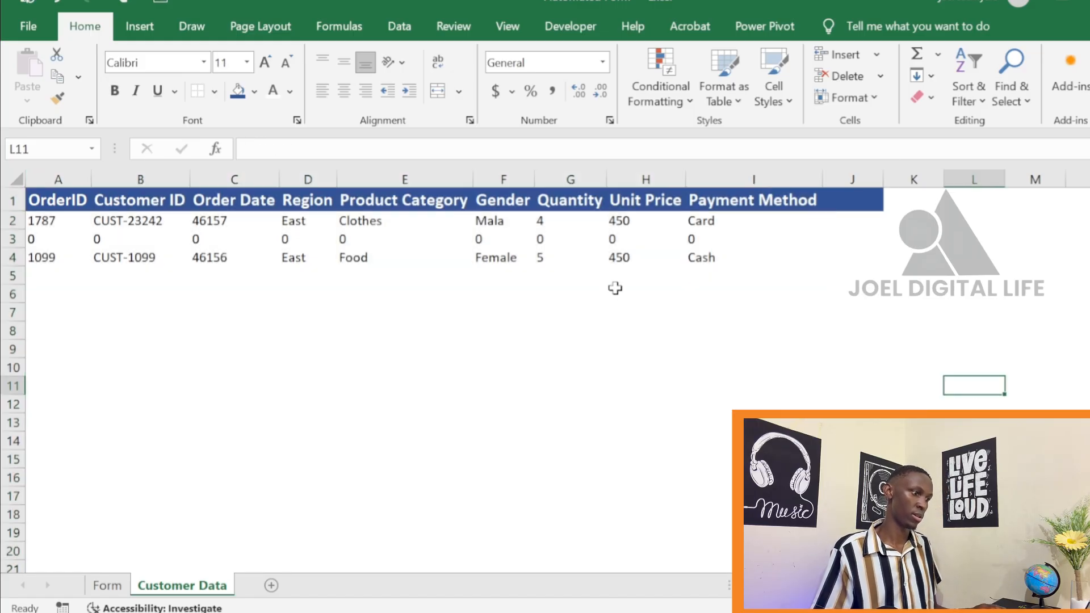
left_click(837, 256)
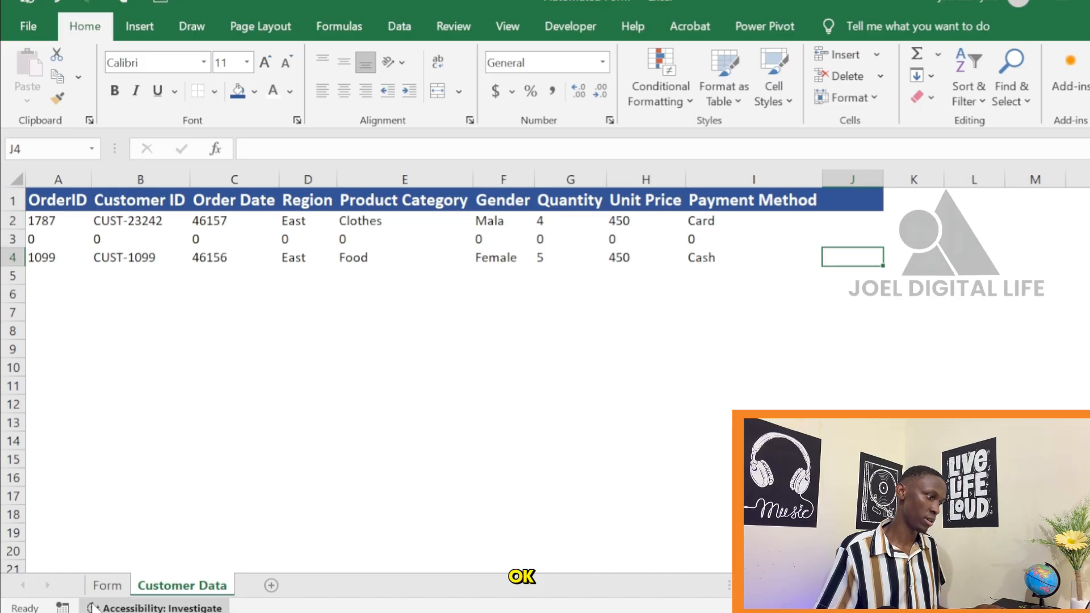
Start a new test record on the Form sheet by entering an order ID in C3 and a customer ID in C5
left_click(108, 585)
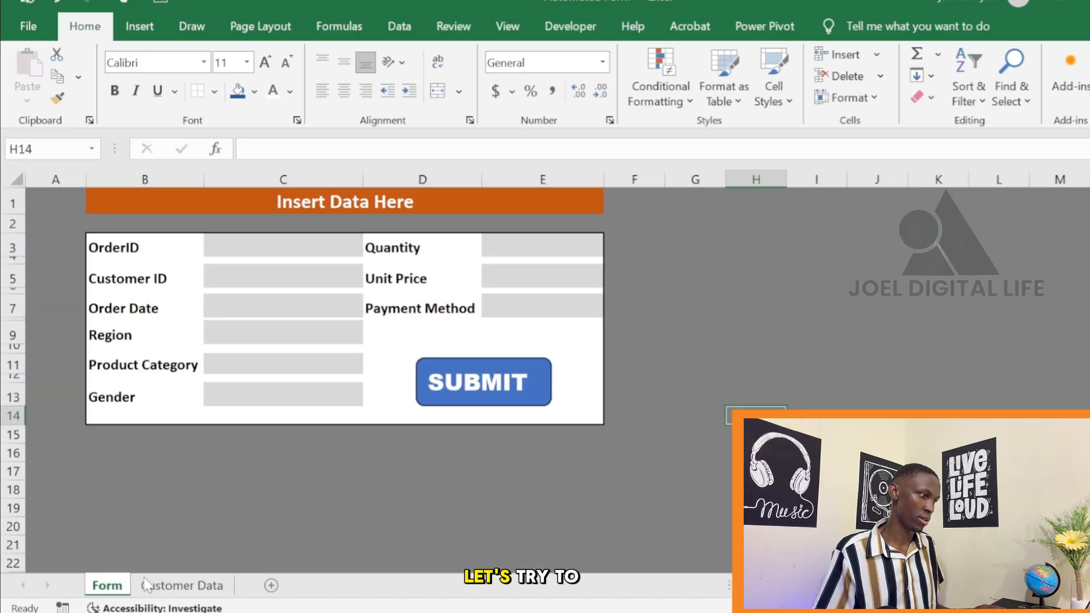
left_click(257, 241)
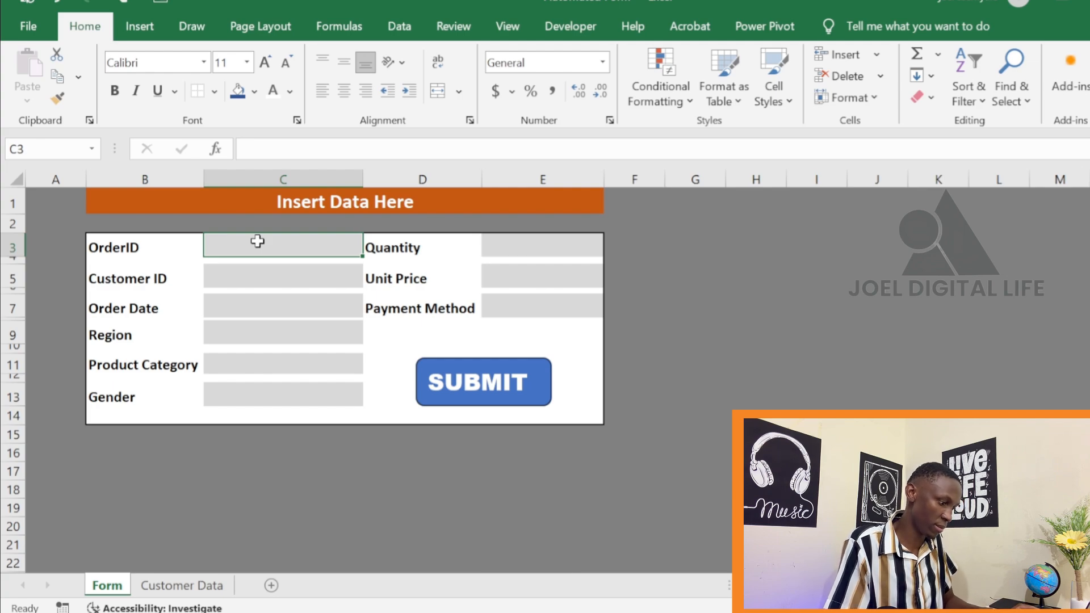
type("1526")
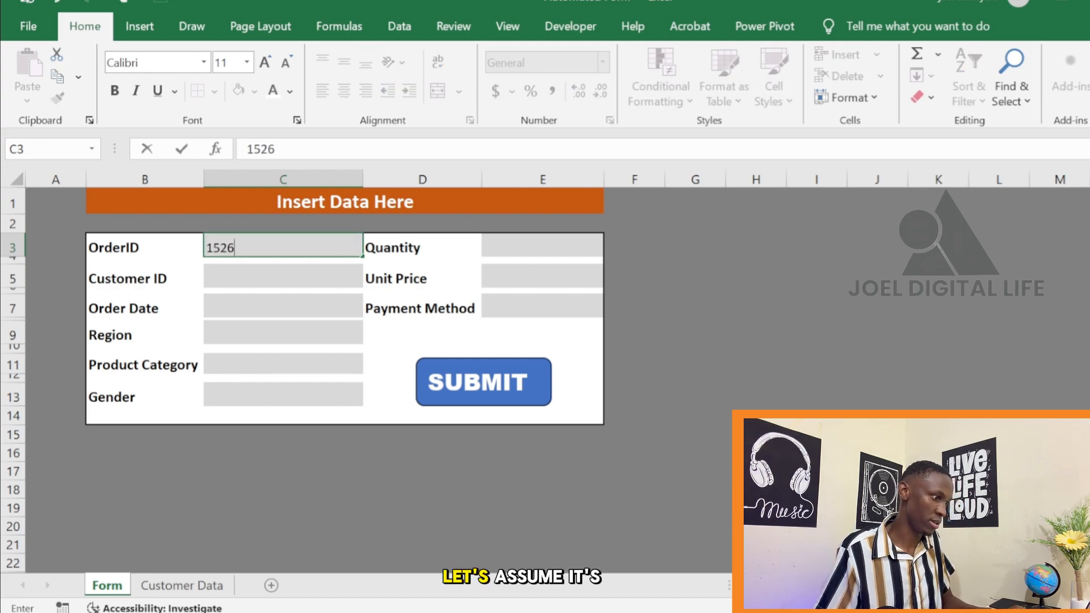
left_click(259, 281)
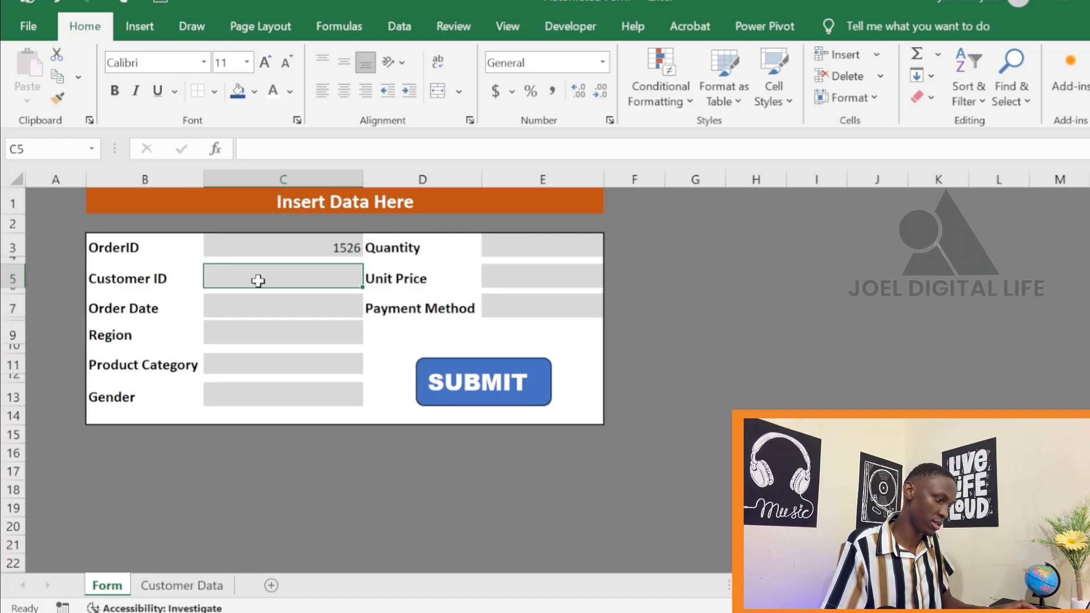
type("CUST-14352")
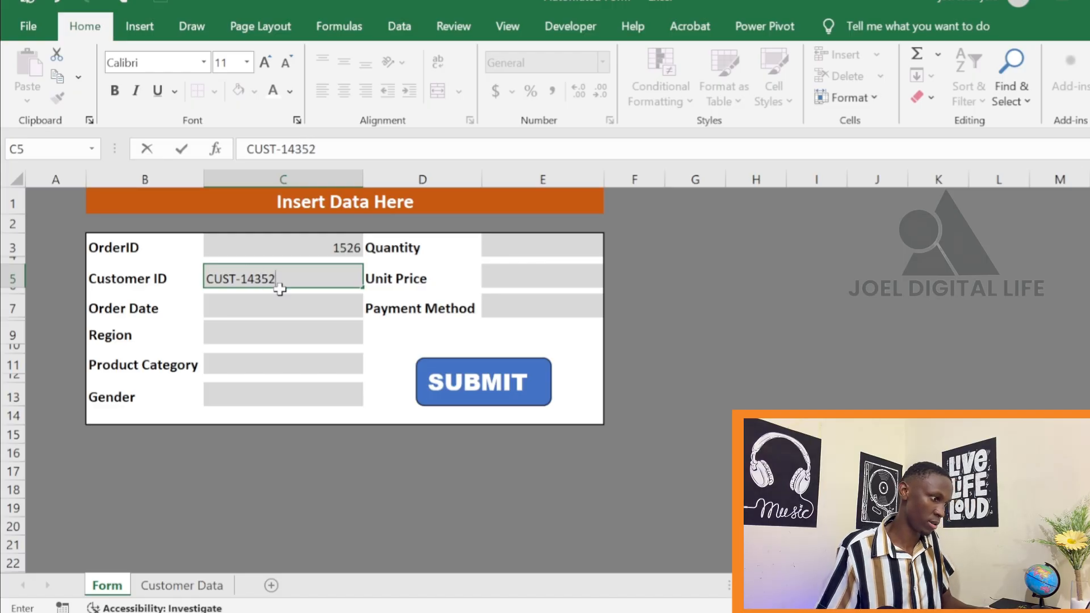
left_click(273, 315)
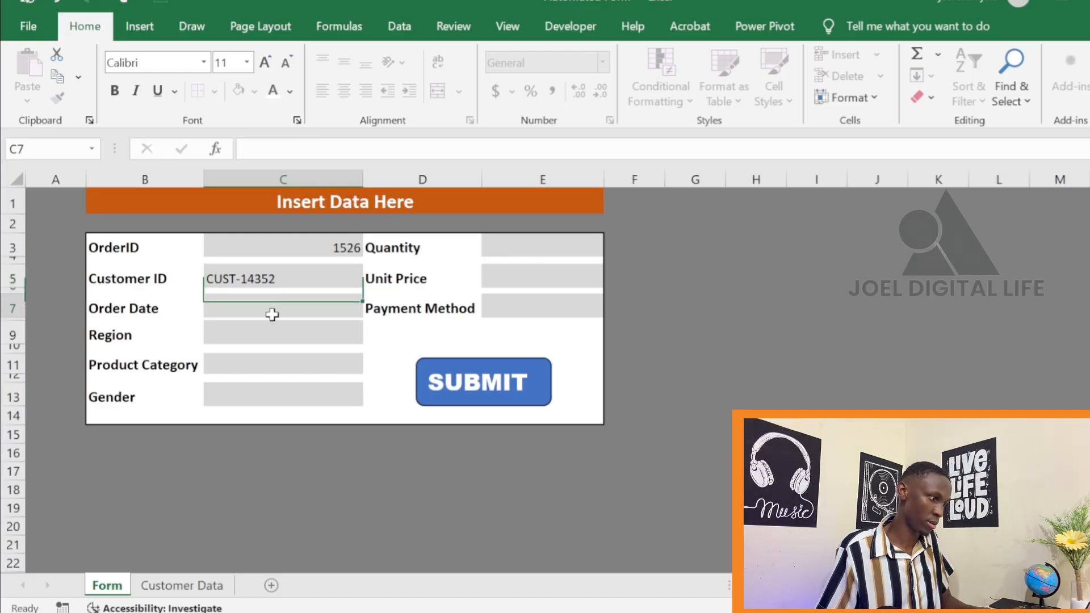
Enter 14/5/26 as the order date in C7 and try to choose South as the region in C9
type("14")
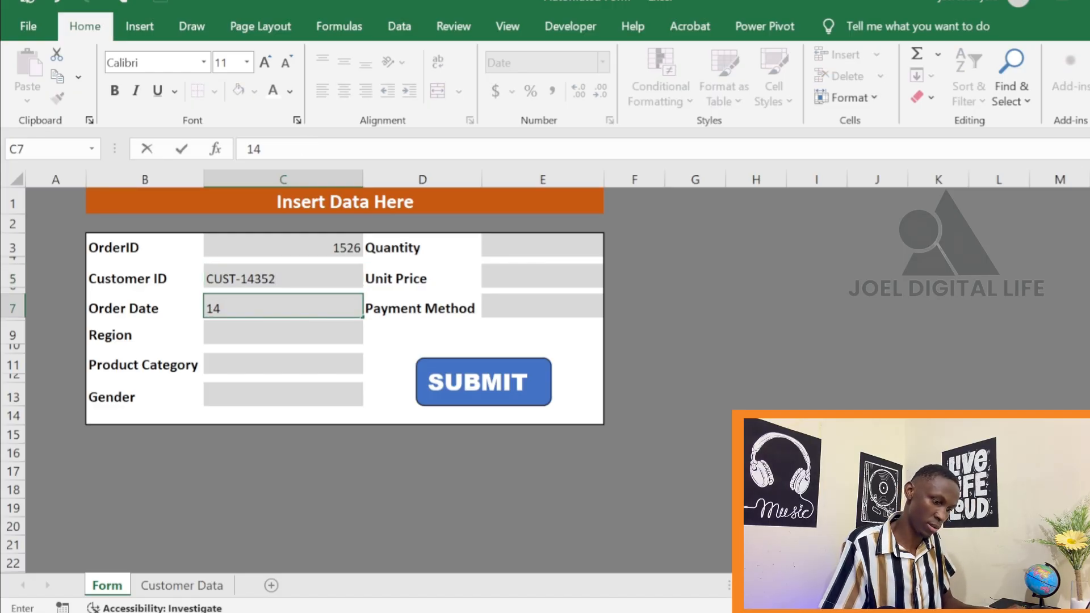
type("/534")
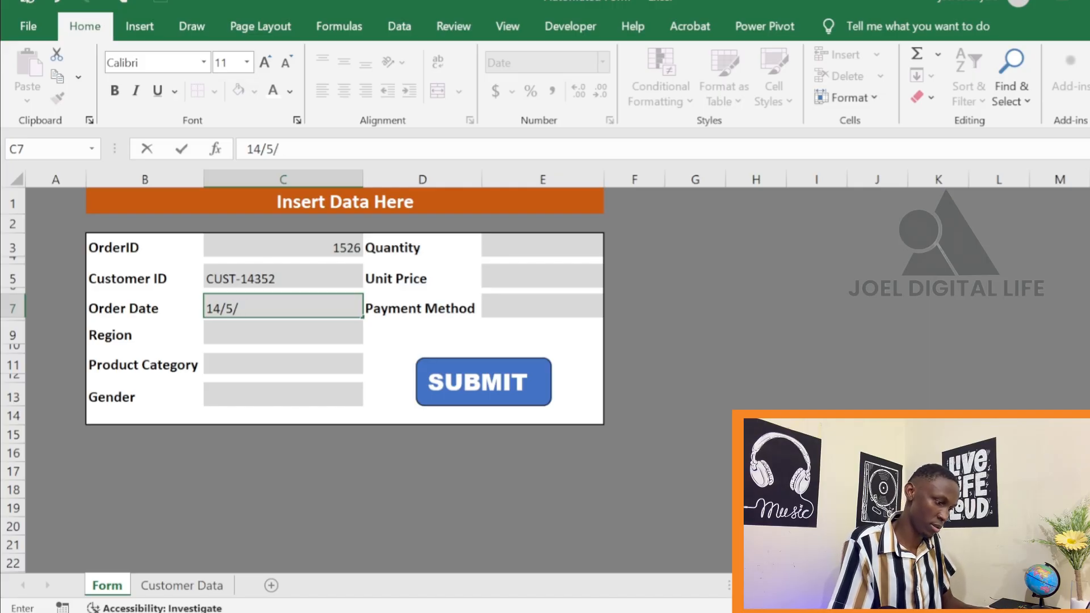
left_click(268, 327)
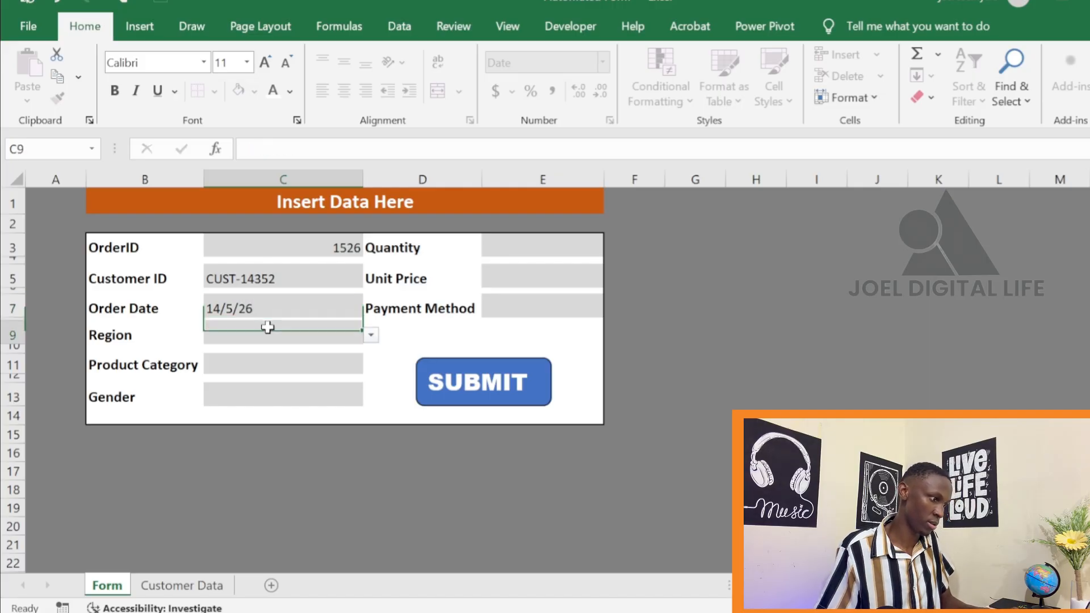
left_click(376, 338)
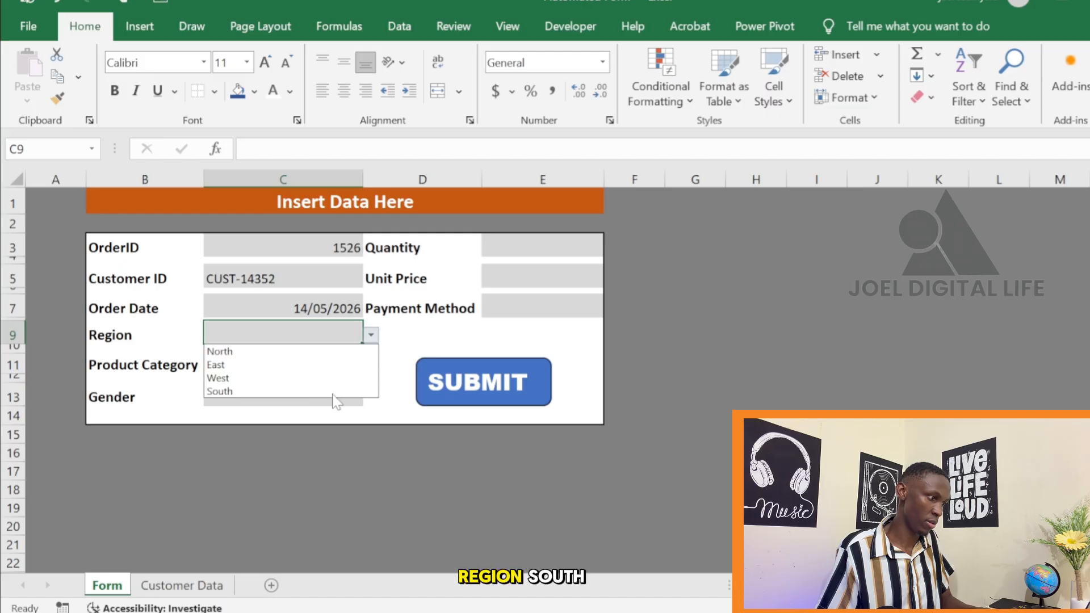
left_click(275, 402)
Choose Food as the product category in C11 and Female as the gender in C13
left_click(282, 365)
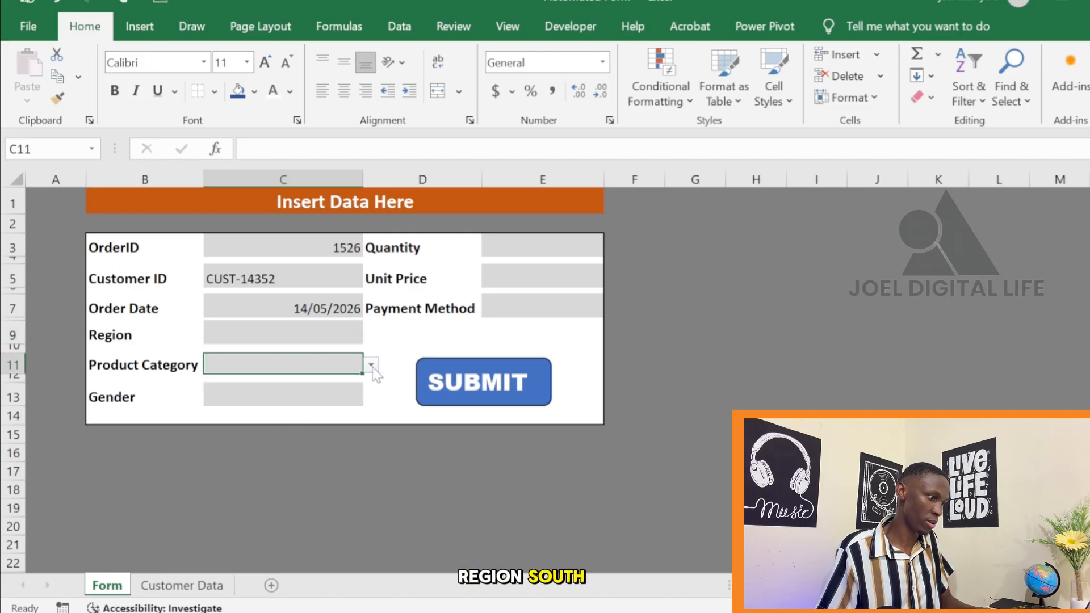
left_click(371, 365)
left_click(284, 391)
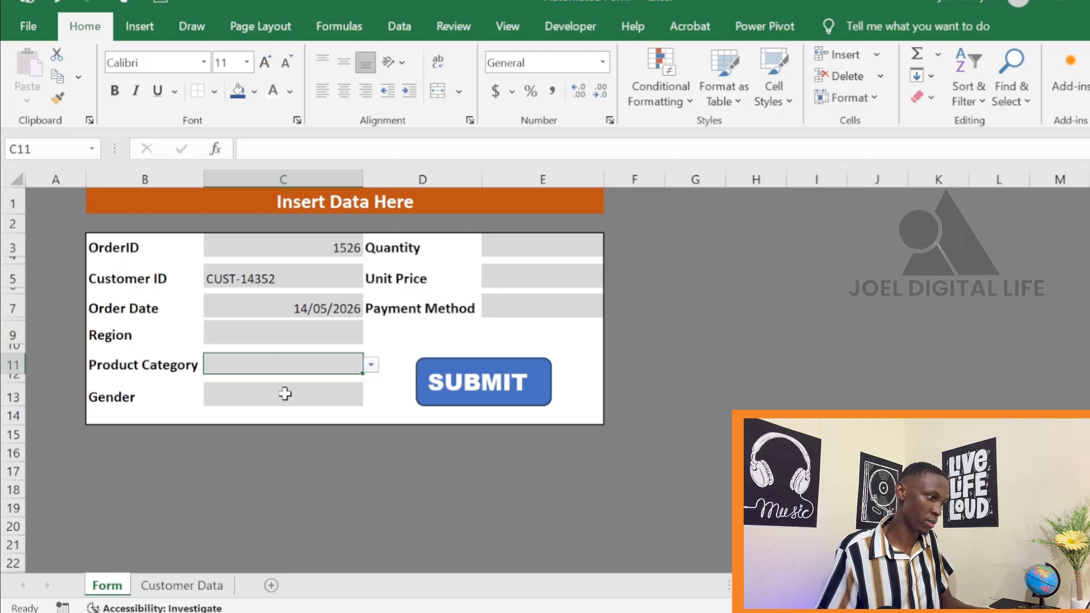
left_click(296, 397)
left_click(370, 401)
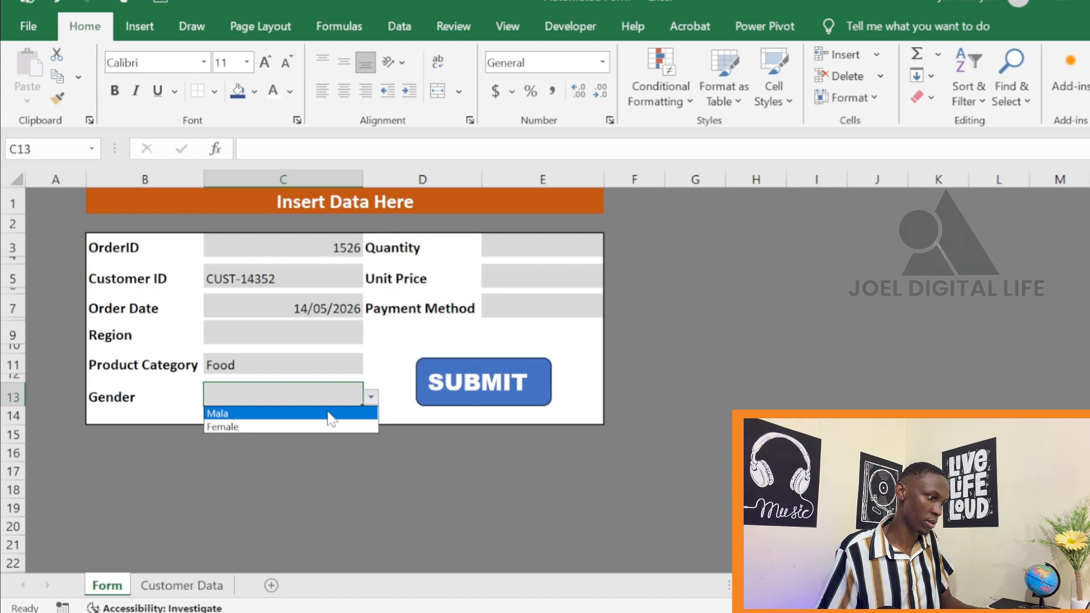
left_click(292, 423)
Enter a quantity of 6 in E3 and a unit price of 4570 in E5
left_click(548, 250)
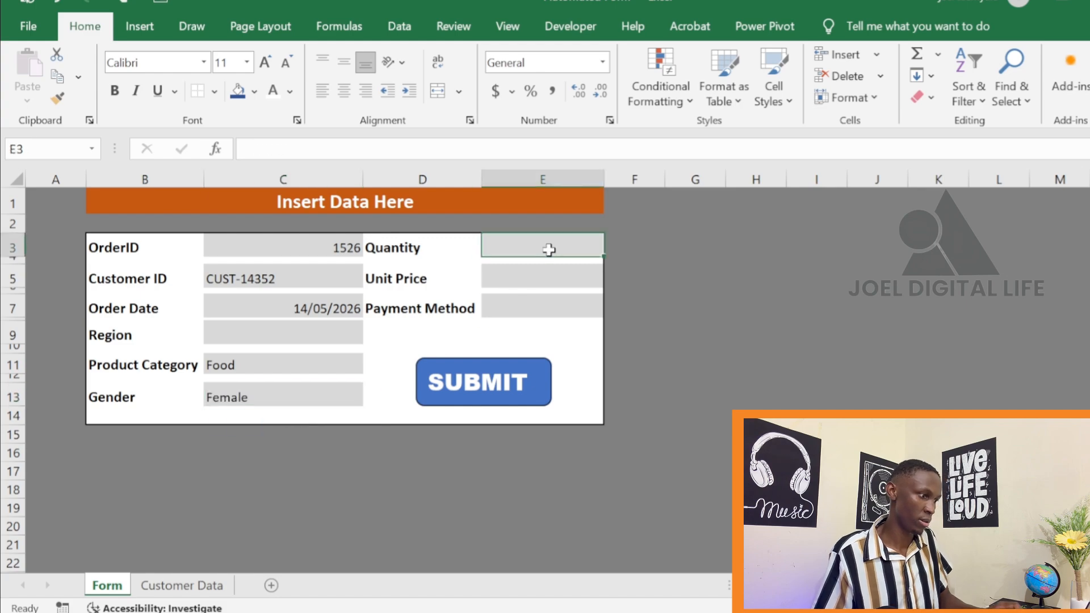
type("6")
left_click(559, 277)
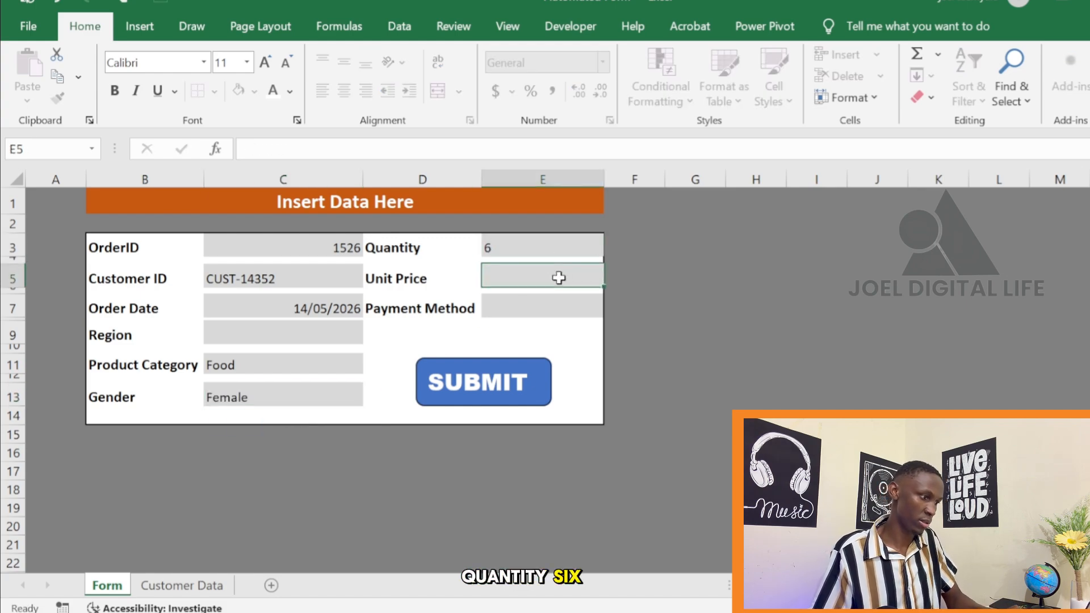
type("457")
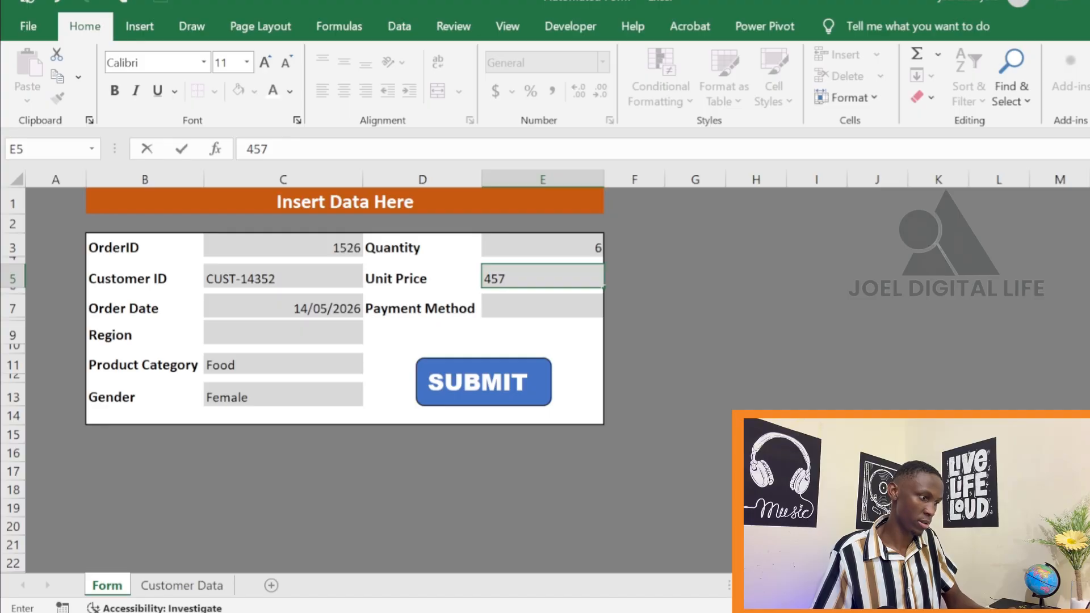
type("0")
Choose Card as the payment method in E7 and submit the record
left_click(548, 301)
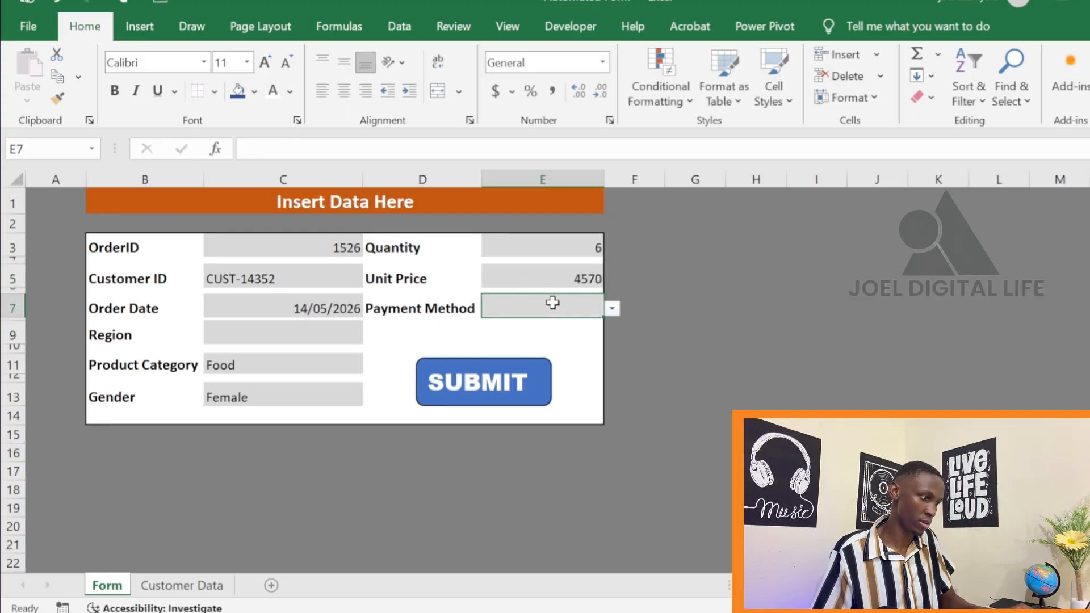
left_click(611, 309)
left_click(585, 339)
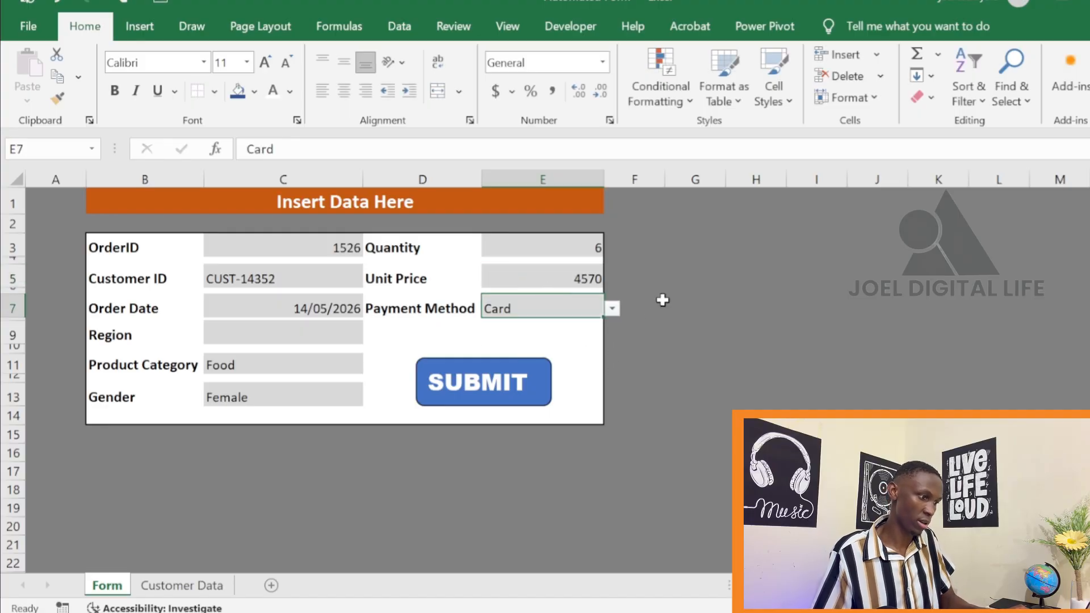
left_click(487, 386)
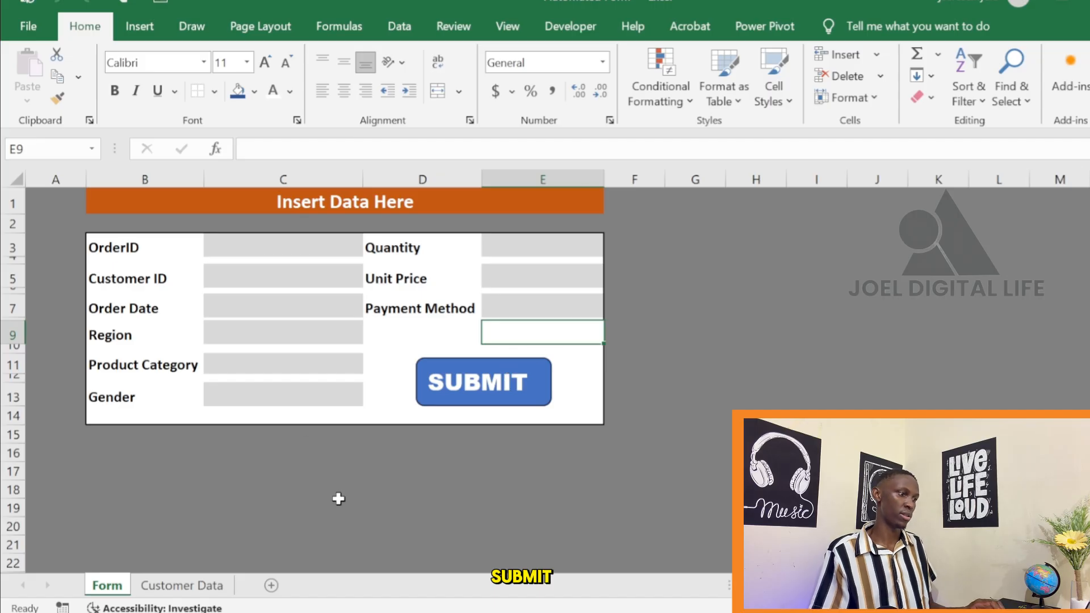
Remove the fill colour from row 2 on the Customer Data sheet and set its font colour to Automatic
left_click(204, 584)
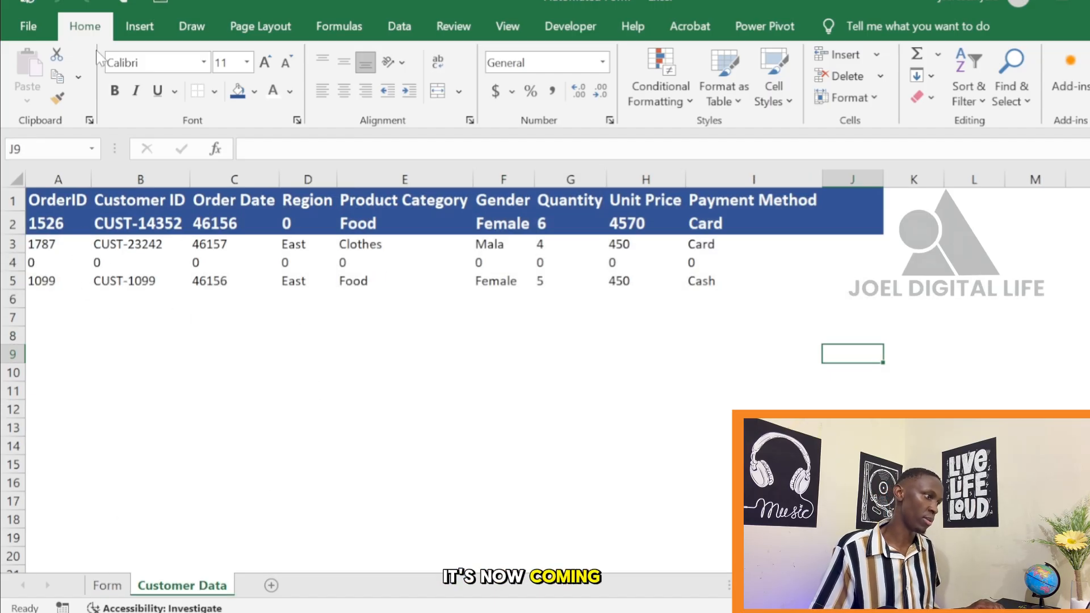
left_click(119, 590)
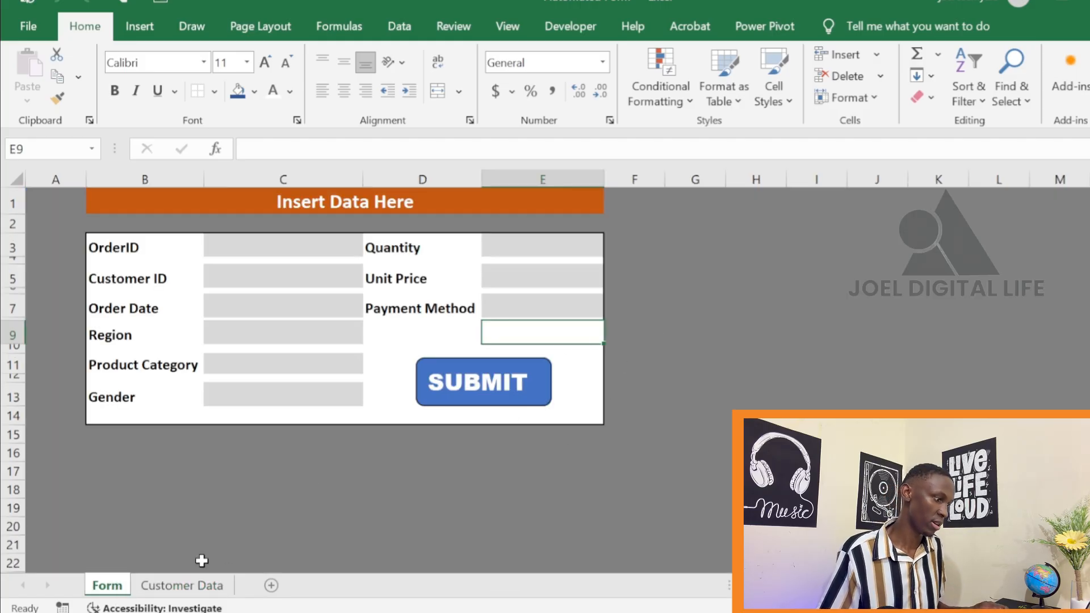
left_click(183, 586)
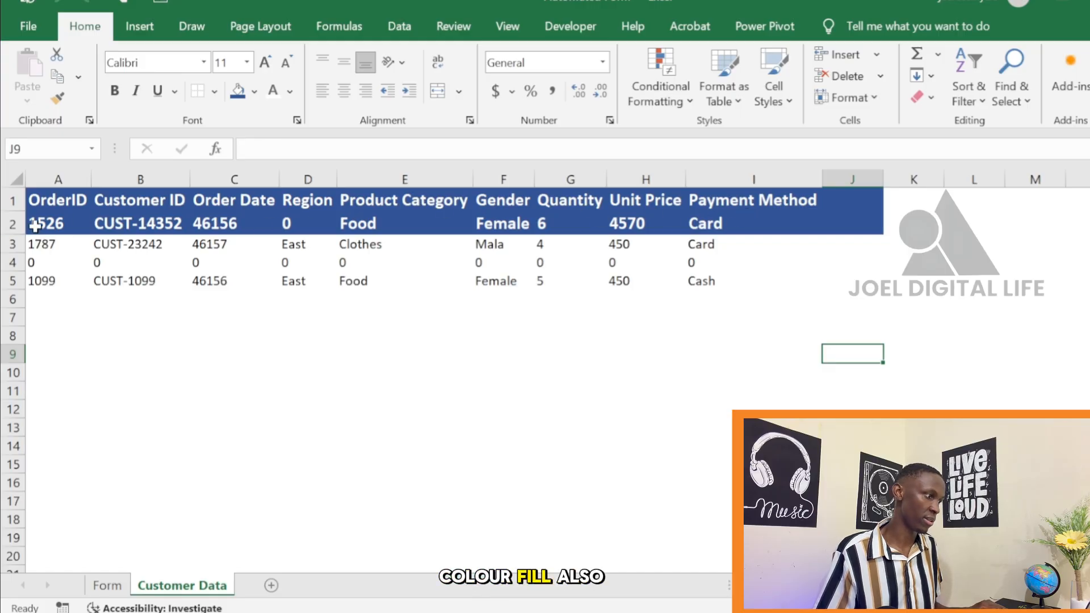
left_click(12, 224)
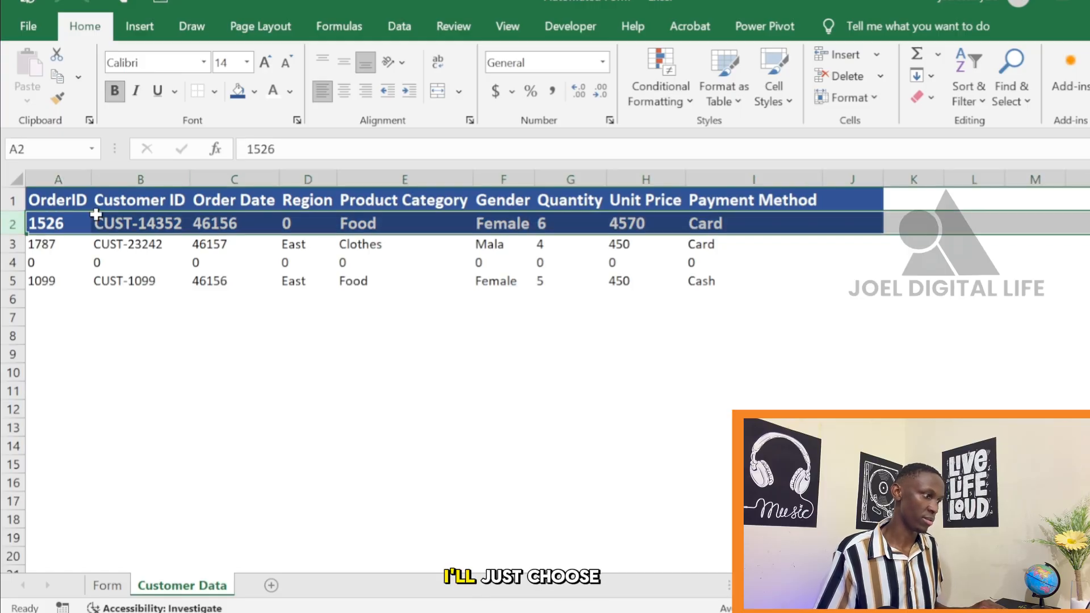
left_click(255, 94)
left_click(247, 395)
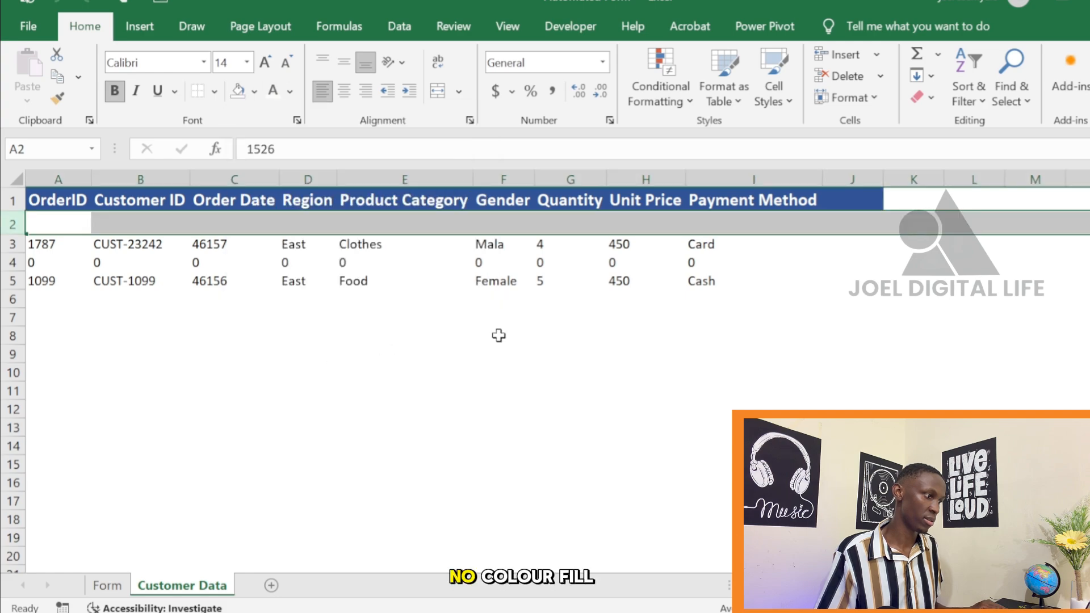
left_click(289, 92)
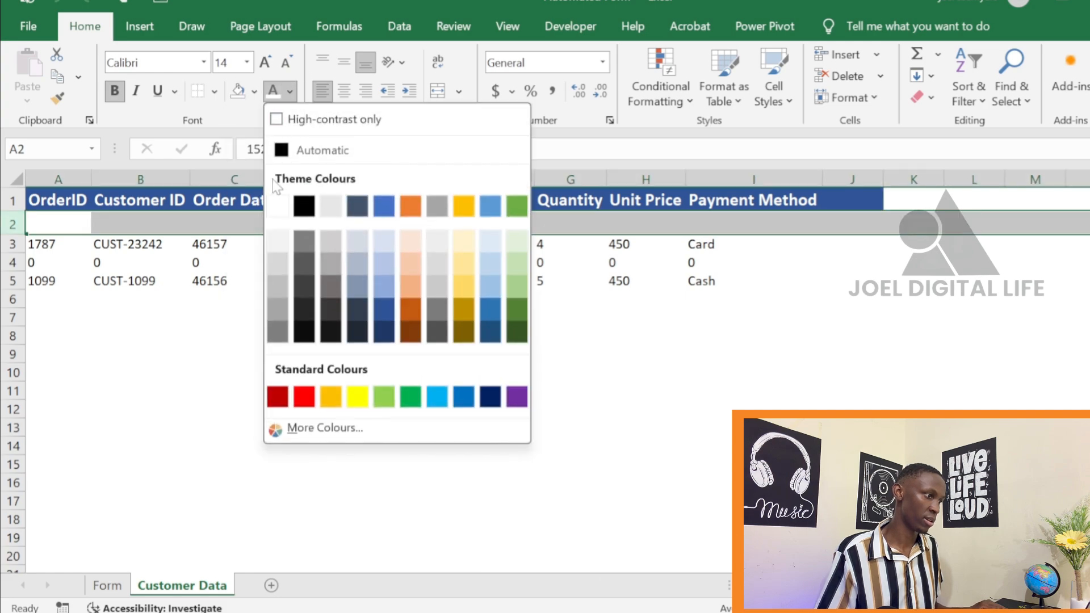
left_click(280, 151)
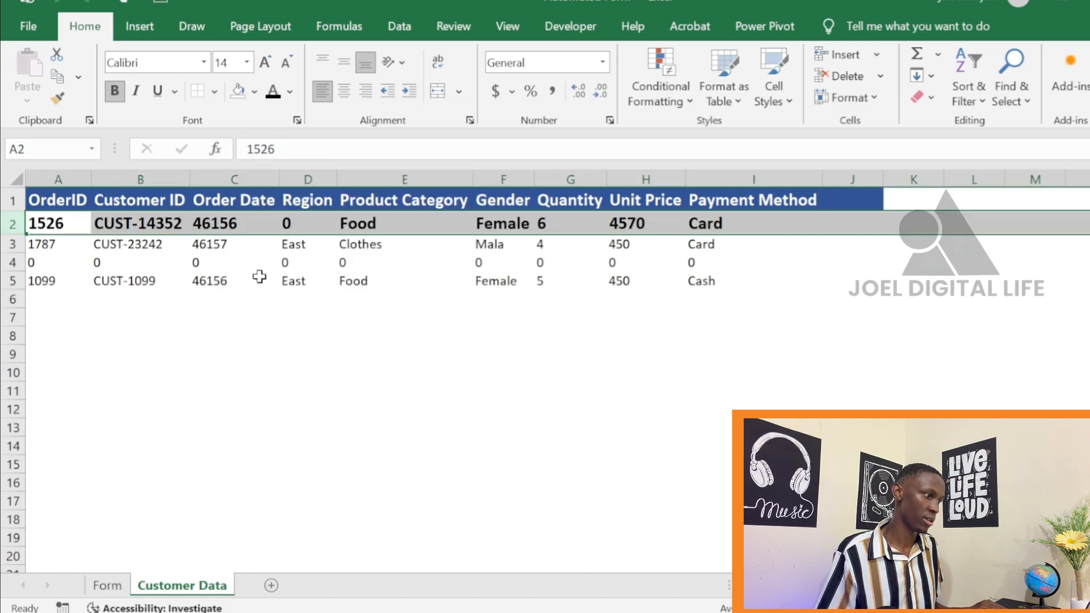
Remove bold from row 2 and reduce its font size to 11, then return to the Form sheet
left_click(114, 91)
left_click(286, 62)
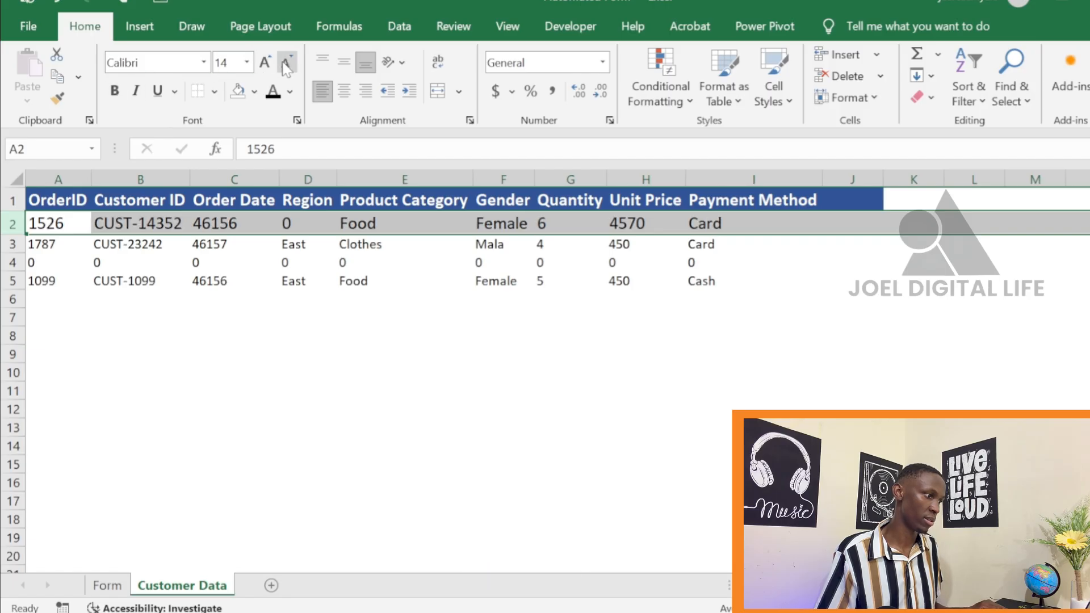
left_click(286, 62)
left_click(313, 329)
left_click(602, 425)
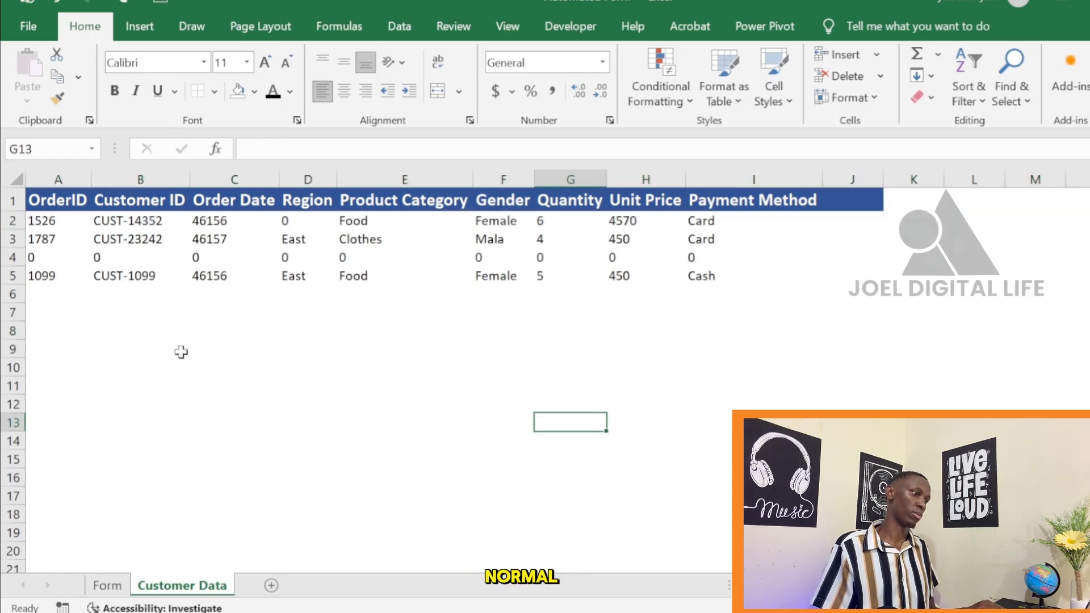
left_click(398, 381)
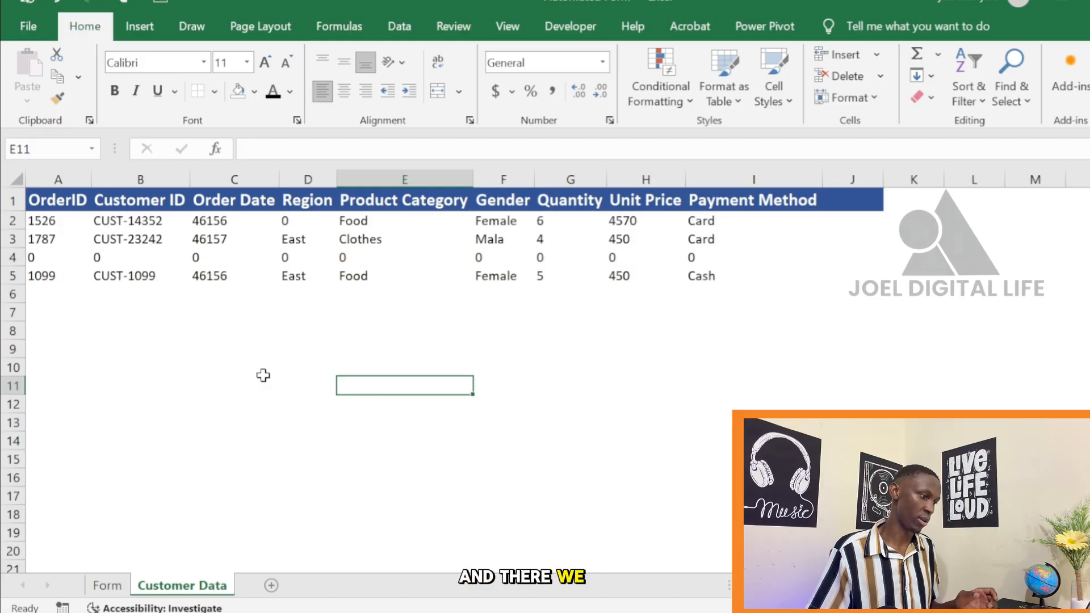
left_click(106, 585)
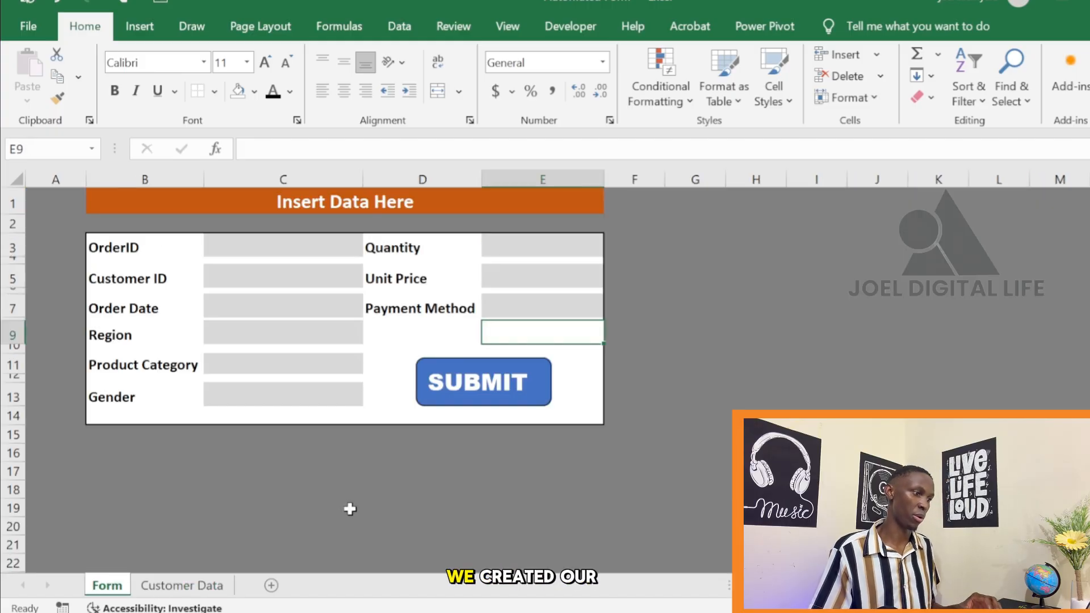